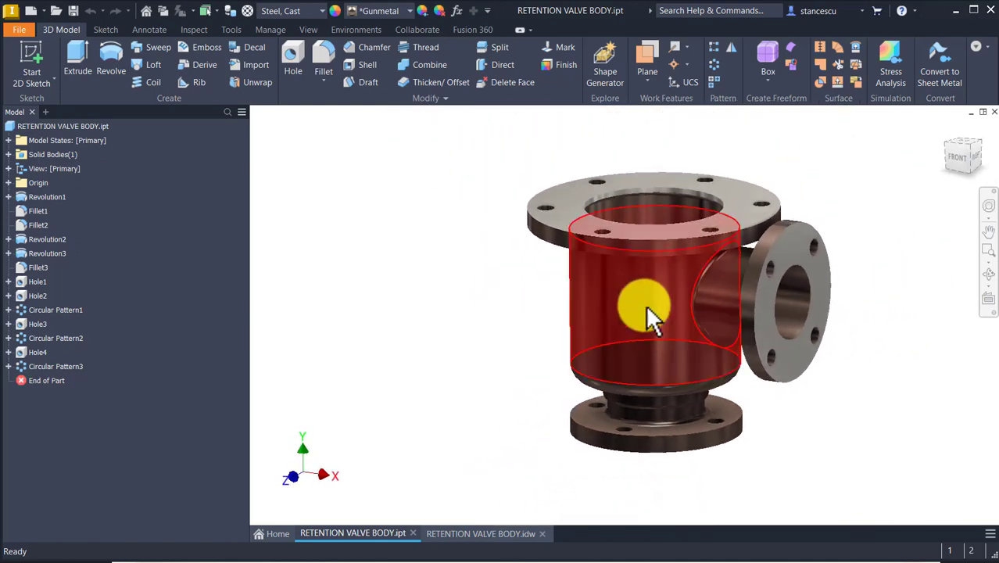
# Step: Examine the finished retention valve body model from several angles, including its flanges and bore
pyautogui.keyDown('shift'); pyautogui.moveTo(588, 269); pyautogui.dragTo(726, 301, button='middle'); pyautogui.keyUp('shift')
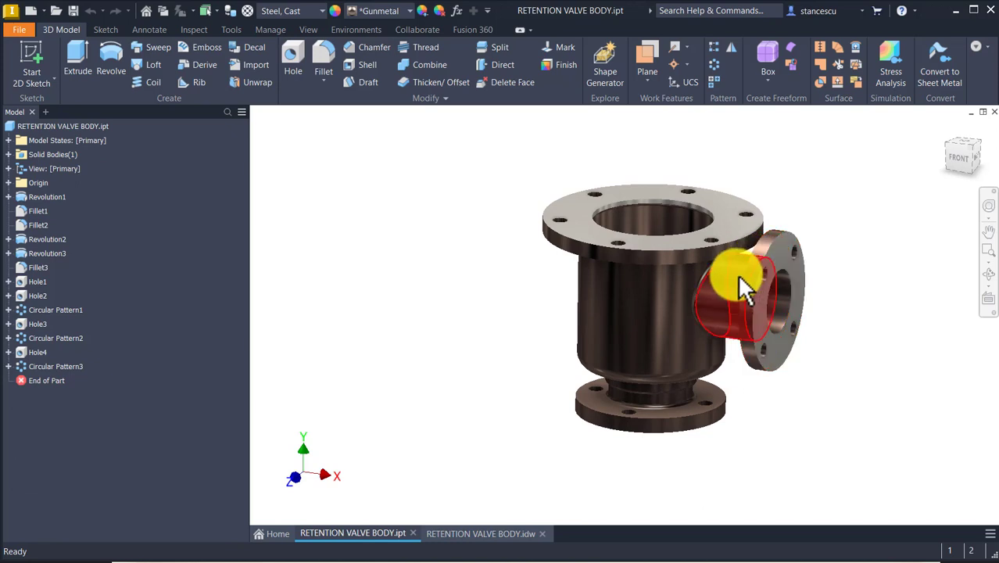
pyautogui.keyDown('shift'); pyautogui.moveTo(740, 283); pyautogui.dragTo(662, 335, button='middle'); pyautogui.keyUp('shift')
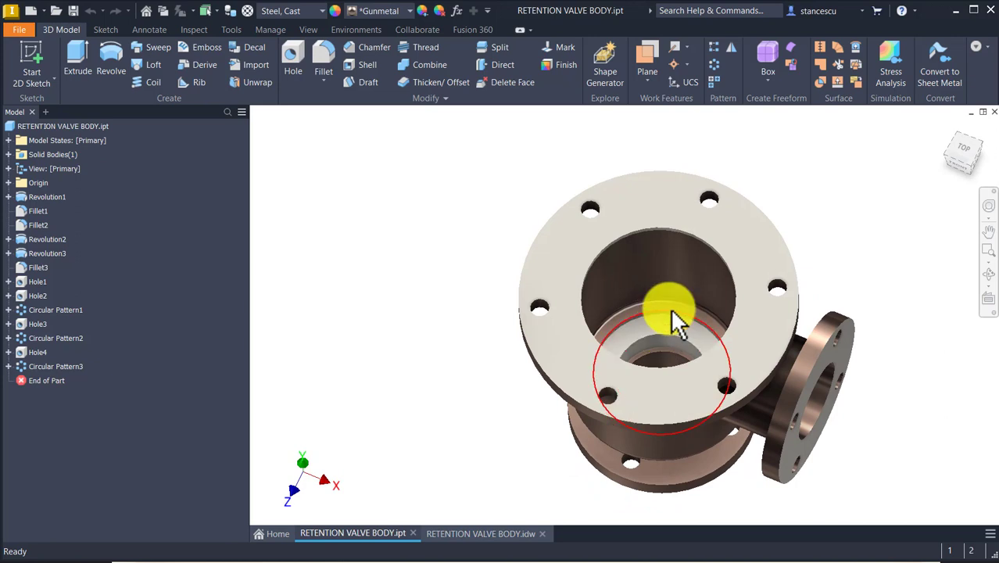
pyautogui.keyDown('shift'); pyautogui.moveTo(669, 290); pyautogui.dragTo(863, 234, button='middle'); pyautogui.keyUp('shift')
pyautogui.press('F6')
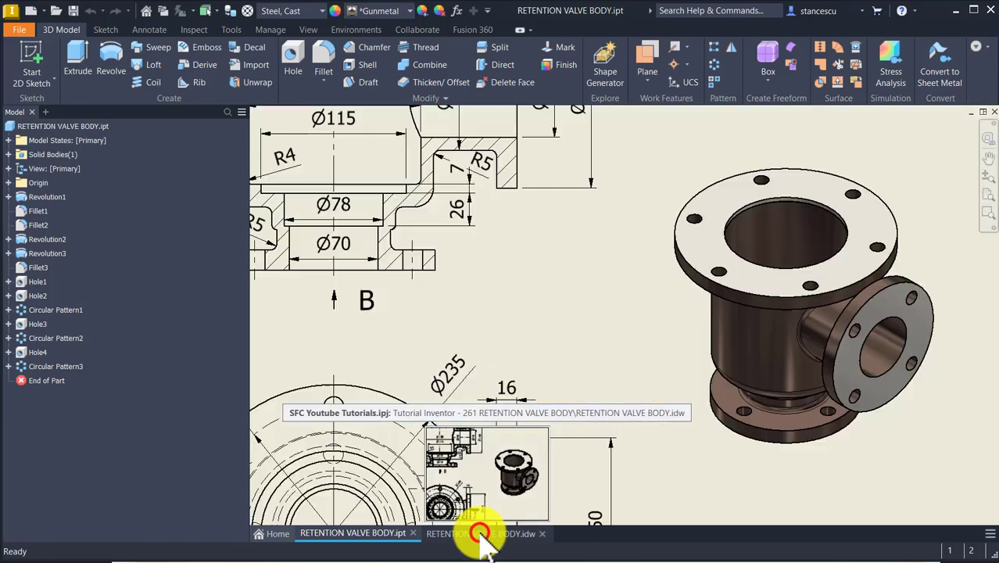
# Step: Open the RETENTION VALVE BODY.idw drawing and examine the dimensions in its front, section A-A, top and bottom views
pyautogui.click(479, 534)
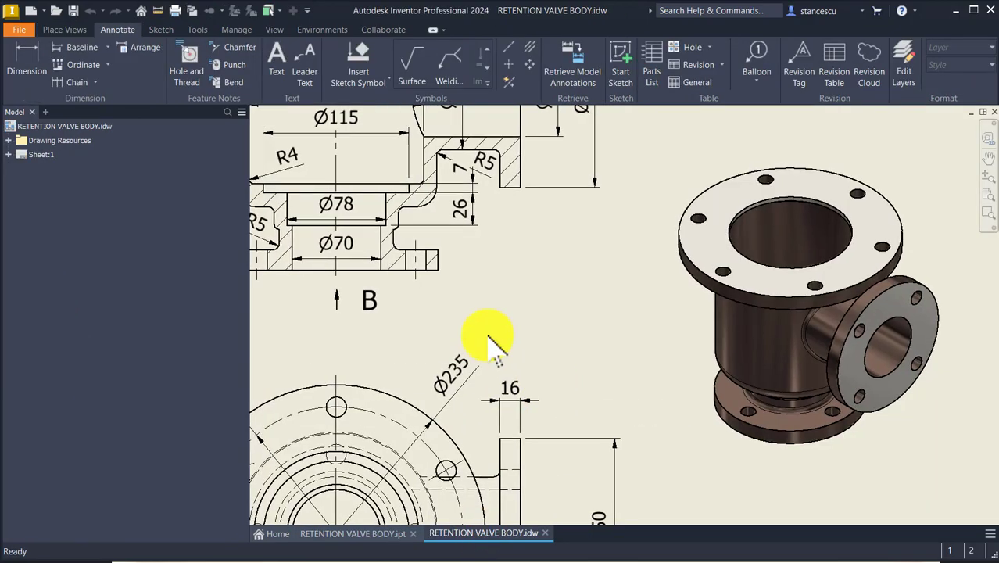
pyautogui.scroll(-5, 488, 344)
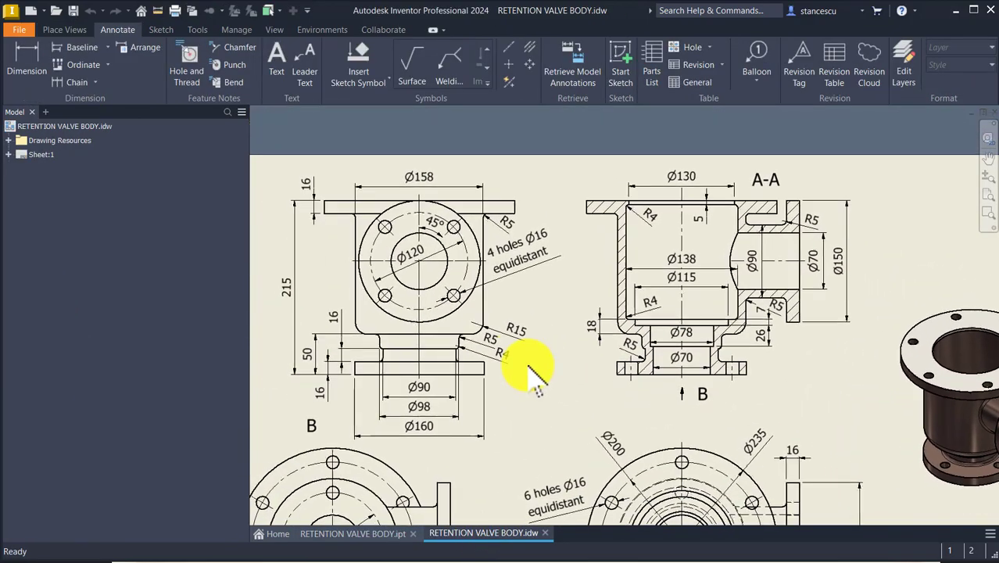
pyautogui.click(291, 297)
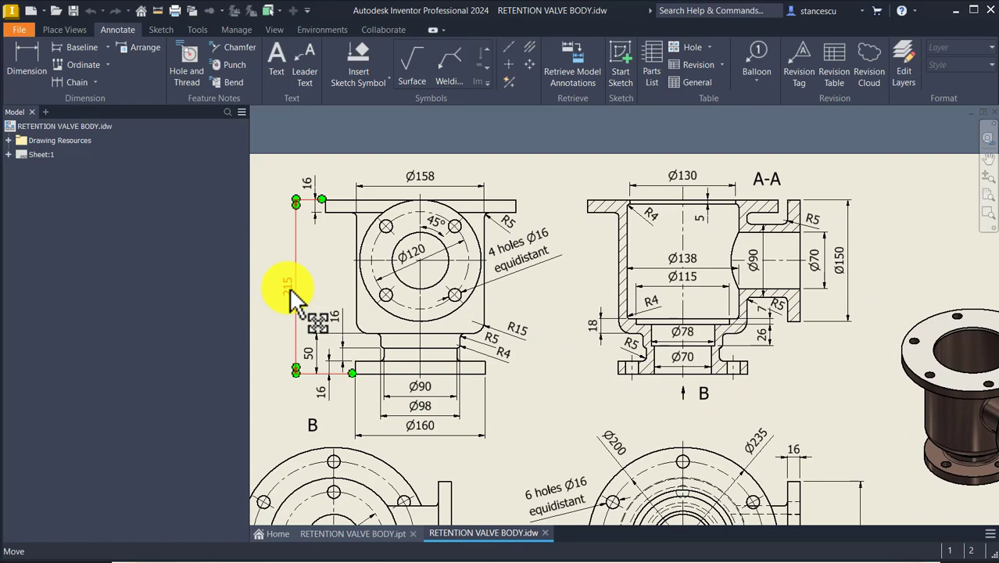
pyautogui.press('Escape')
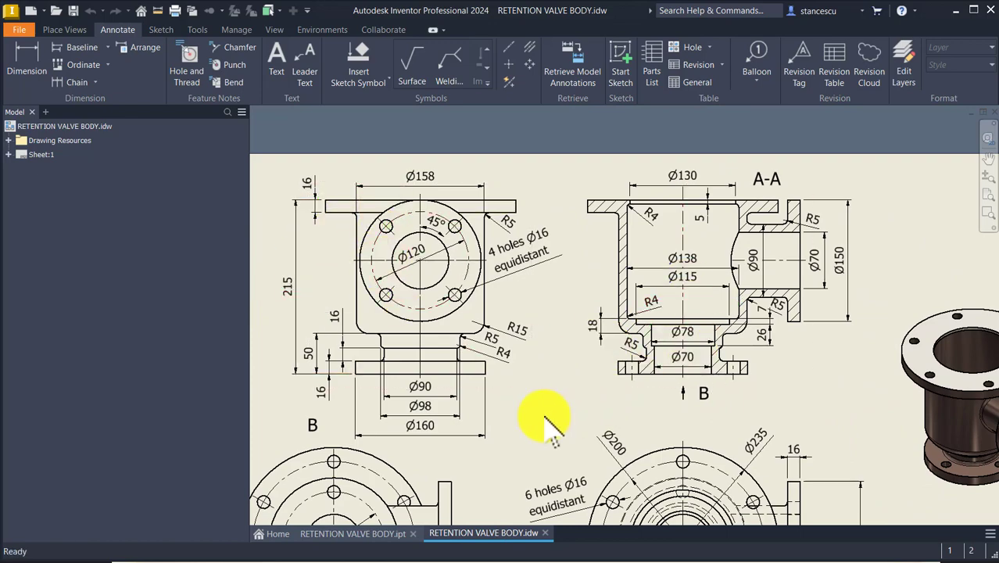
pyautogui.scroll(-2, 569, 423)
pyautogui.moveTo(705, 436); pyautogui.dragTo(705, 400, button='middle')
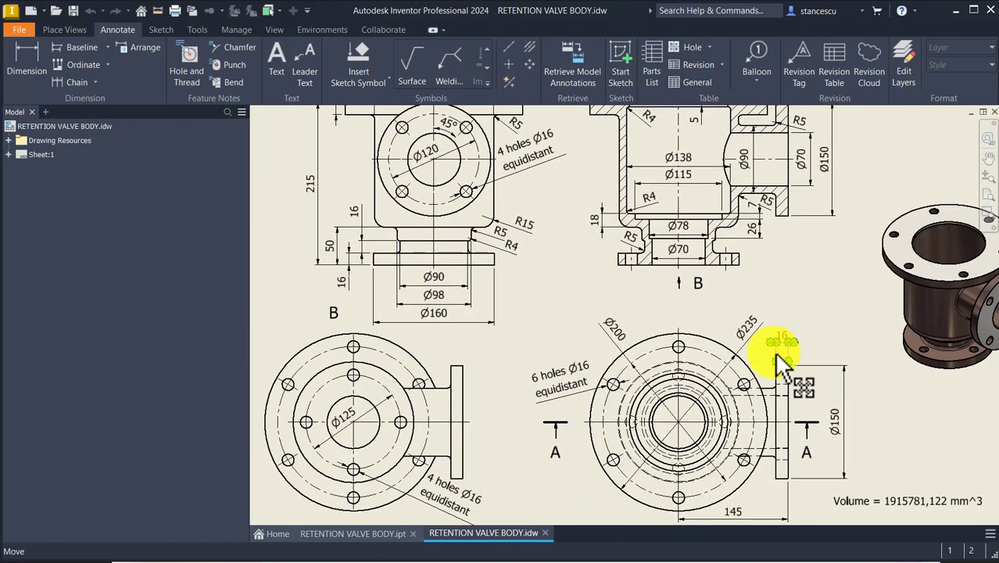
pyautogui.click(737, 334)
pyautogui.scroll(1, 582, 283)
pyautogui.moveTo(582, 283); pyautogui.dragTo(590, 397, button='middle')
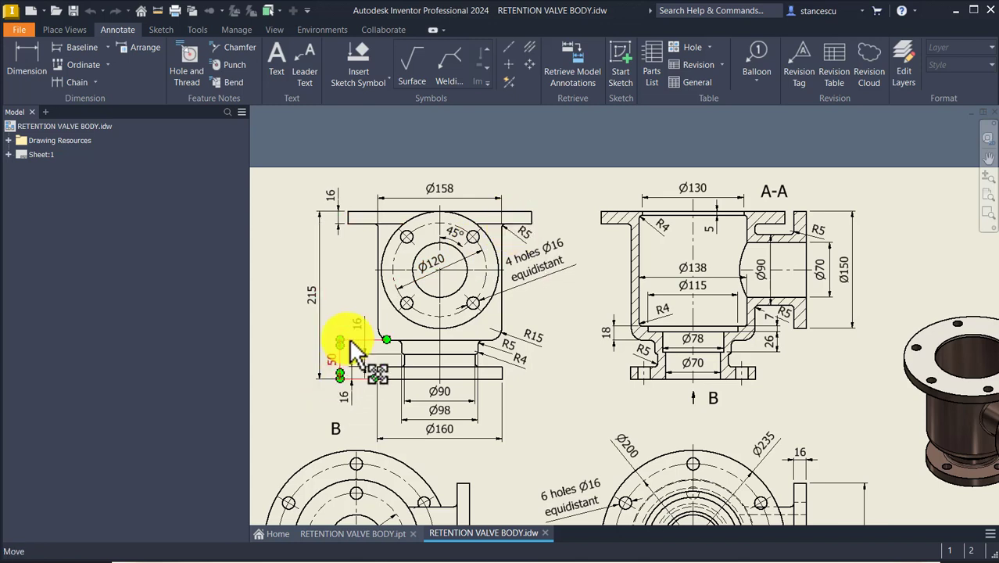
pyautogui.moveTo(361, 376); pyautogui.dragTo(342, 406)
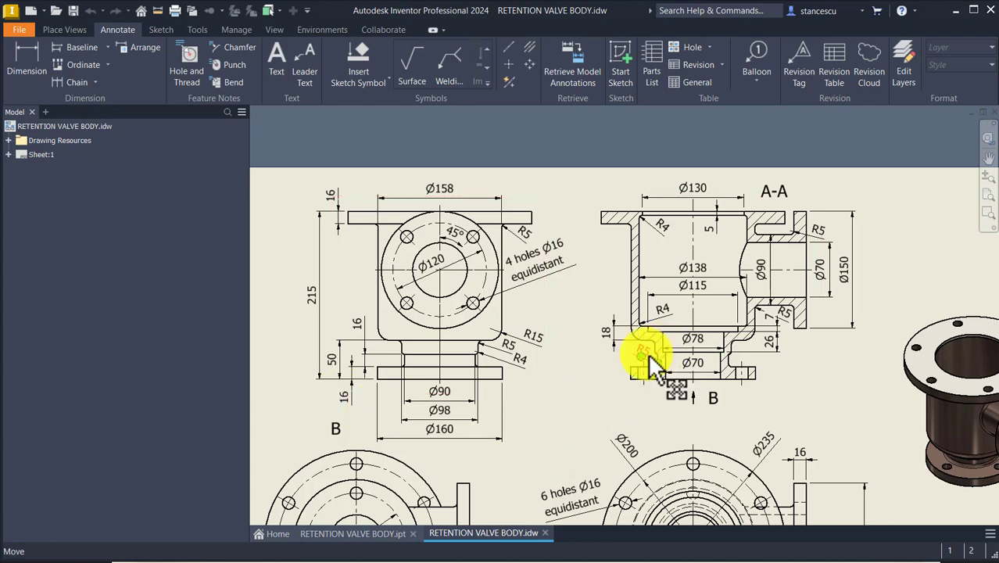
pyautogui.moveTo(647, 361); pyautogui.dragTo(648, 363)
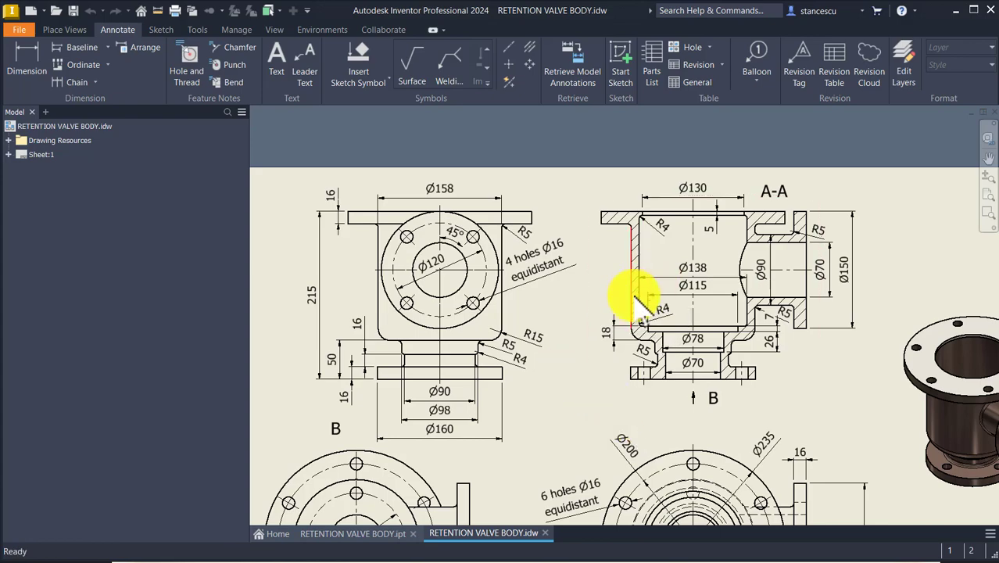
pyautogui.press('Num_Lock')
pyautogui.scroll(-2, 585, 270)
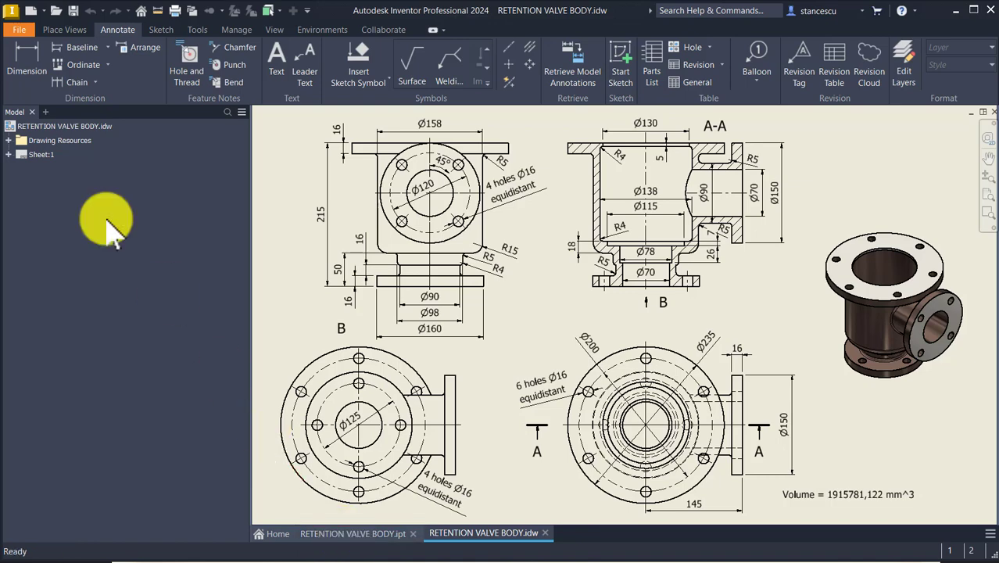
# Step: Create a new part from the metric Standard (mm).ipt template and start a 2D sketch on the front XY plane
pyautogui.click(30, 11)
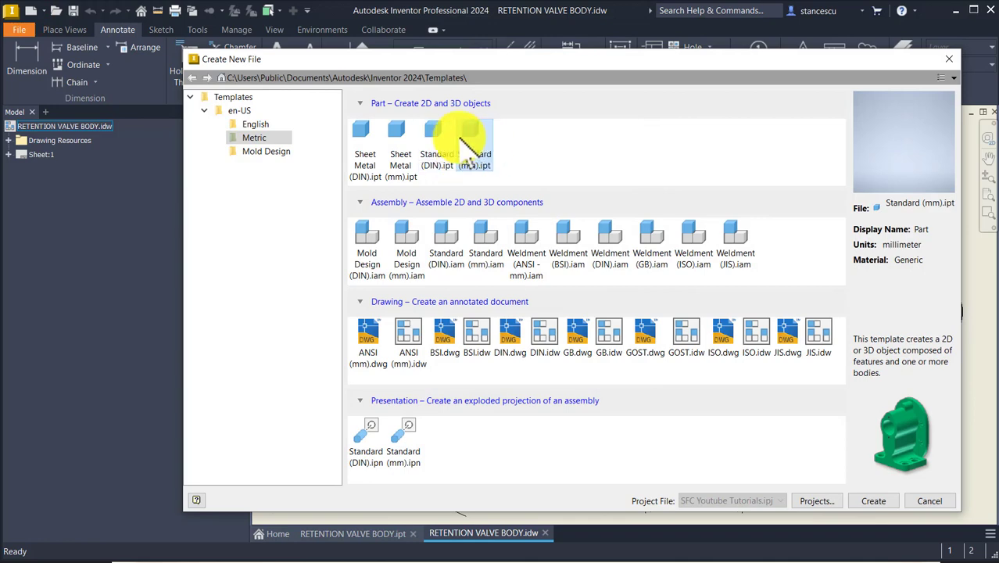
pyautogui.doubleClick(462, 137)
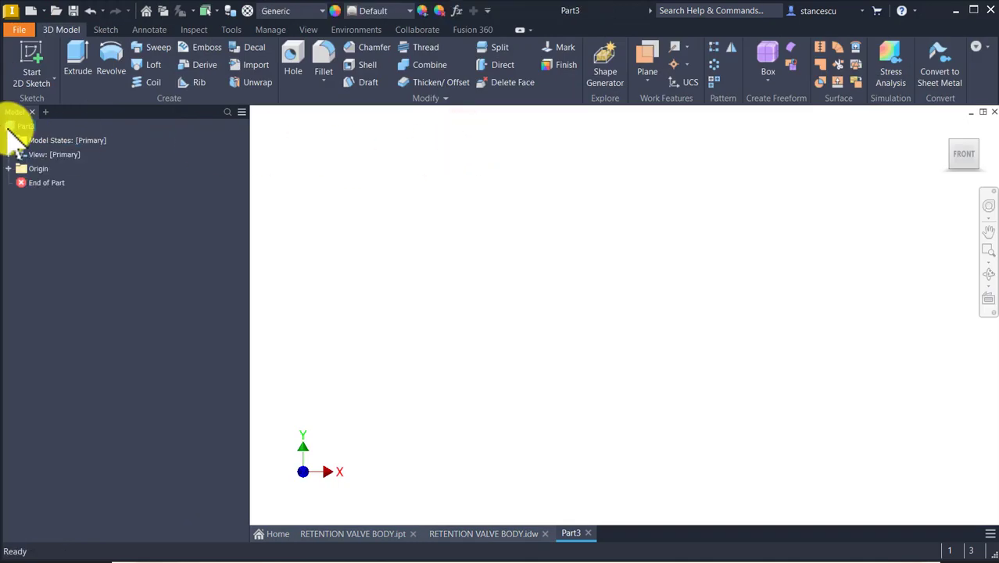
pyautogui.click(30, 56)
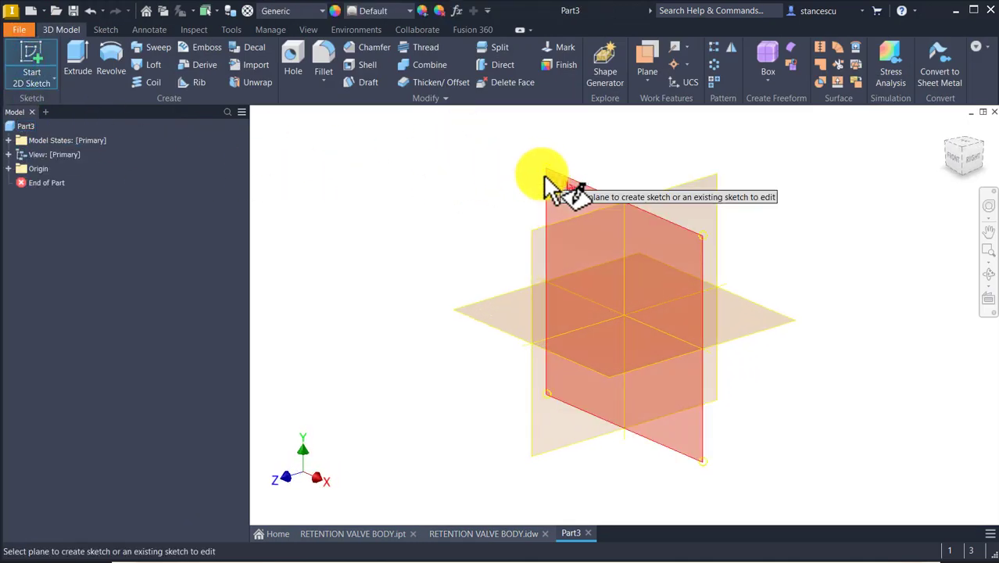
pyautogui.click(544, 177)
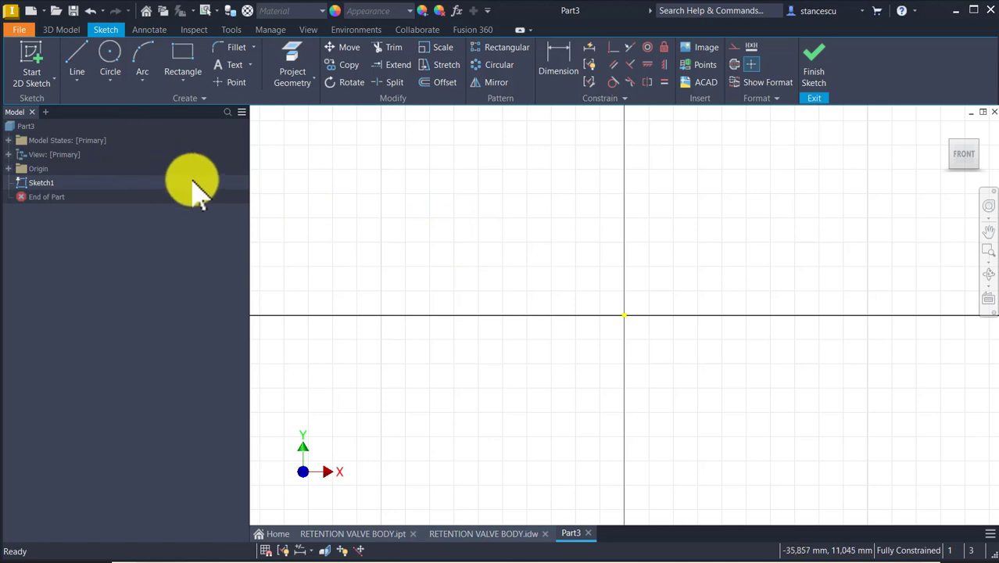
# Step: Sketch the profile's top edge about 8.7 mm outward from the vertical axis, a small flange step, and a side wall about 9 mm long
pyautogui.click(77, 53)
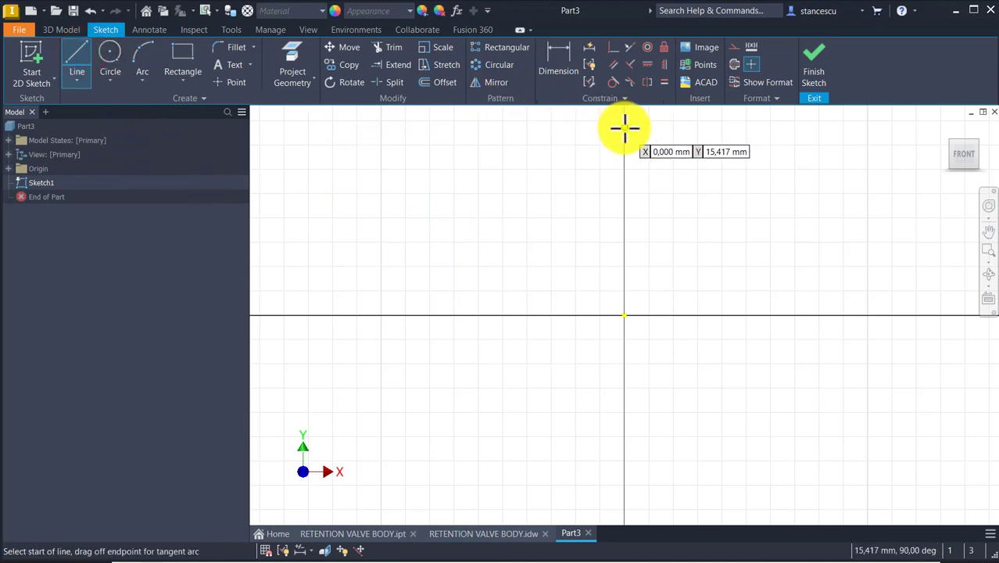
pyautogui.click(625, 128)
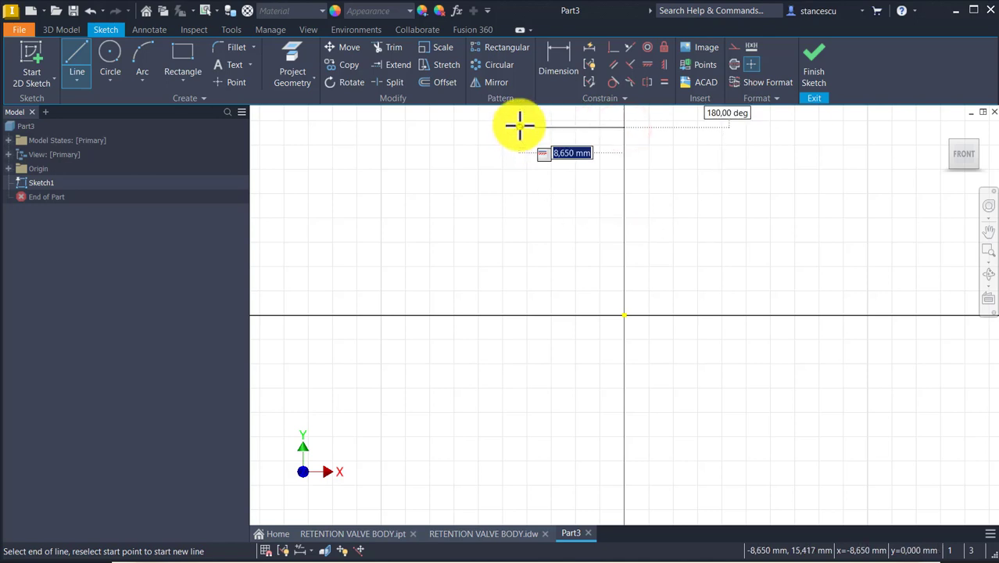
pyautogui.click(520, 127)
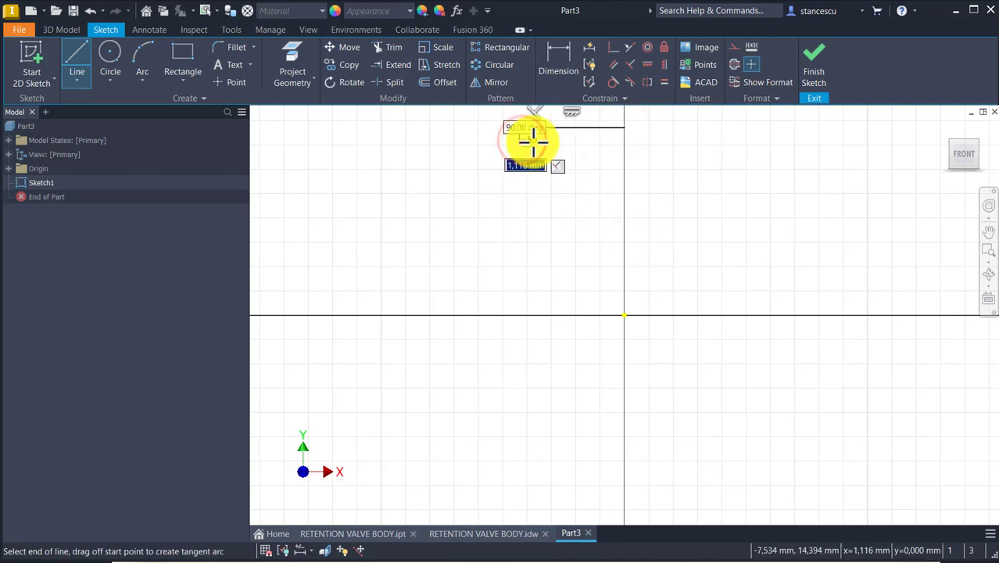
pyautogui.click(533, 143)
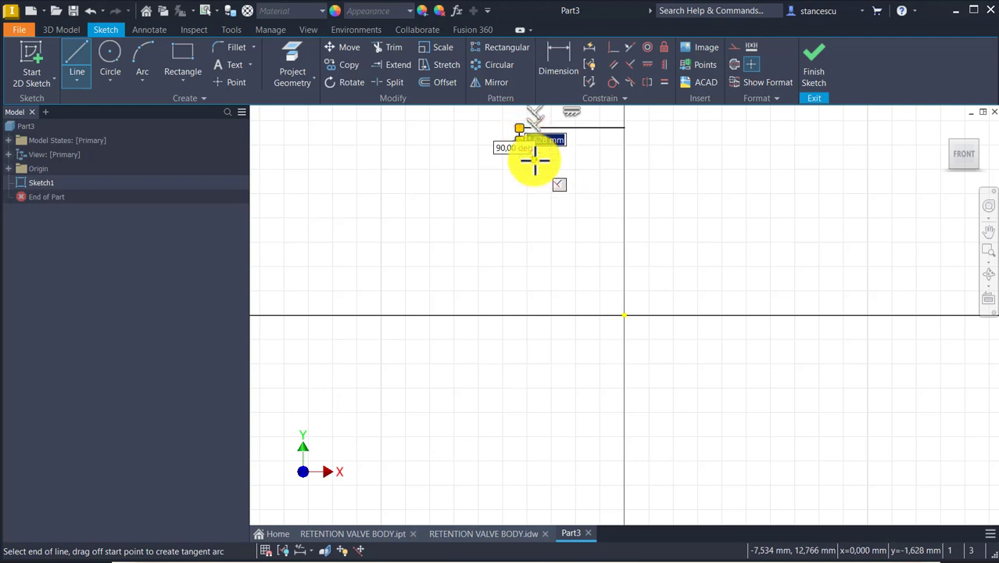
pyautogui.click(534, 247)
# Step: Continue the profile from the wall's lower end with a quarter-circle tangent arc curving inward and a short horizontal line
pyautogui.scroll(3, 534, 248)
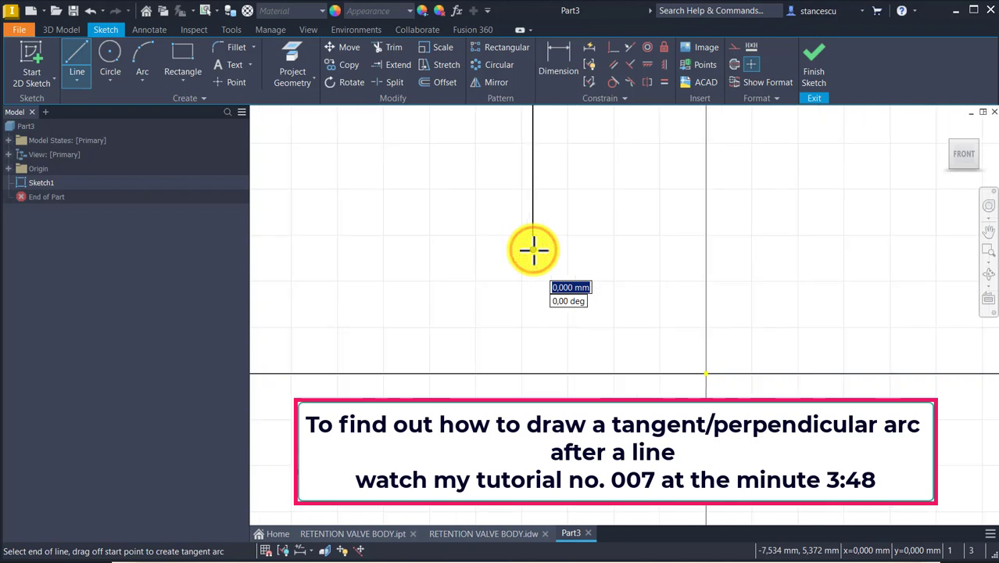
pyautogui.moveTo(533, 248); pyautogui.dragTo(579, 295)
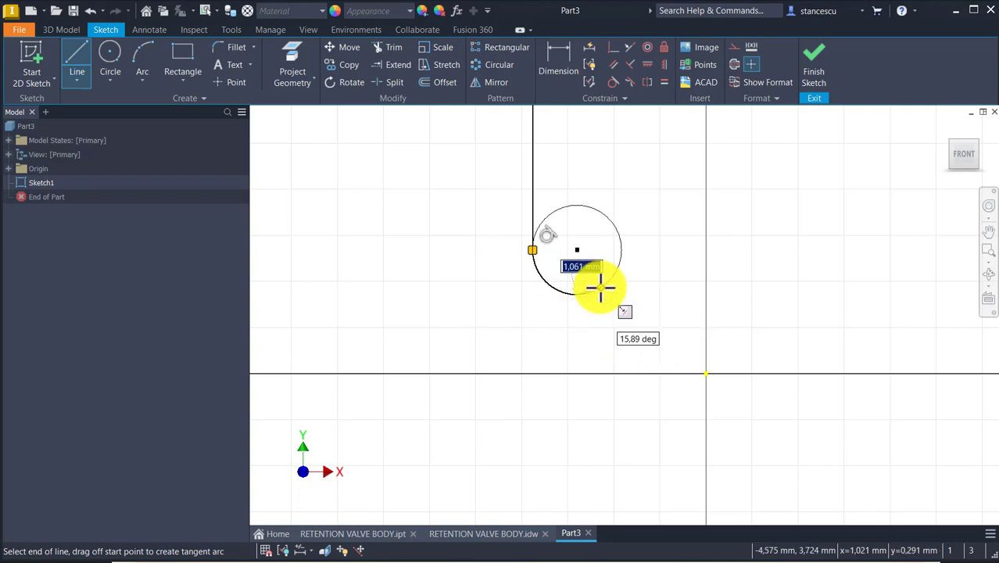
pyautogui.scroll(-2, 587, 297)
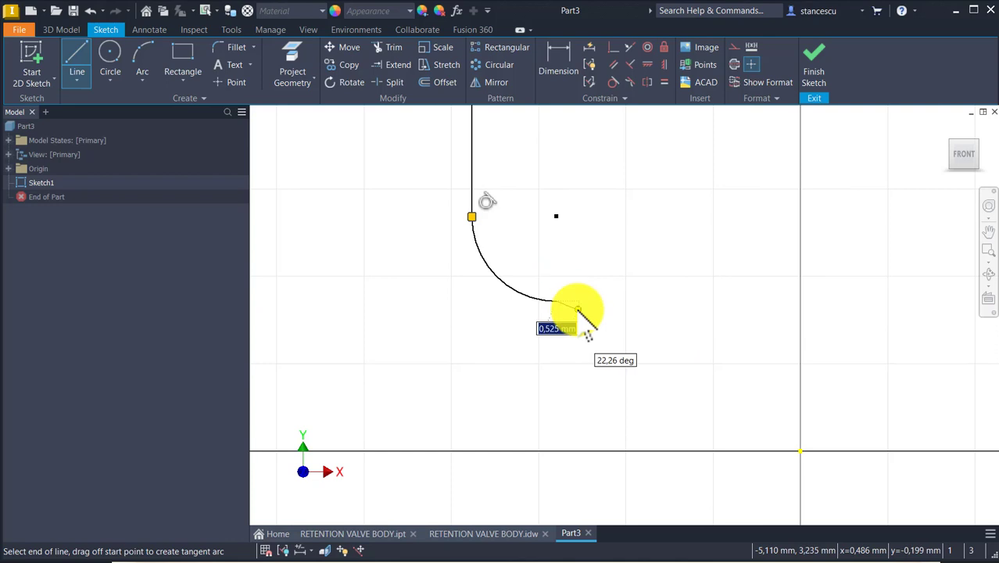
pyautogui.moveTo(579, 310)
pyautogui.mouseDown()
pyautogui.moveTo(580, 295)
pyautogui.moveTo(580, 319)
pyautogui.moveTo(582, 287)
pyautogui.moveTo(591, 301)
pyautogui.mouseUp()
pyautogui.click(591, 302)
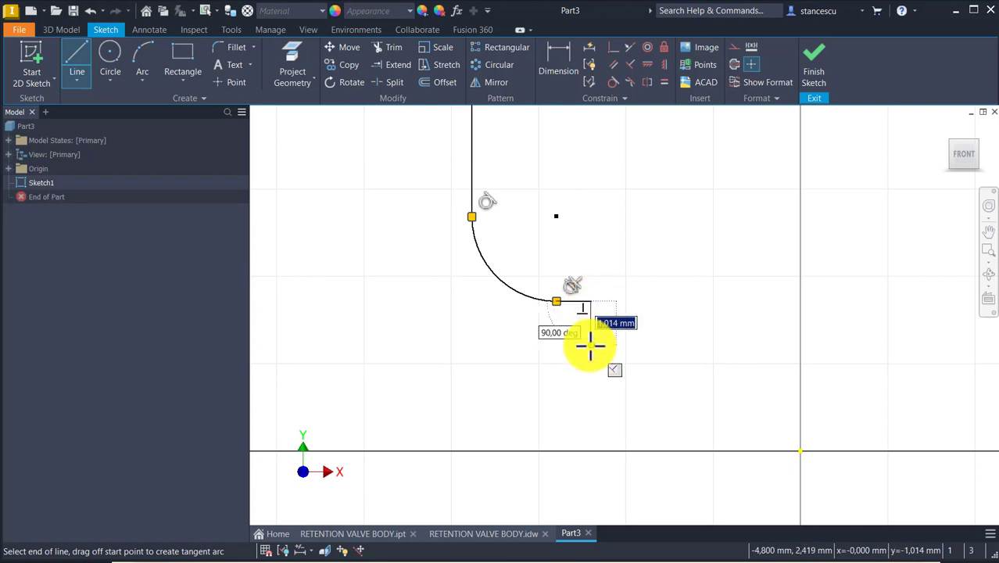
# Step: Sketch the stepped neck starting about 1 mm down, the outward lower flange down to the horizontal axis, and the base line to the origin
pyautogui.click(590, 344)
pyautogui.click(619, 344)
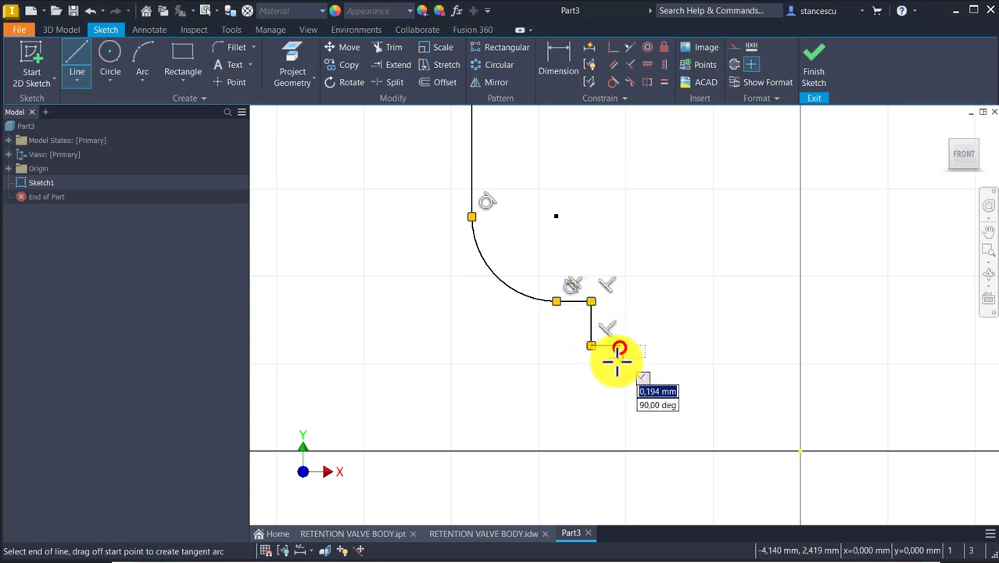
pyautogui.click(618, 403)
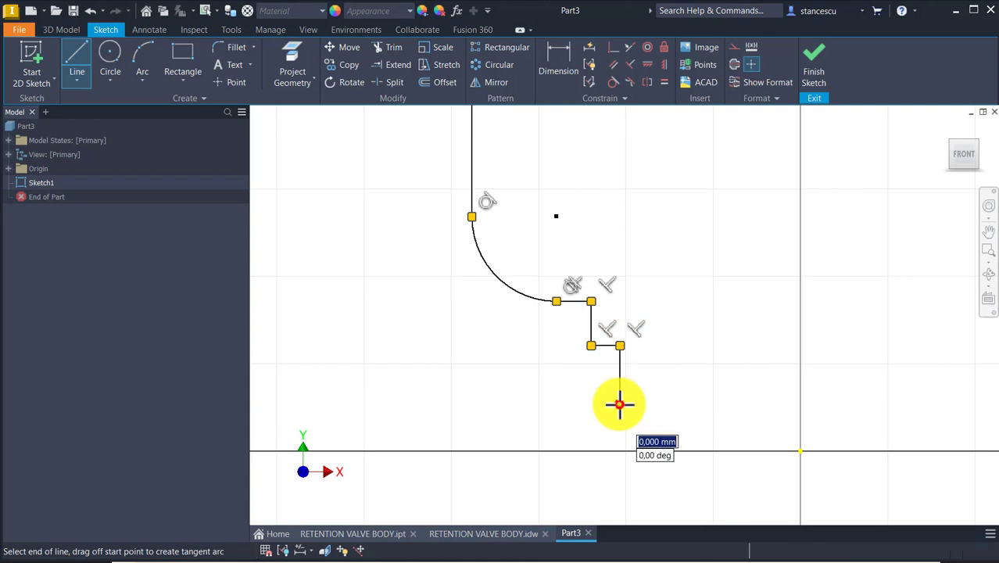
pyautogui.click(430, 403)
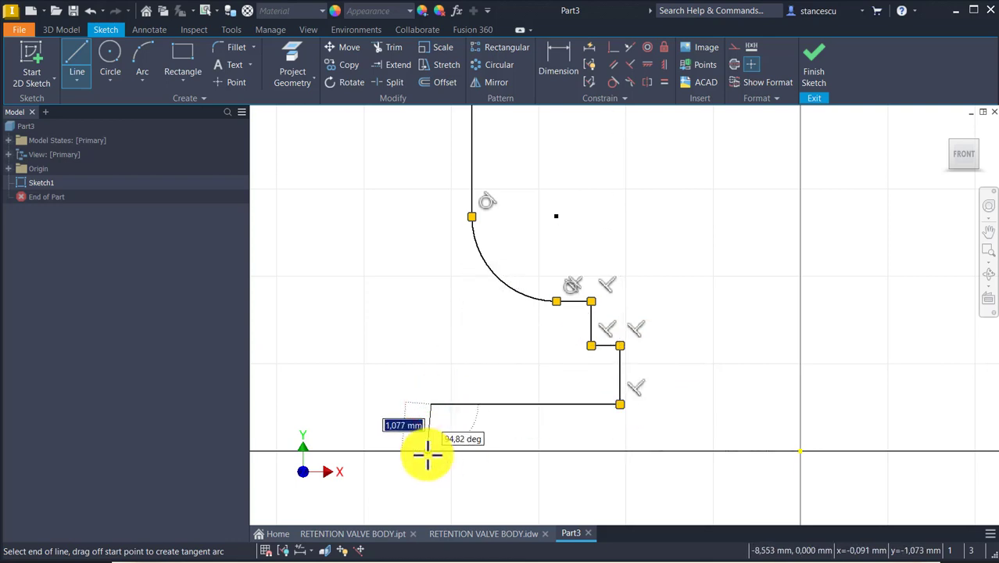
pyautogui.click(430, 451)
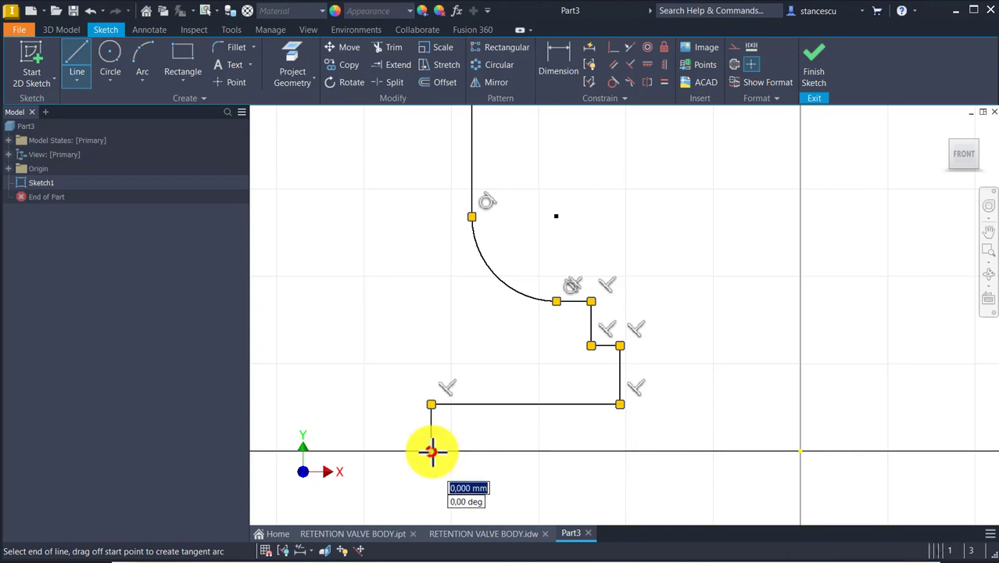
pyautogui.click(798, 451)
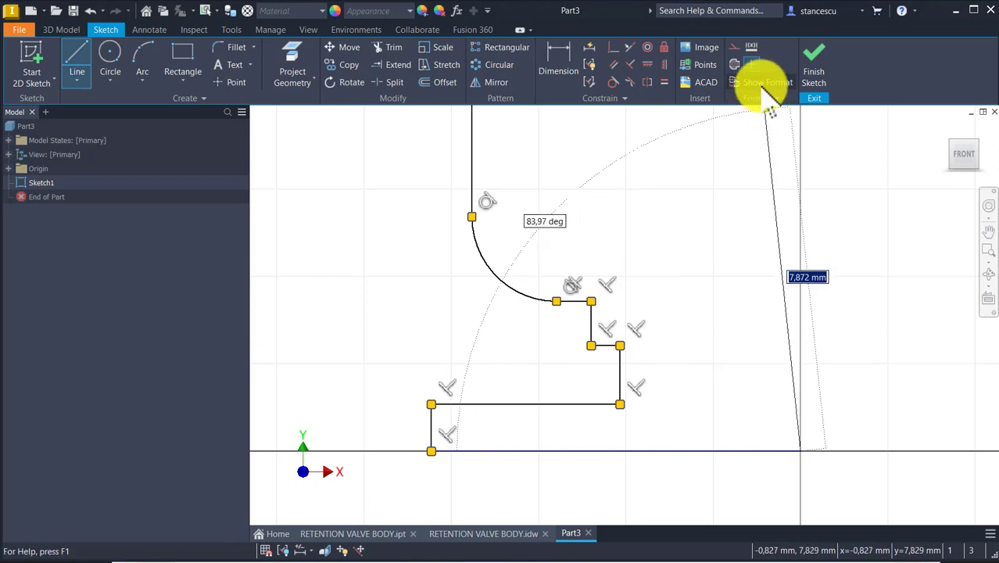
# Step: Close the profile with a vertical centerline from the origin to the top edge, leave the Line tool and turn off centerline mode
pyautogui.click(734, 64)
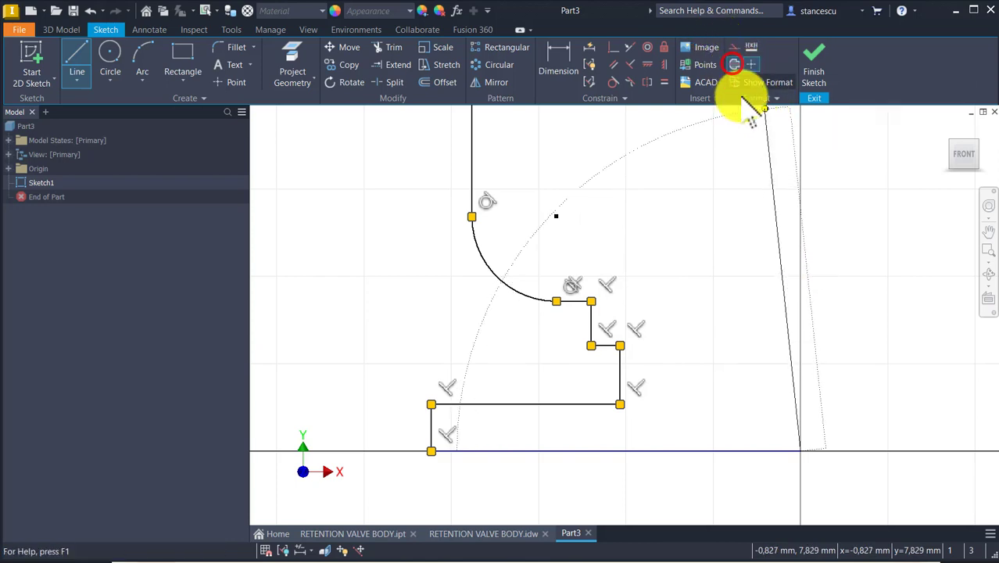
pyautogui.rightClick(846, 261)
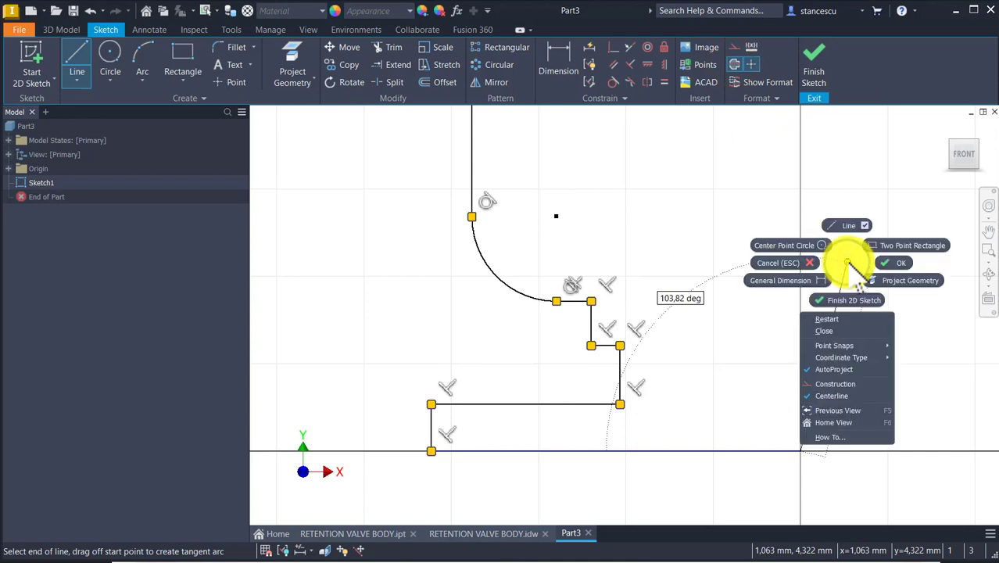
pyautogui.click(837, 329)
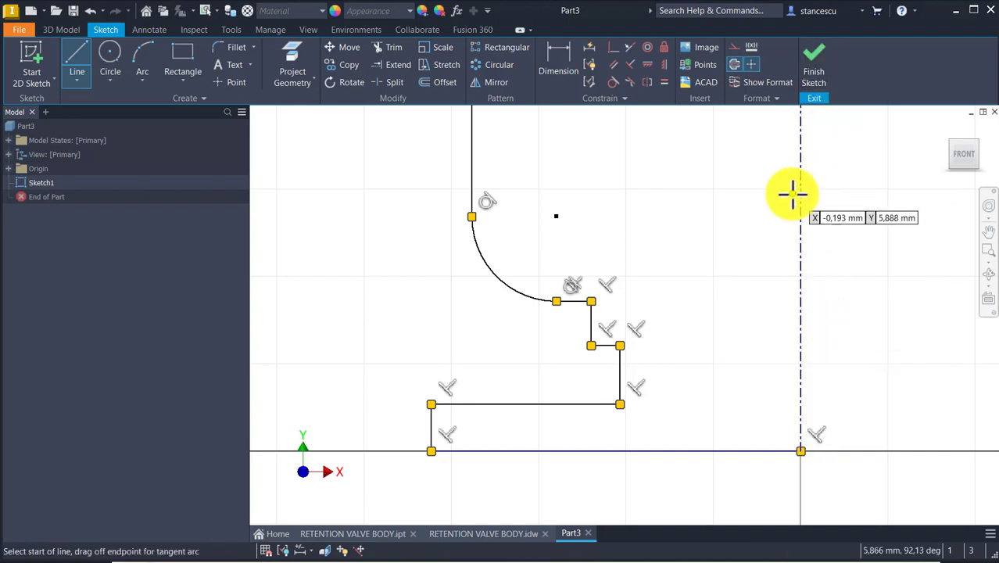
pyautogui.press('Home')
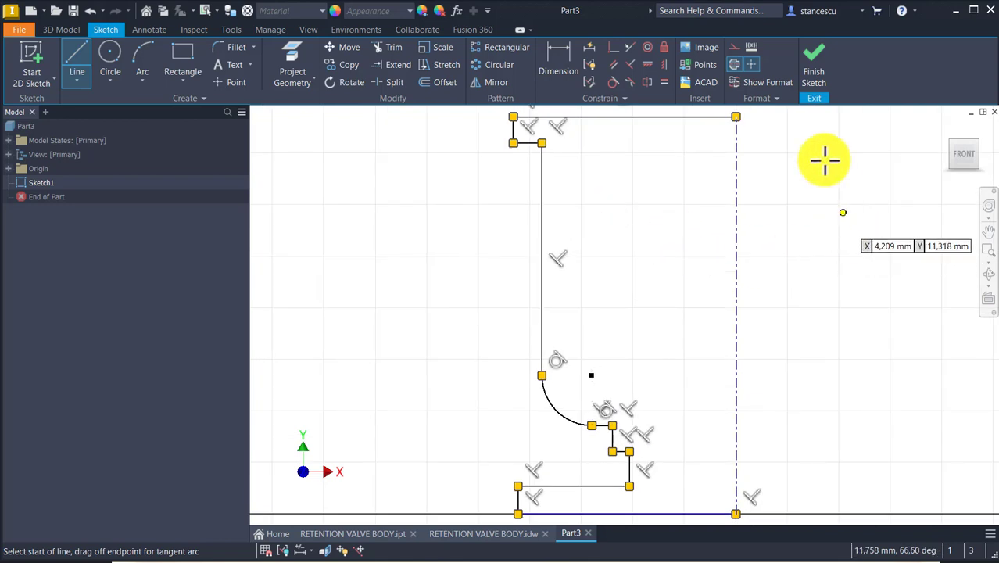
pyautogui.press('Escape')
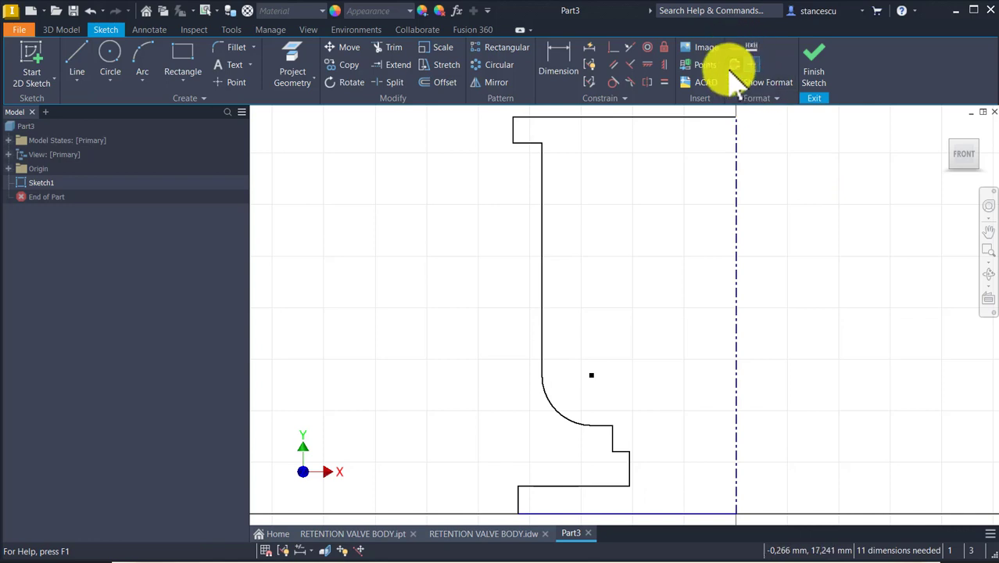
pyautogui.click(731, 67)
pyautogui.scroll(-3, 704, 173)
pyautogui.moveTo(704, 173)
pyautogui.mouseDown(button='middle')
pyautogui.moveTo(650, 260)
pyautogui.moveTo(642, 257)
pyautogui.mouseUp(button='middle')
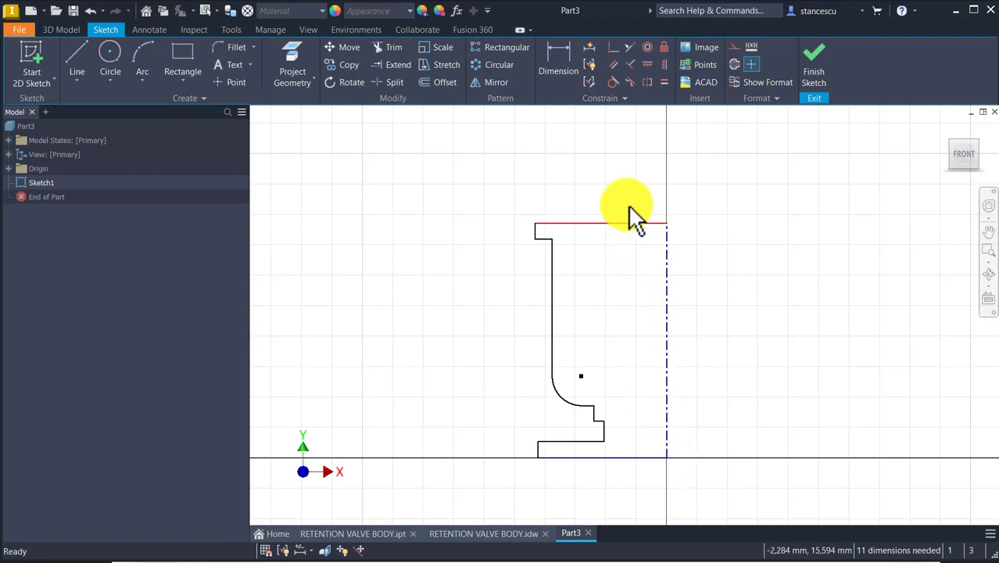
# Step: Dimension the upper flange's outer edge about the centerline as a diameter of 235 mm
pyautogui.click(560, 56)
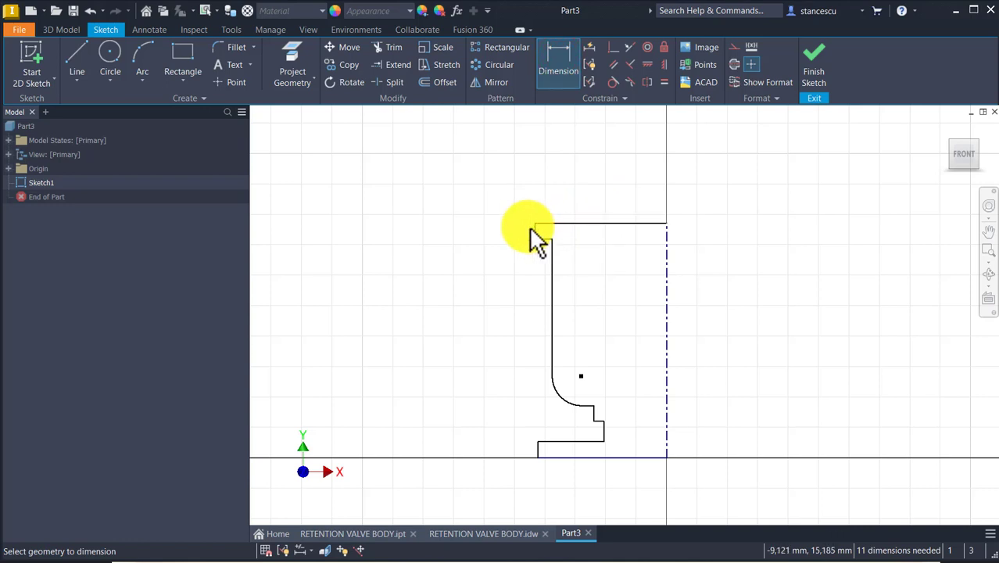
pyautogui.scroll(3, 541, 231)
pyautogui.click(543, 233)
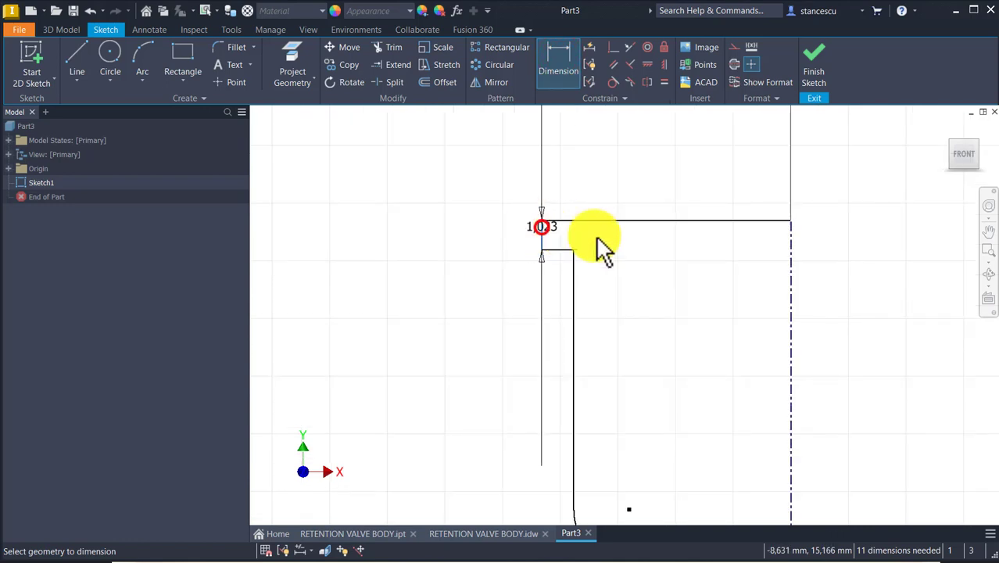
pyautogui.click(788, 263)
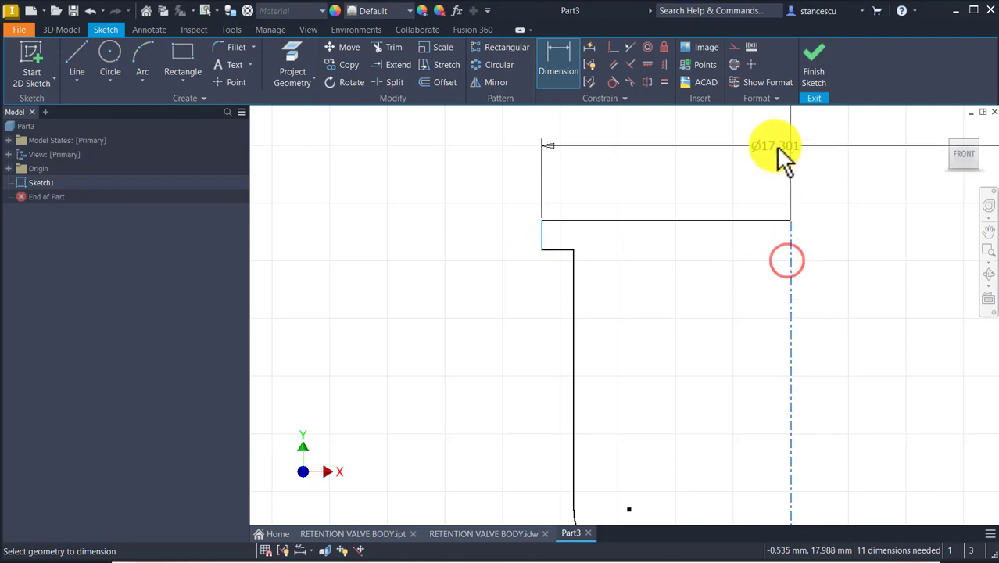
pyautogui.scroll(-5, 770, 146)
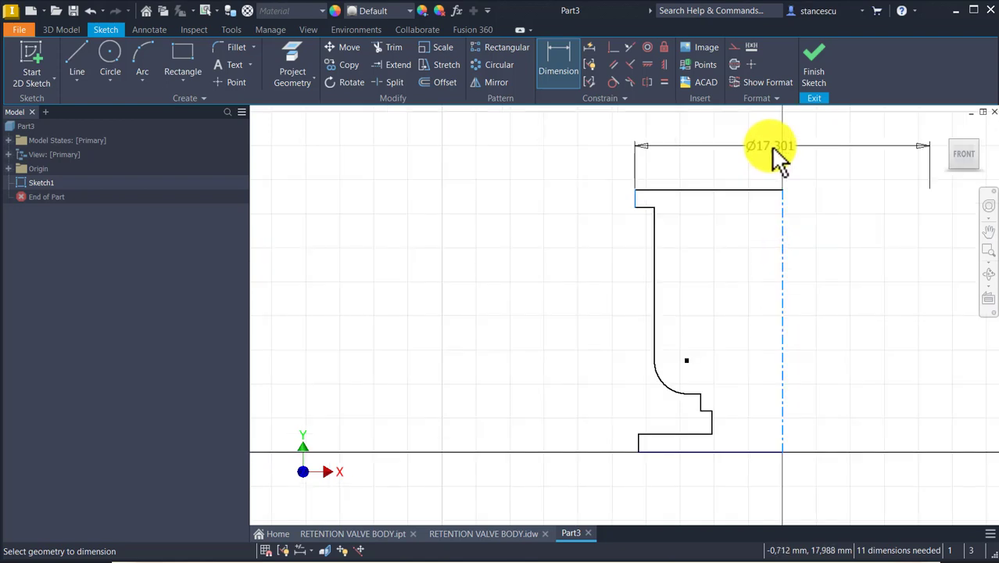
pyautogui.click(771, 146)
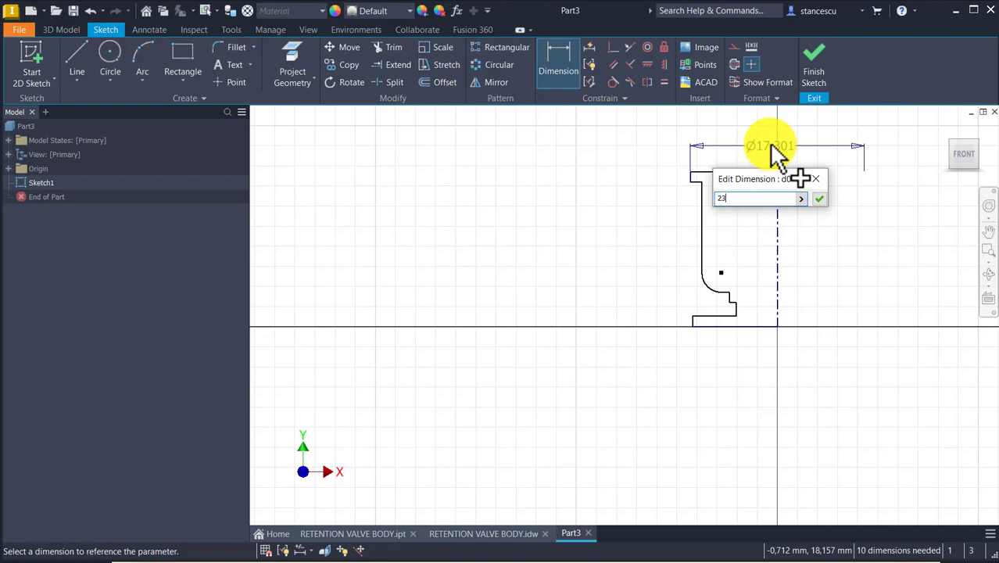
pyautogui.press('Return')
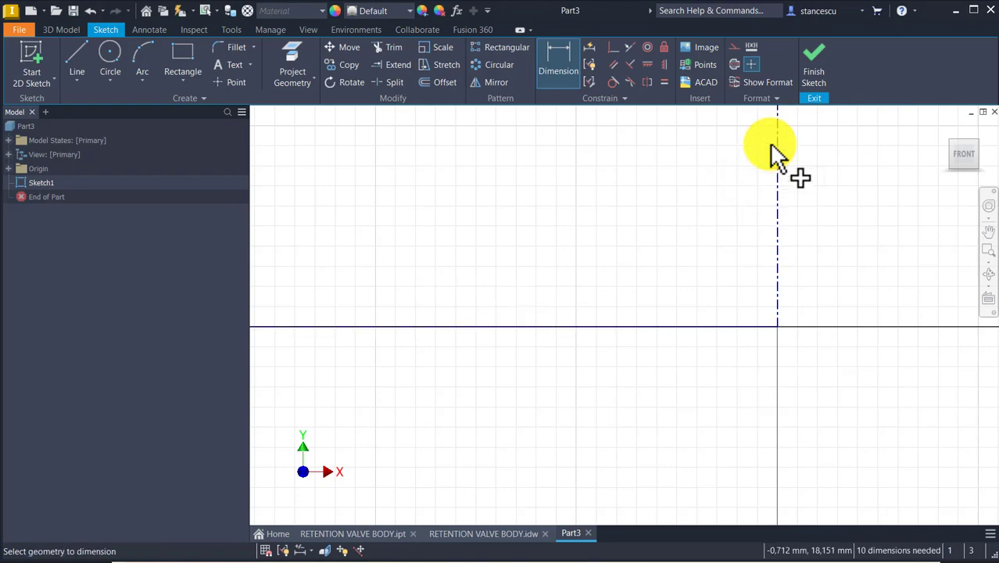
# Step: Move the 235 mm diameter dimension up so it sits clear of the profile's top edge
pyautogui.press('Home')
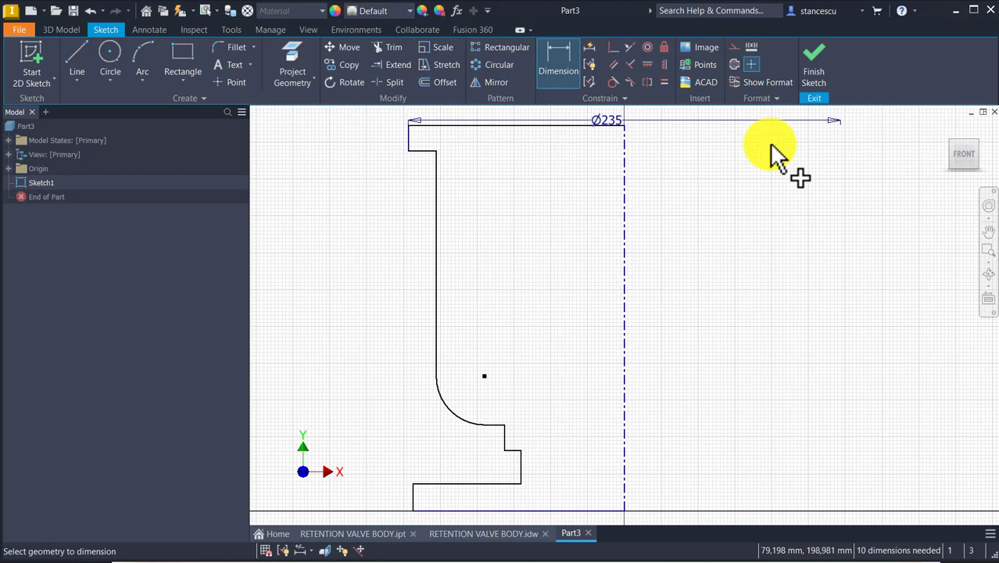
pyautogui.scroll(-3, 737, 247)
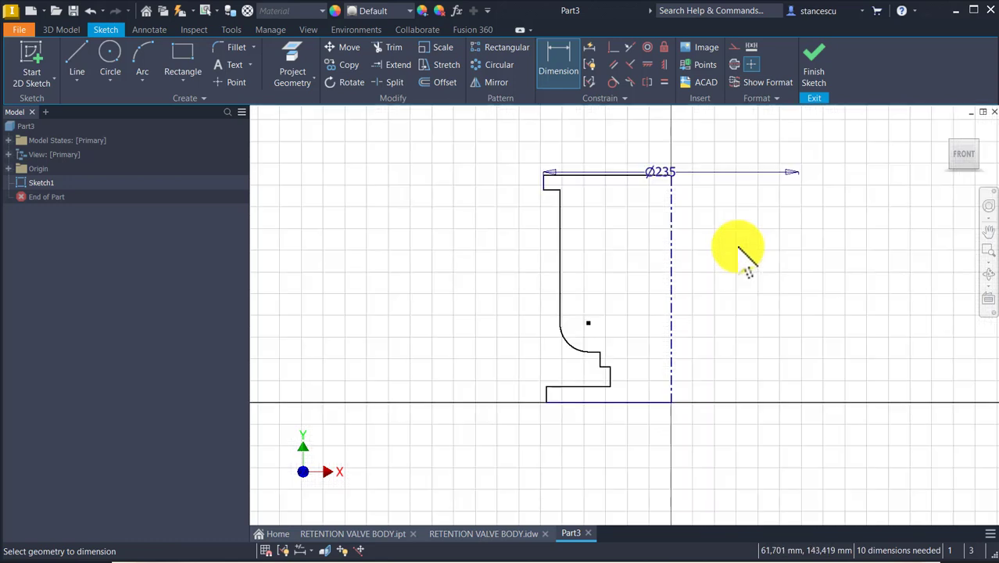
pyautogui.press('Escape')
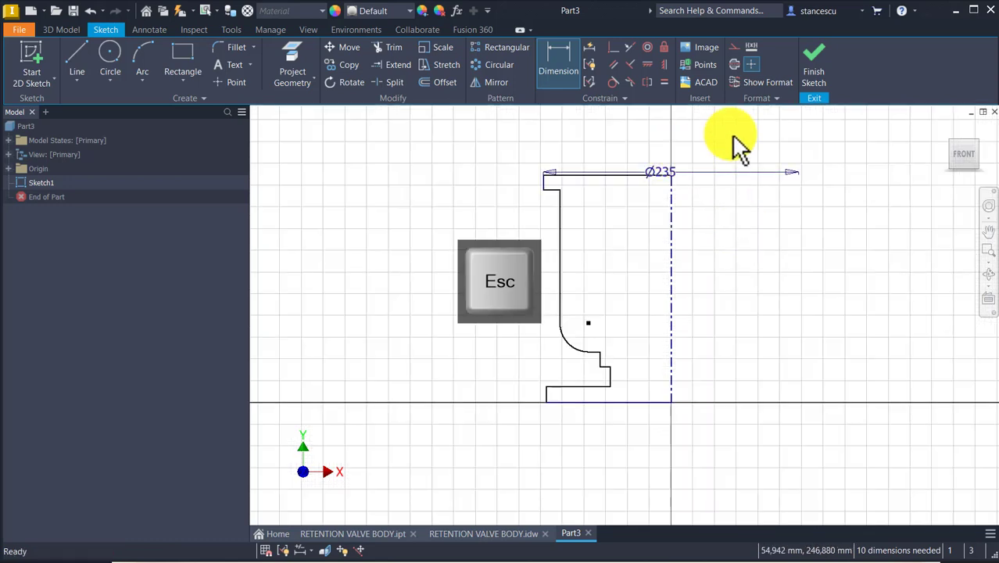
pyautogui.moveTo(676, 143)
pyautogui.mouseDown()
pyautogui.moveTo(666, 165)
pyautogui.moveTo(663, 155)
pyautogui.mouseUp()
pyautogui.click(649, 188)
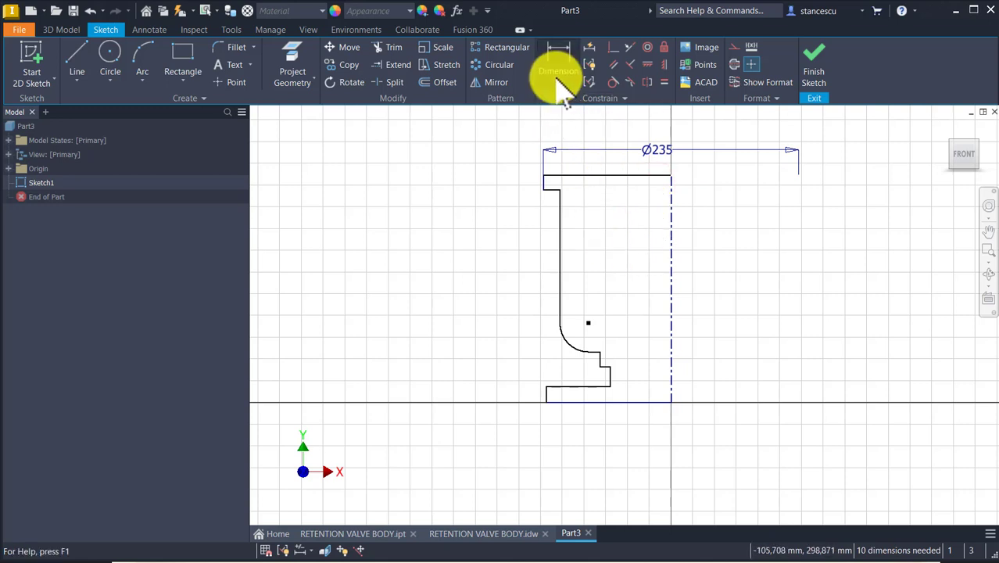
# Step: Dimension the profile's overall height between the top edge and the base line as 215 mm
pyautogui.click(560, 55)
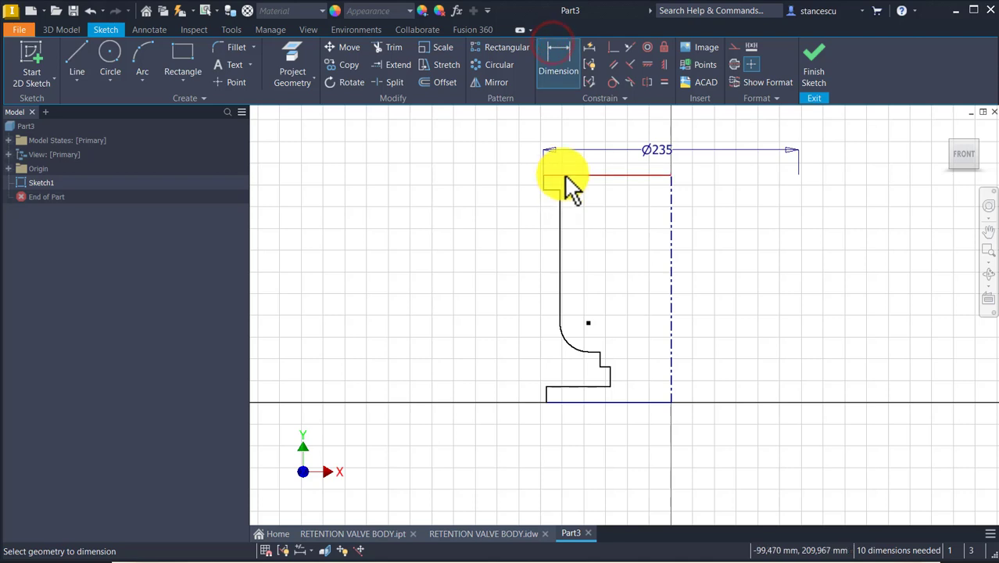
pyautogui.click(563, 173)
pyautogui.click(567, 399)
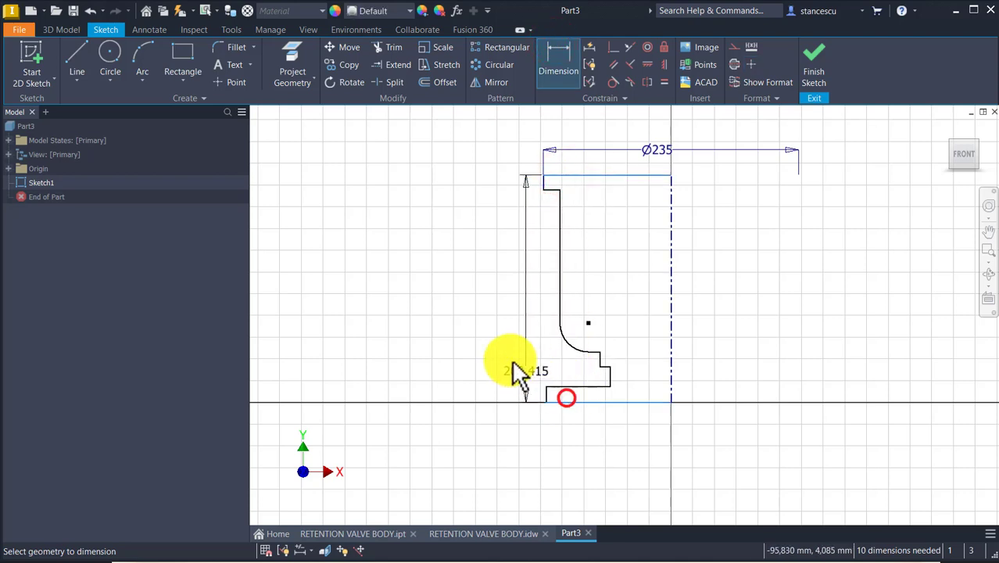
pyautogui.click(442, 286)
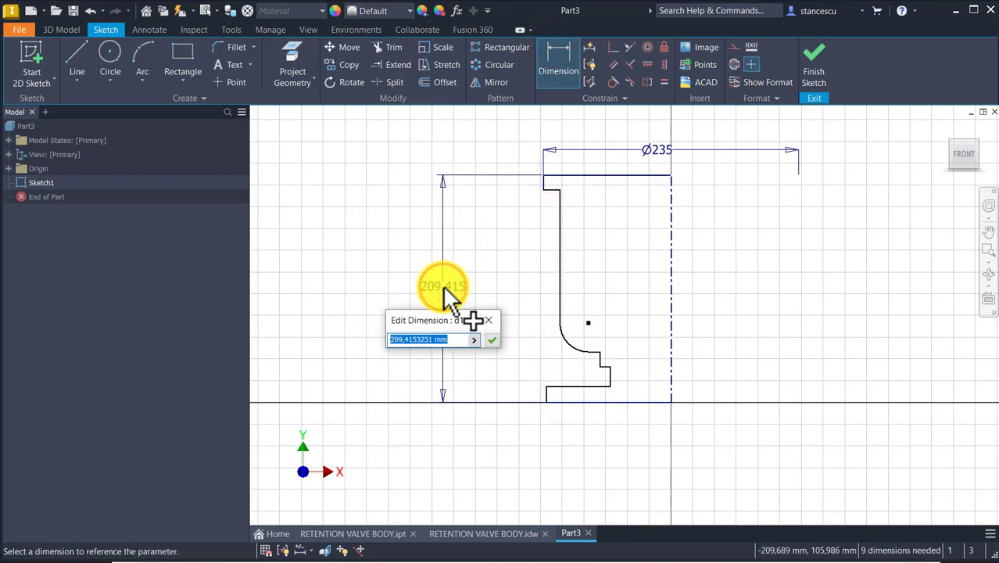
pyautogui.write('215')
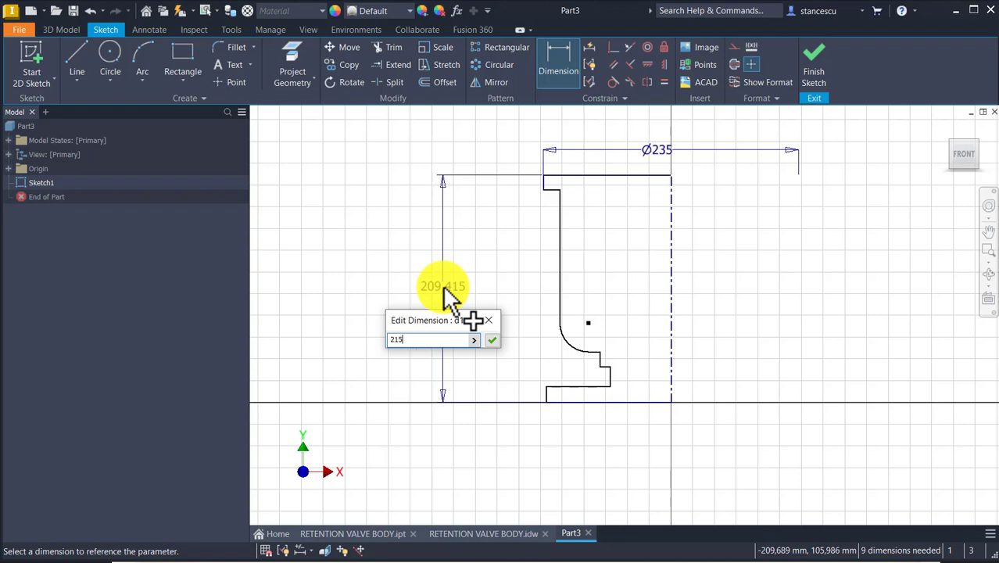
pyautogui.press('Return')
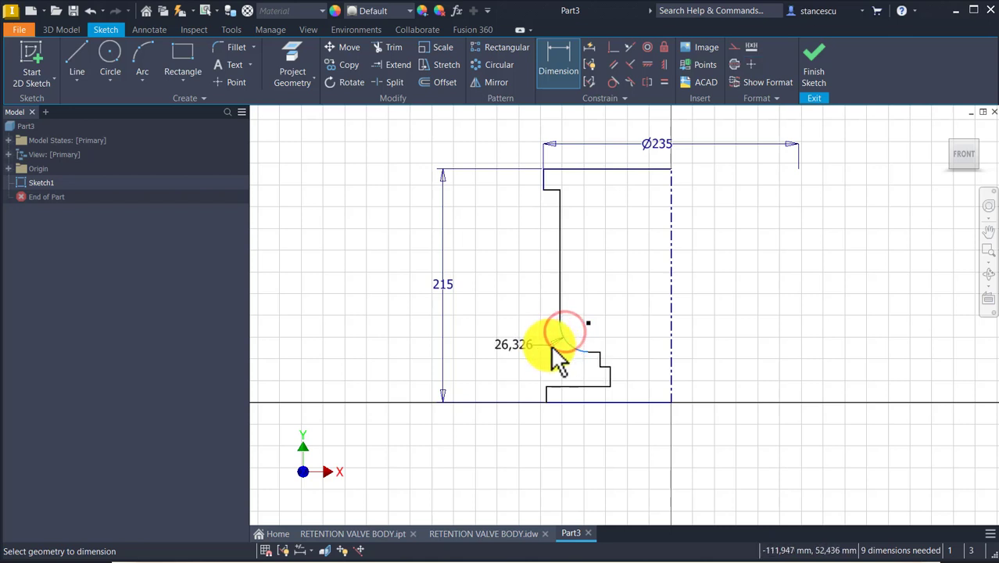
# Step: Dimension the radius of the tangent arc below the side wall as 15 mm
pyautogui.click(551, 349)
pyautogui.write('15')
pyautogui.press('Return')
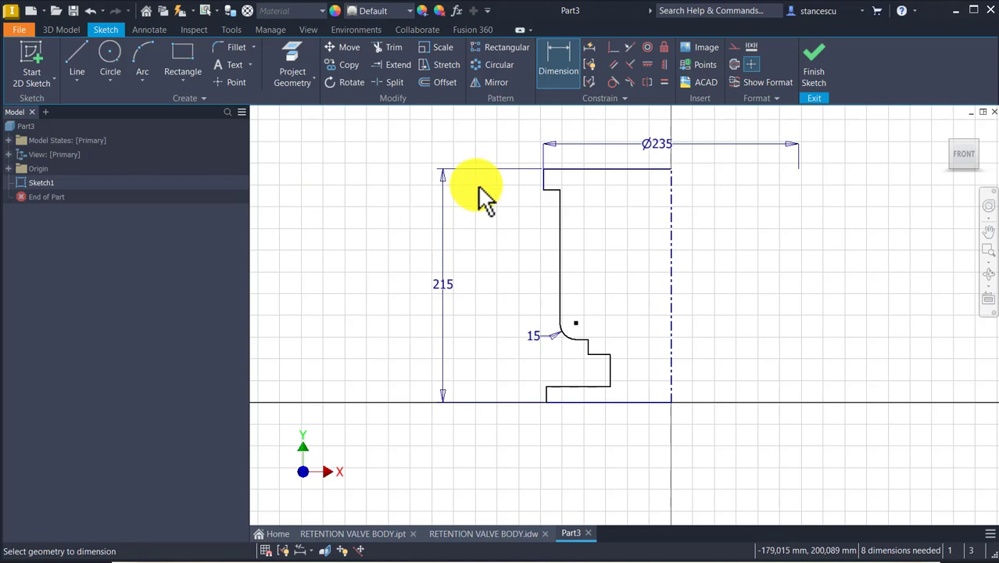
# Step: Dimension the upper flange's thickness as 16 mm
pyautogui.scroll(-3, 477, 184)
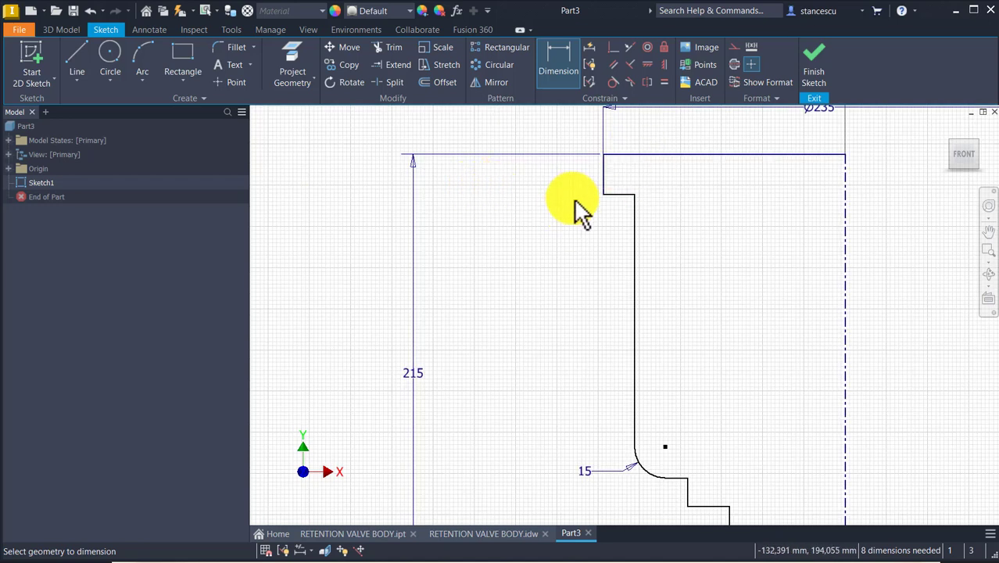
pyautogui.click(603, 184)
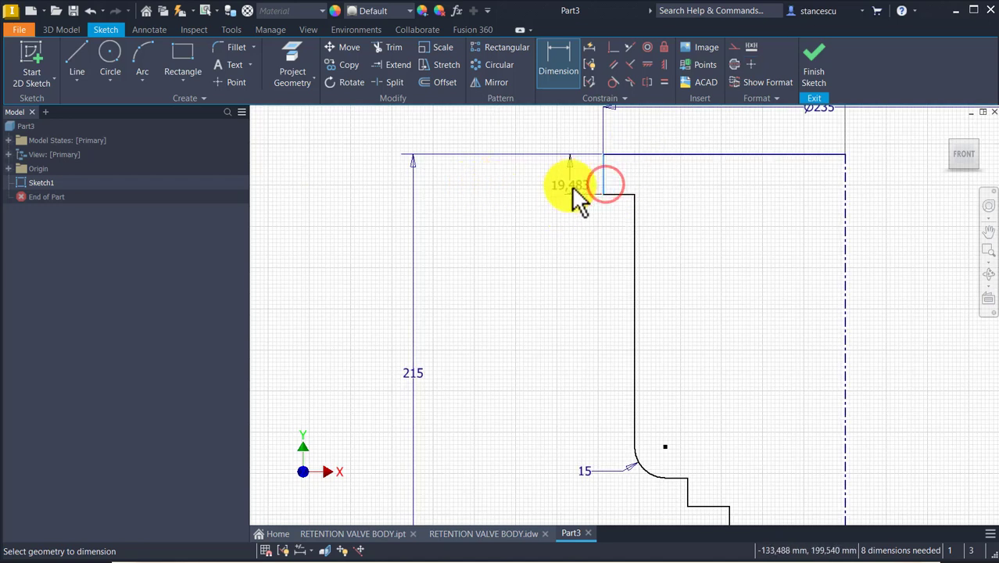
pyautogui.click(570, 185)
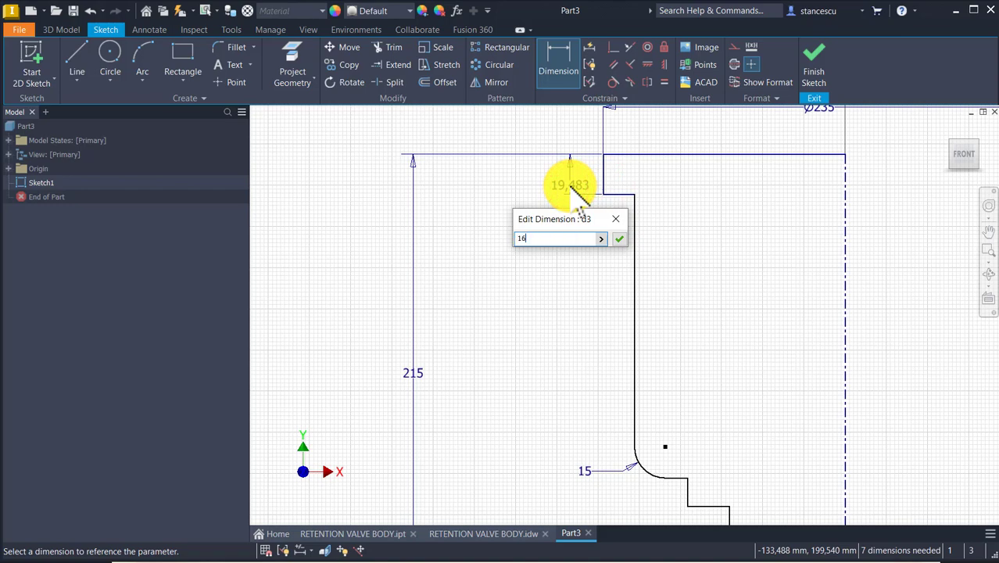
pyautogui.press('Return')
# Step: Dimension the neck's innermost vertical line and the lower flange's thickness as 16 mm each
pyautogui.moveTo(785, 490); pyautogui.dragTo(698, 319, button='middle')
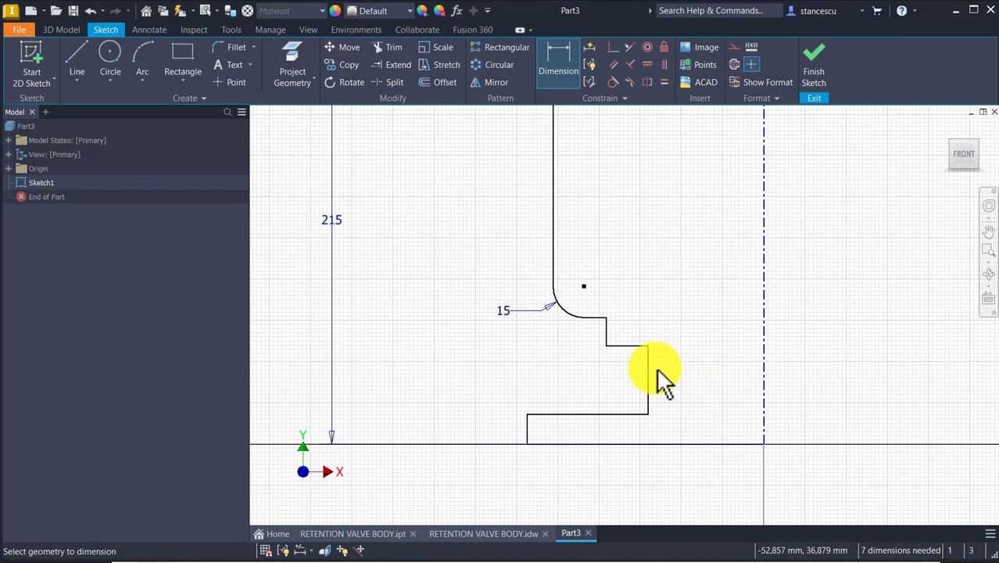
pyautogui.click(645, 394)
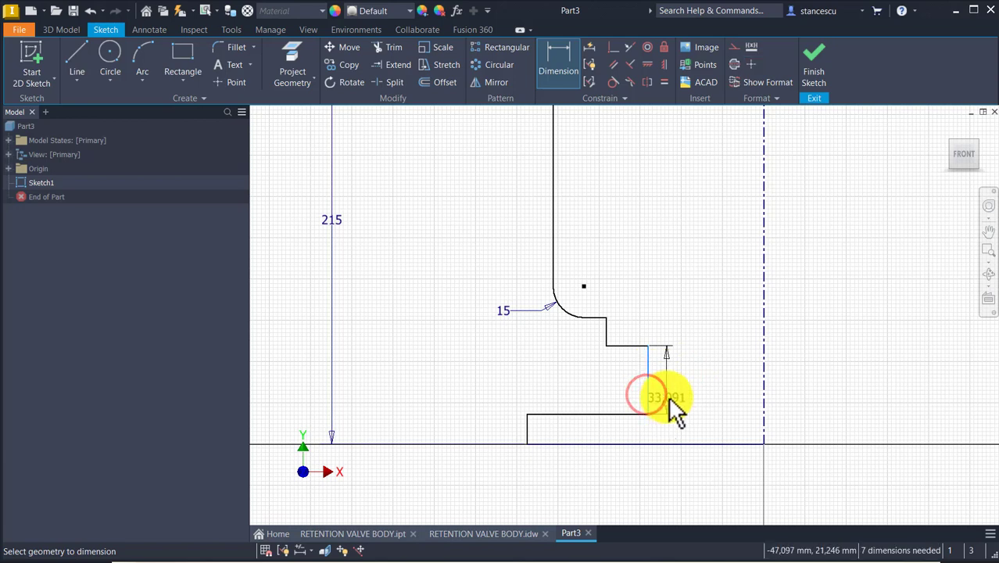
pyautogui.click(682, 382)
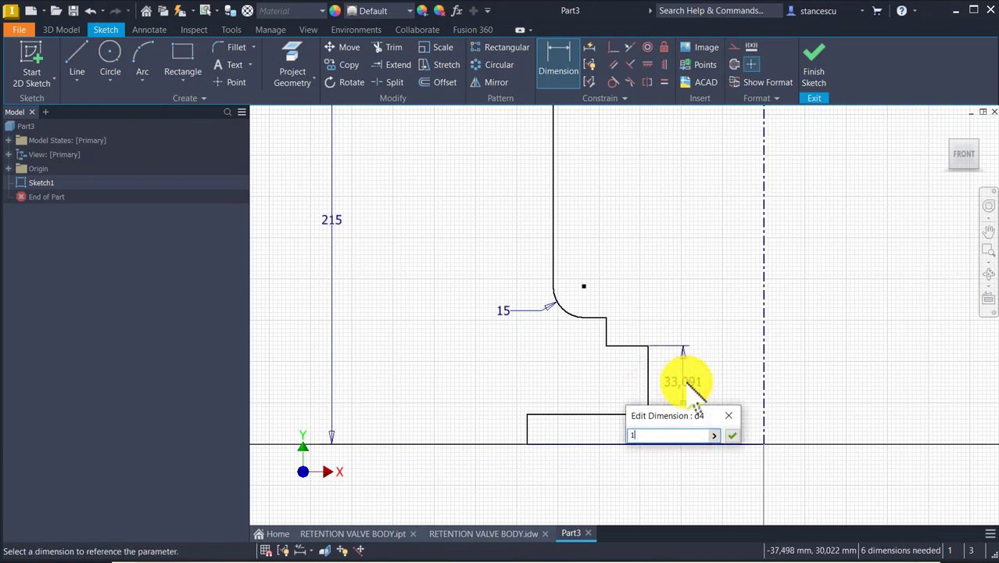
pyautogui.write('16')
pyautogui.press('Return')
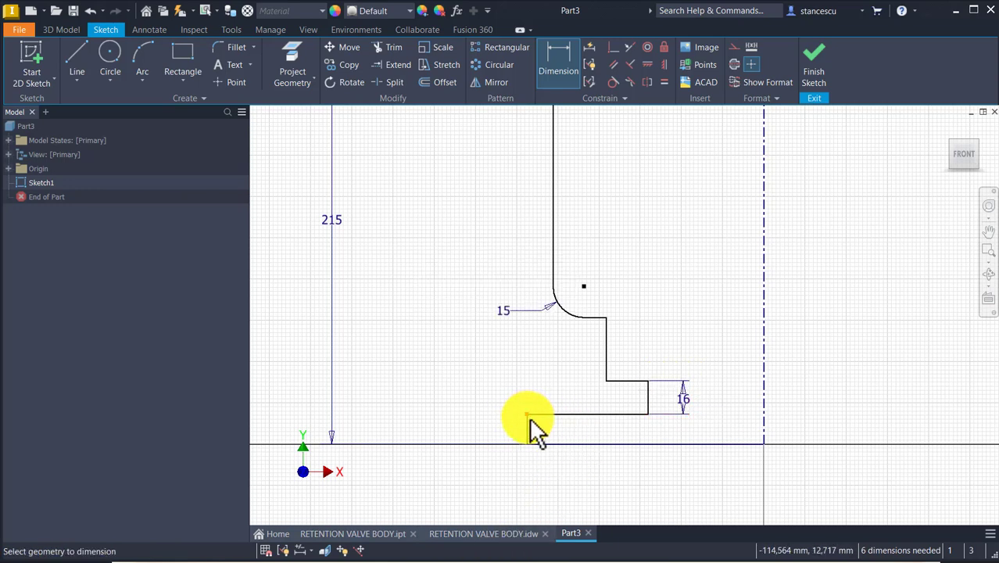
pyautogui.click(484, 431)
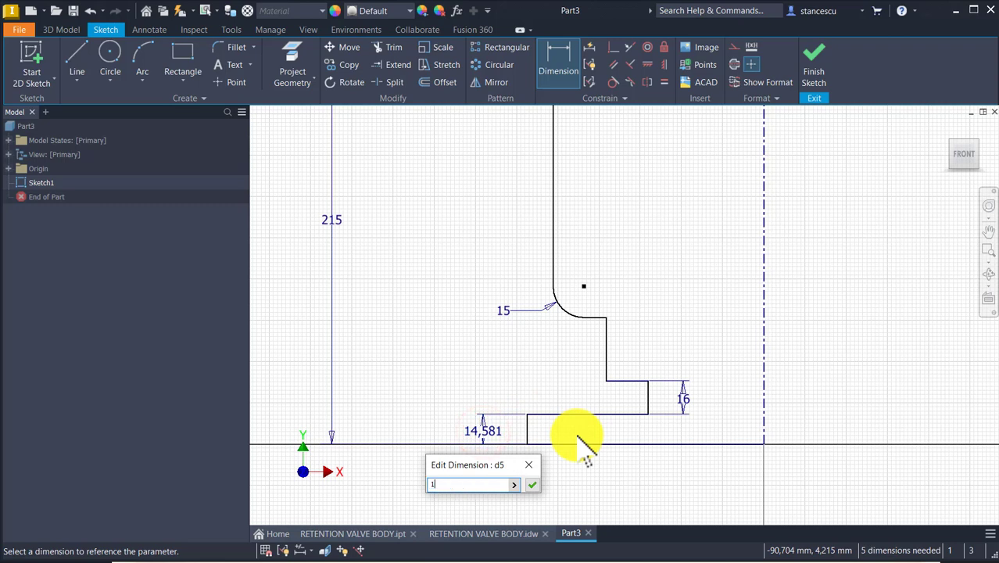
pyautogui.press('Return')
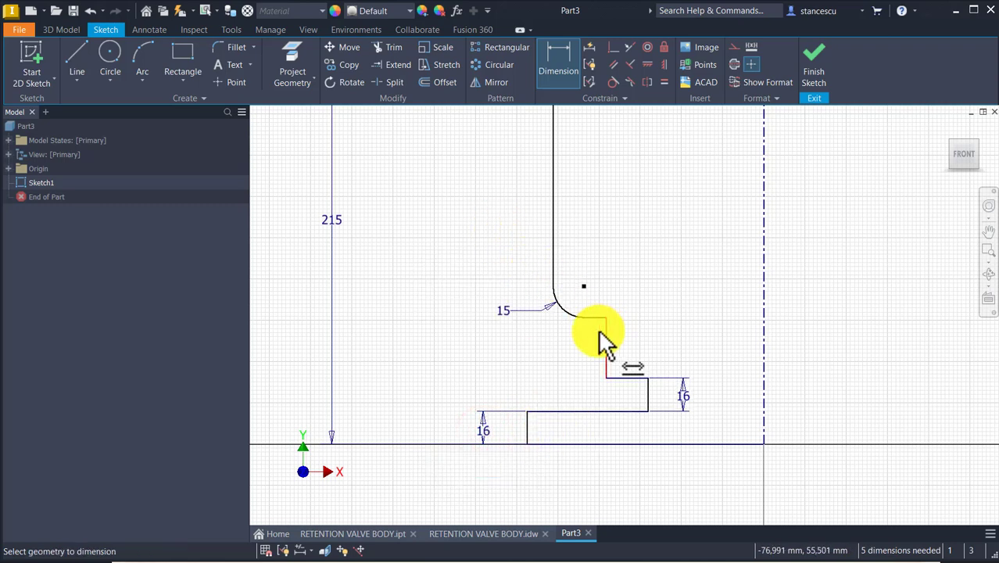
# Step: Dimension the height from the base line to the short horizontal line beside the arc as 50 mm
pyautogui.scroll(3, 591, 334)
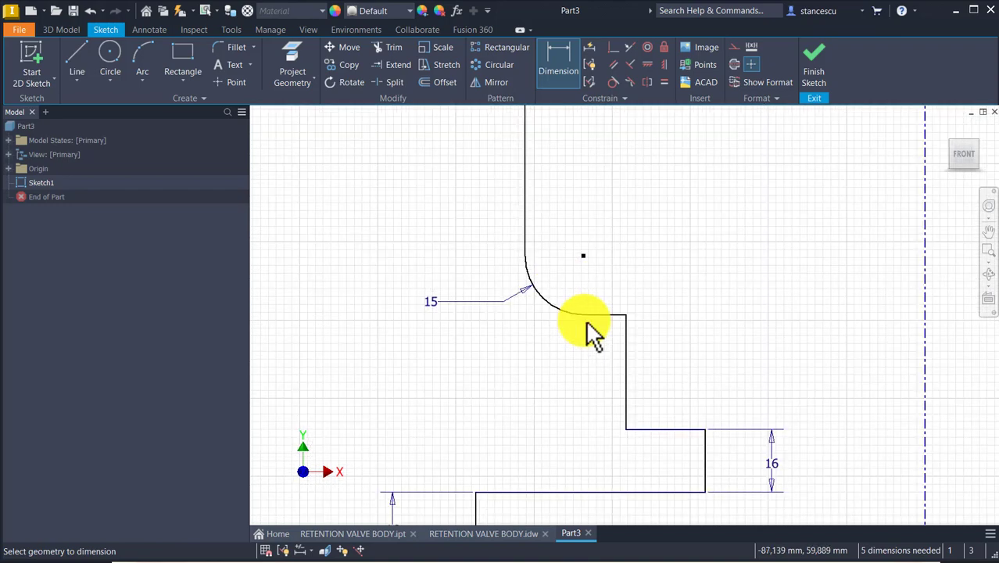
pyautogui.click(595, 312)
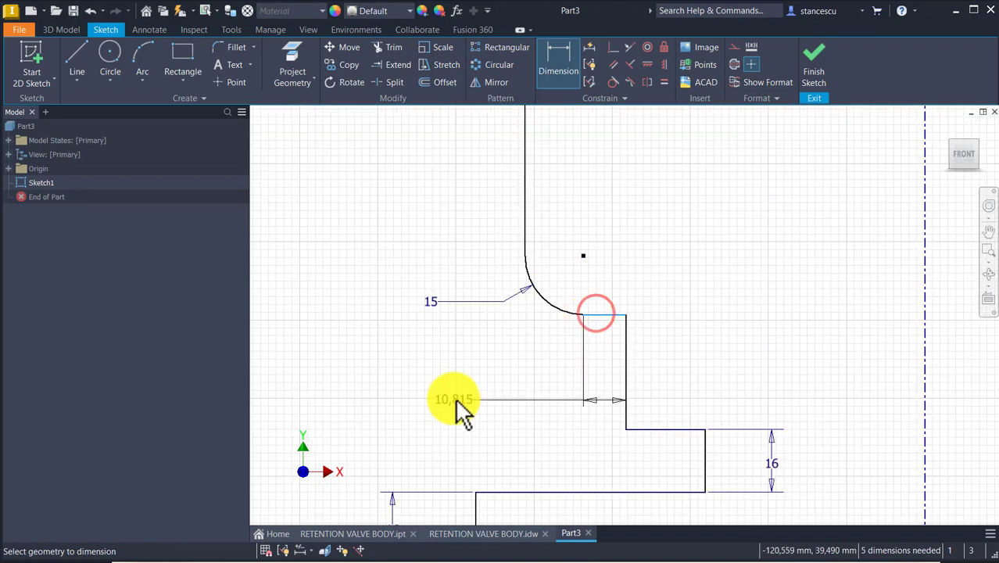
pyautogui.moveTo(457, 408); pyautogui.dragTo(466, 311, button='middle')
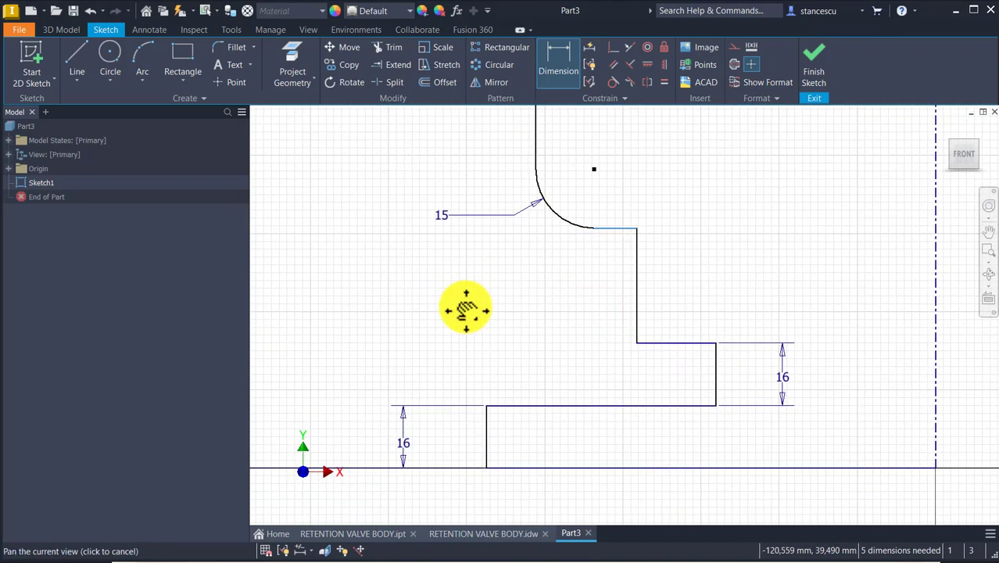
pyautogui.click(536, 470)
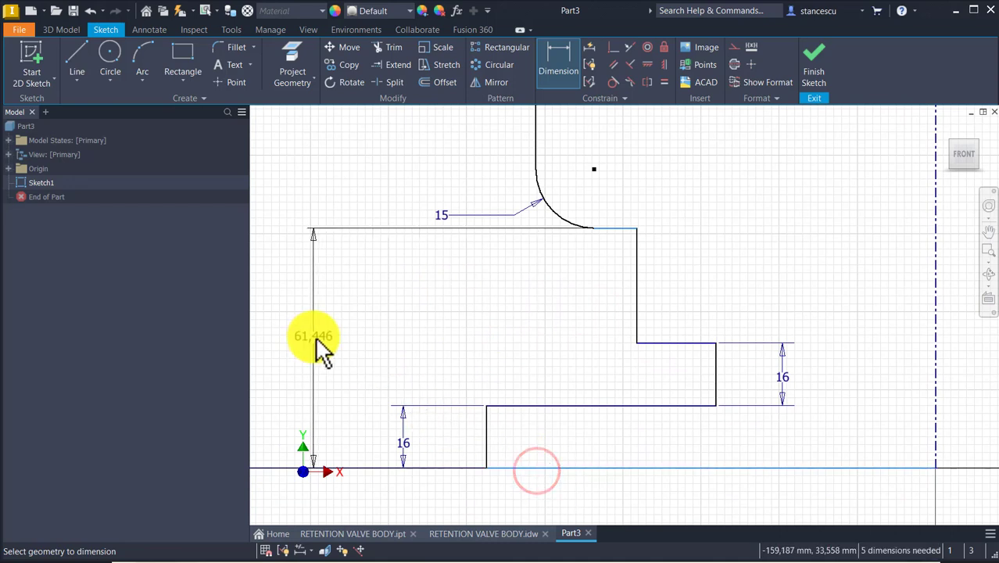
pyautogui.click(315, 336)
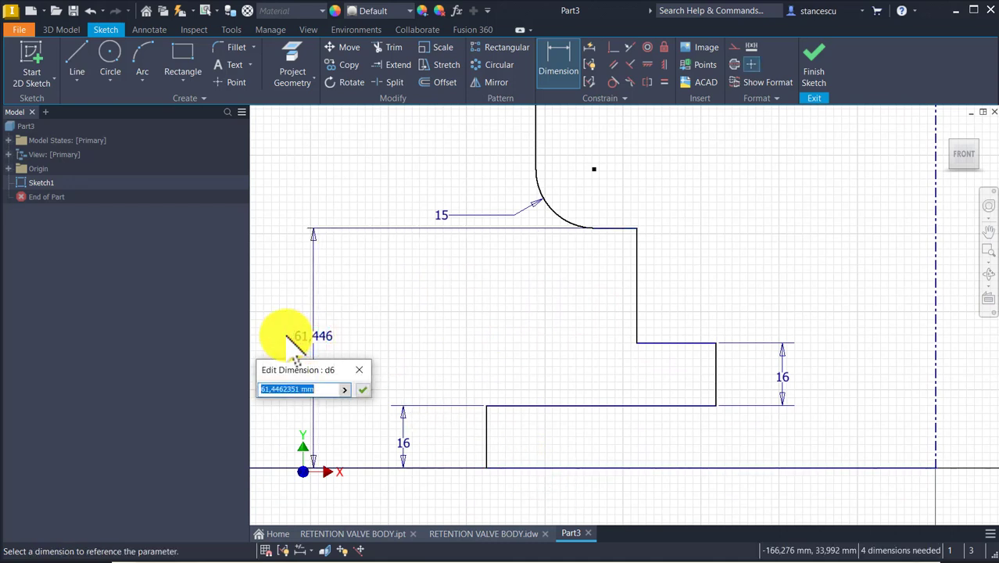
pyautogui.press('Return')
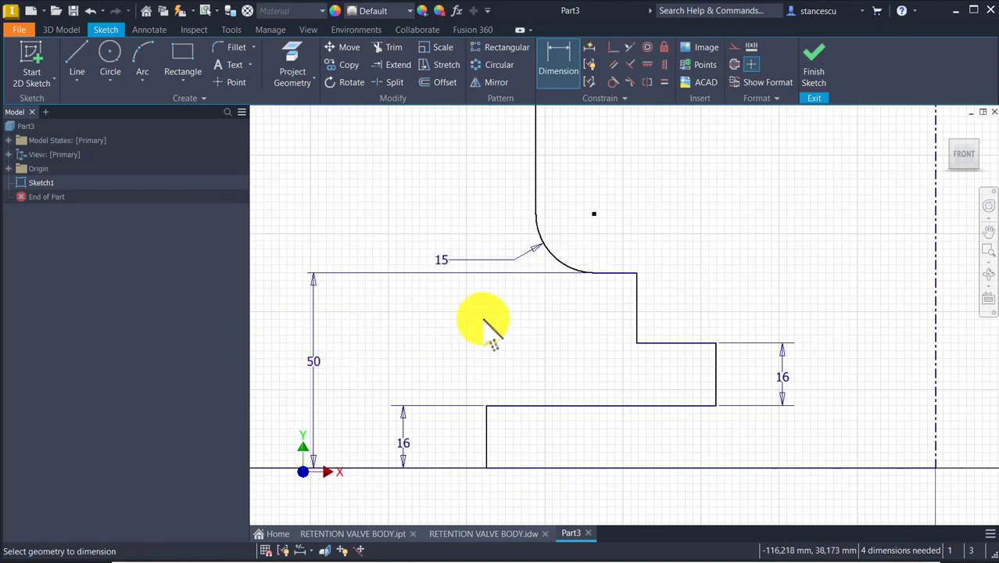
pyautogui.scroll(-3, 547, 316)
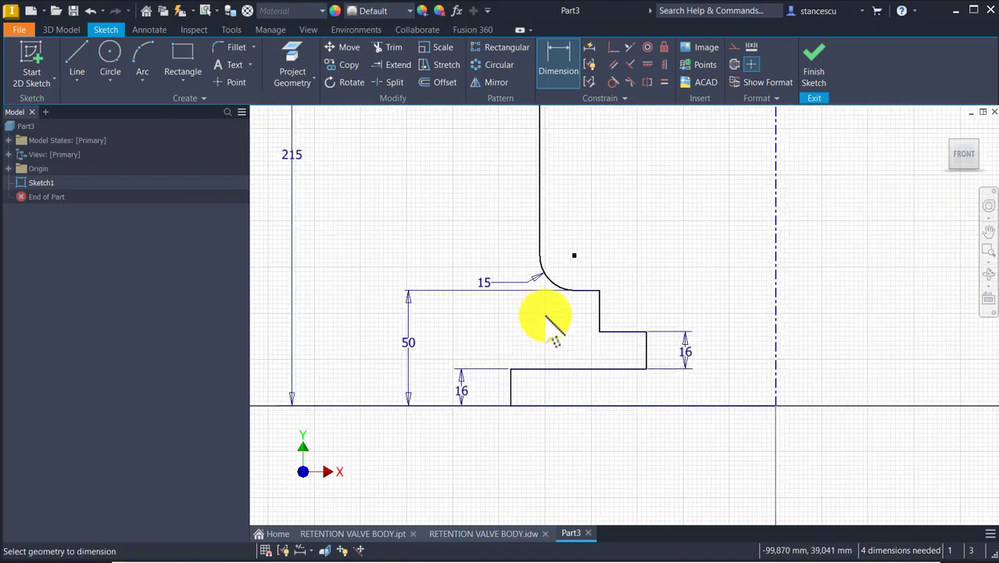
pyautogui.moveTo(545, 316)
pyautogui.mouseDown(button='middle')
pyautogui.moveTo(546, 300)
pyautogui.moveTo(493, 232)
pyautogui.mouseUp(button='middle')
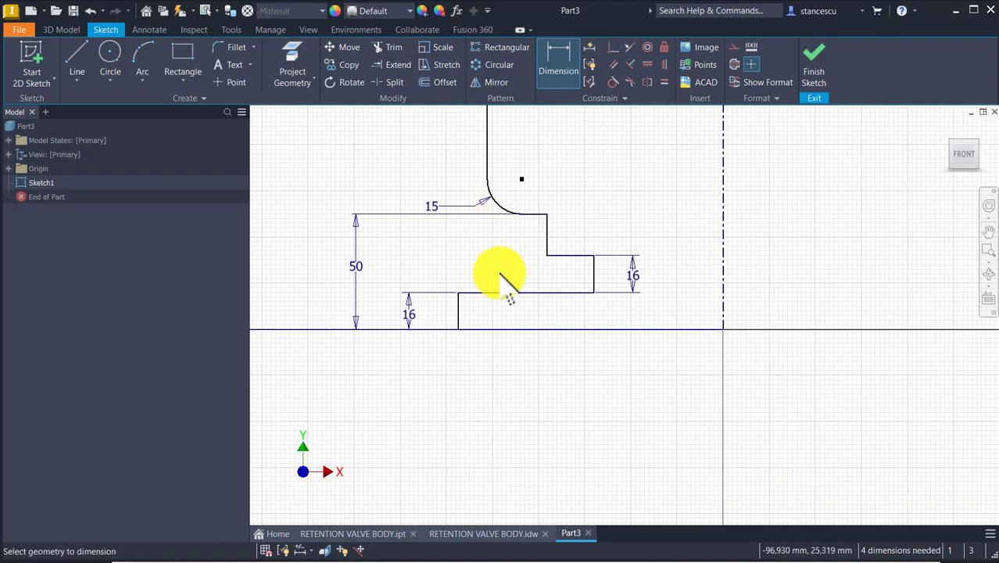
pyautogui.moveTo(544, 376); pyautogui.dragTo(544, 377, button='middle')
pyautogui.scroll(-2, 544, 376)
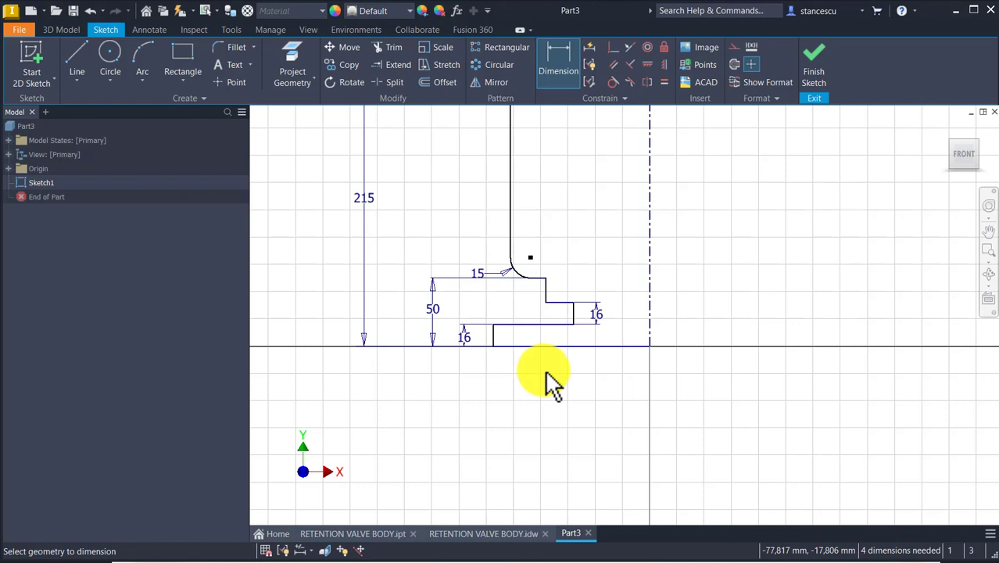
pyautogui.moveTo(546, 374)
pyautogui.mouseDown(button='middle')
pyautogui.moveTo(548, 512)
pyautogui.moveTo(542, 408)
pyautogui.moveTo(551, 460)
pyautogui.moveTo(550, 420)
pyautogui.mouseUp(button='middle')
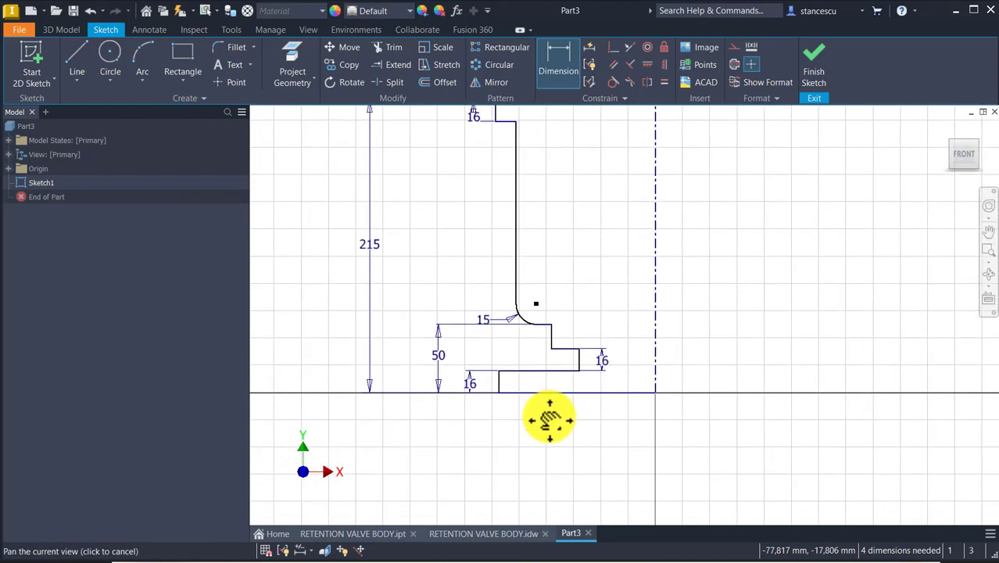
# Step: Dimension the main side wall's diameter about the centerline as 158 mm
pyautogui.click(515, 188)
pyautogui.click(655, 201)
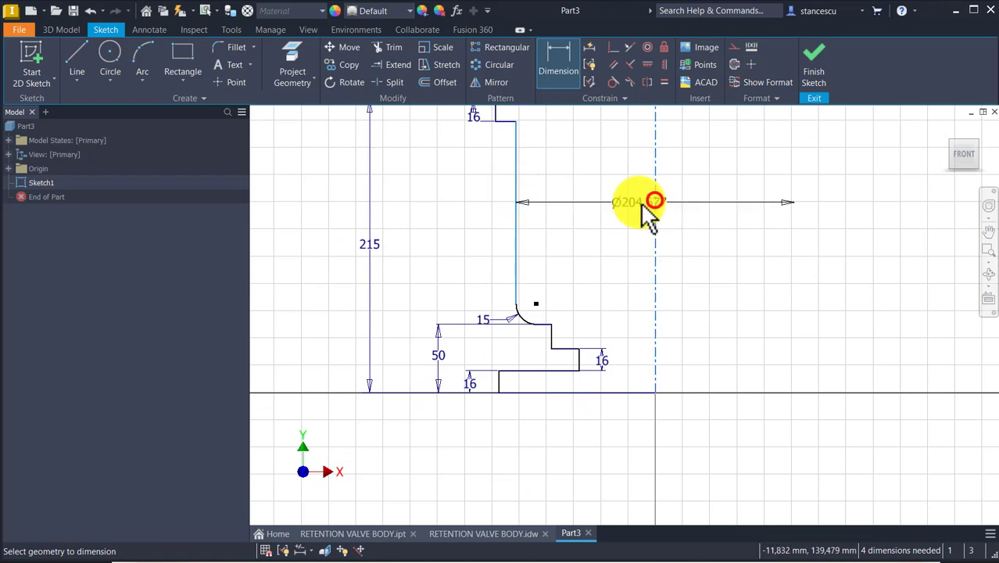
pyautogui.click(633, 212)
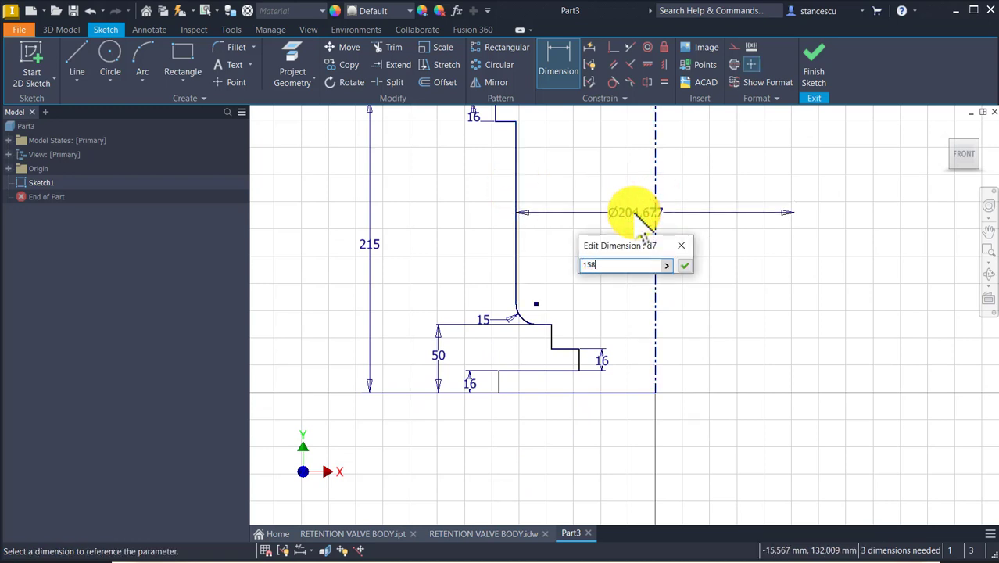
pyautogui.write('158')
pyautogui.press('Return')
# Step: Dimension the diameter of the neck's innermost vertical line about the centerline as 90 mm
pyautogui.scroll(3, 645, 344)
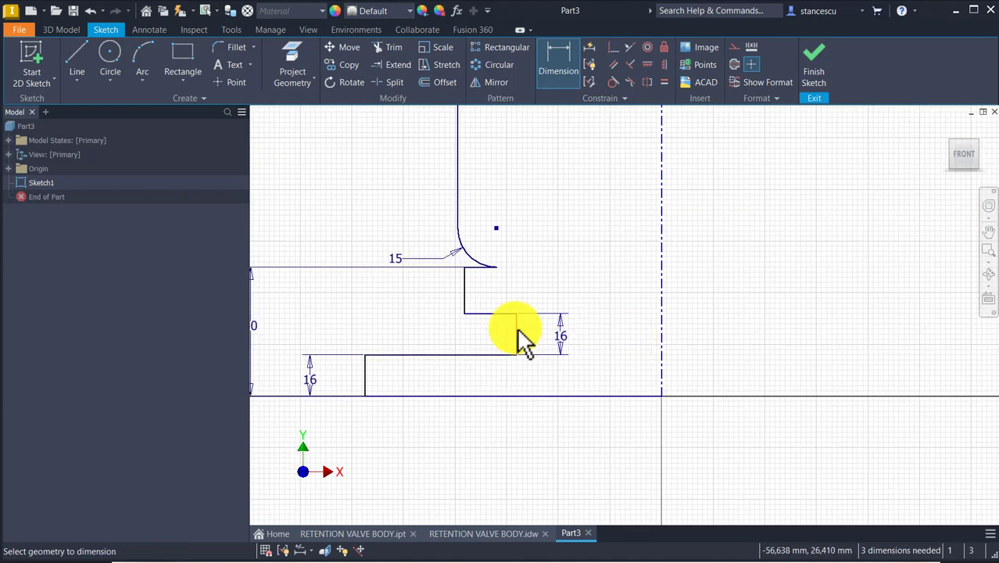
pyautogui.click(516, 325)
pyautogui.click(661, 365)
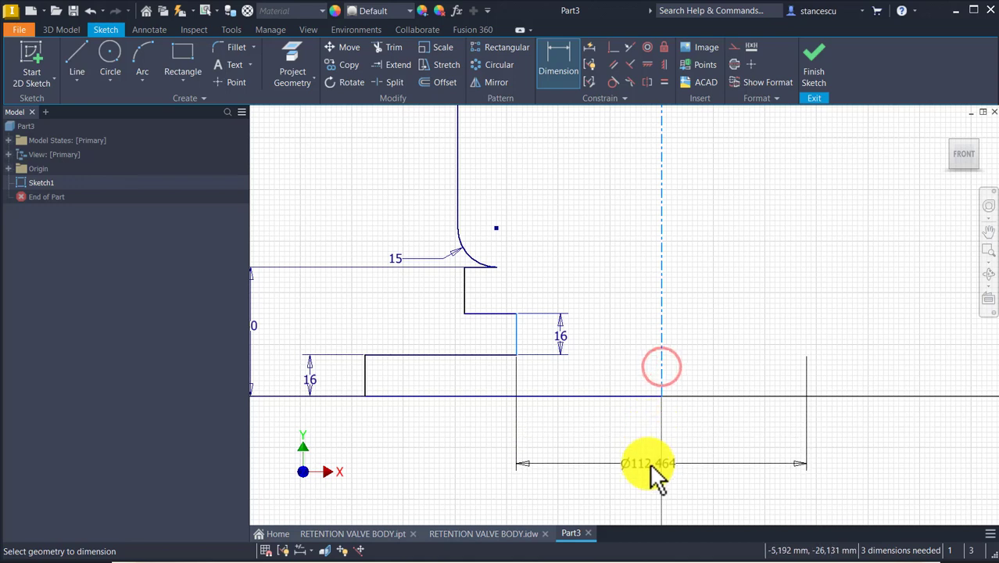
pyautogui.click(649, 463)
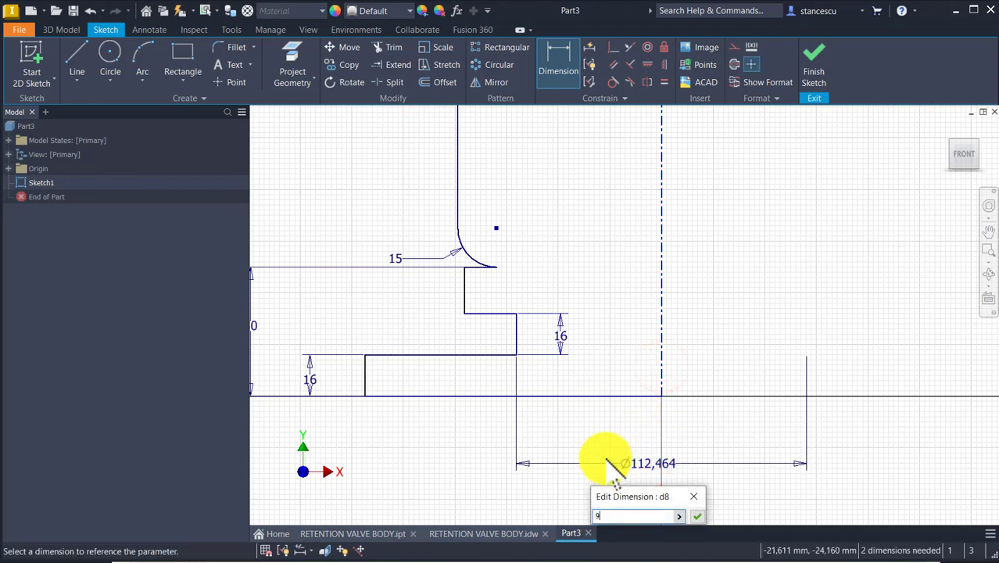
pyautogui.write('90')
pyautogui.press('Return')
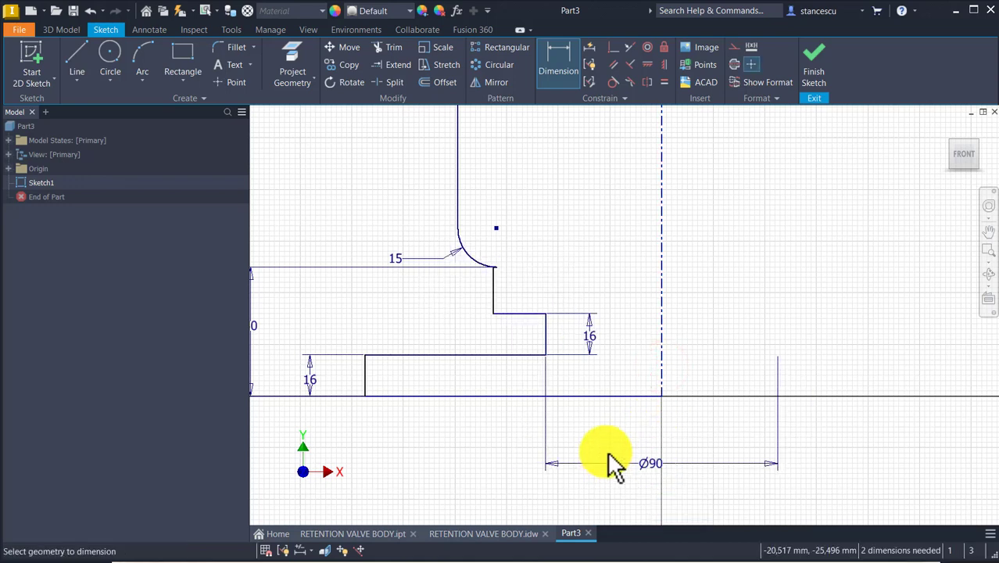
# Step: Dimension the diameter of the neck's upper vertical line, just below the arc, as 98 mm about the centerline
pyautogui.click(491, 294)
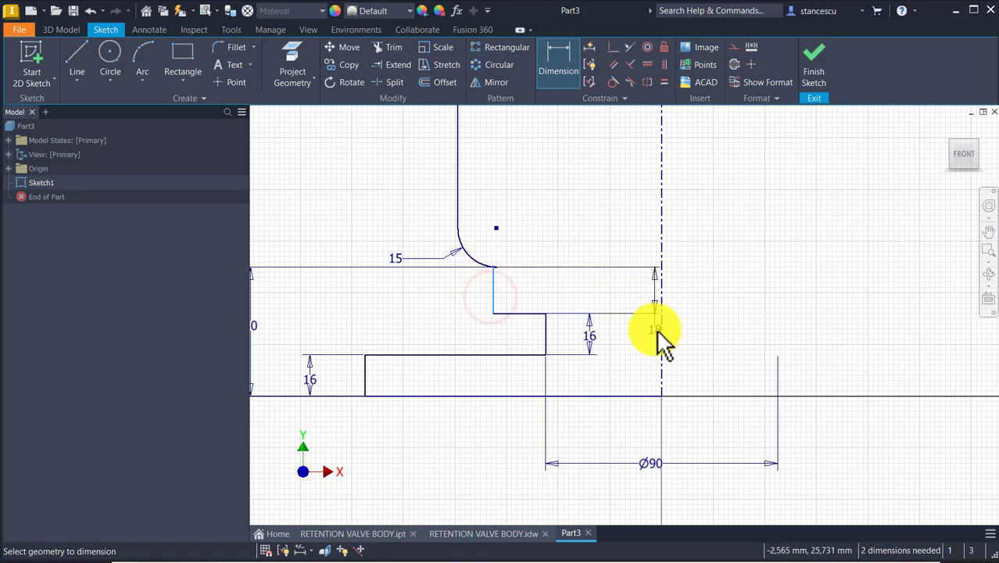
pyautogui.click(662, 341)
pyautogui.moveTo(666, 417); pyautogui.dragTo(649, 264, button='middle')
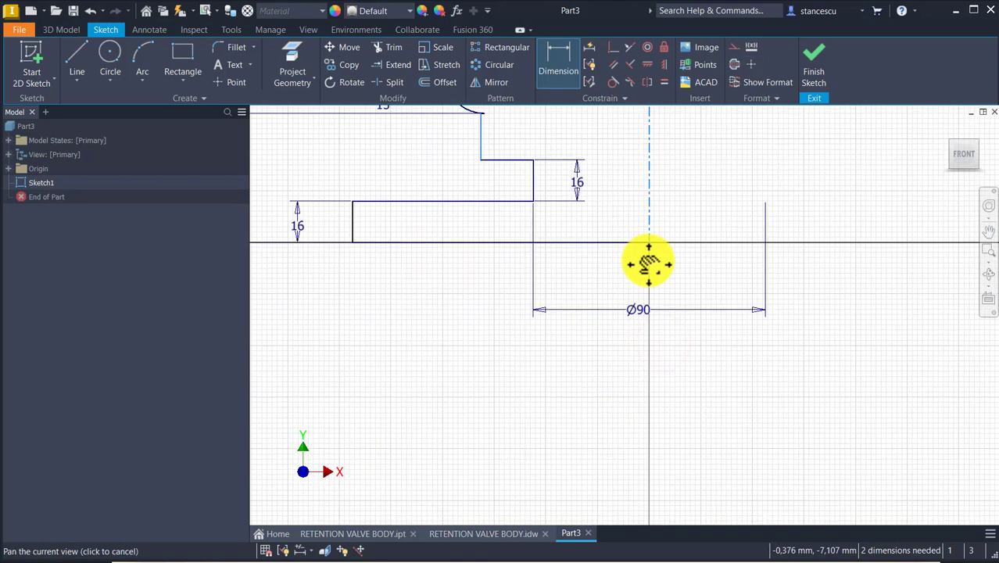
pyautogui.click(641, 346)
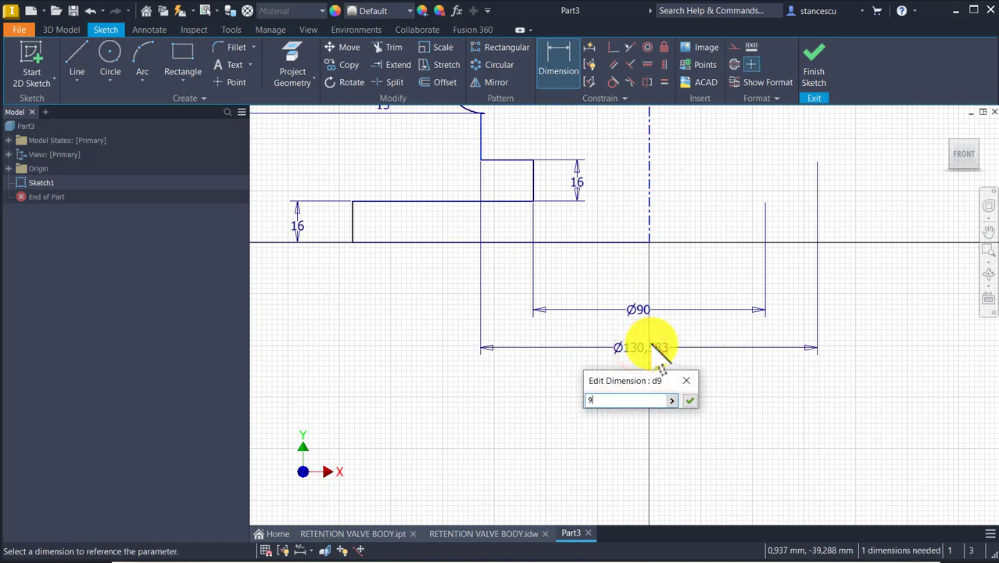
pyautogui.press('Return')
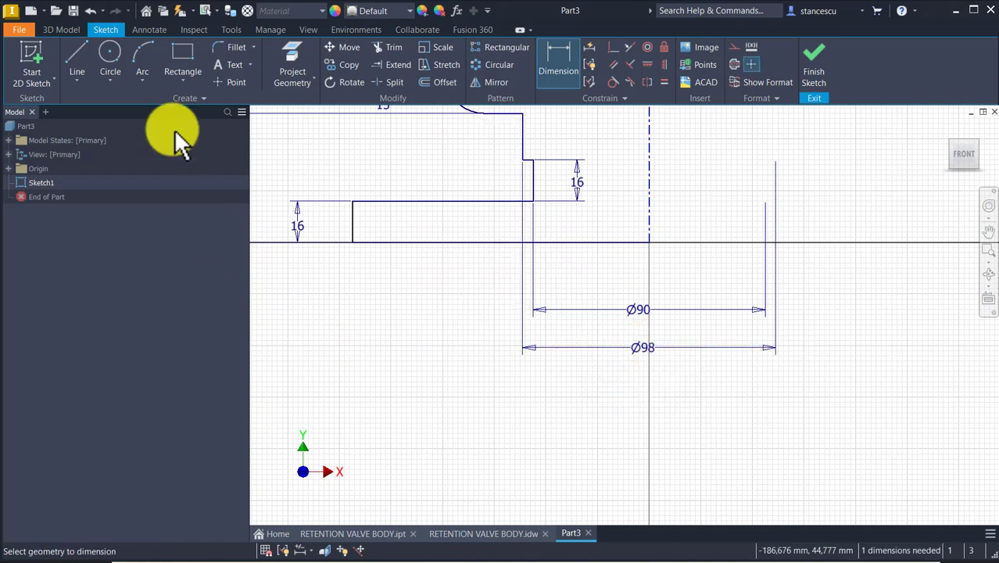
# Step: Dimension the lower flange's outer diameter about the centerline as 160 mm
pyautogui.click(352, 219)
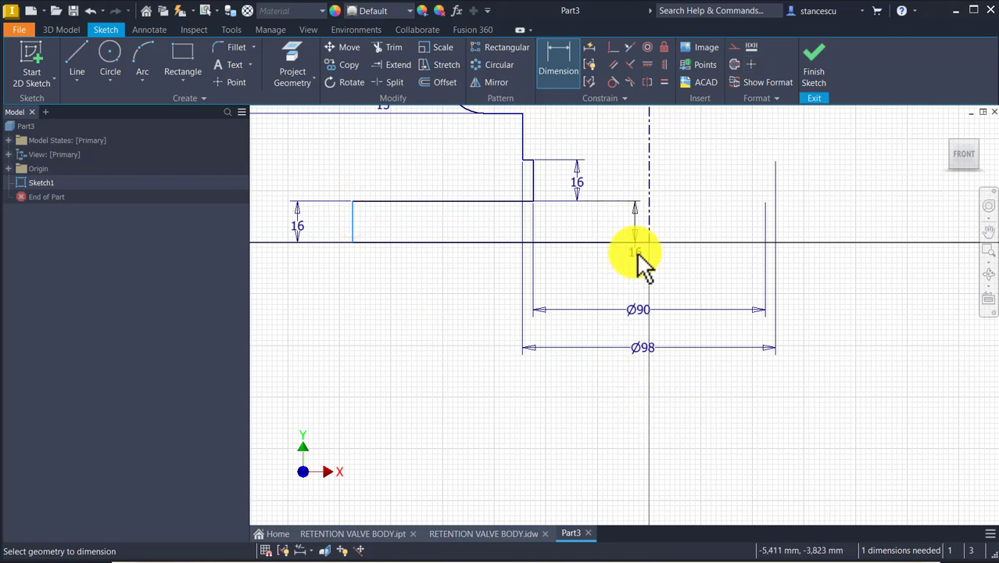
pyautogui.click(648, 186)
pyautogui.click(637, 387)
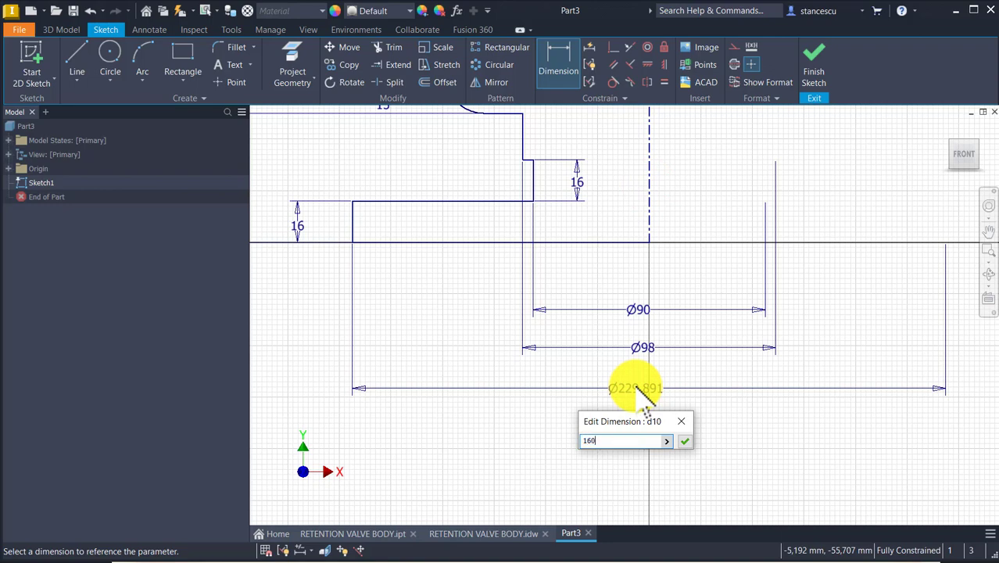
pyautogui.press('Return')
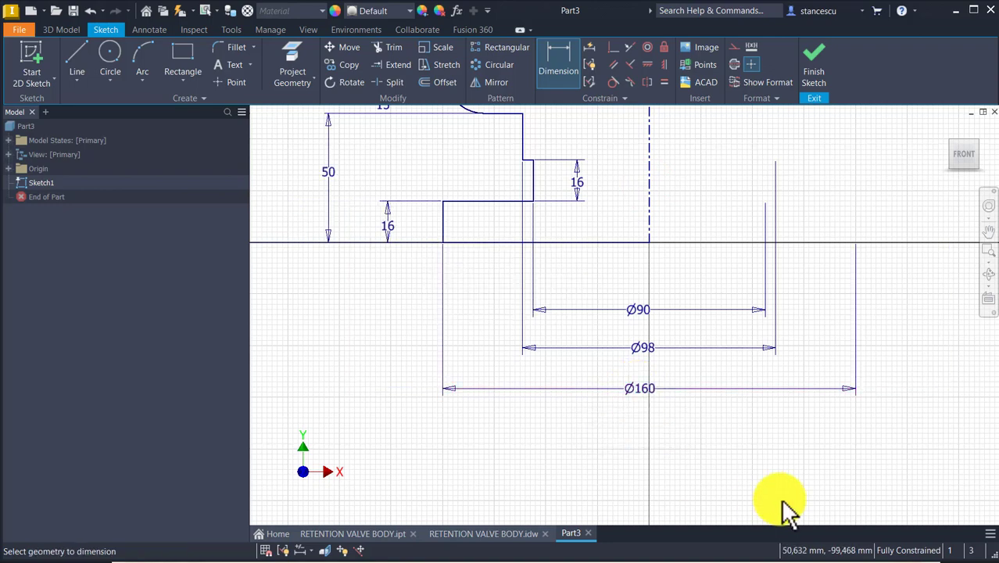
pyautogui.press('Home')
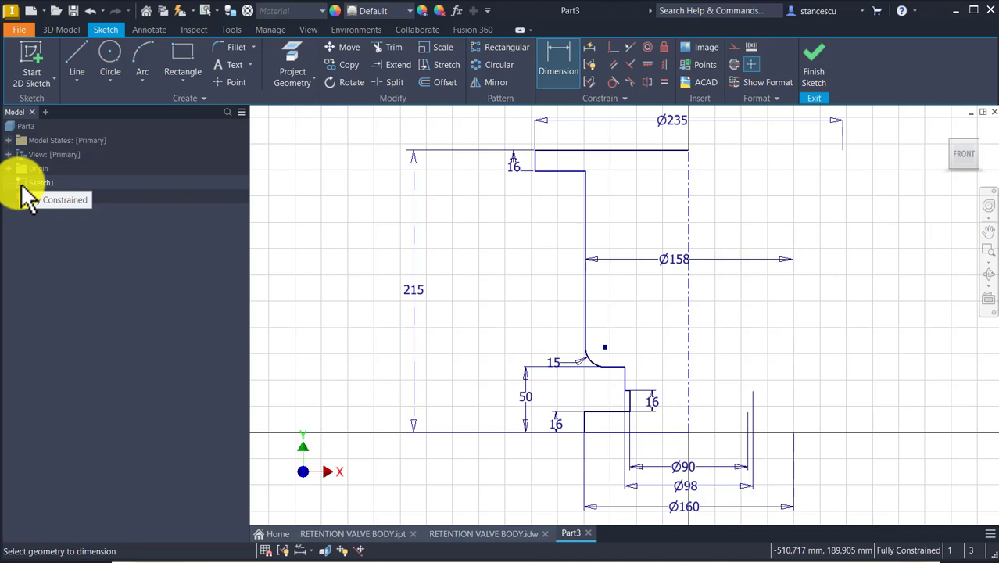
# Step: Finish the profile sketch and revolve it a full 360 degrees about the centerline into a solid
pyautogui.click(815, 70)
pyautogui.press('Num_Lock')
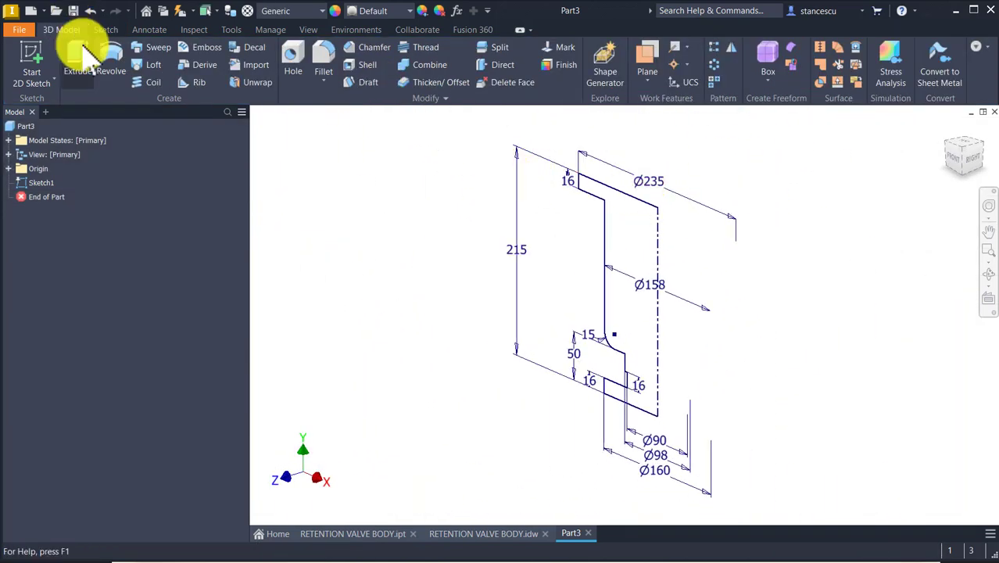
pyautogui.click(115, 60)
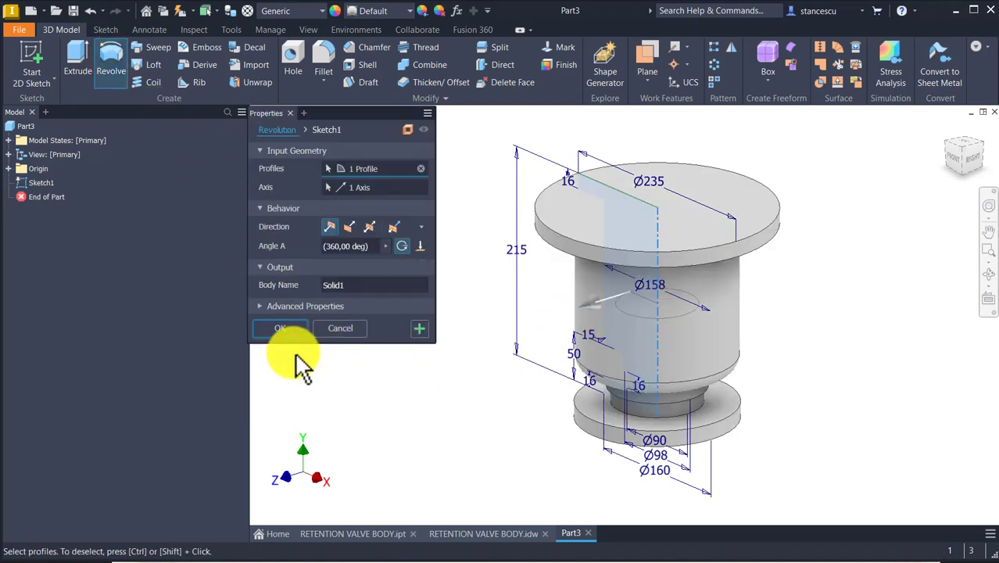
pyautogui.click(287, 328)
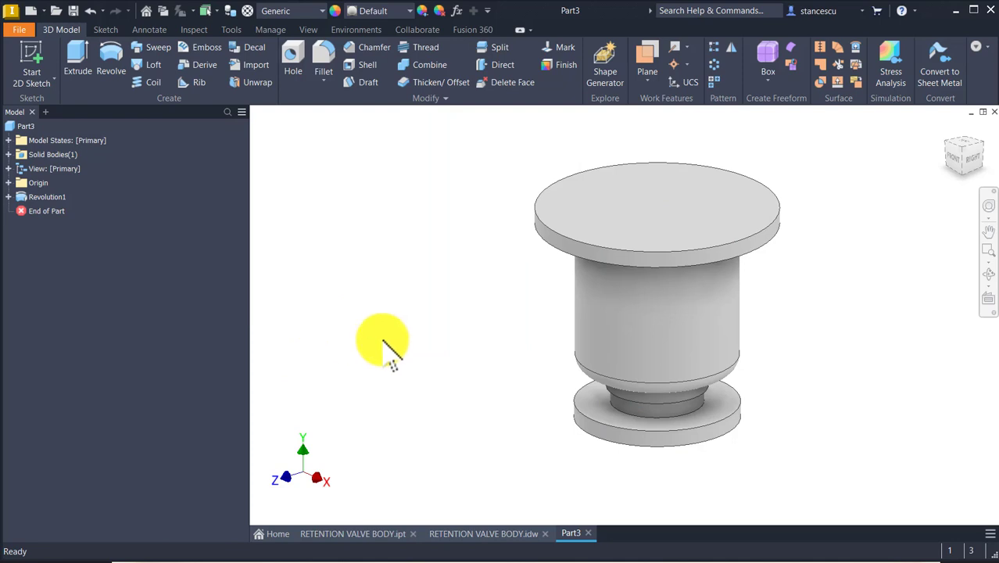
# Step: Fillet three edges with a 5 mm radius: body to upper flange, neck to lower flange, and neck to body underside
pyautogui.keyDown('shift'); pyautogui.moveTo(384, 339); pyautogui.dragTo(610, 153, button='middle'); pyautogui.keyUp('shift')
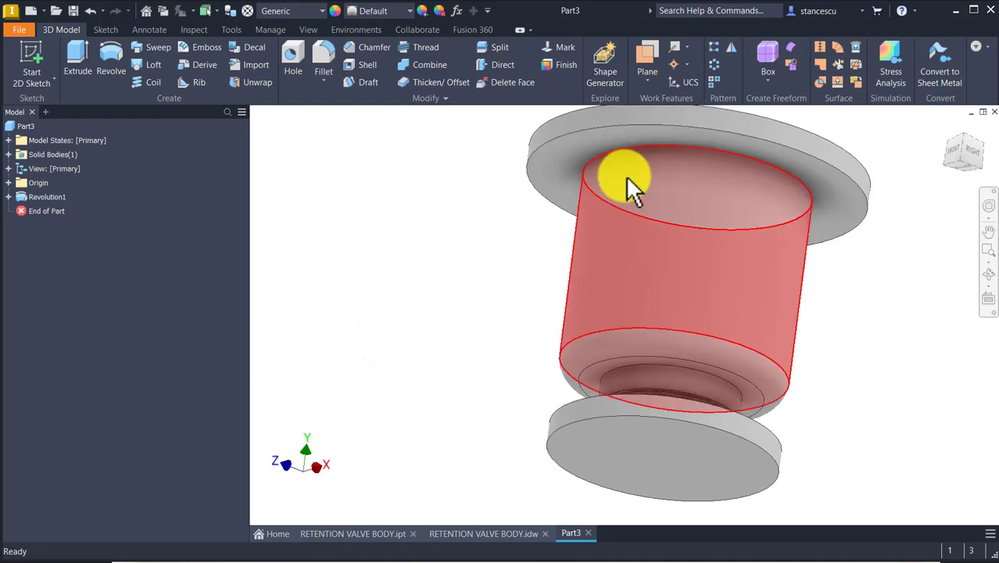
pyautogui.click(634, 148)
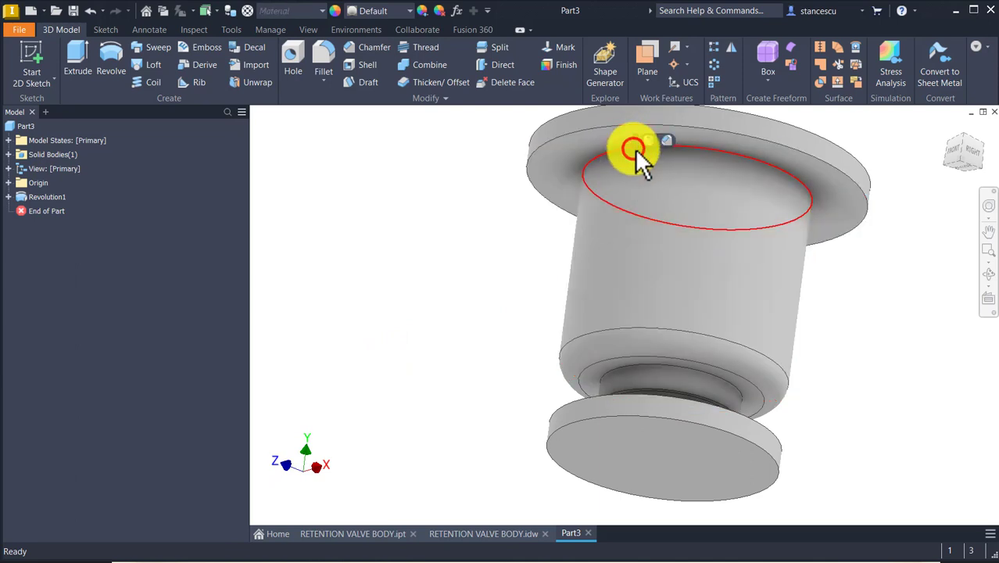
pyautogui.click(647, 139)
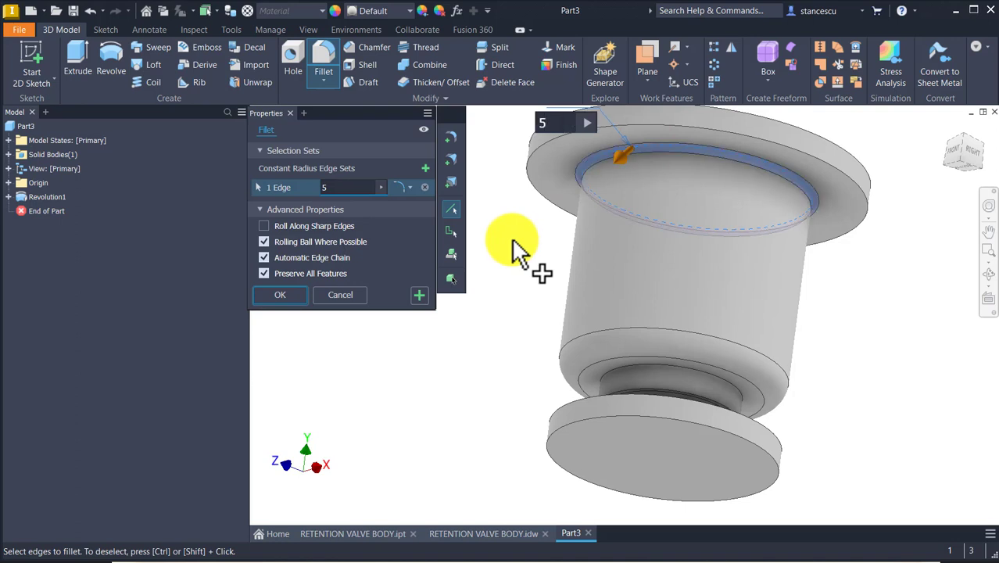
pyautogui.keyDown('shift'); pyautogui.moveTo(511, 238); pyautogui.dragTo(505, 415, button='middle'); pyautogui.keyUp('shift')
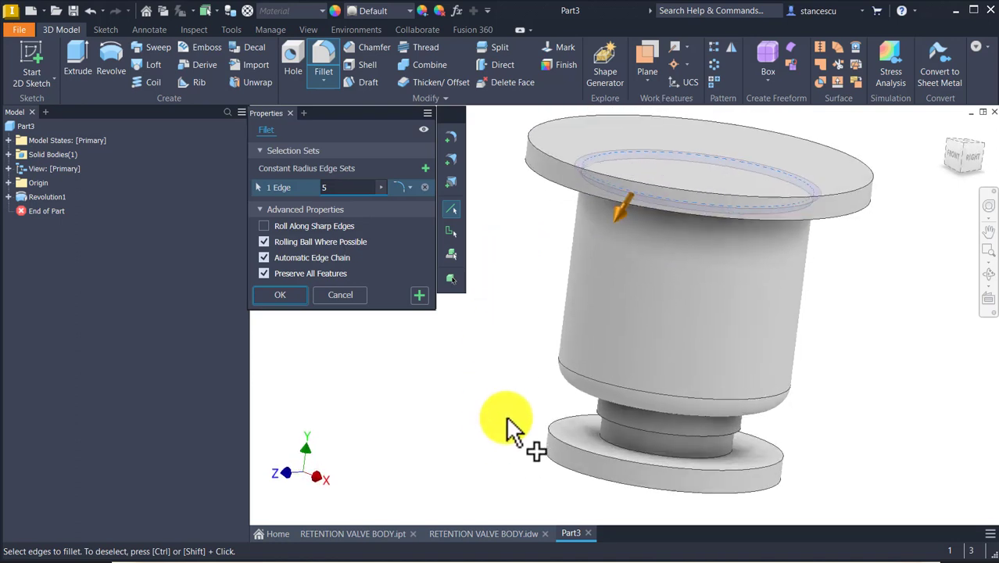
pyautogui.click(629, 469)
pyautogui.keyDown('shift'); pyautogui.moveTo(495, 380); pyautogui.dragTo(497, 376, button='middle'); pyautogui.keyUp('shift')
pyautogui.scroll(-3, 496, 376)
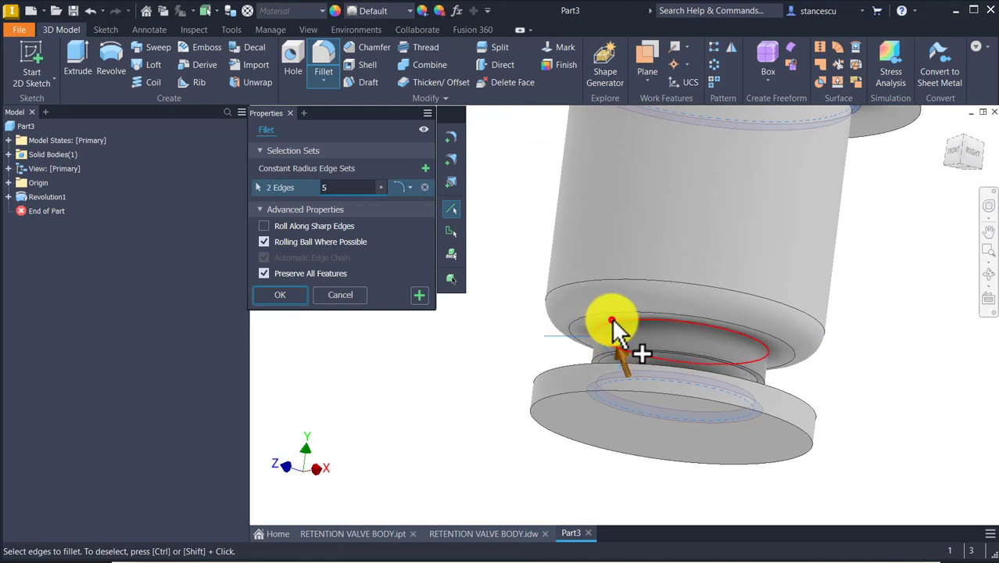
pyautogui.click(606, 324)
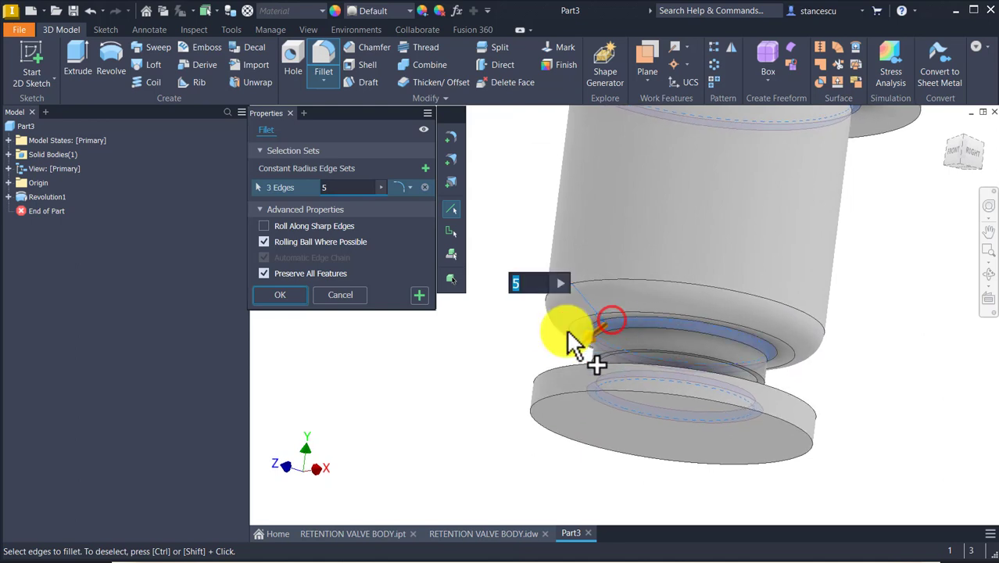
pyautogui.click(419, 295)
# Step: Fillet the lower outer edge of the 98 mm neck section with a 4 mm radius
pyautogui.scroll(-5, 597, 383)
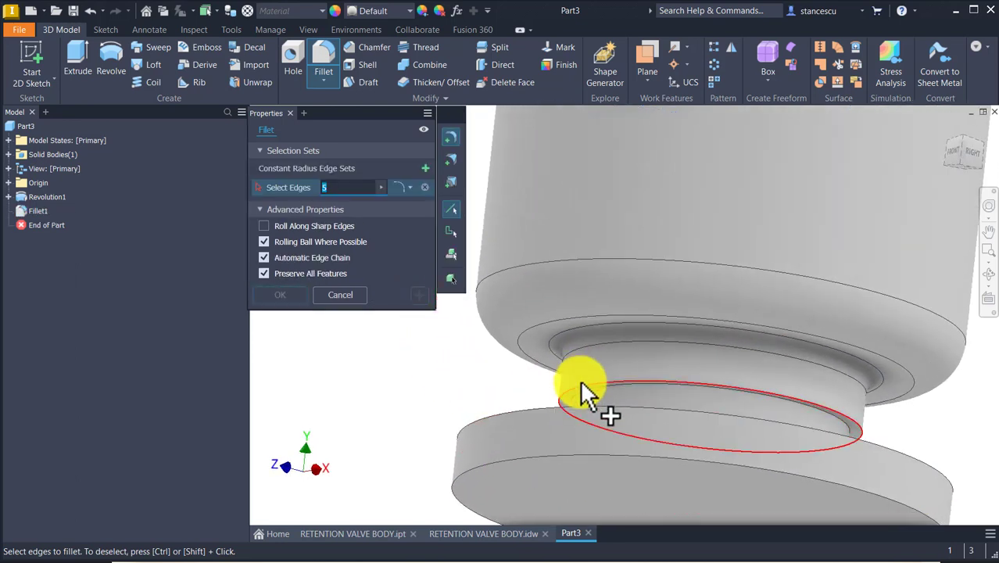
pyautogui.click(580, 384)
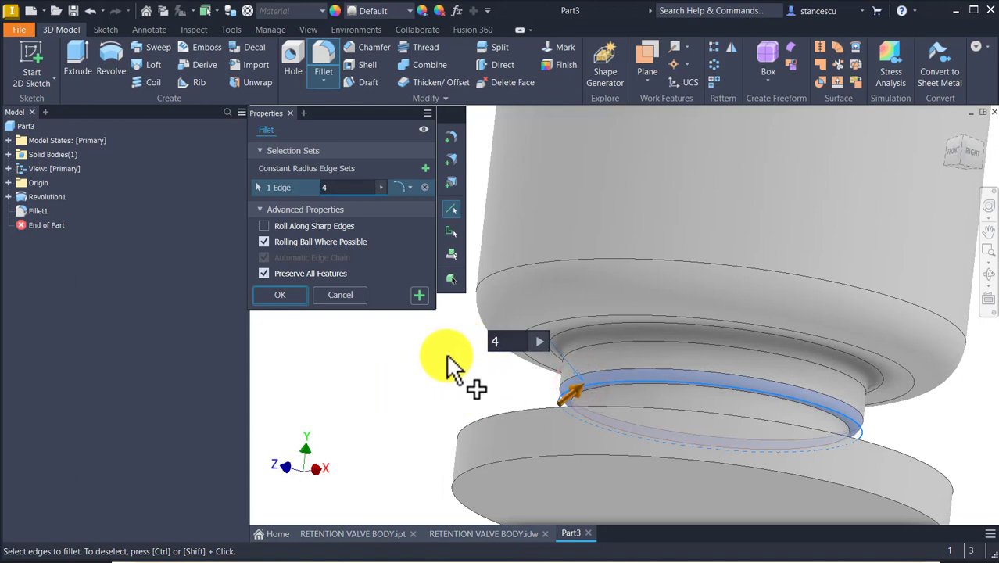
pyautogui.click(290, 295)
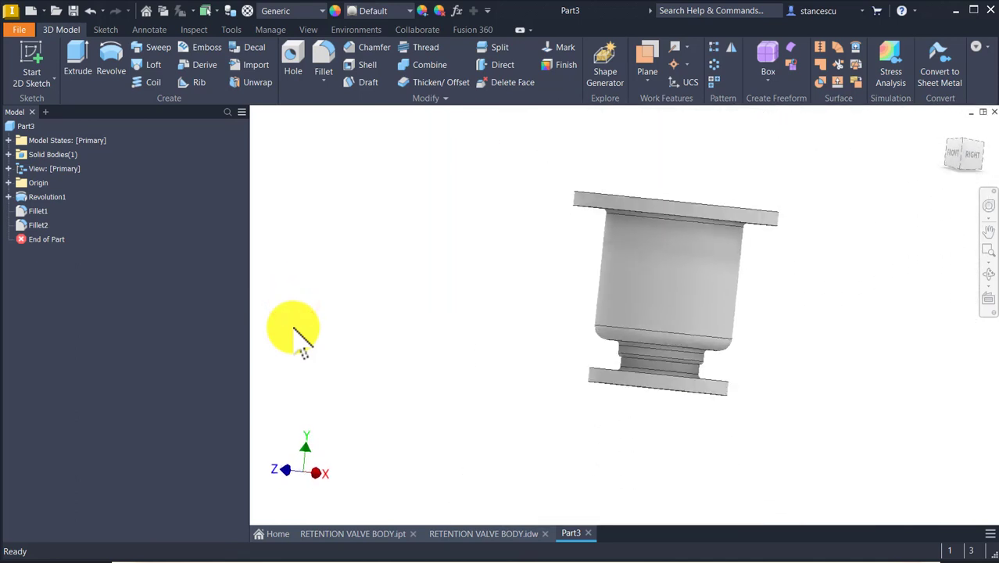
pyautogui.press('Num_Lock')
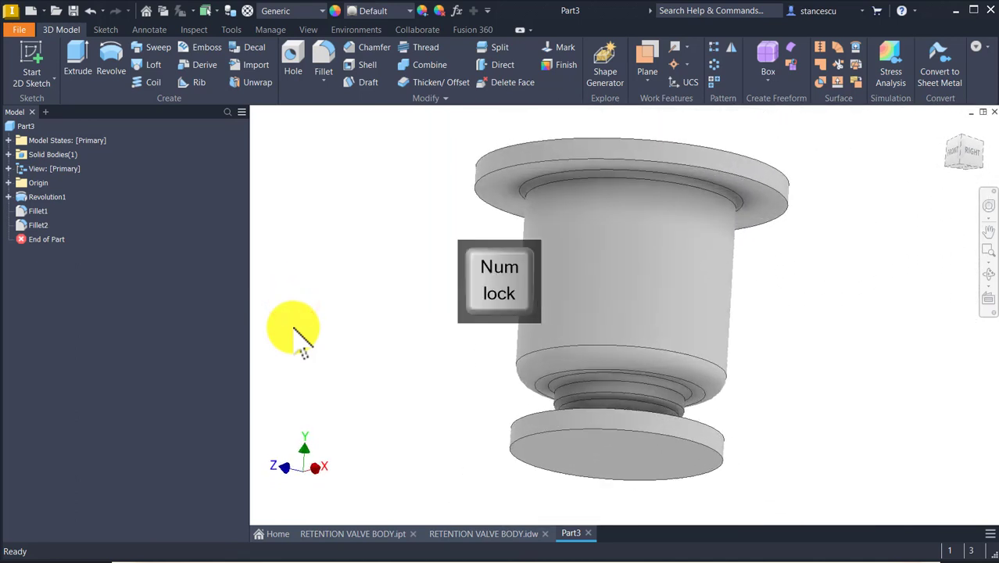
pyautogui.press('F6')
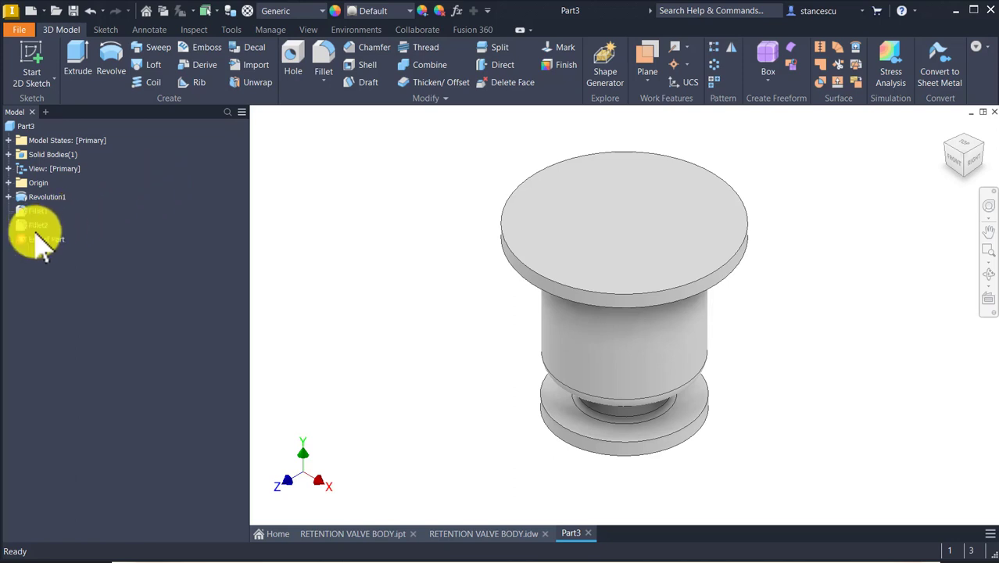
# Step: Set the model browser's display preferences to show extended names for the features
pyautogui.click(242, 111)
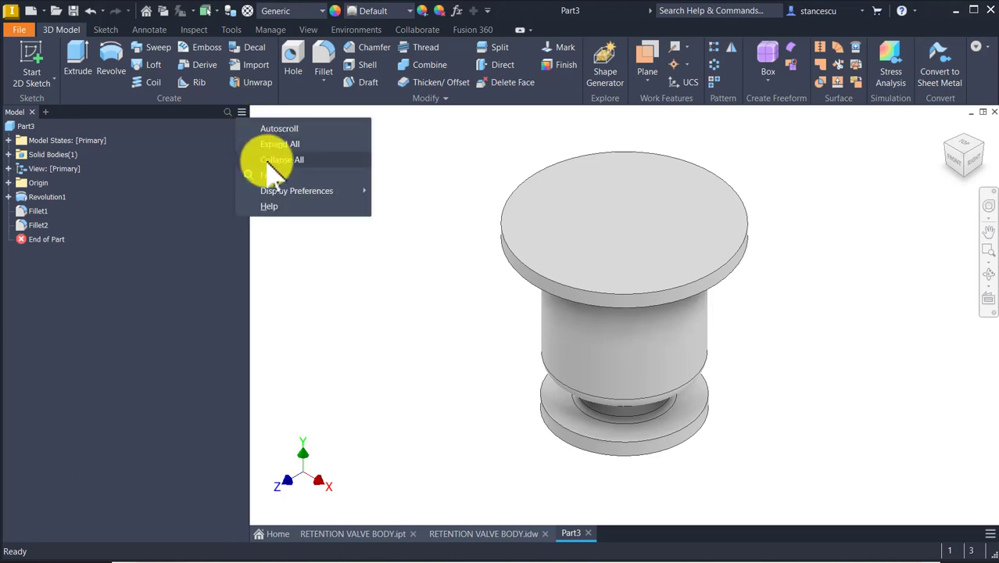
pyautogui.moveTo(293, 191)
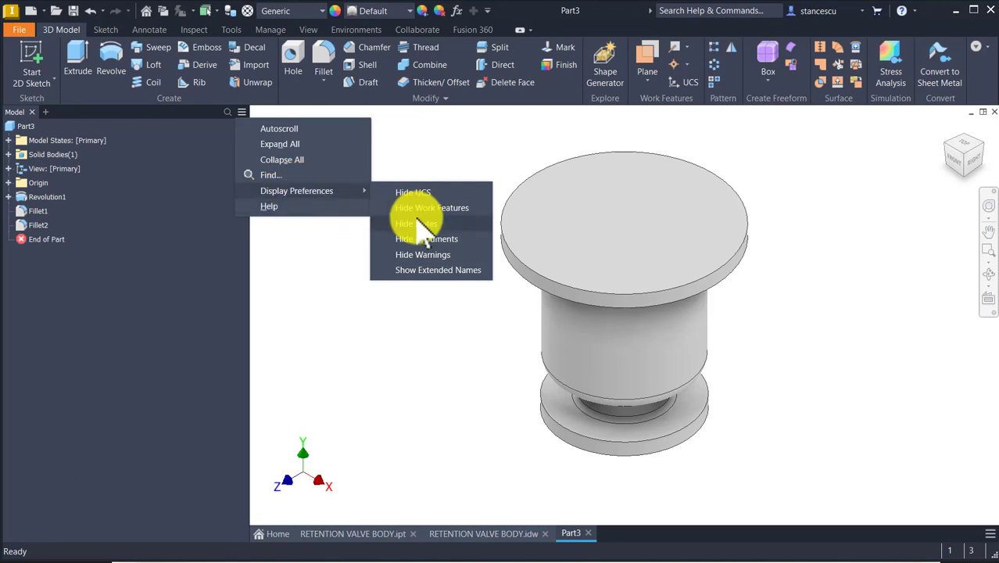
pyautogui.click(426, 270)
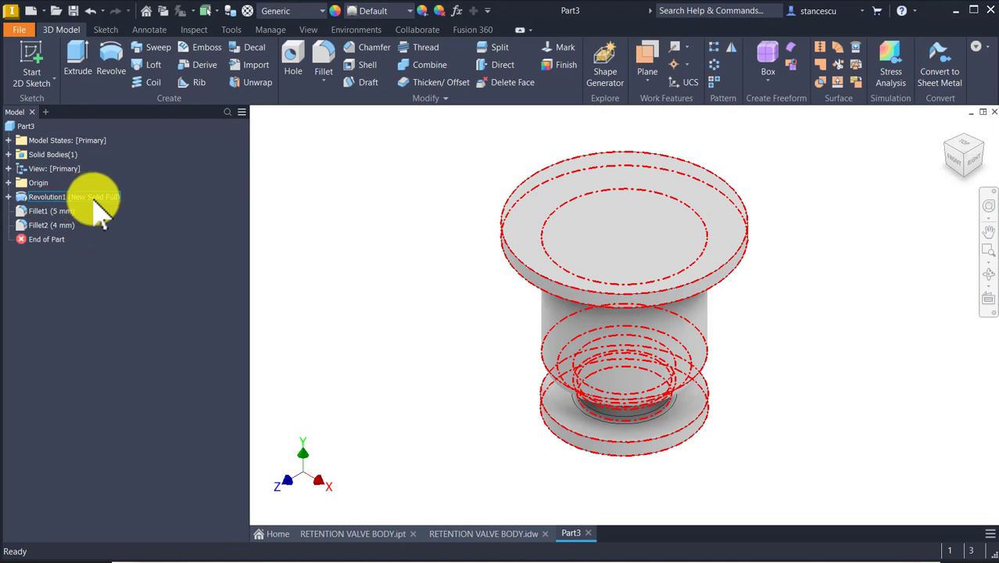
# Step: Examine the sketch nested under the revolve feature and the extended feature names in the model browser
pyautogui.click(8, 197)
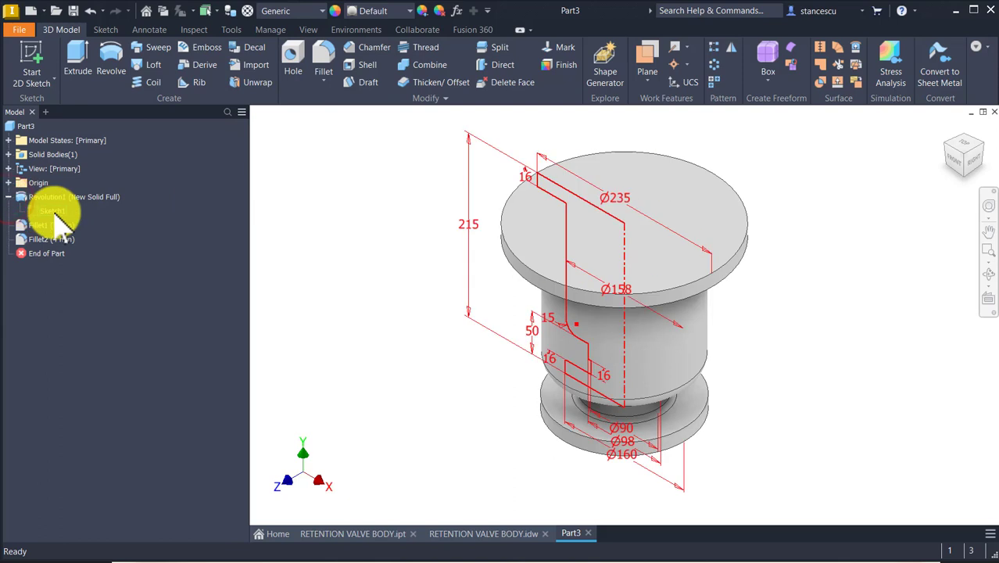
pyautogui.click(53, 212)
pyautogui.click(215, 201)
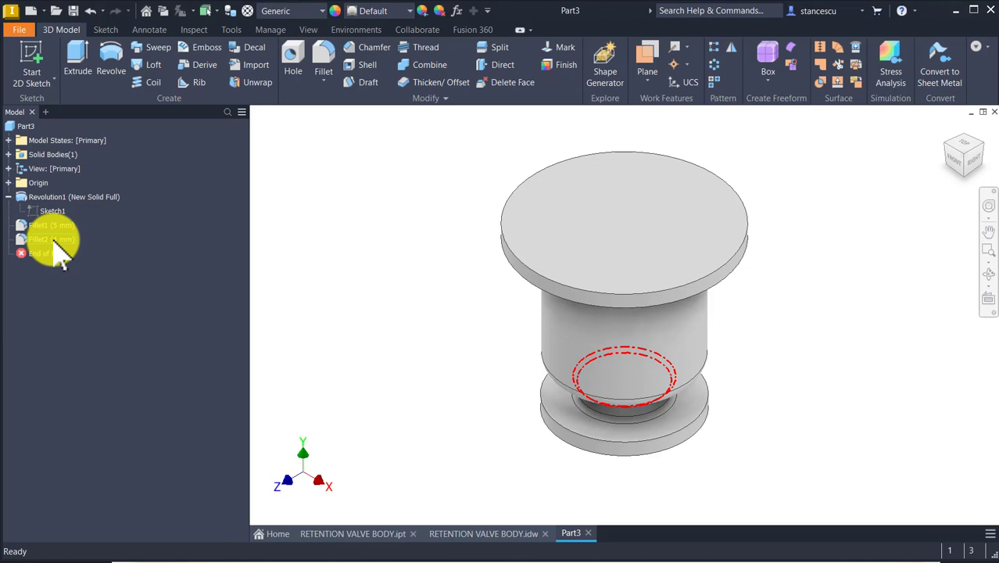
pyautogui.click(320, 196)
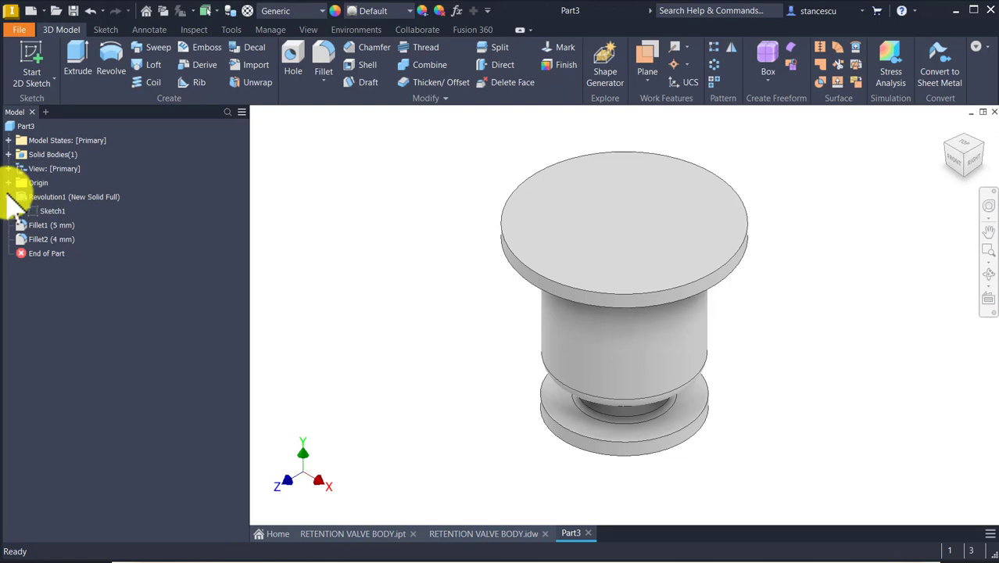
pyautogui.click(9, 197)
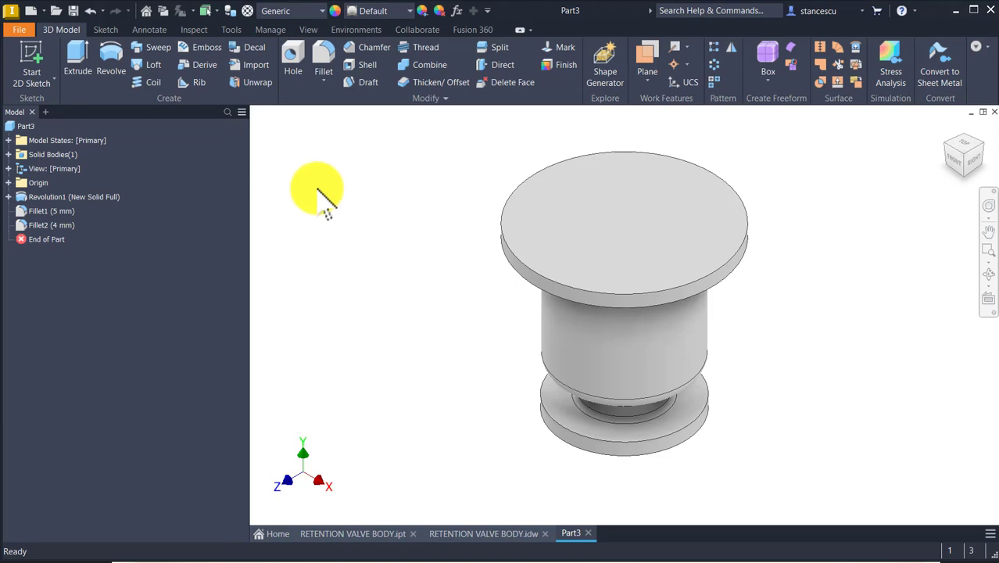
# Step: Examine the side branch and its flange dimensions across the views of the RETENTION VALVE BODY.idw drawing
pyautogui.click(386, 237)
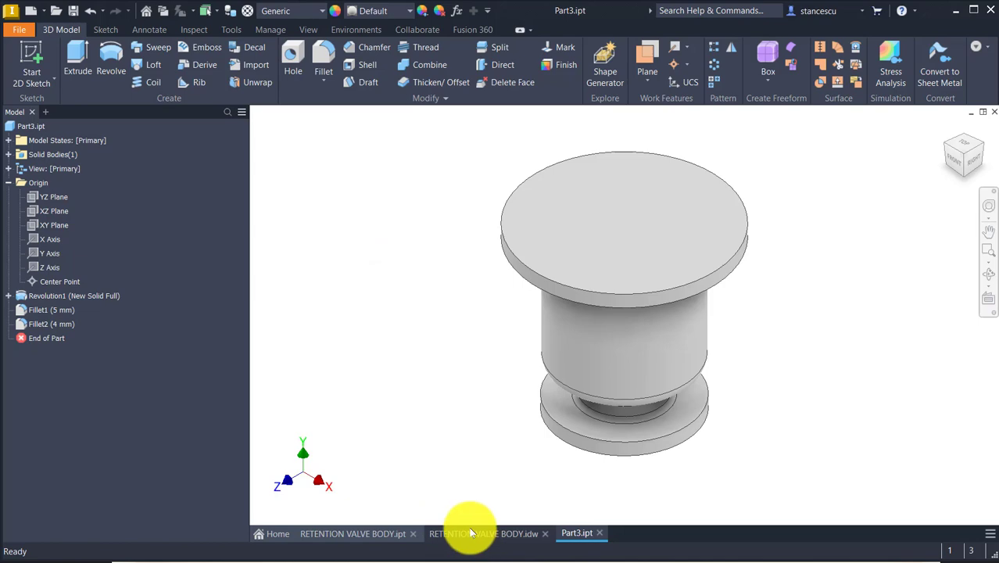
pyautogui.click(471, 533)
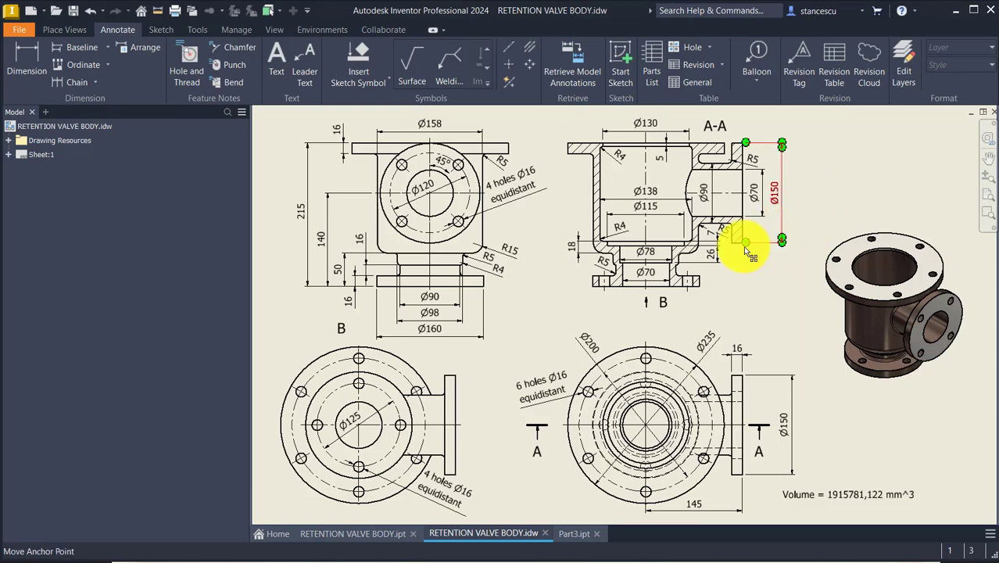
pyautogui.scroll(3, 771, 173)
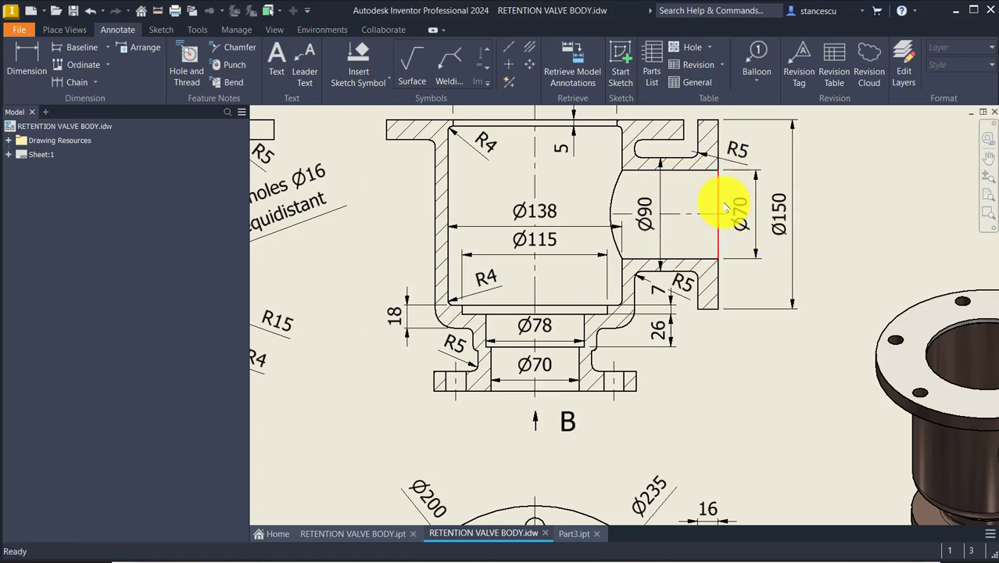
pyautogui.moveTo(713, 324)
pyautogui.mouseDown(button='middle')
pyautogui.moveTo(759, 250)
pyautogui.moveTo(782, 323)
pyautogui.mouseUp(button='middle')
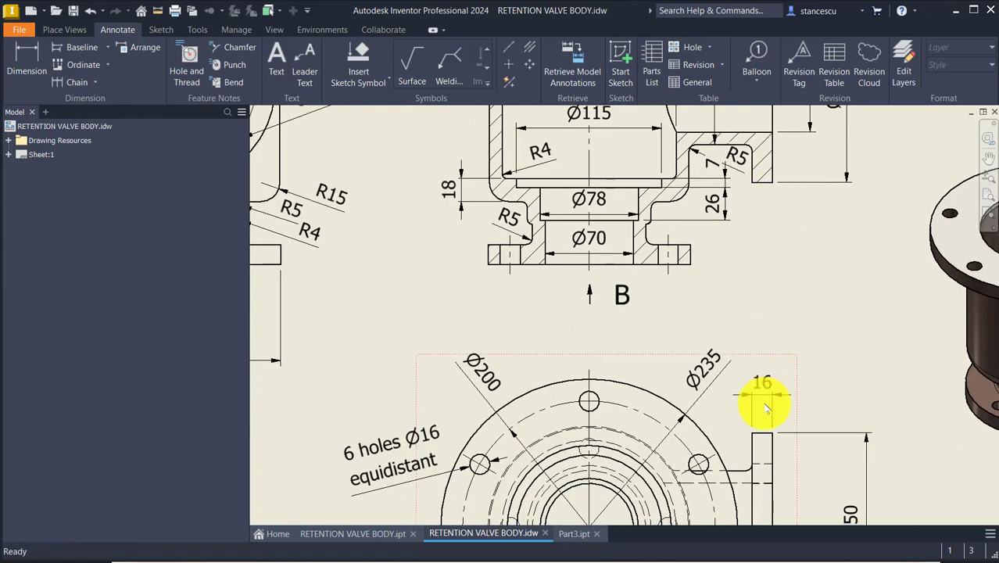
pyautogui.moveTo(764, 397)
pyautogui.mouseDown(button='middle')
pyautogui.moveTo(743, 250)
pyautogui.moveTo(740, 297)
pyautogui.mouseUp(button='middle')
pyautogui.scroll(-2, 741, 322)
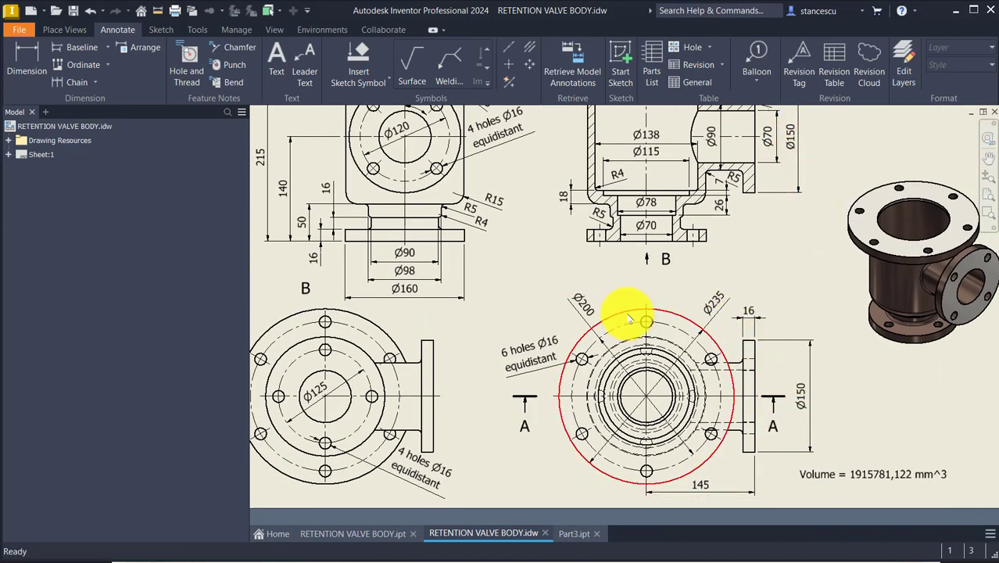
pyautogui.moveTo(633, 314); pyautogui.dragTo(752, 390, button='middle')
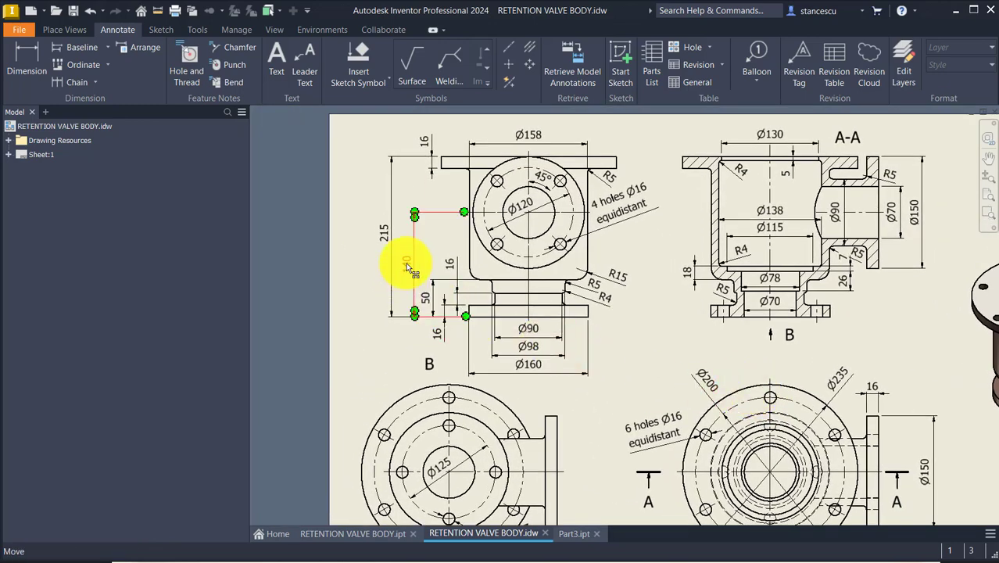
pyautogui.moveTo(825, 335); pyautogui.dragTo(826, 201, button='middle')
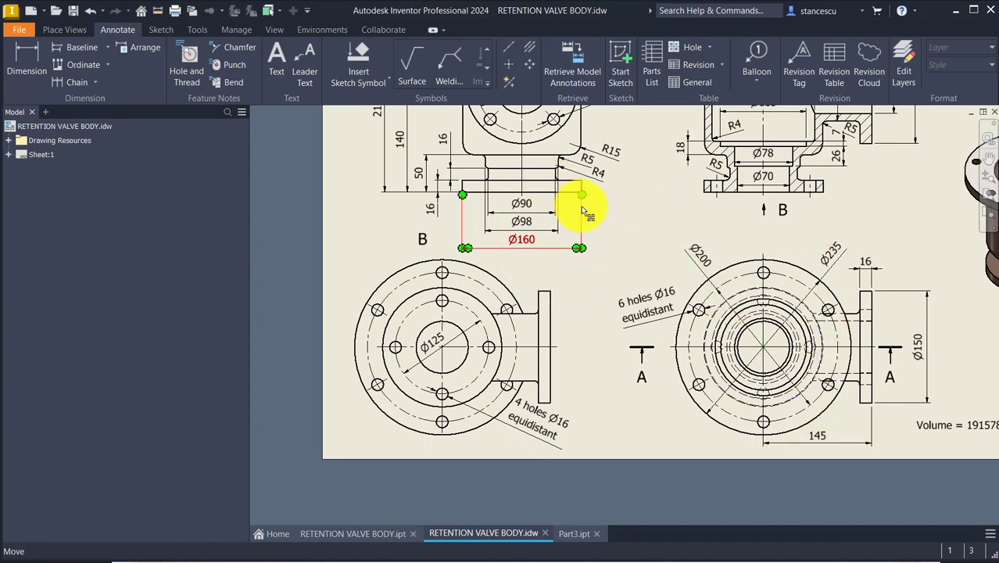
pyautogui.press('Home')
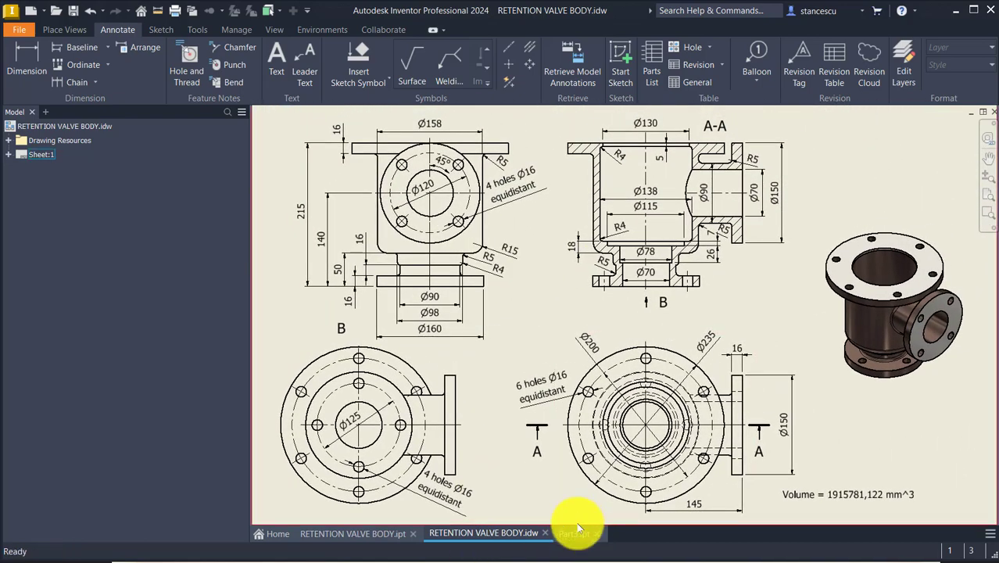
# Step: Return to Part3.ipt, start a sketch on the XY plane and slice the graphics at the sketch plane
pyautogui.click(582, 538)
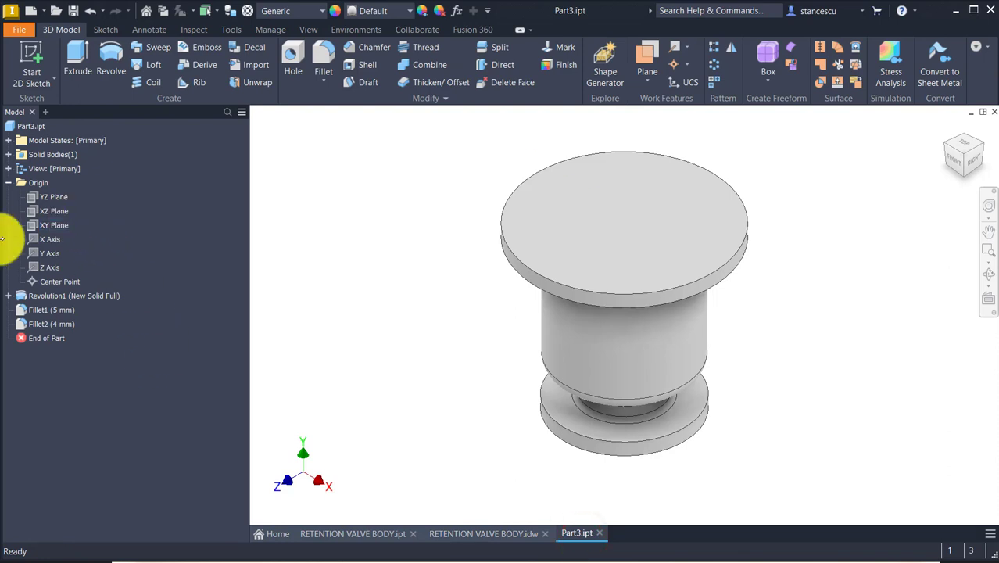
pyautogui.click(49, 227)
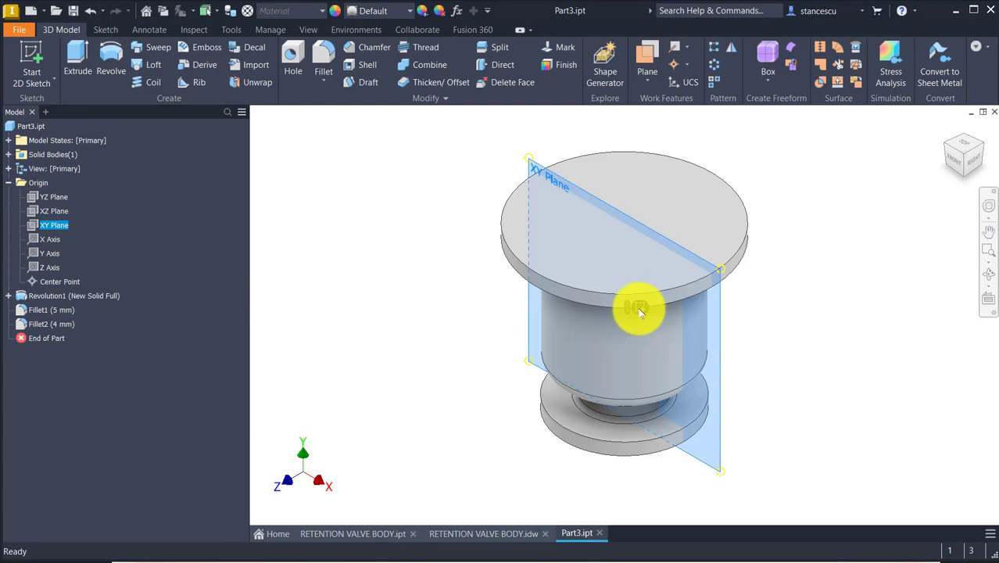
pyautogui.click(638, 308)
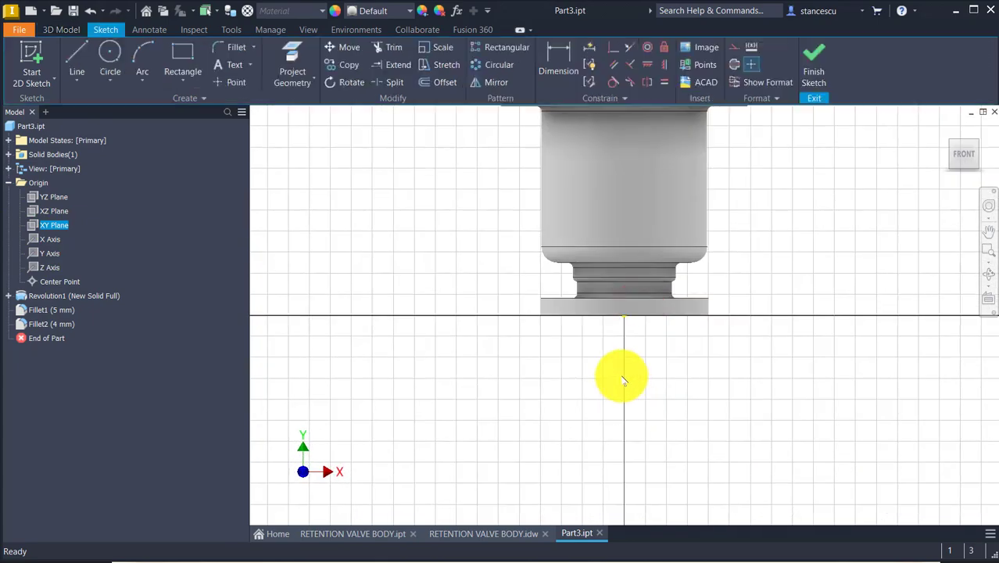
pyautogui.press('Num_Lock')
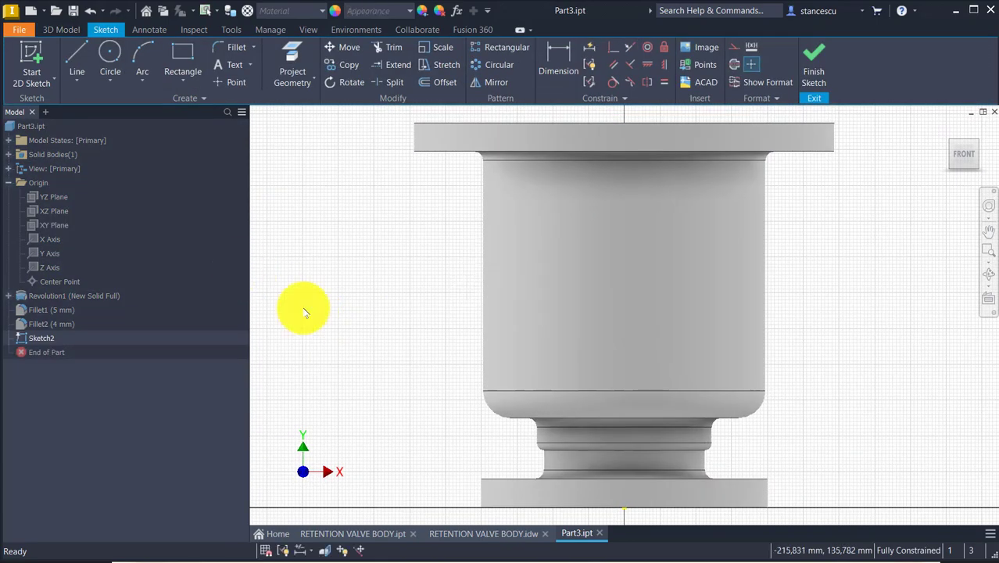
pyautogui.press('F7')
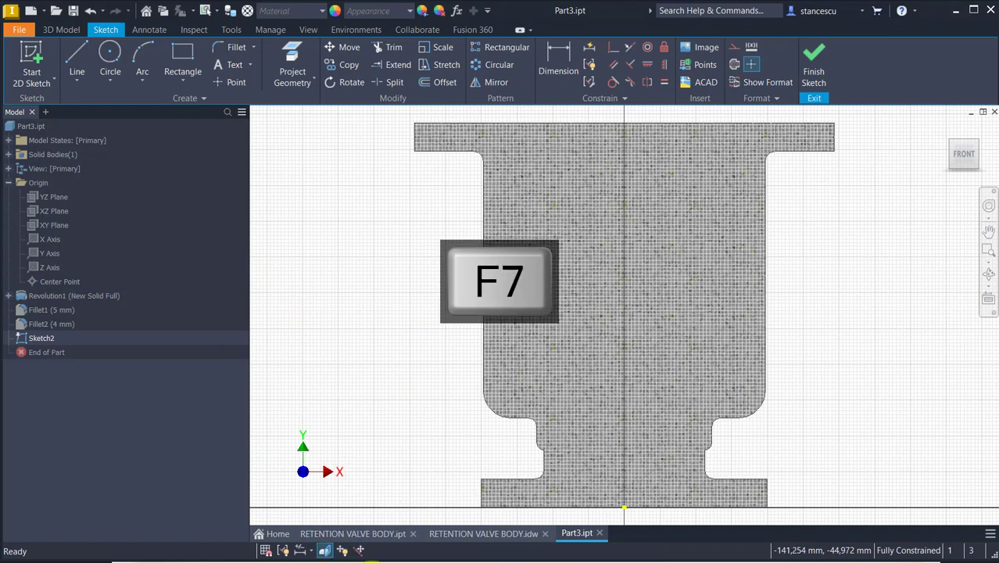
# Step: Draw a 145 mm horizontal line outward from the body's vertical axis past its positive-X side
pyautogui.click(80, 45)
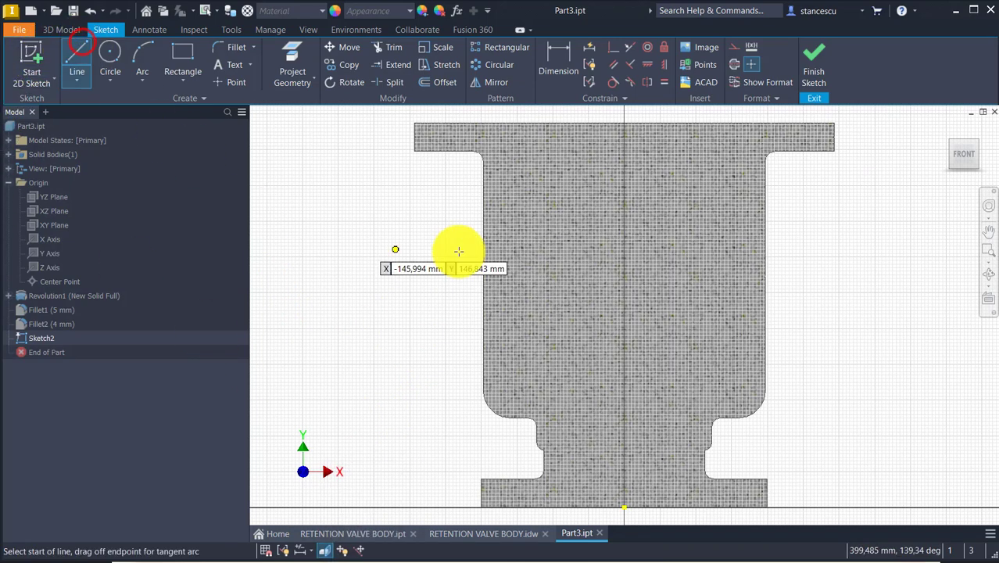
pyautogui.click(626, 297)
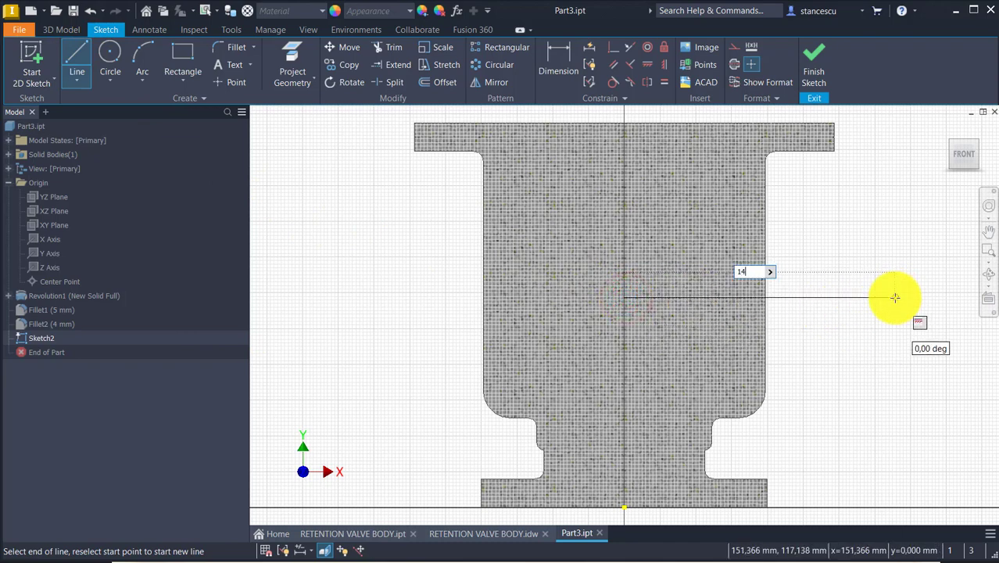
pyautogui.write('145')
pyautogui.press('Return')
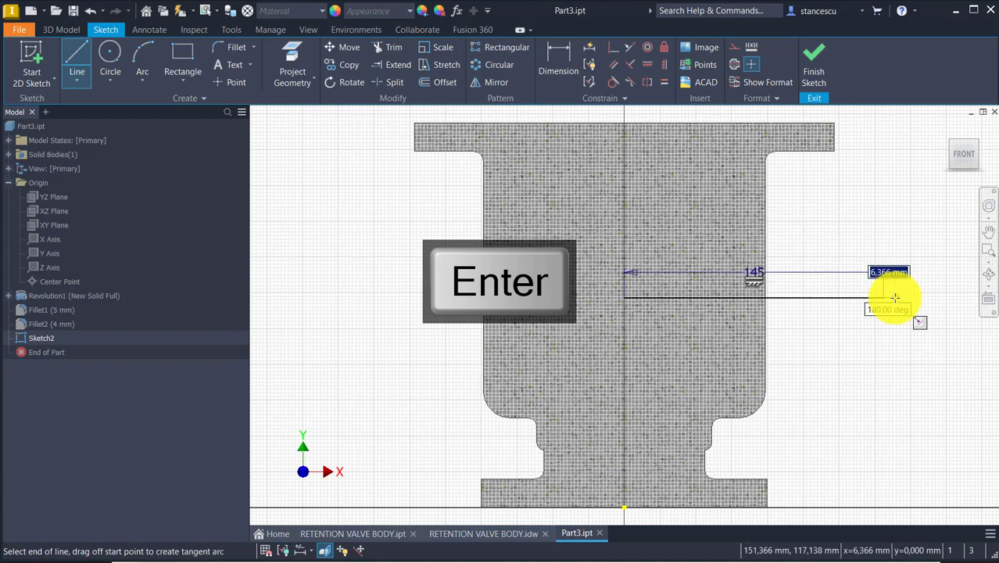
pyautogui.press('Escape')
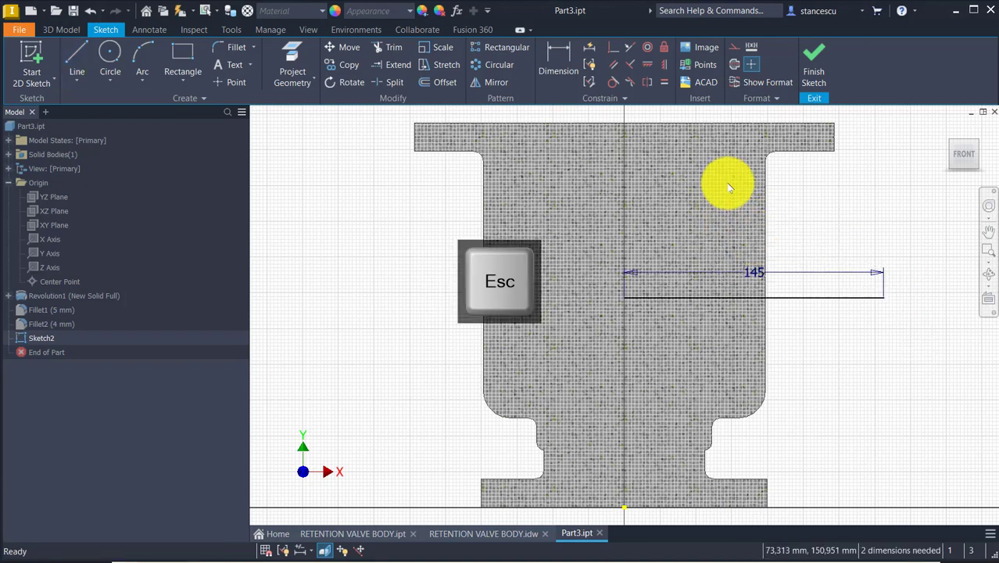
# Step: Dimension the horizontal line's height above the base of the lower flange to 140 mm
pyautogui.click(553, 51)
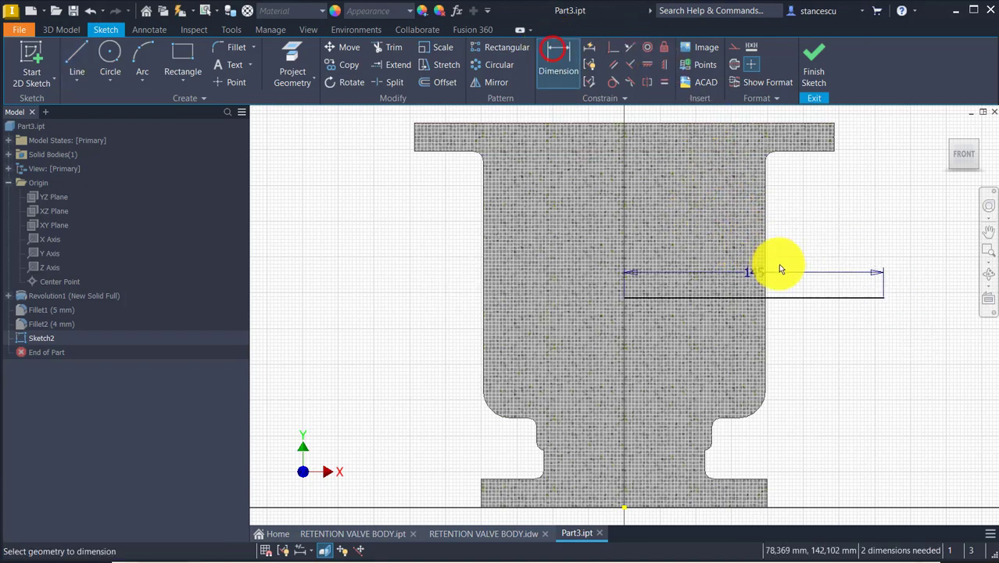
pyautogui.click(809, 298)
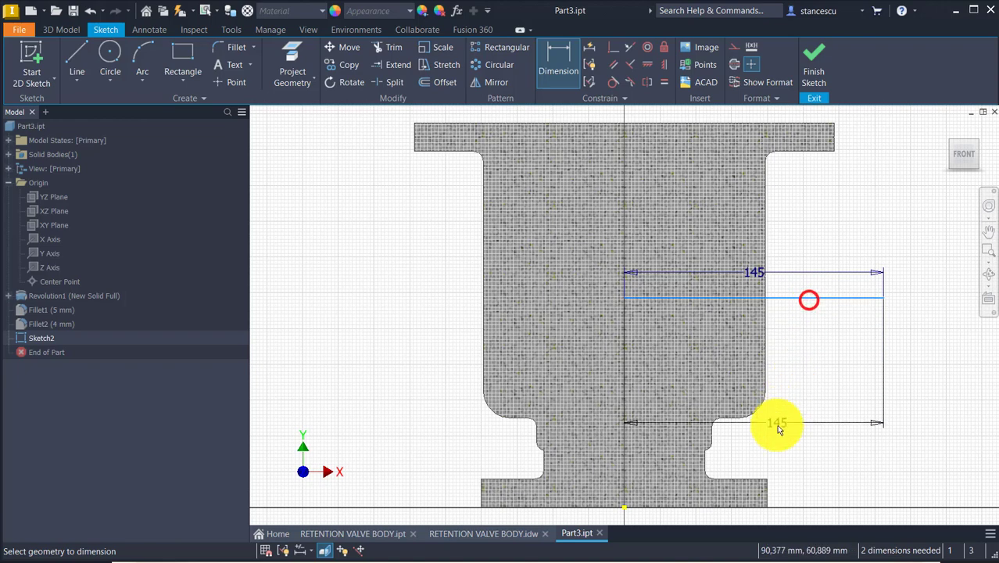
pyautogui.click(748, 508)
pyautogui.click(894, 412)
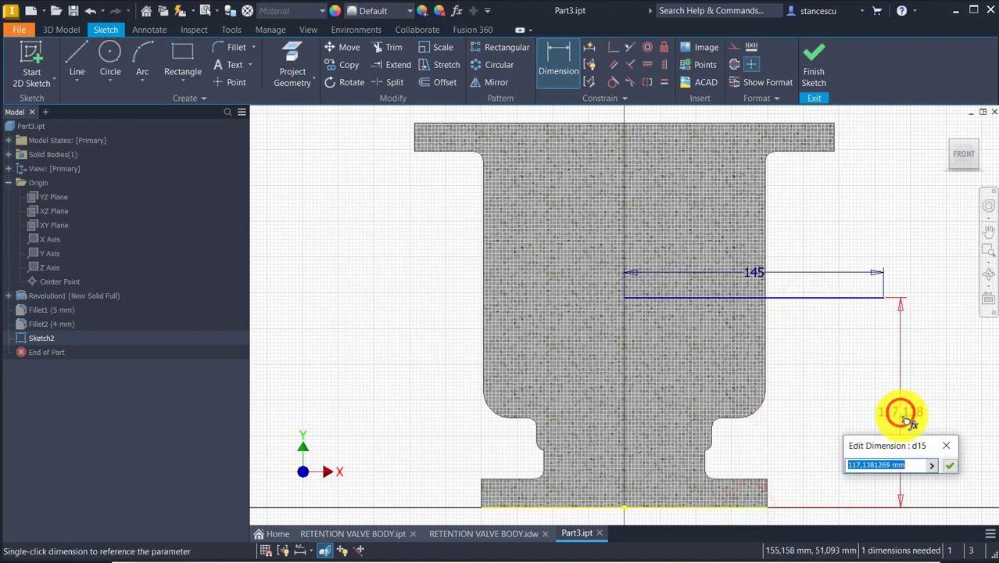
pyautogui.write('140')
pyautogui.press('Return')
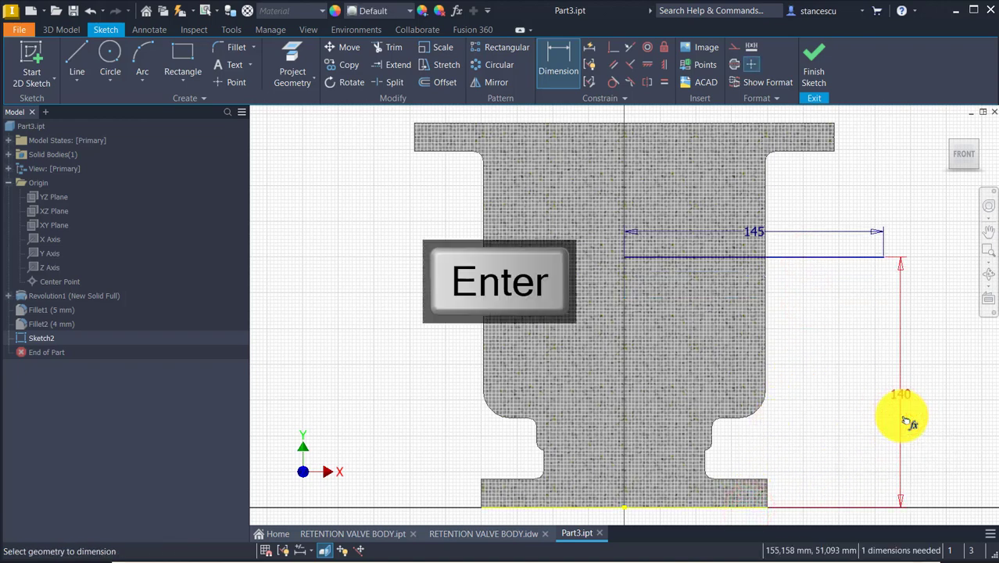
# Step: Align the inner endpoint of the horizontal line vertically with the sketch origin using a Vertical constraint
pyautogui.click(665, 65)
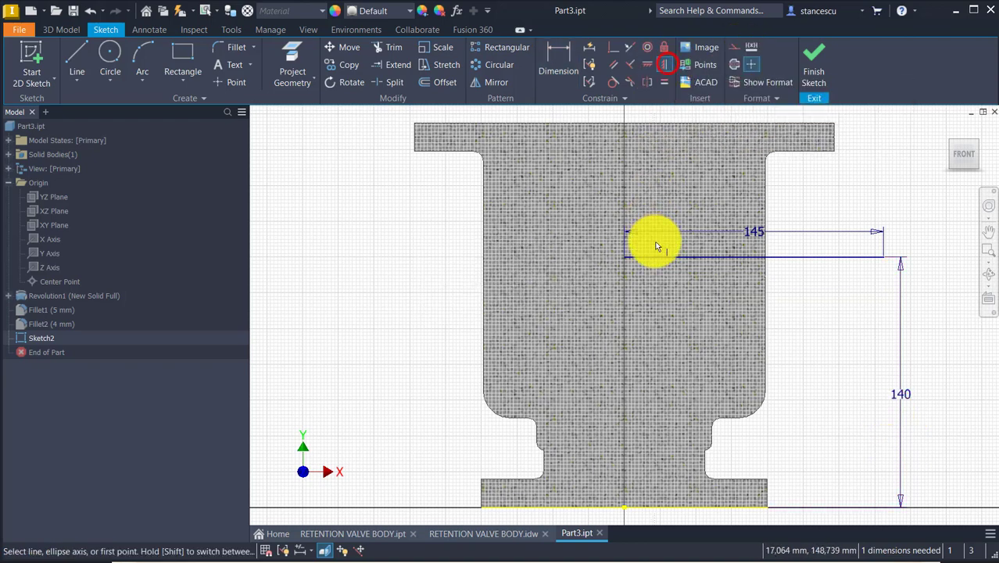
pyautogui.click(622, 258)
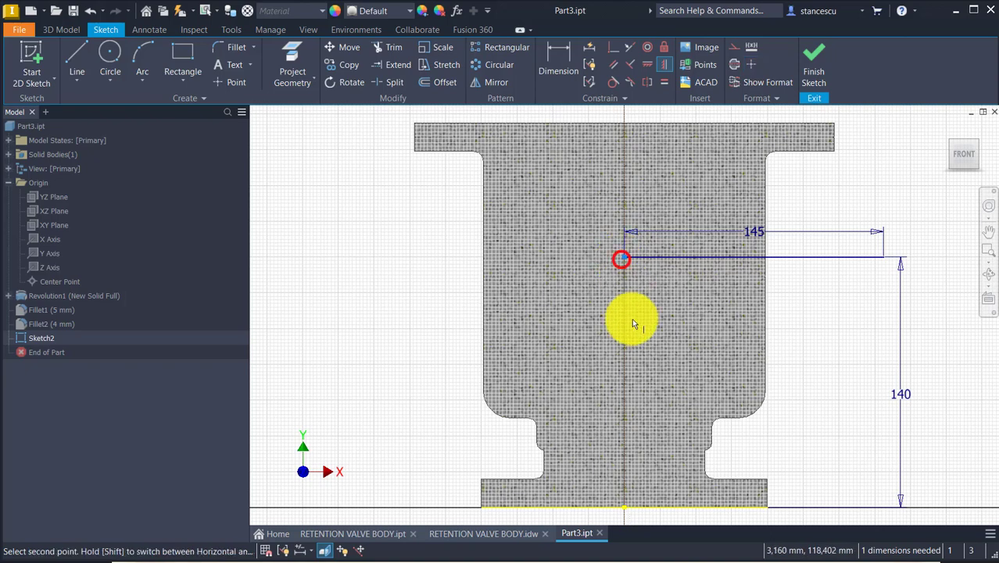
pyautogui.click(623, 503)
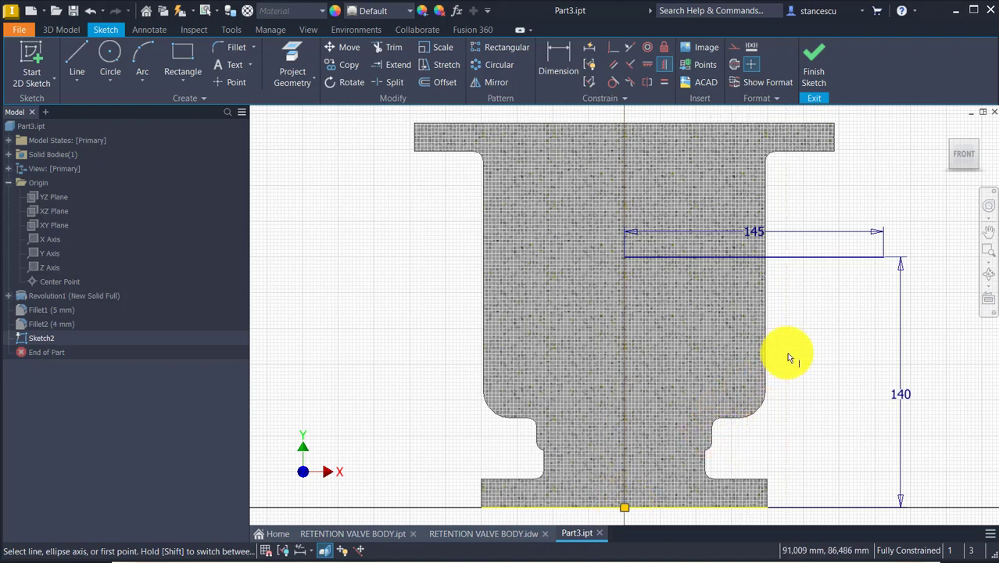
pyautogui.press('Escape')
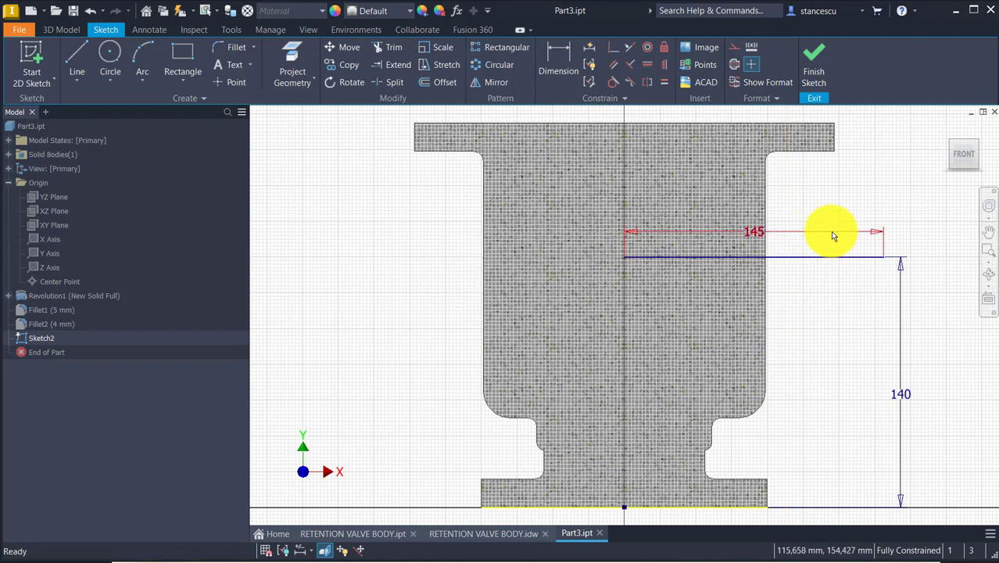
# Step: Convert the 145 mm horizontal line into a centerline
pyautogui.click(833, 248)
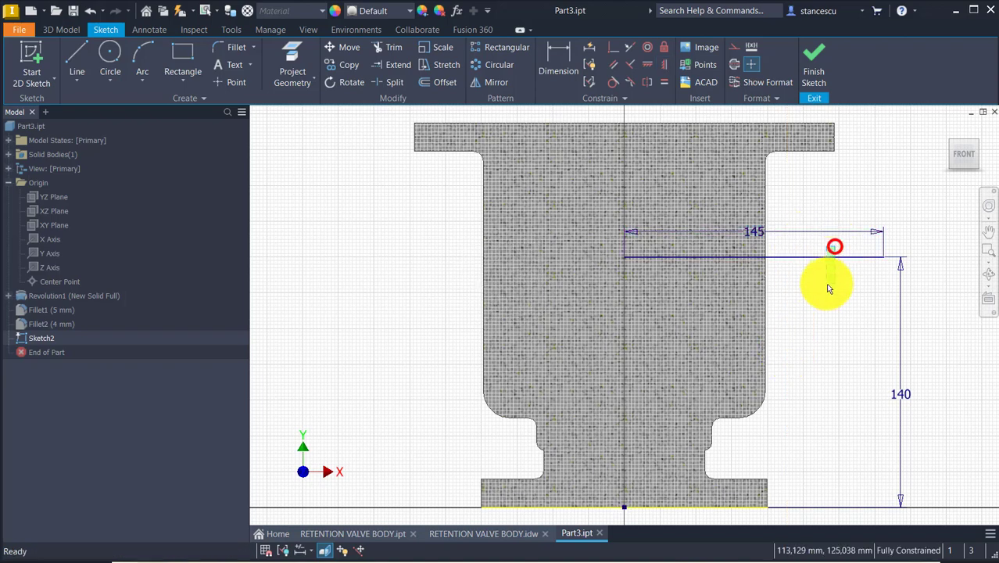
pyautogui.click(733, 64)
pyautogui.moveTo(831, 341); pyautogui.dragTo(791, 431, button='middle')
pyautogui.click(286, 160)
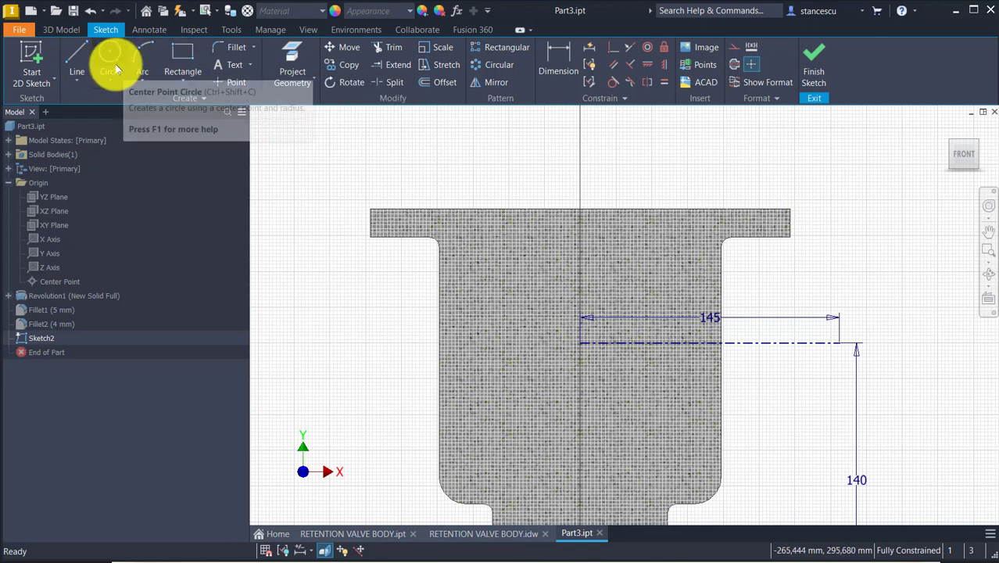
# Step: Draw a stepped outline above the centerline: about 130 mm across, 34 mm up, 15 mm out, then 75 mm down to the centerline's outer end
pyautogui.click(78, 52)
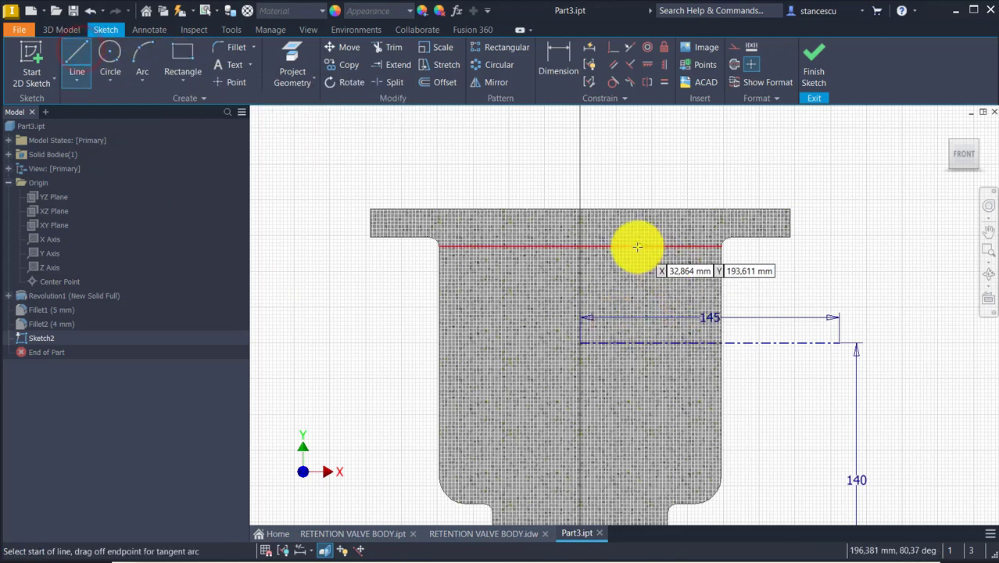
pyautogui.click(581, 269)
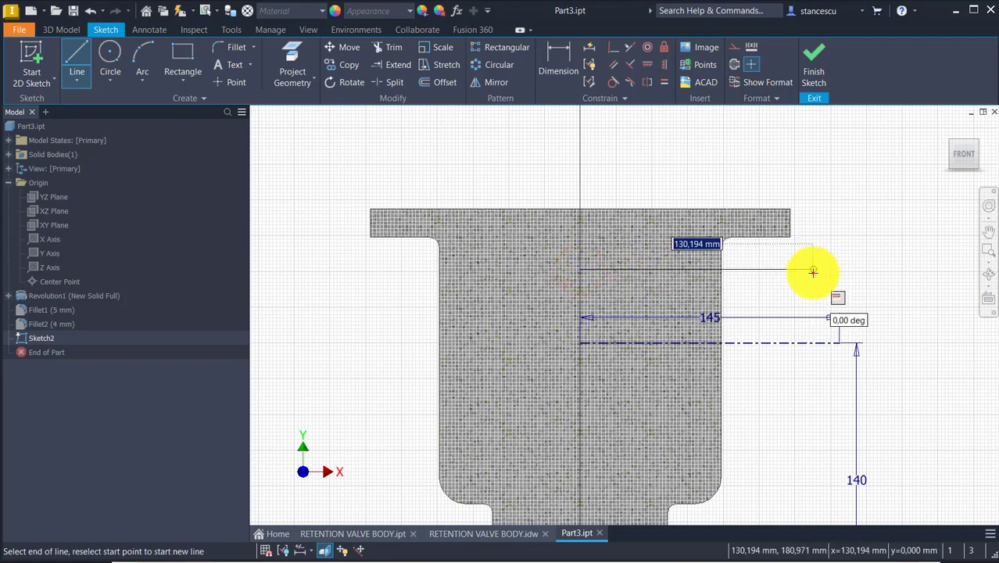
pyautogui.click(812, 271)
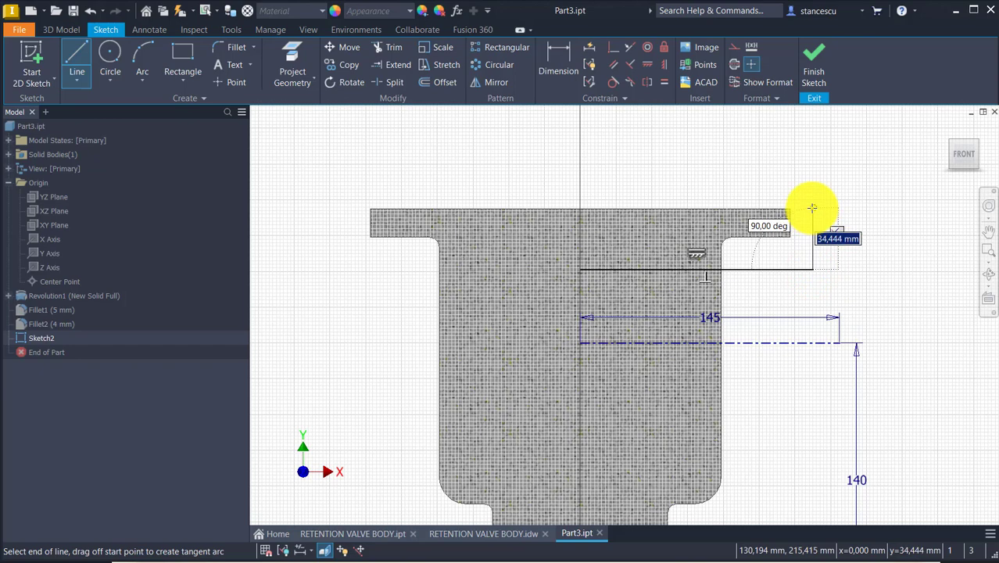
pyautogui.click(813, 207)
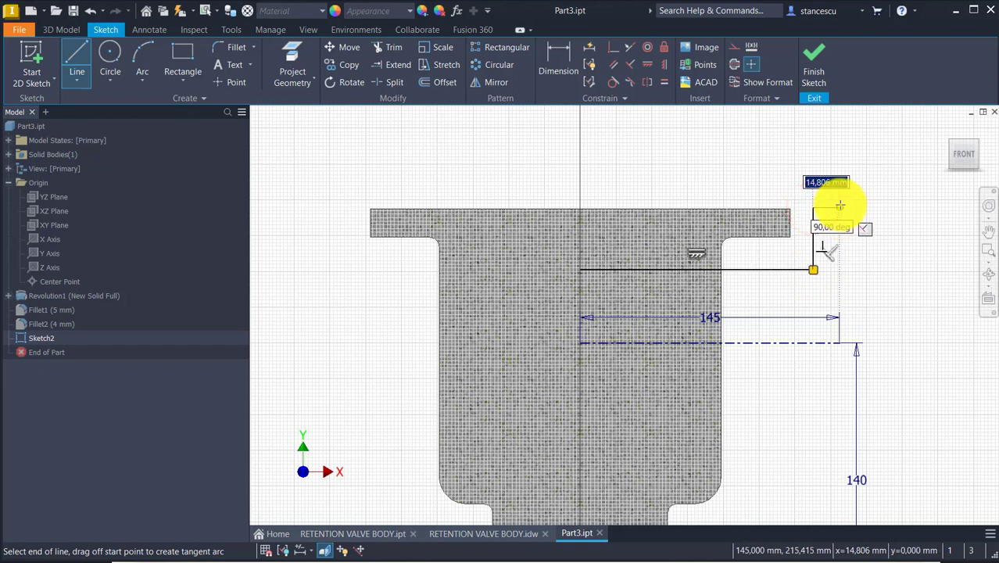
pyautogui.click(840, 208)
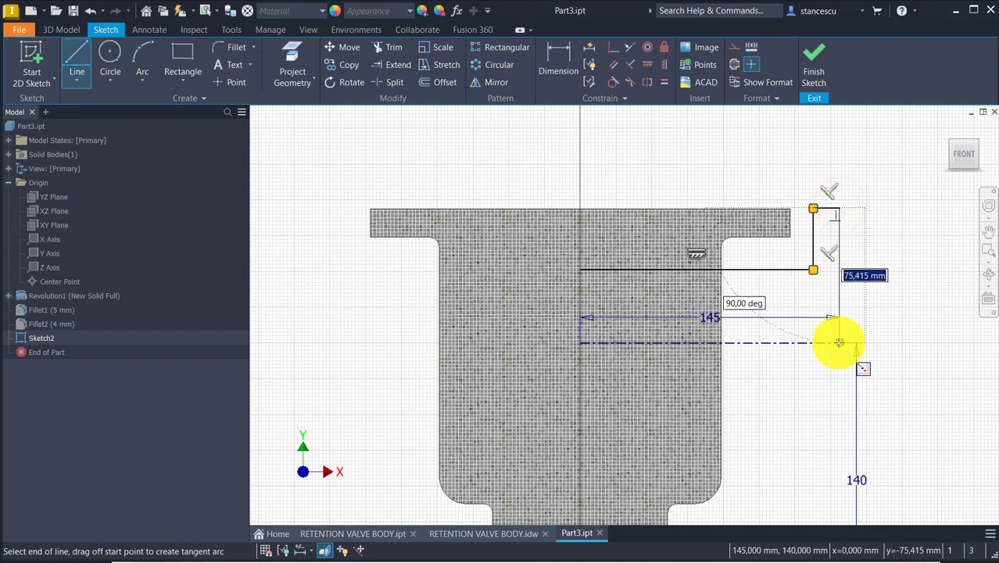
pyautogui.doubleClick(838, 343)
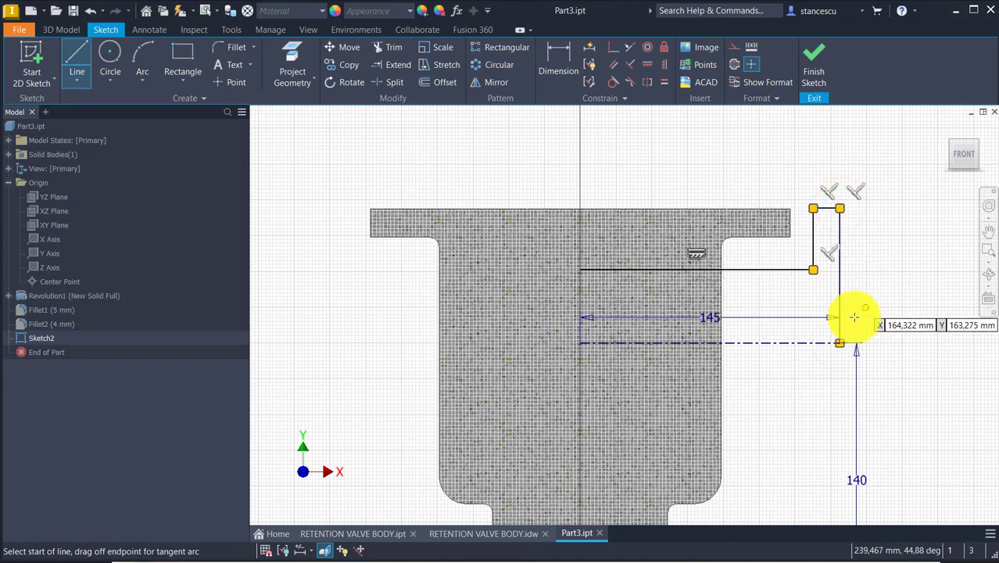
# Step: Close the stepped profile with a vertical line from the centerline's inner end to the start of the outline
pyautogui.click(576, 341)
pyautogui.click(579, 271)
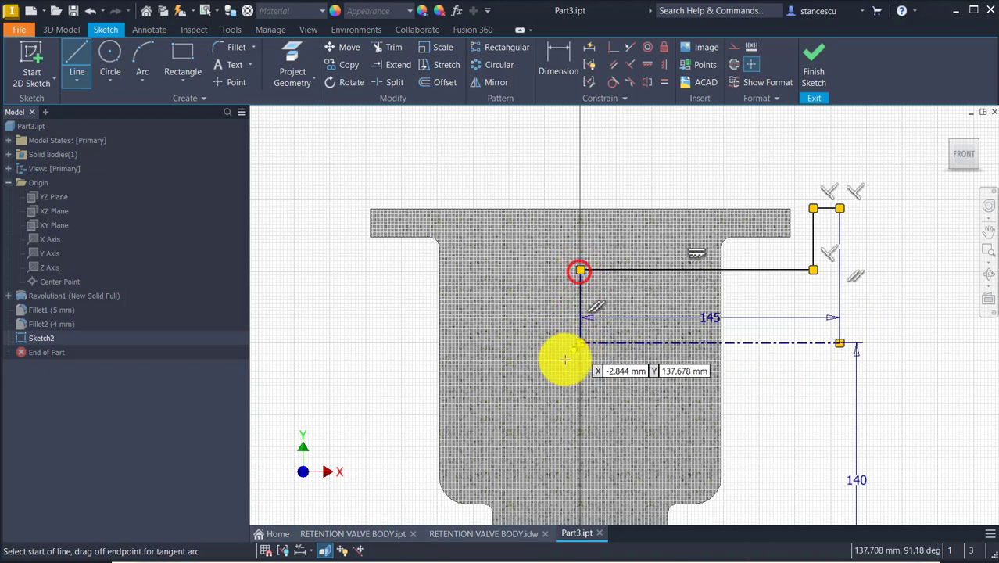
pyautogui.press('Escape')
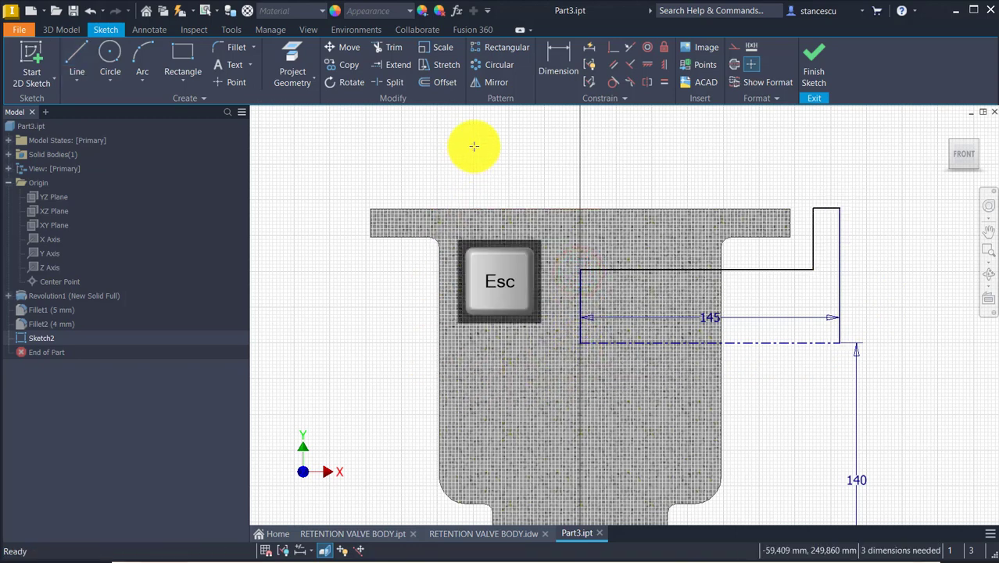
# Step: Dimension the flange's outer edge from the centerline as a diameter of 150 mm
pyautogui.click(567, 56)
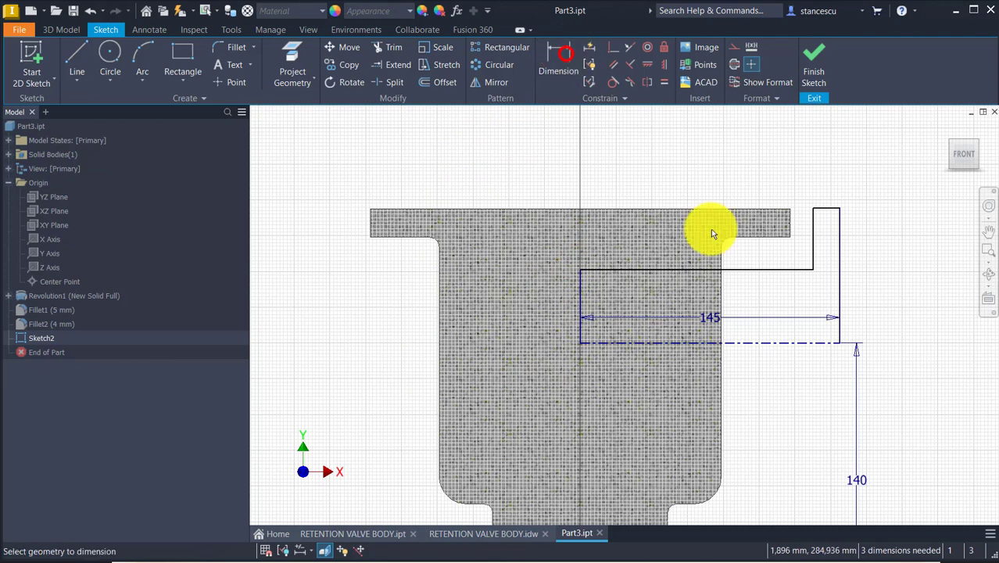
pyautogui.click(834, 210)
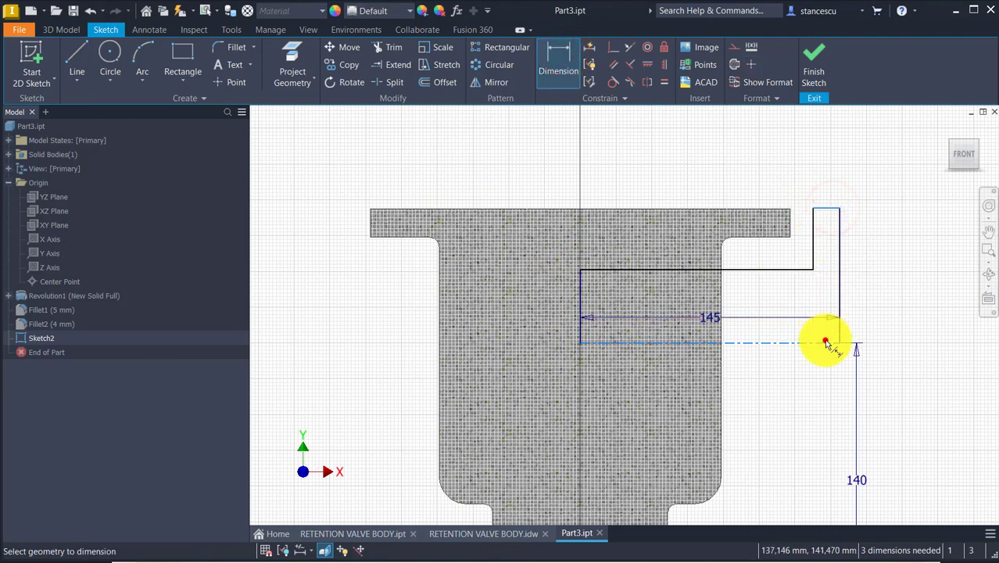
pyautogui.click(826, 340)
pyautogui.click(905, 312)
pyautogui.write('150')
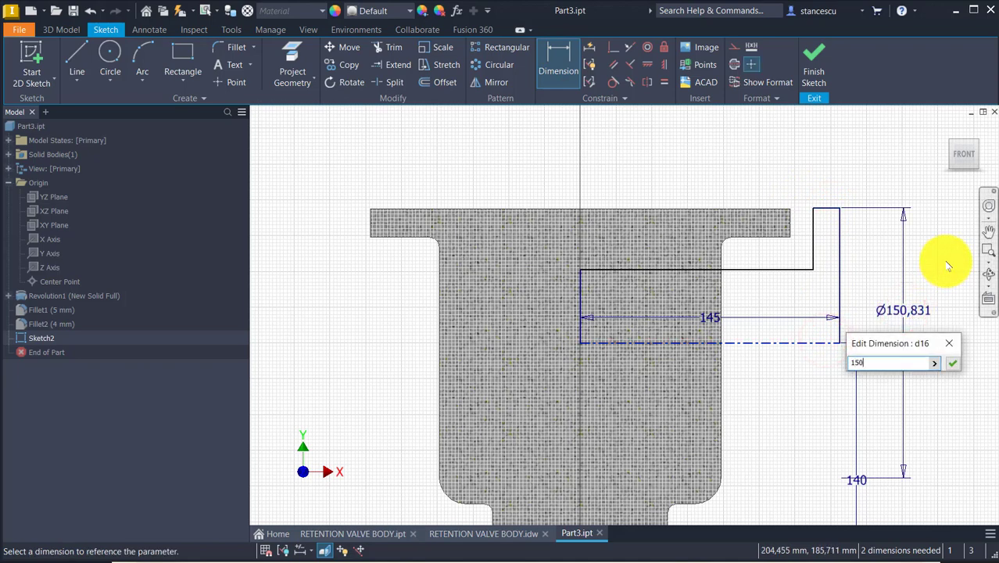
pyautogui.press('Return')
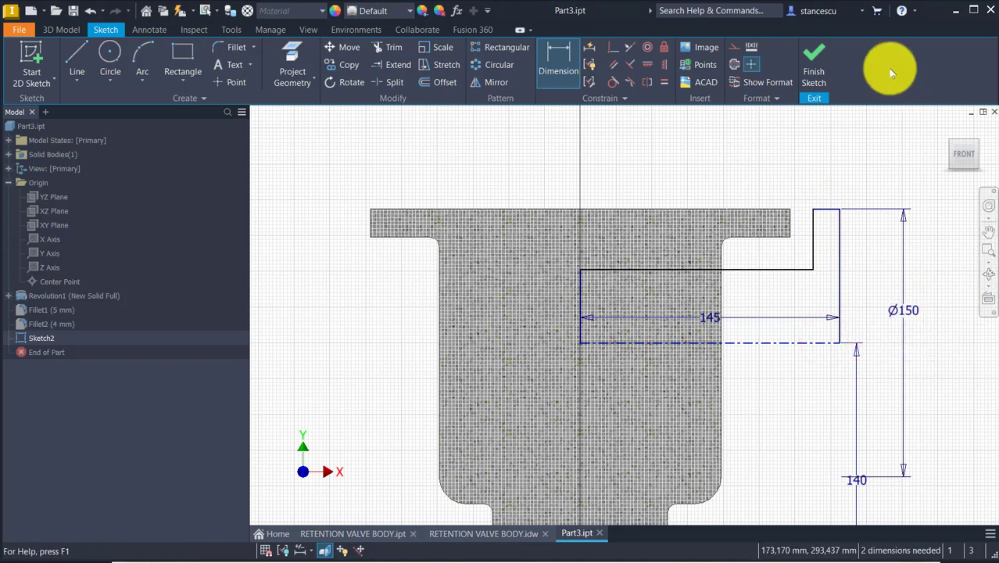
# Step: Dimension the flange thickness between its two vertical edges as 16 mm
pyautogui.click(811, 247)
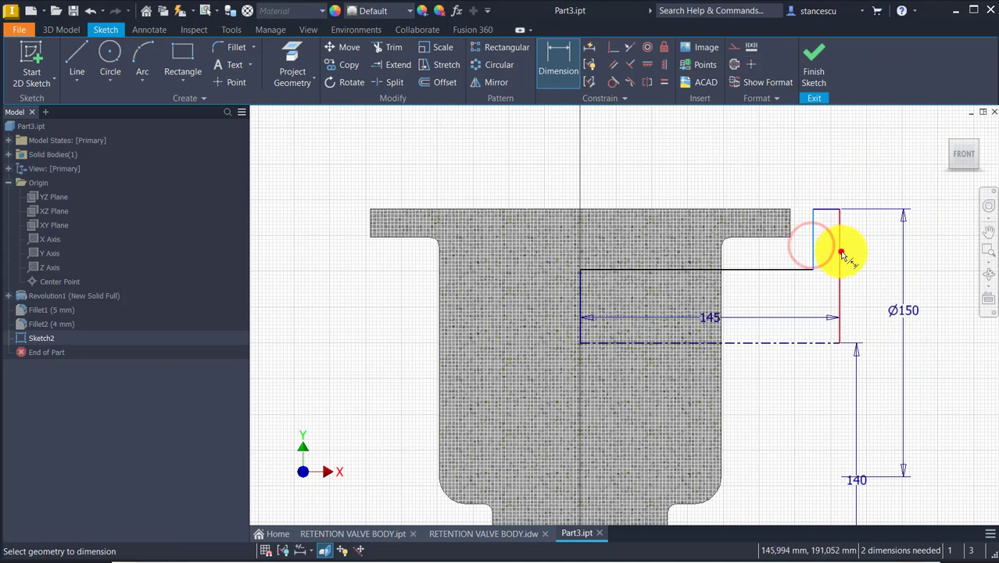
pyautogui.click(840, 251)
pyautogui.click(825, 182)
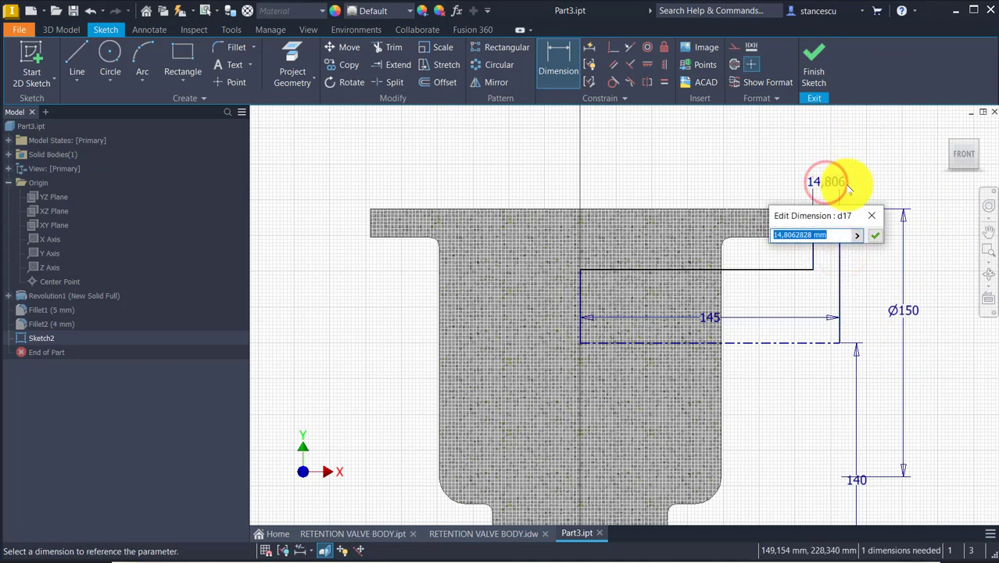
pyautogui.press('Return')
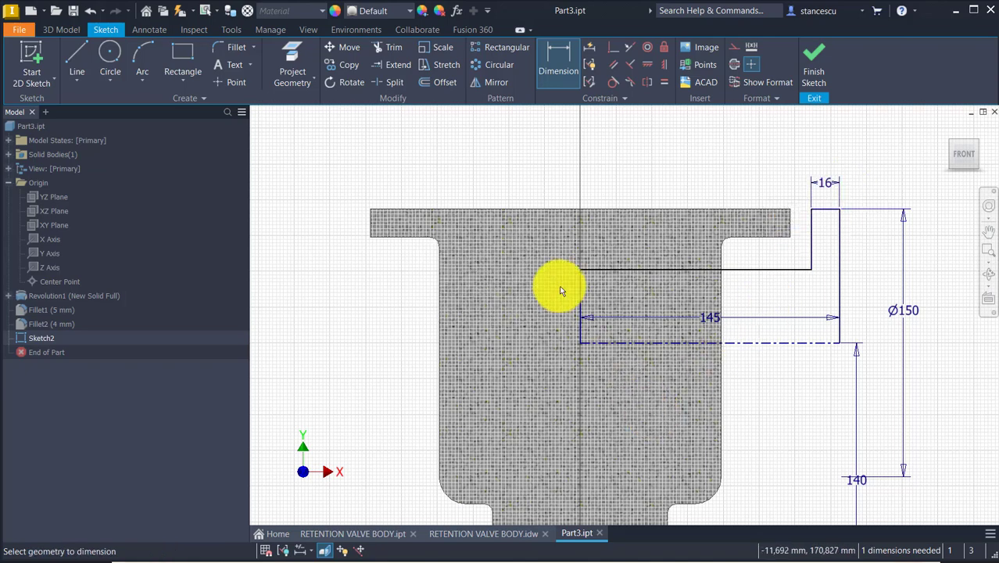
# Step: Dimension the branch's horizontal edge from the centerline as a diameter of 90 mm
pyautogui.click(776, 270)
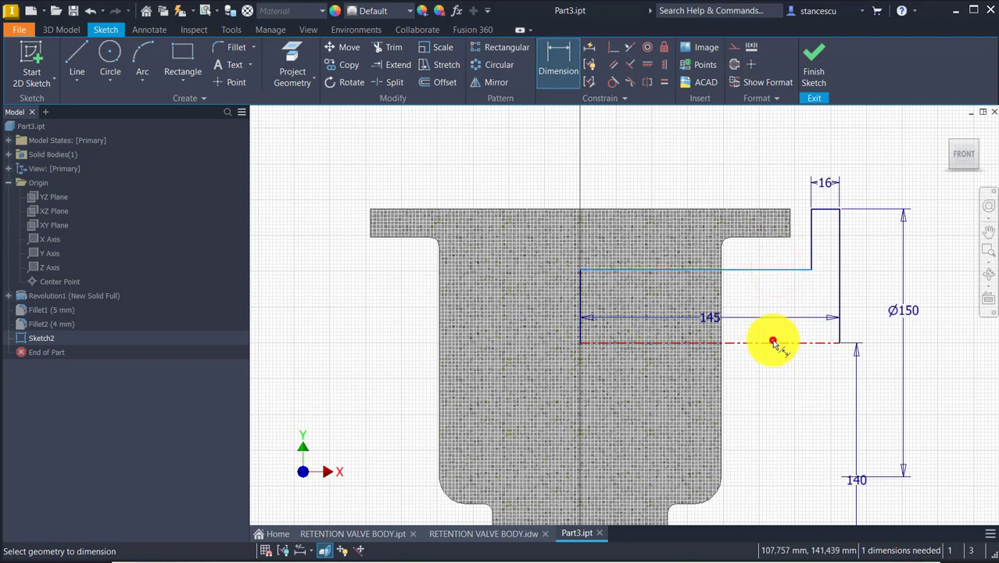
pyautogui.click(772, 342)
pyautogui.click(772, 291)
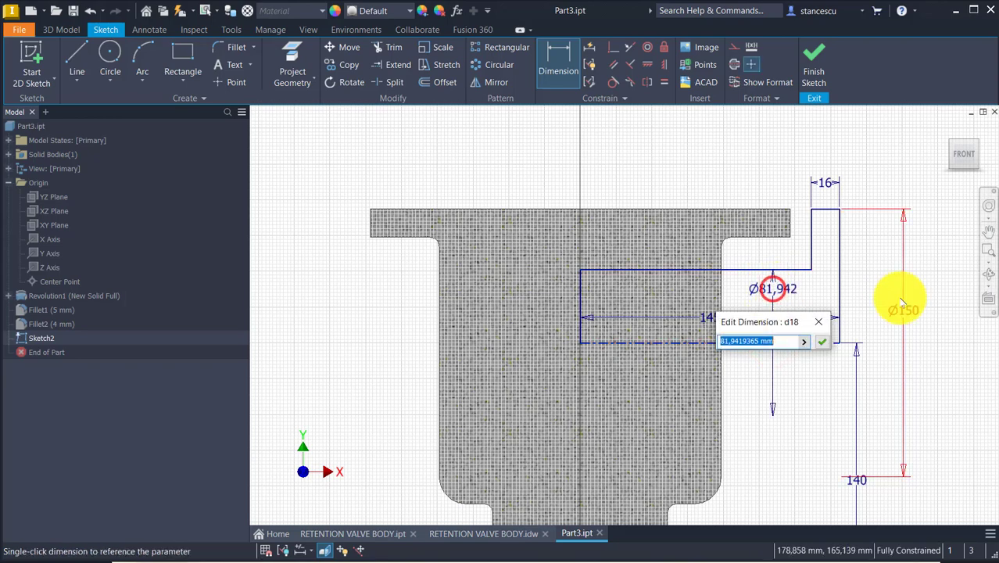
pyautogui.press('Return')
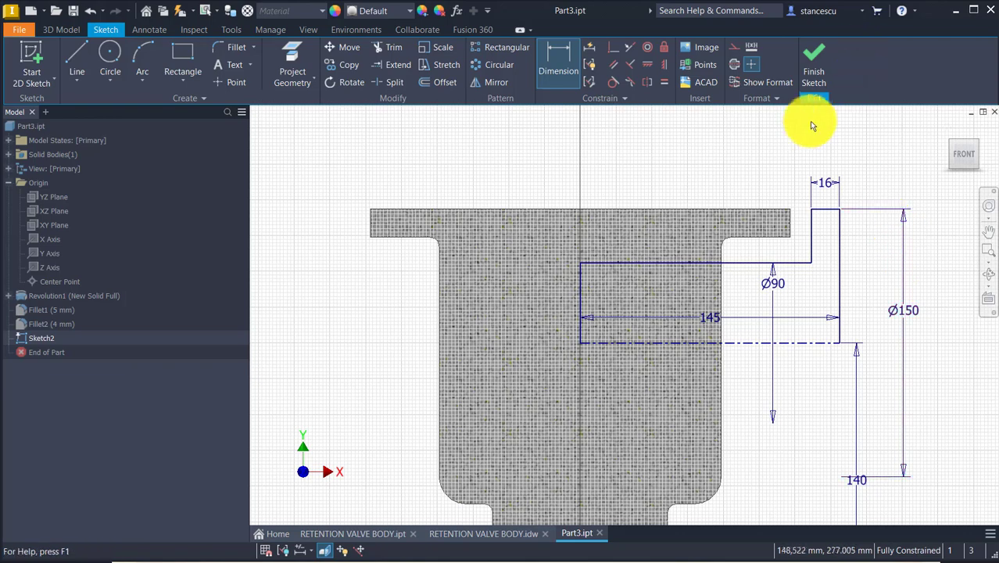
# Step: Finish the sketch and revolve the stepped profile a full 360 degrees around its centerline, joined to the body
pyautogui.click(821, 72)
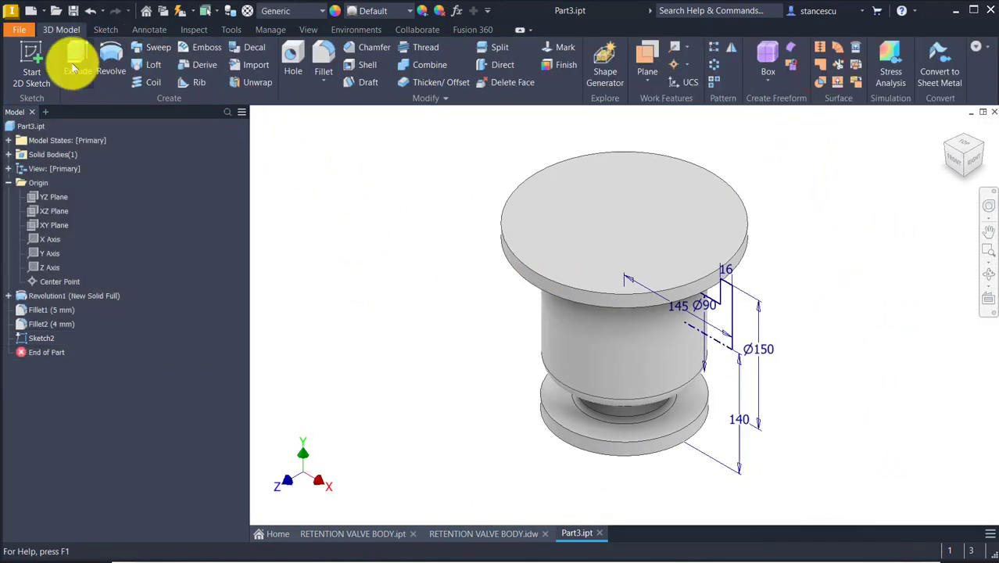
pyautogui.click(110, 67)
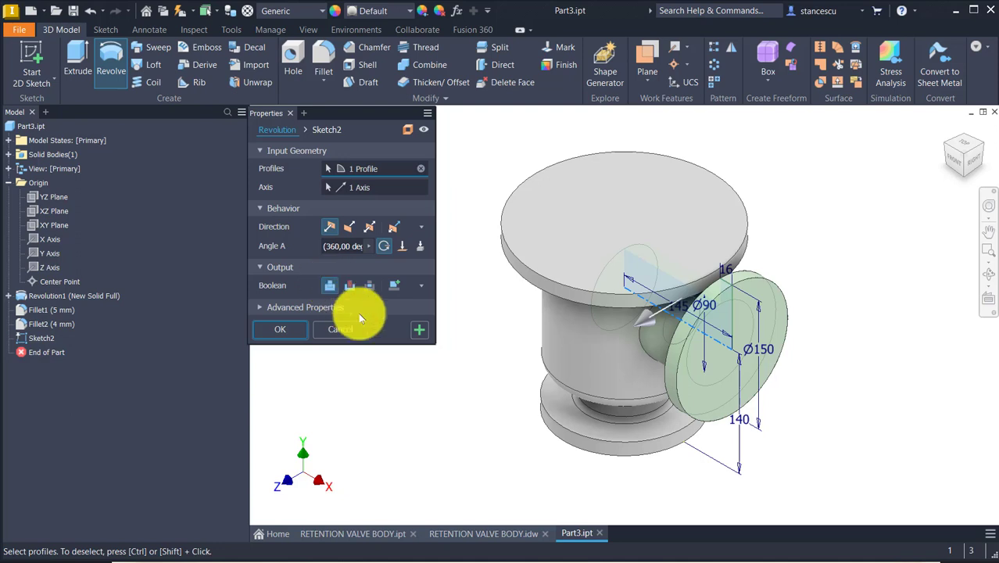
pyautogui.click(292, 335)
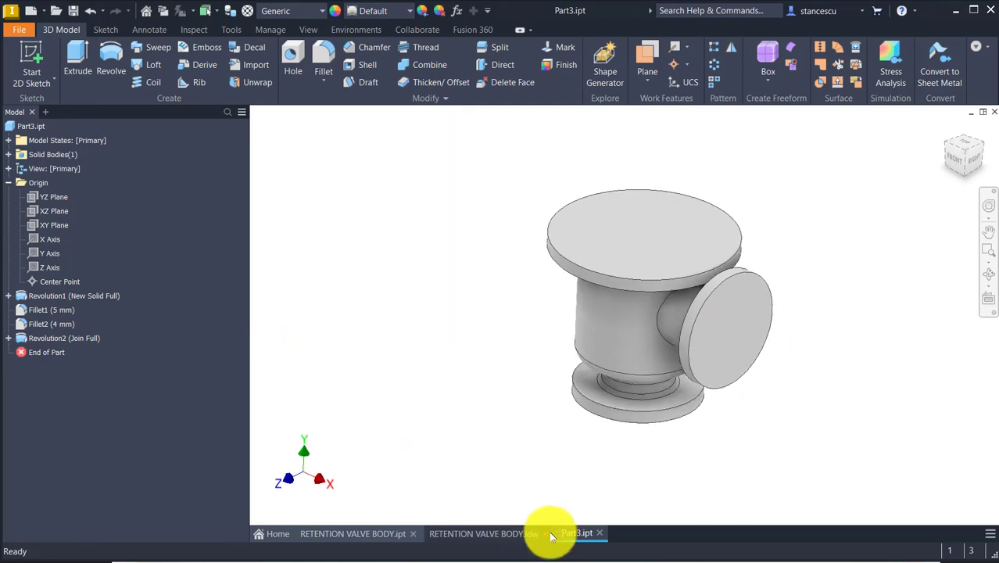
# Step: Fillet the edges where the side branch meets the main body and its flange with a 5 mm radius
pyautogui.scroll(6, 640, 382)
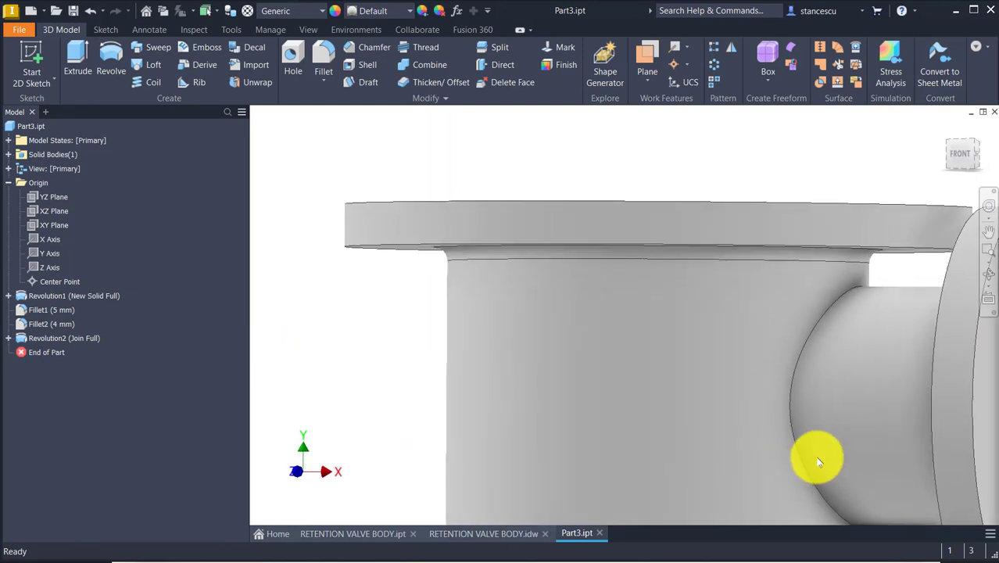
pyautogui.click(801, 415)
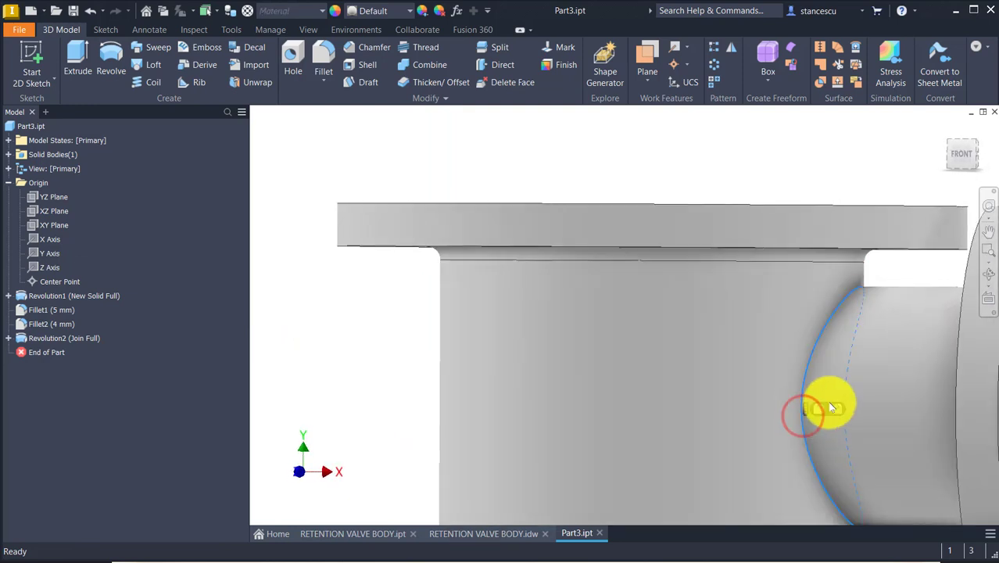
pyautogui.moveTo(820, 411); pyautogui.dragTo(346, 445, button='right')
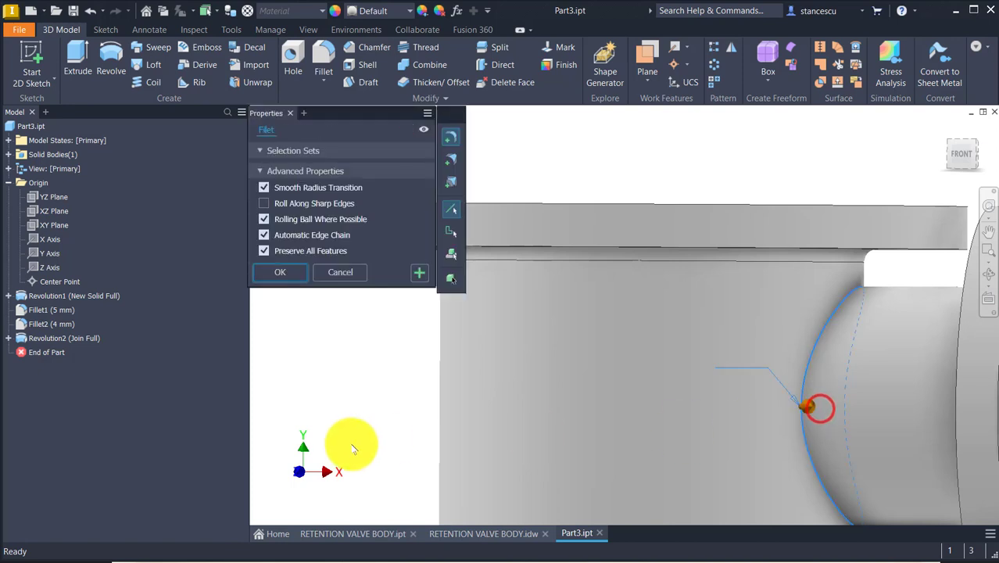
pyautogui.write('5')
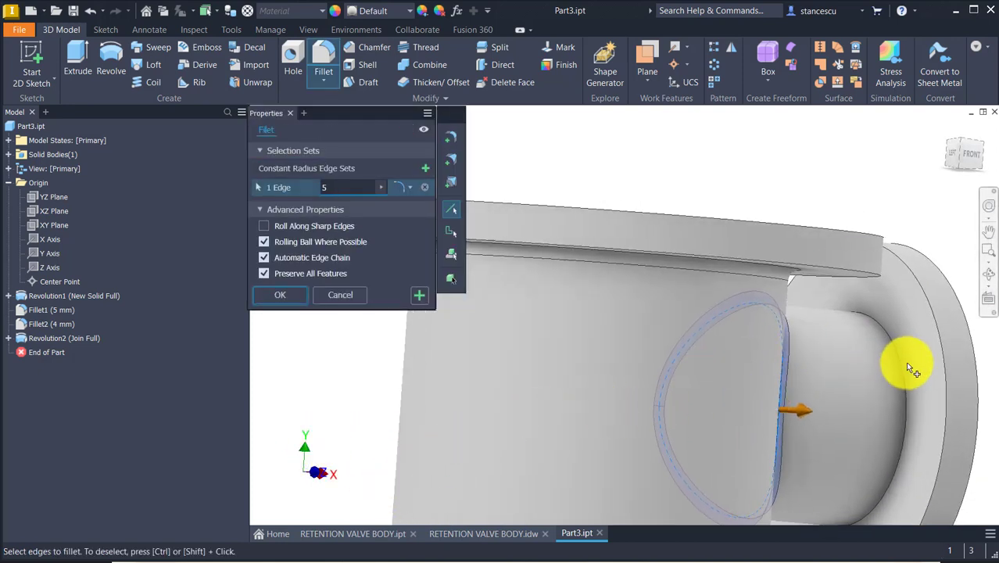
pyautogui.click(904, 365)
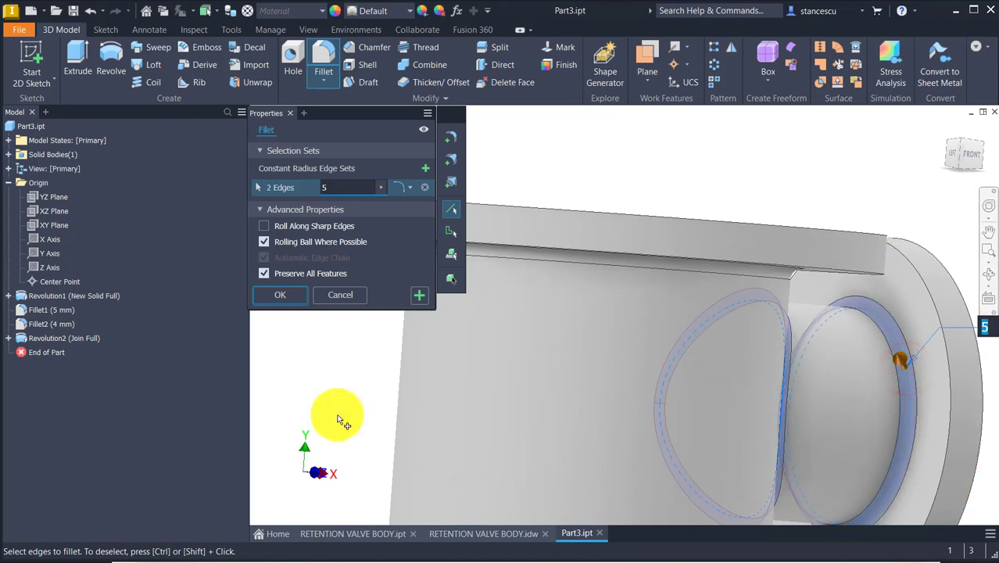
pyautogui.click(286, 295)
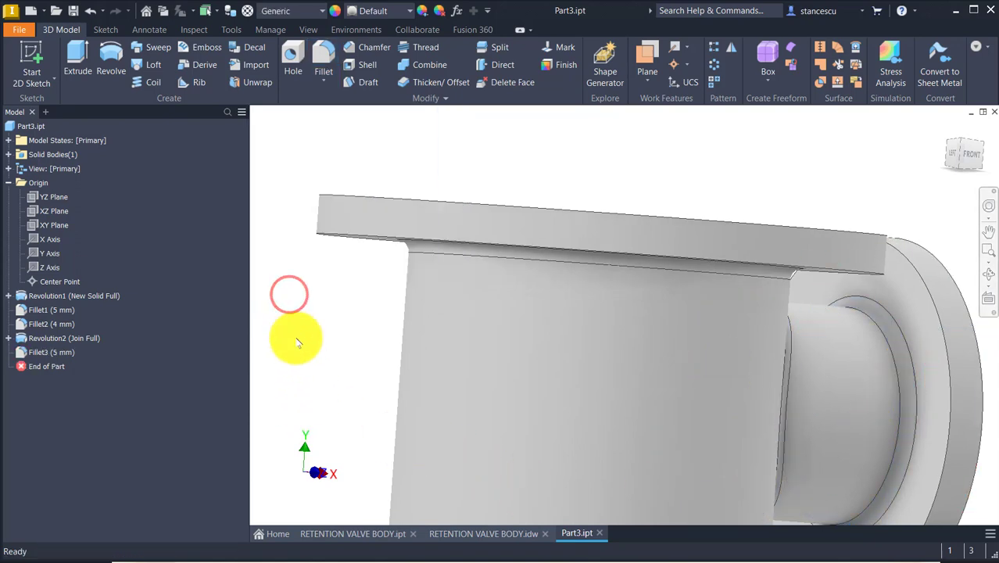
pyautogui.press('Num_Lock')
pyautogui.press('F6')
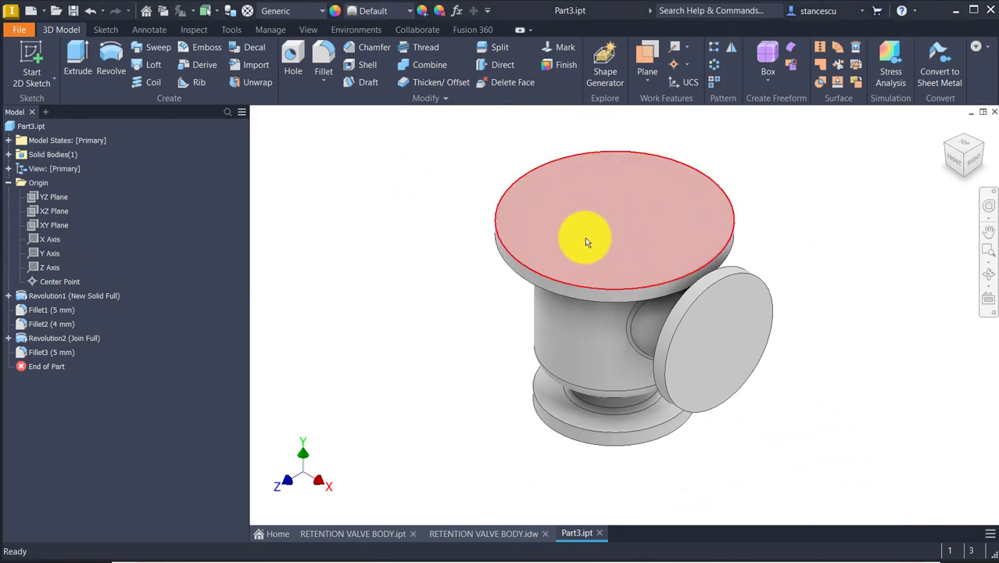
# Step: Switch to the RETENTION VALVE BODY.idw drawing and examine the inner cavity's diameters, depths and fillet radii in section A-A
pyautogui.click(494, 533)
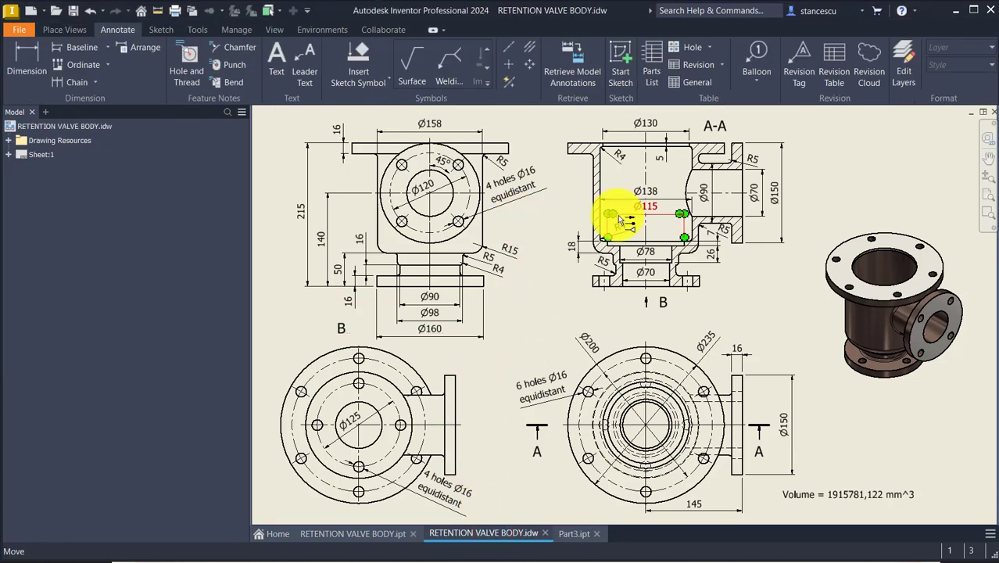
pyautogui.scroll(3, 633, 279)
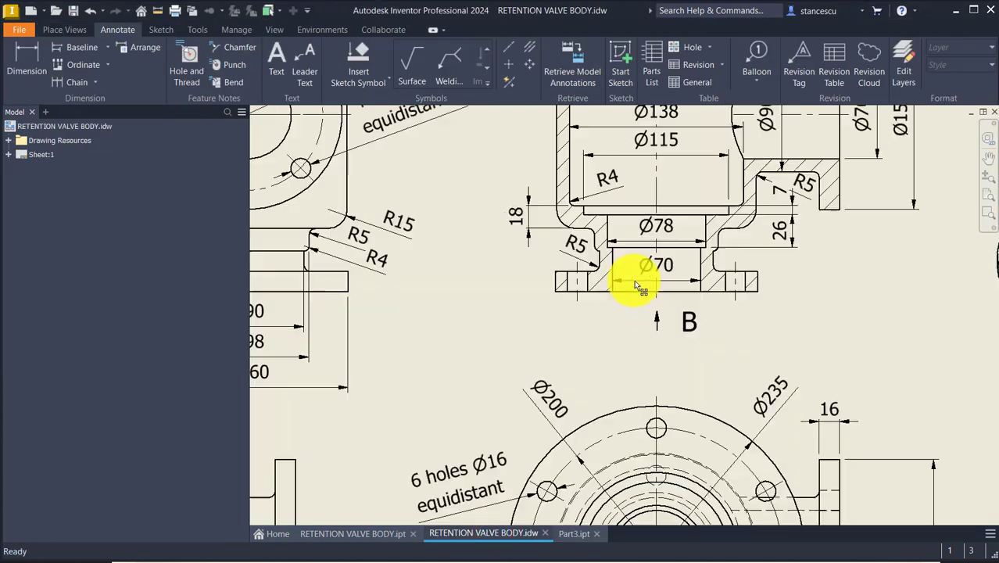
pyautogui.moveTo(634, 279); pyautogui.dragTo(586, 436, button='middle')
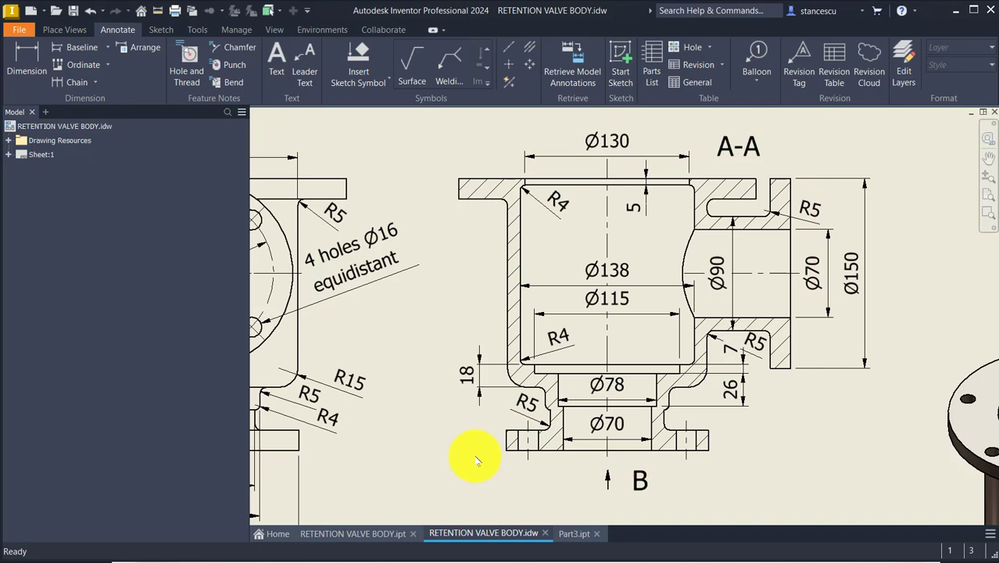
pyautogui.moveTo(475, 459); pyautogui.dragTo(645, 419, button='middle')
pyautogui.click(653, 369)
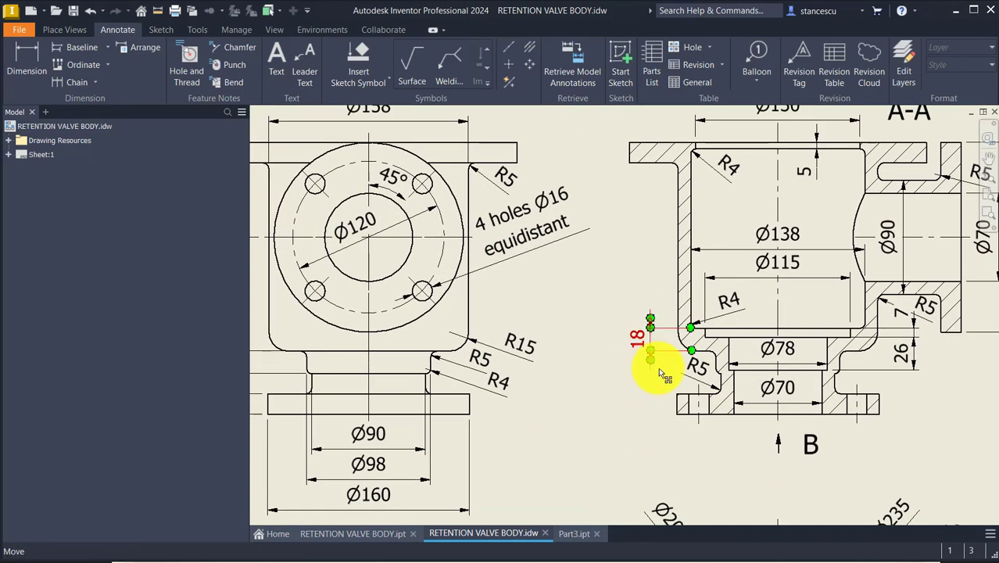
pyautogui.click(658, 367)
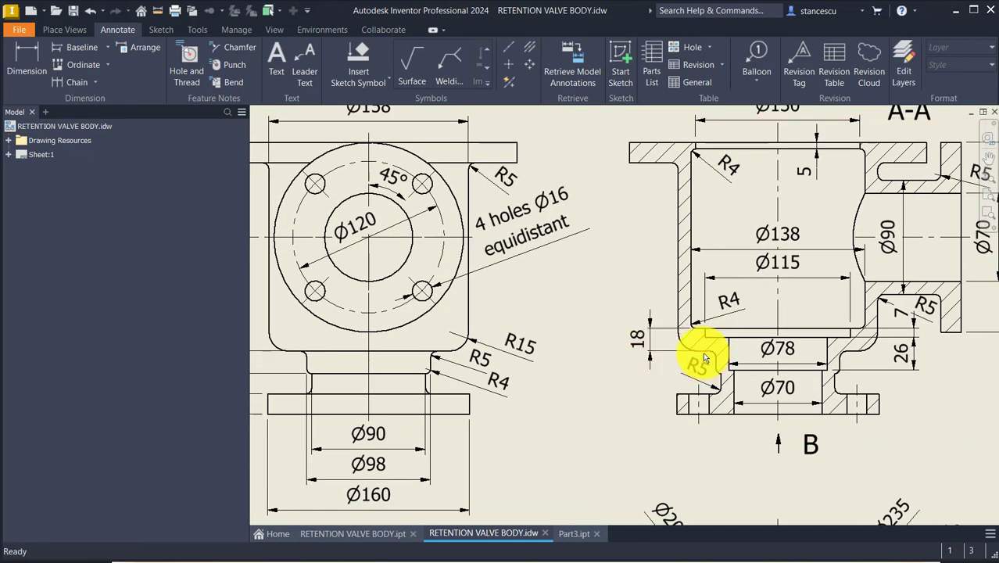
pyautogui.moveTo(631, 455)
pyautogui.mouseDown(button='middle')
pyautogui.moveTo(589, 446)
pyautogui.moveTo(535, 461)
pyautogui.mouseUp(button='middle')
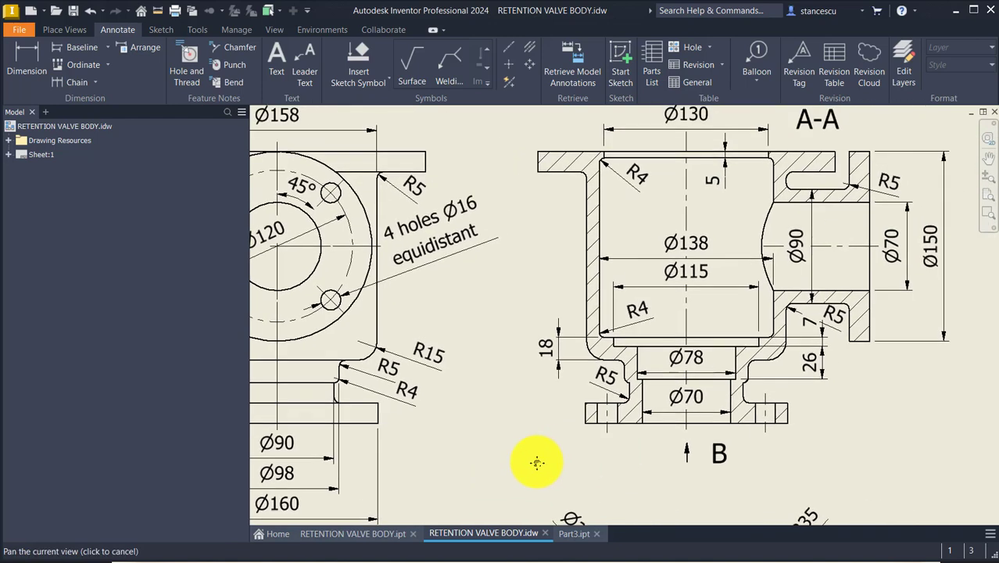
pyautogui.click(698, 284)
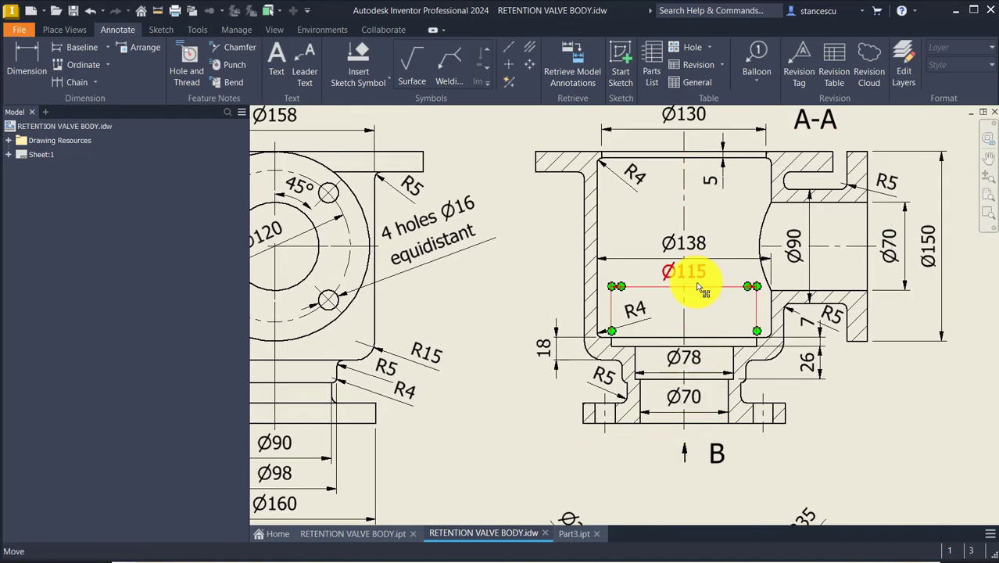
pyautogui.click(696, 399)
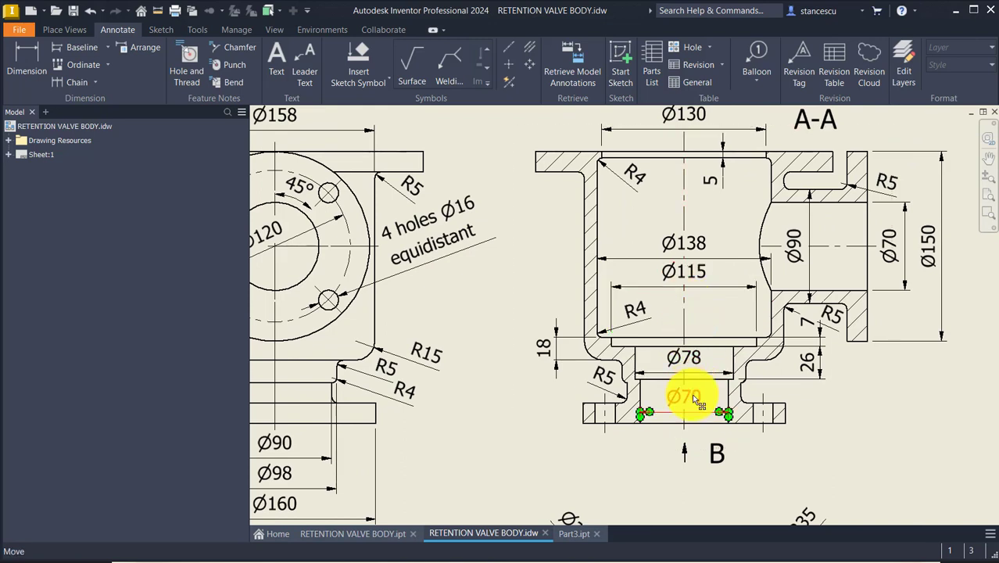
pyautogui.press('Escape')
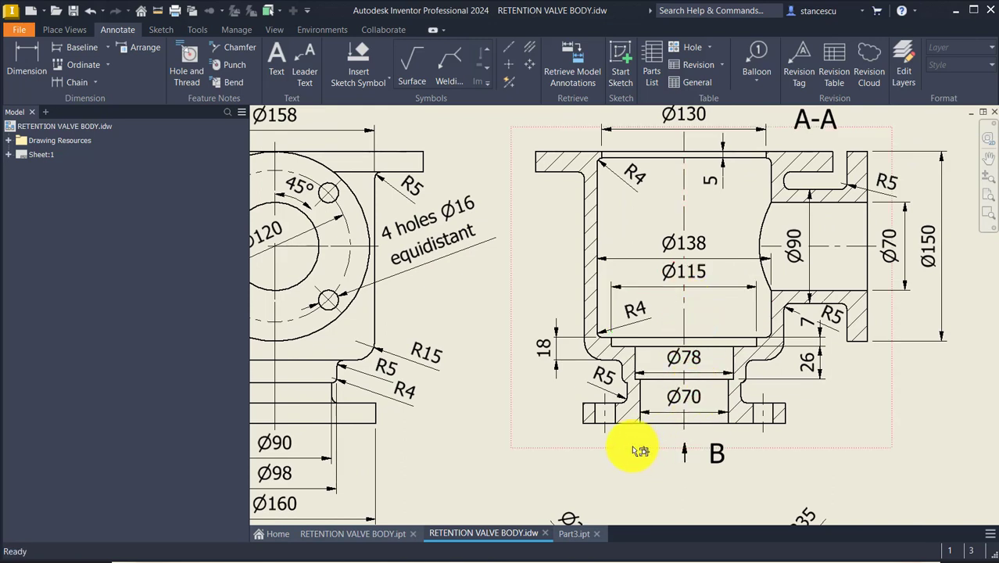
pyautogui.click(805, 363)
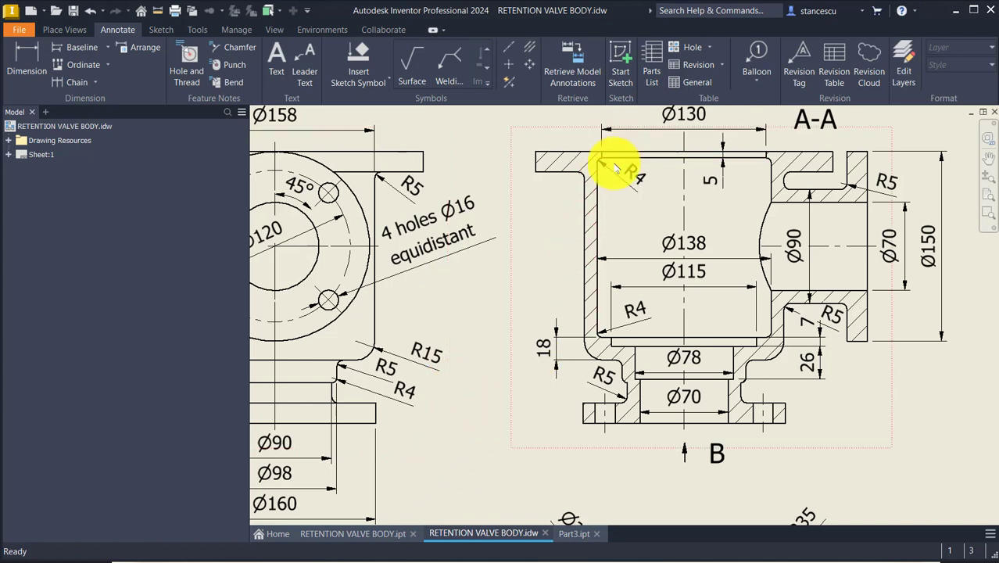
pyautogui.click(723, 165)
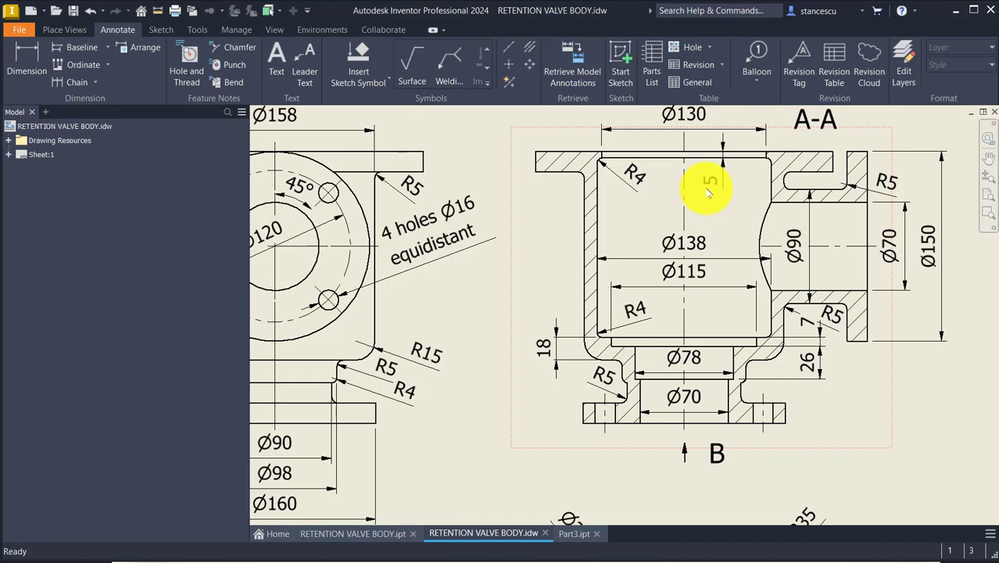
pyautogui.moveTo(633, 176); pyautogui.dragTo(634, 181)
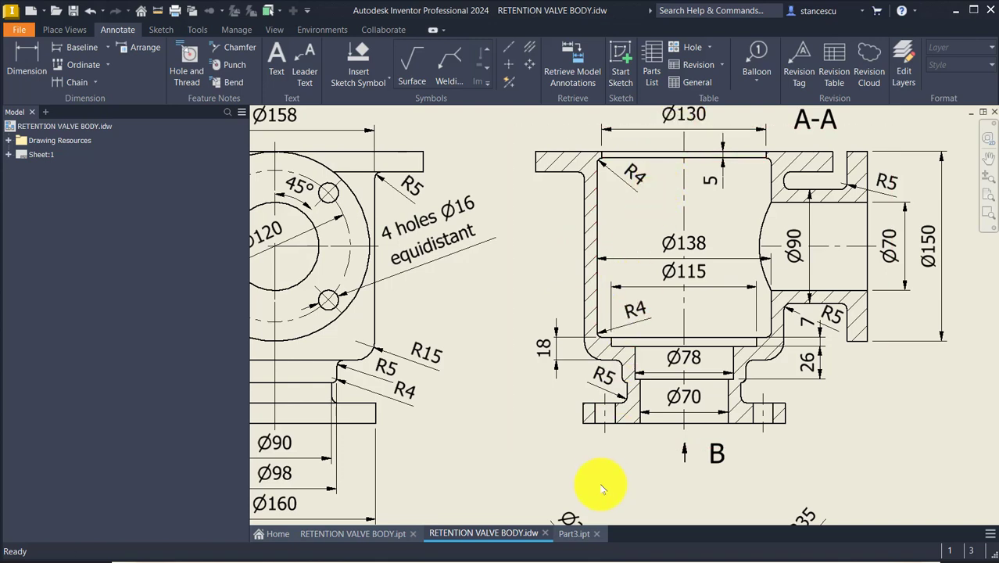
# Step: Return to Part3.ipt and start a new 2D sketch on the XY plane
pyautogui.click(583, 534)
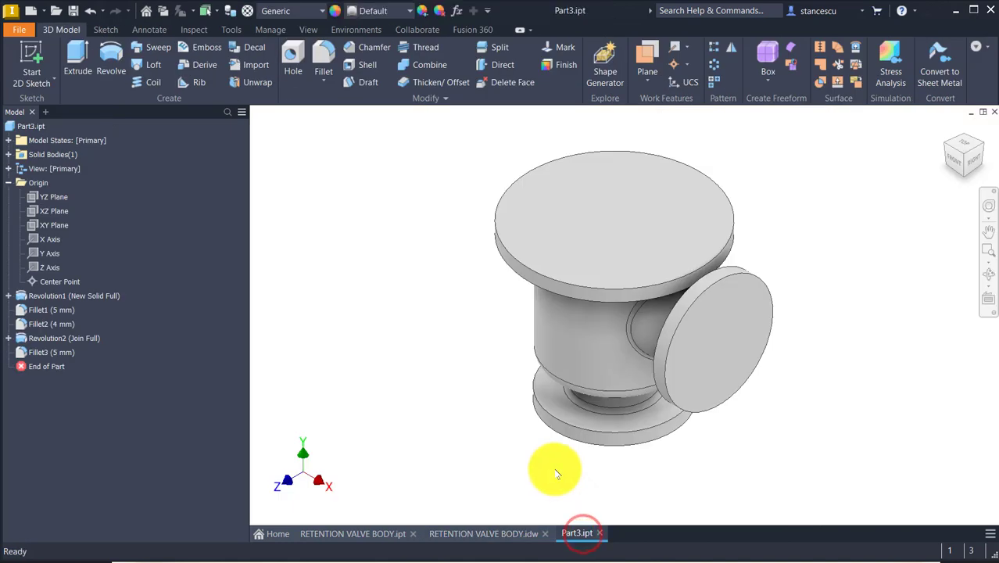
pyautogui.click(53, 224)
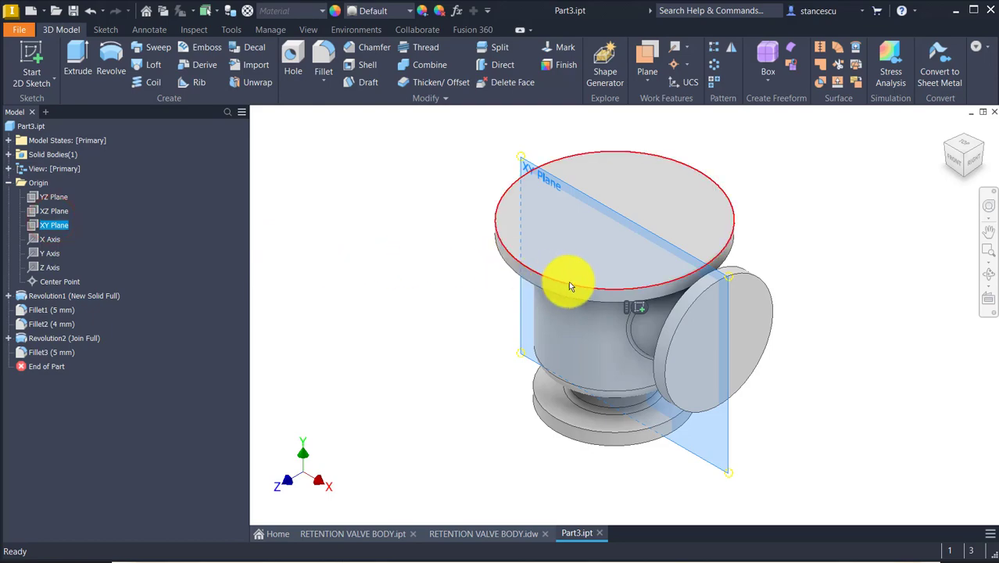
pyautogui.click(638, 305)
pyautogui.press('Num_Lock')
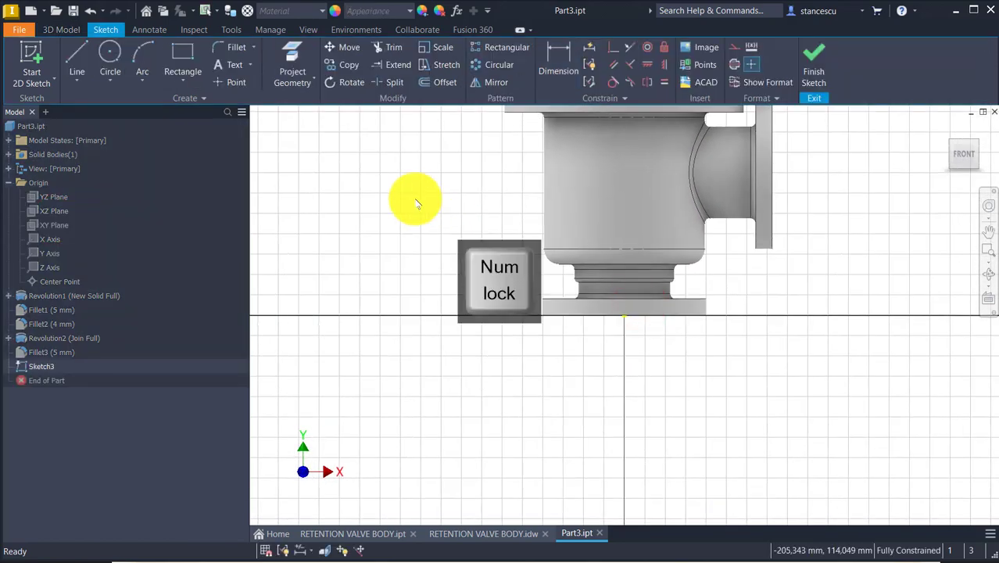
# Step: Slice the body at the sketch plane and sketch the cavity's upper outline with a lip about 10 mm deep, outward step, long wall and inward step
pyautogui.scroll(5, 412, 201)
pyautogui.press('F7')
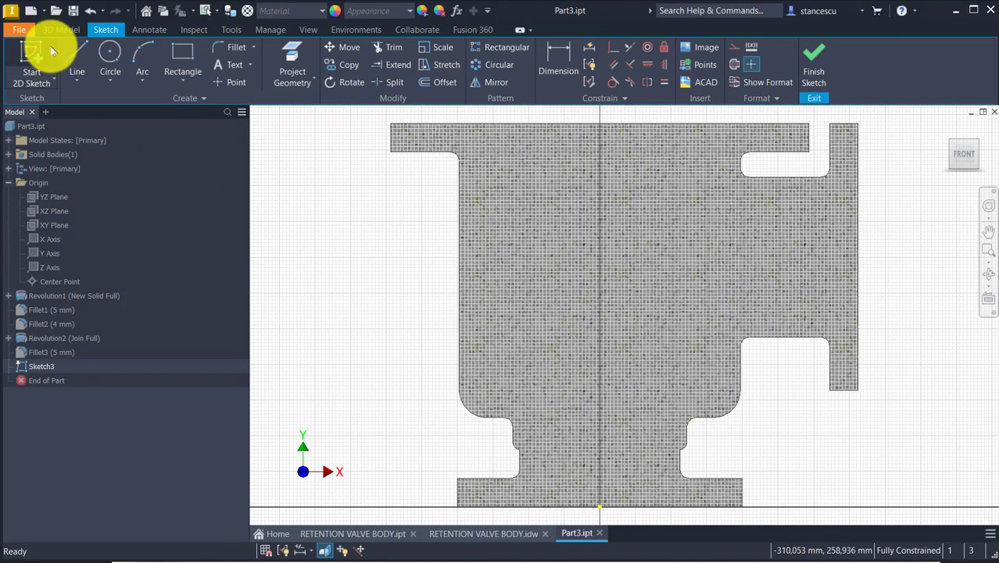
pyautogui.click(79, 58)
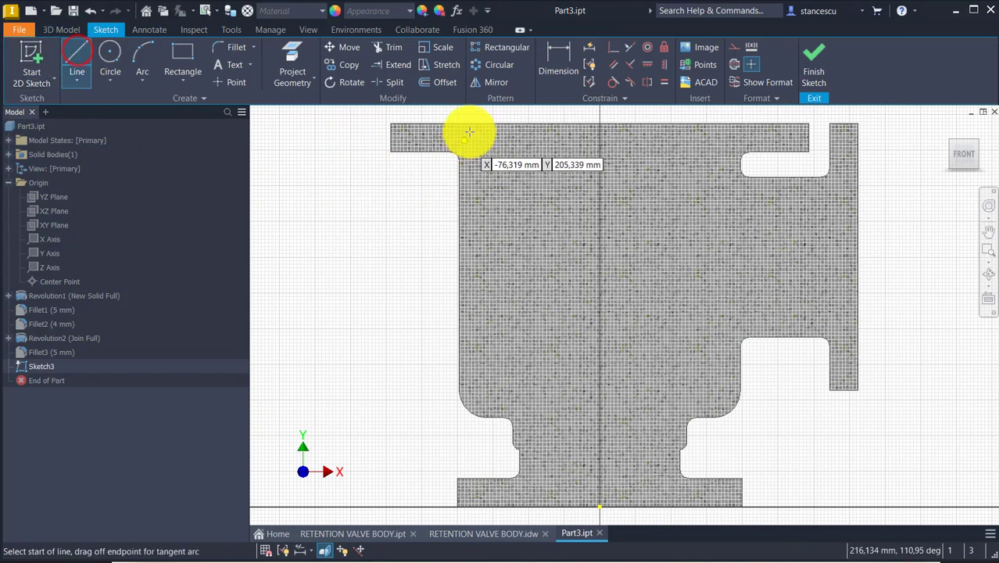
pyautogui.click(527, 125)
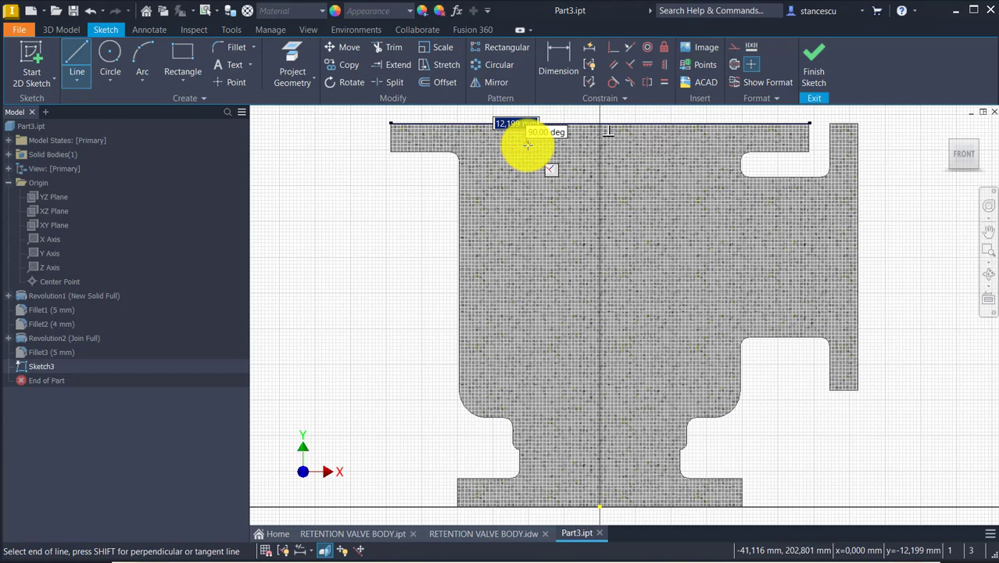
pyautogui.click(528, 141)
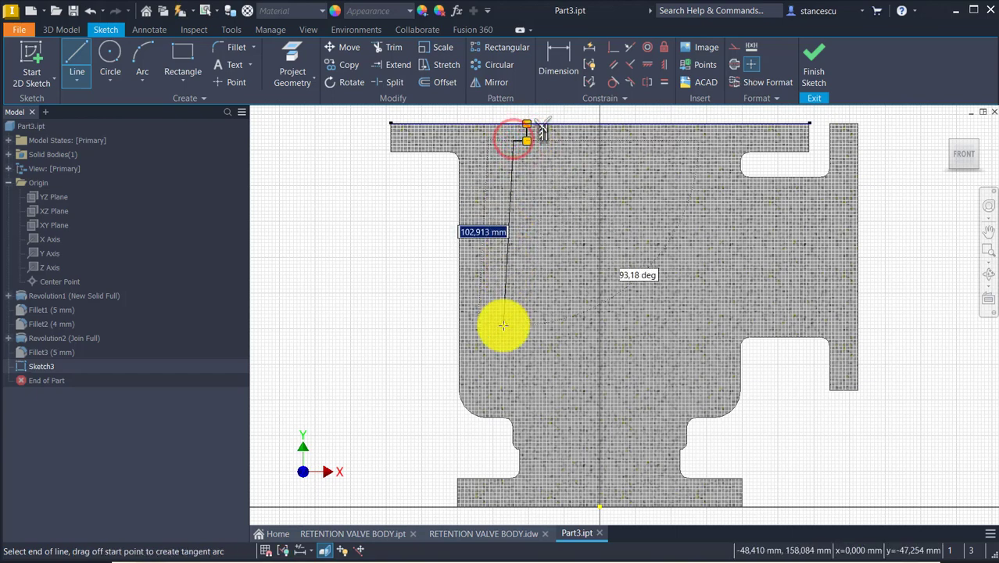
pyautogui.click(515, 381)
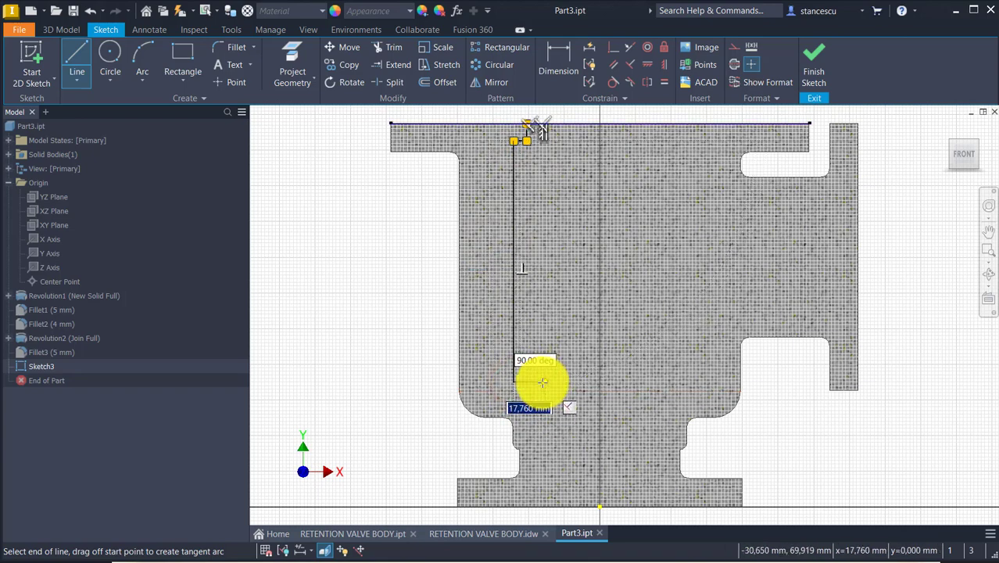
pyautogui.click(536, 379)
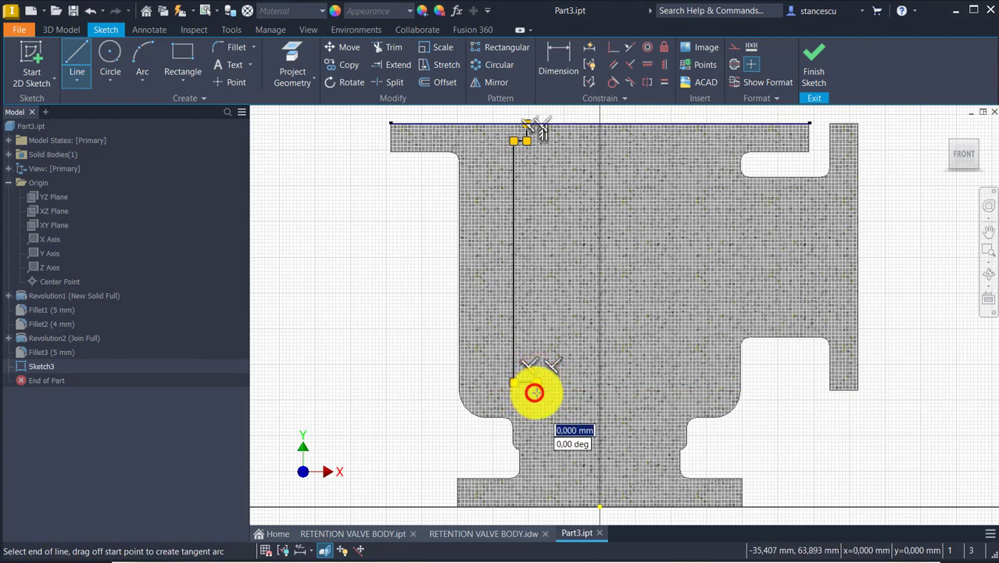
# Step: Continue the cavity outline downward with two more inward steps, about 5 mm and 3 mm wide, ending on the base flange's bottom face
pyautogui.scroll(3, 551, 396)
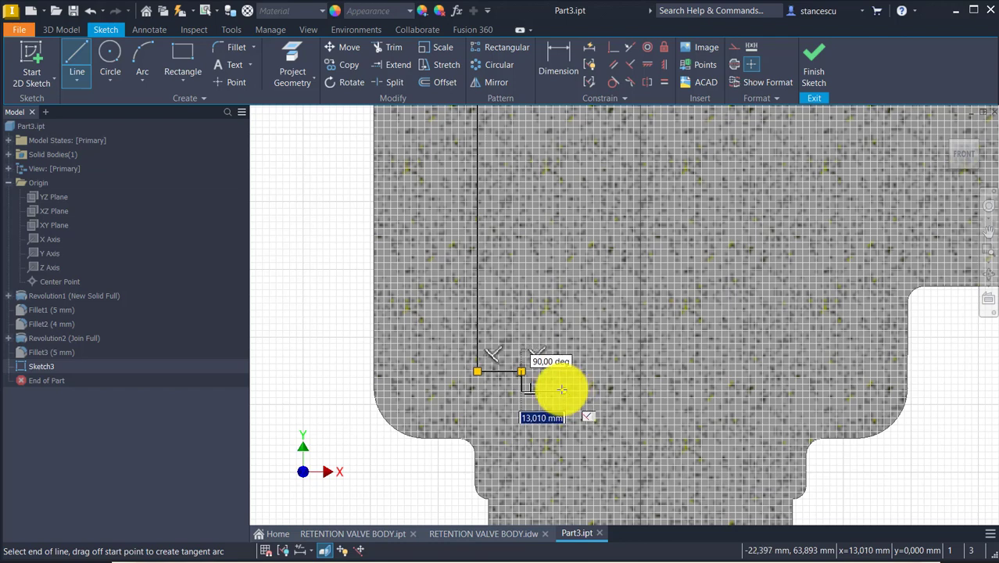
pyautogui.click(539, 390)
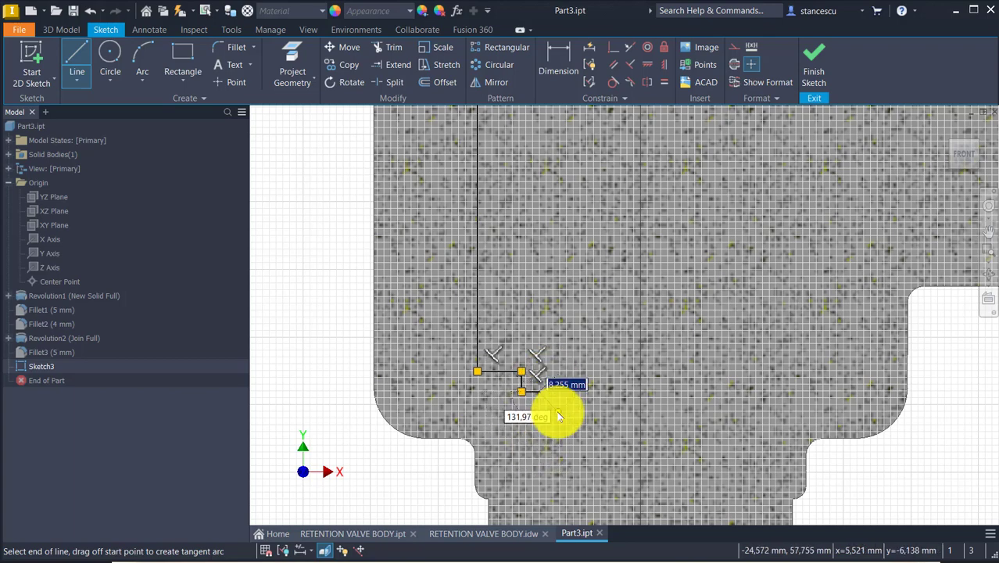
pyautogui.click(537, 468)
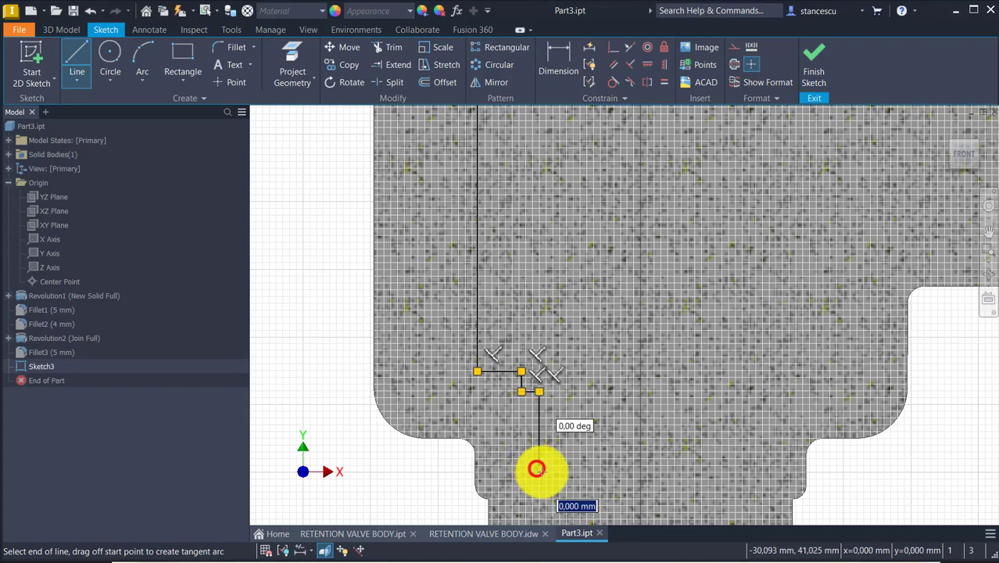
pyautogui.moveTo(539, 470); pyautogui.dragTo(555, 329, button='middle')
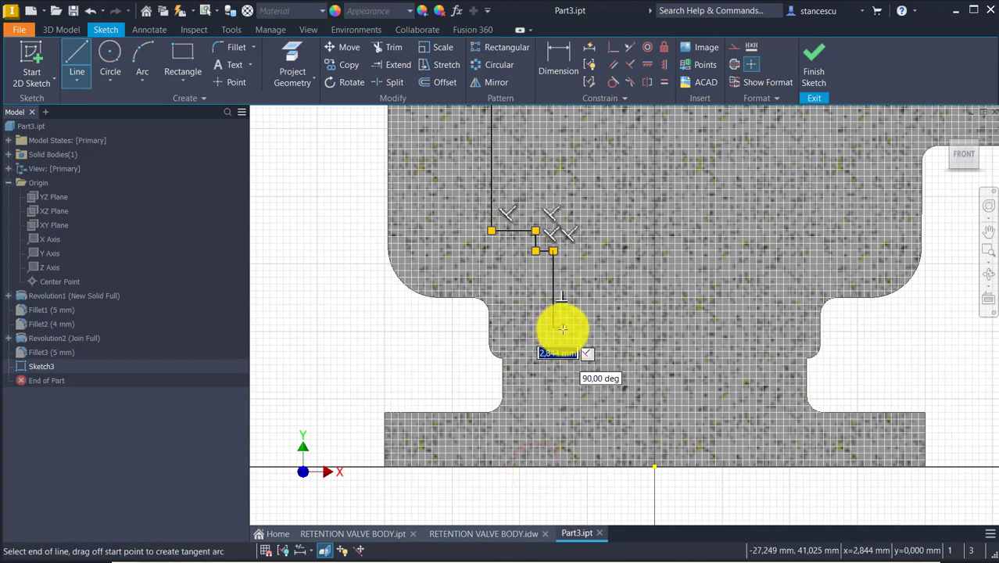
pyautogui.click(561, 330)
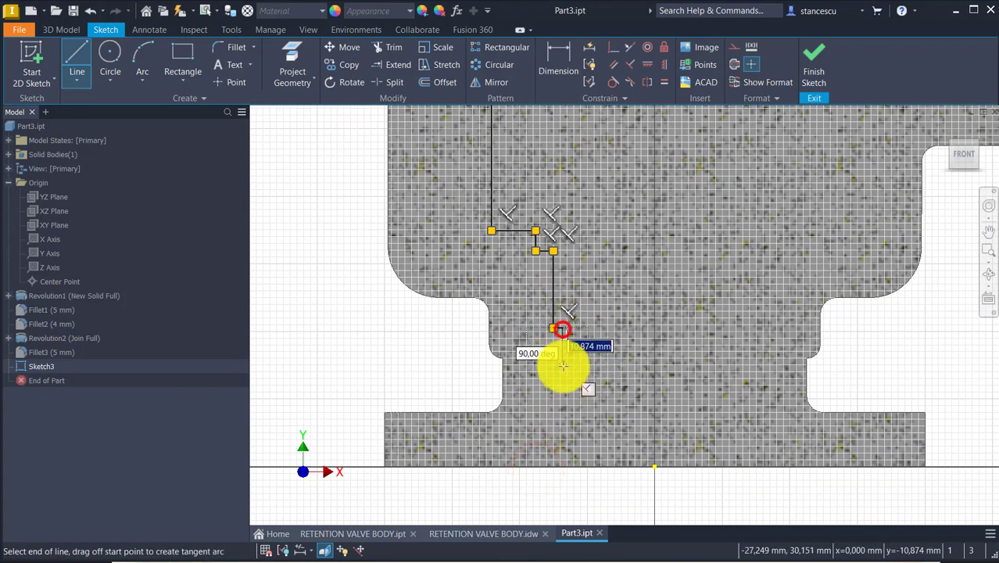
pyautogui.click(560, 468)
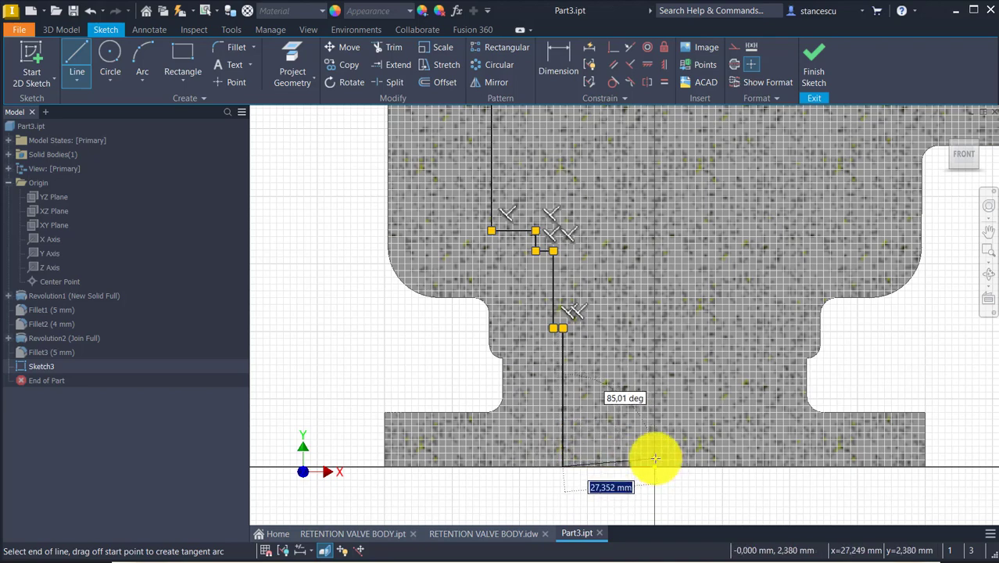
# Step: Close the cavity profile with lines along the base to the origin, up the vertical axis, and across the top face to the lip
pyautogui.click(654, 465)
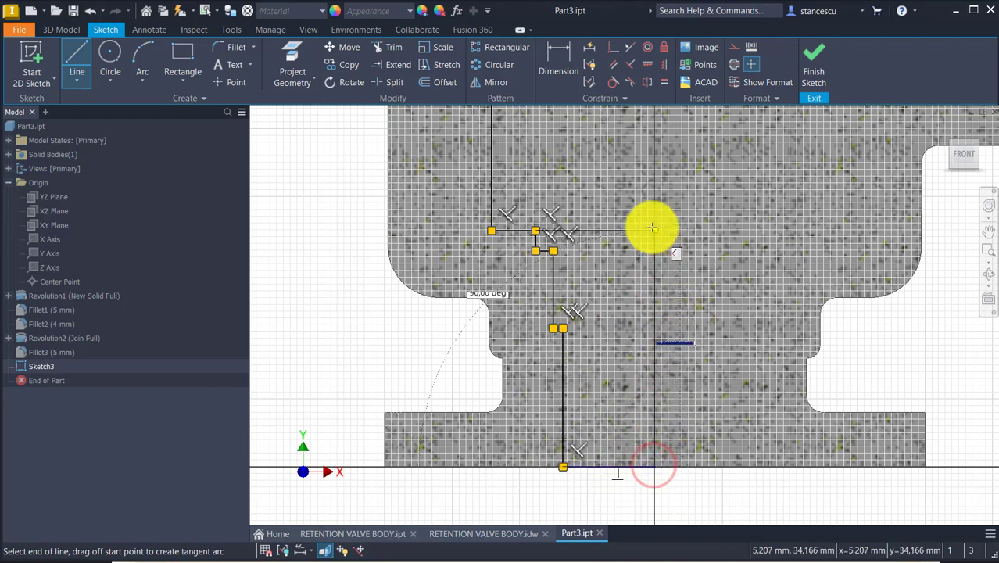
pyautogui.moveTo(653, 227); pyautogui.dragTo(610, 497, button='middle')
pyautogui.moveTo(644, 183); pyautogui.dragTo(622, 388, button='middle')
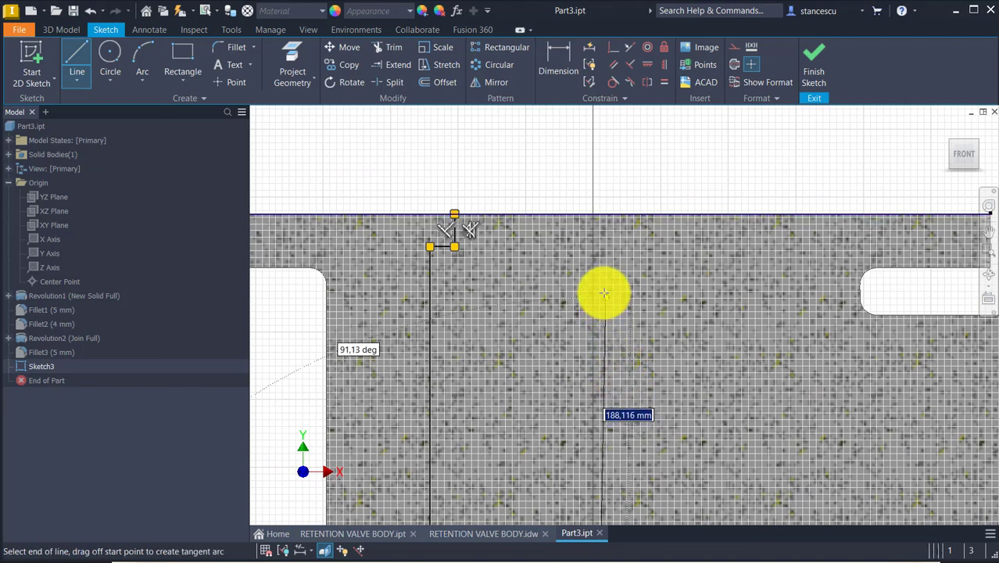
pyautogui.doubleClick(592, 214)
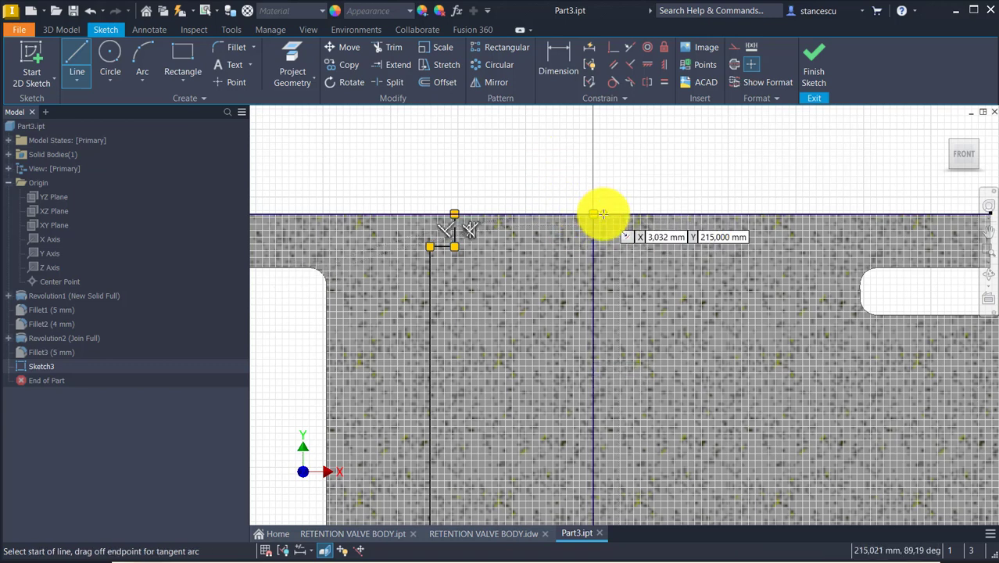
pyautogui.click(593, 213)
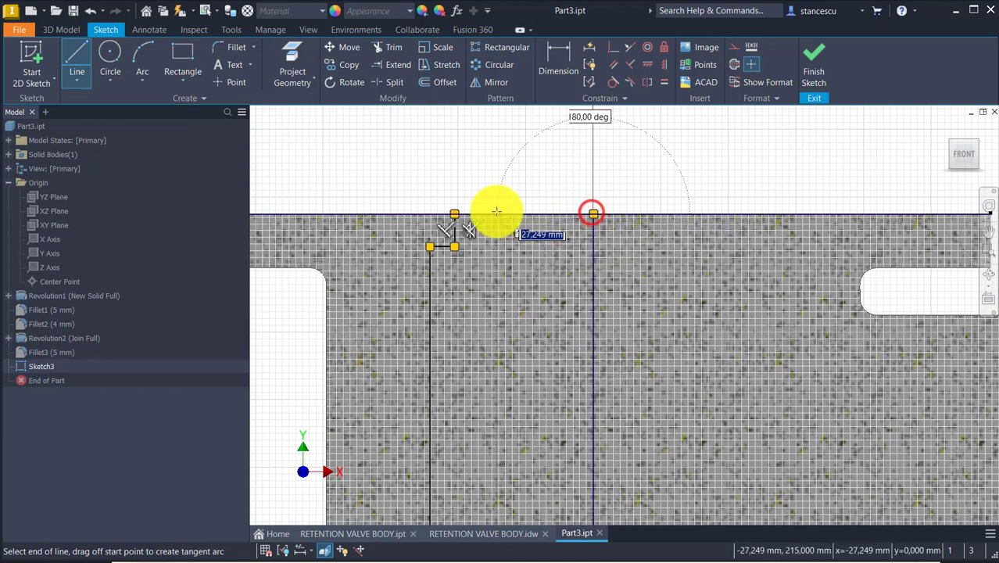
pyautogui.click(453, 214)
pyautogui.press('Escape')
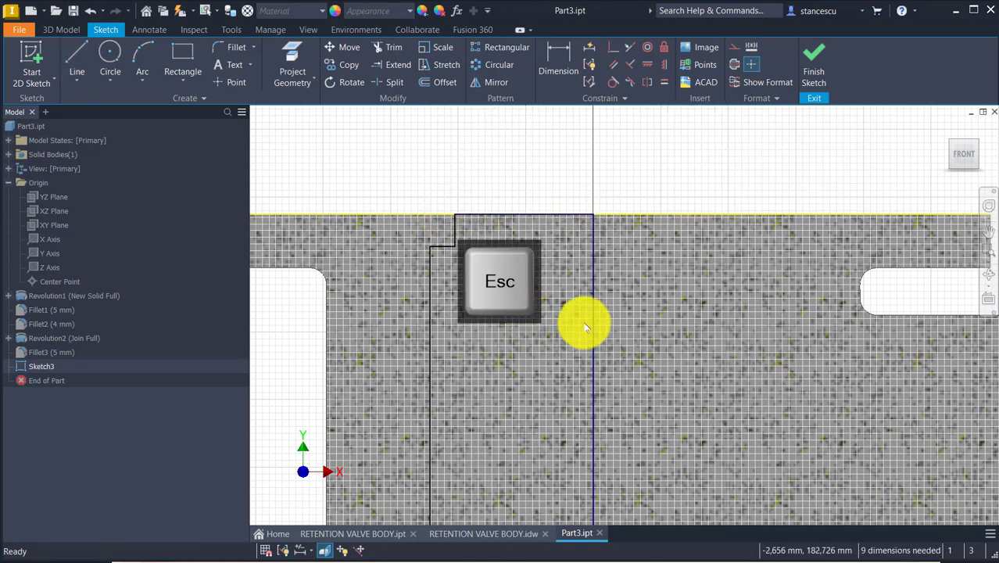
# Step: Convert the profile's axis line to a centerline and dimension the long cavity wall to a 138 mm diameter about it
pyautogui.click(610, 276)
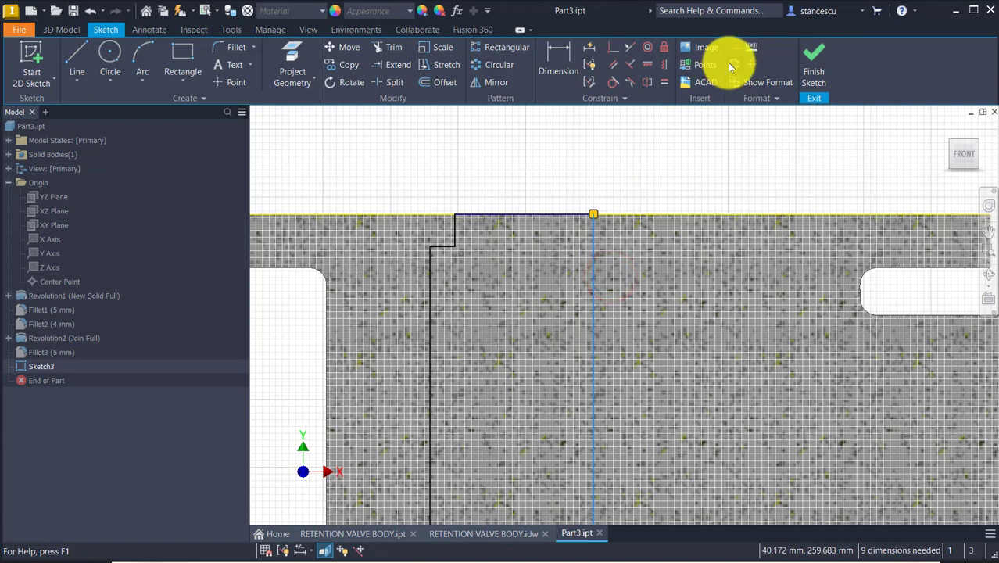
pyautogui.click(558, 64)
pyautogui.click(431, 301)
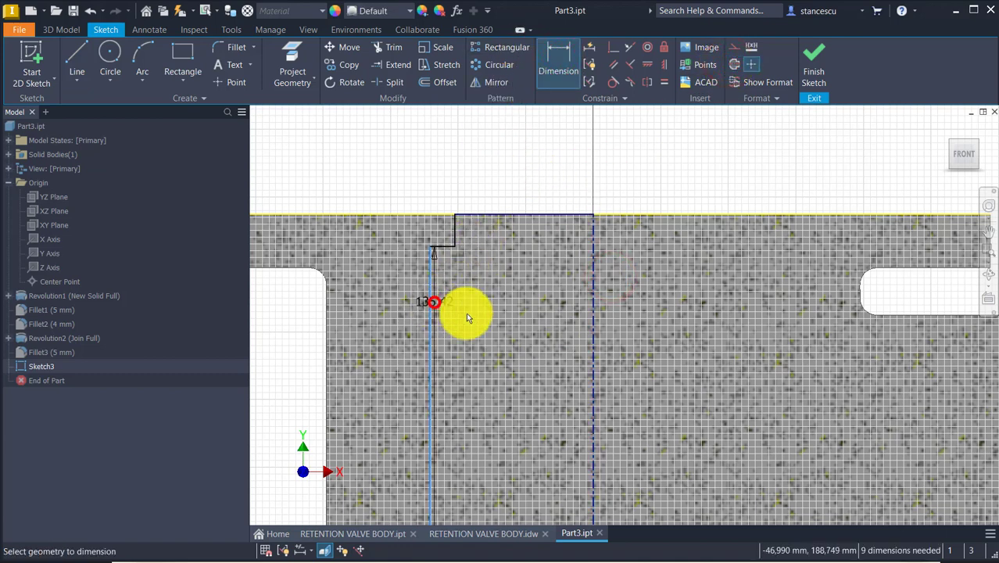
pyautogui.click(591, 367)
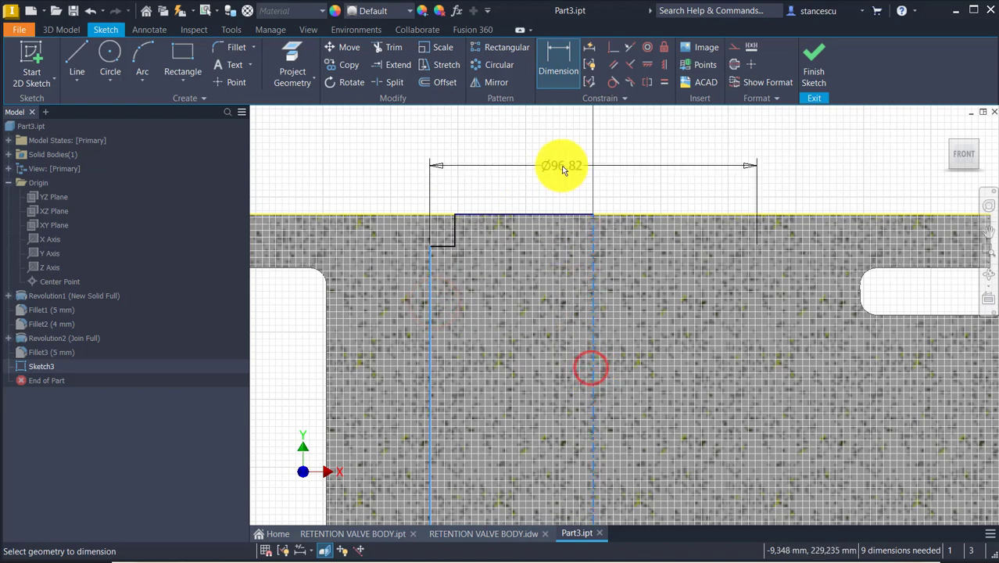
pyautogui.click(562, 168)
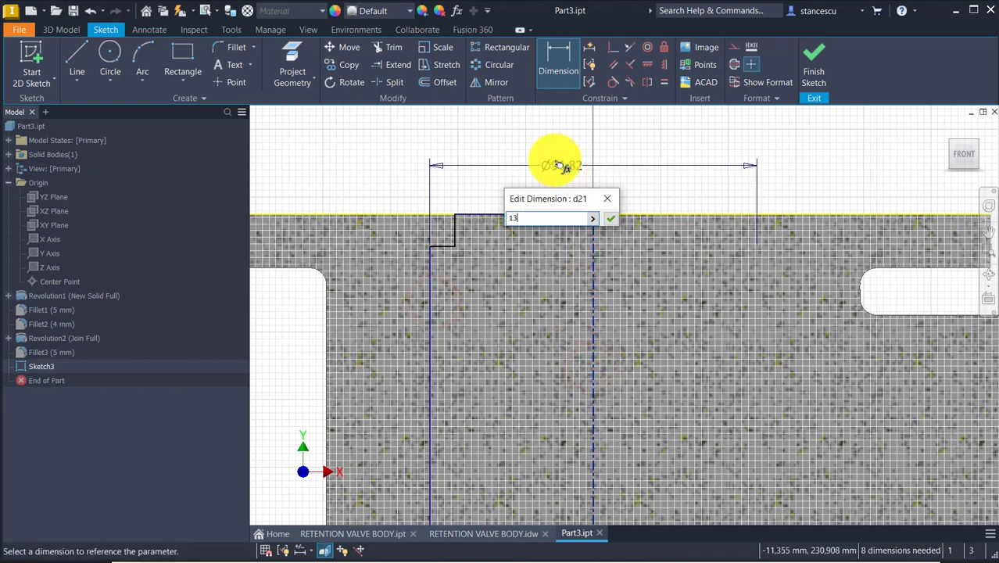
pyautogui.write('138')
pyautogui.press('Return')
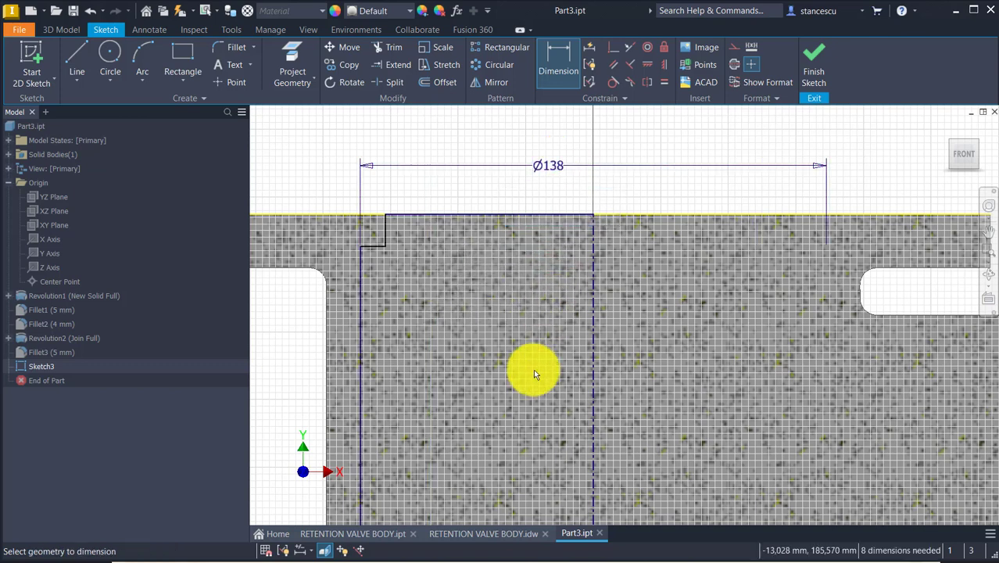
# Step: Dimension the cavity's top opening to a 130 mm diameter and its lip to a depth of 5 mm
pyautogui.click(386, 234)
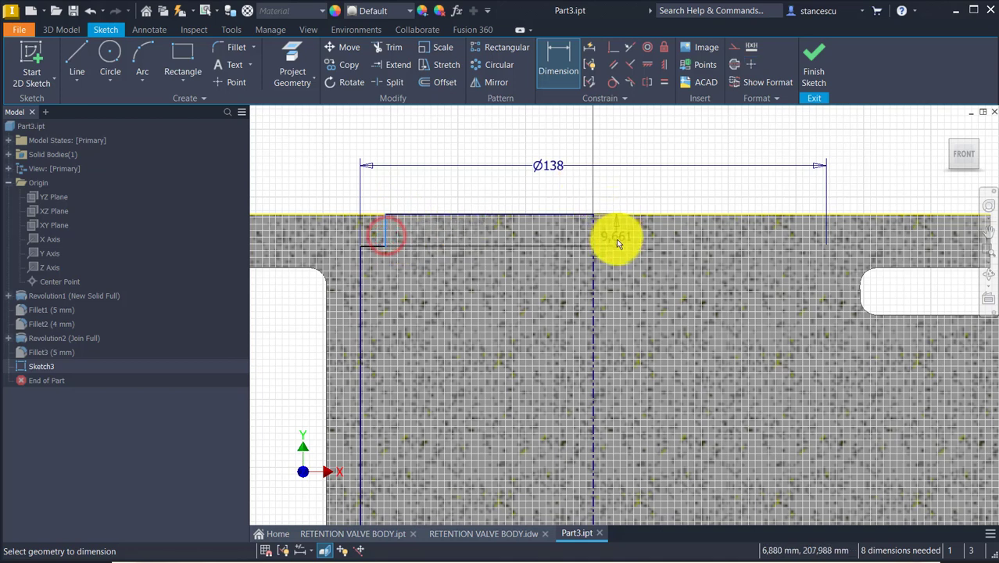
pyautogui.click(592, 238)
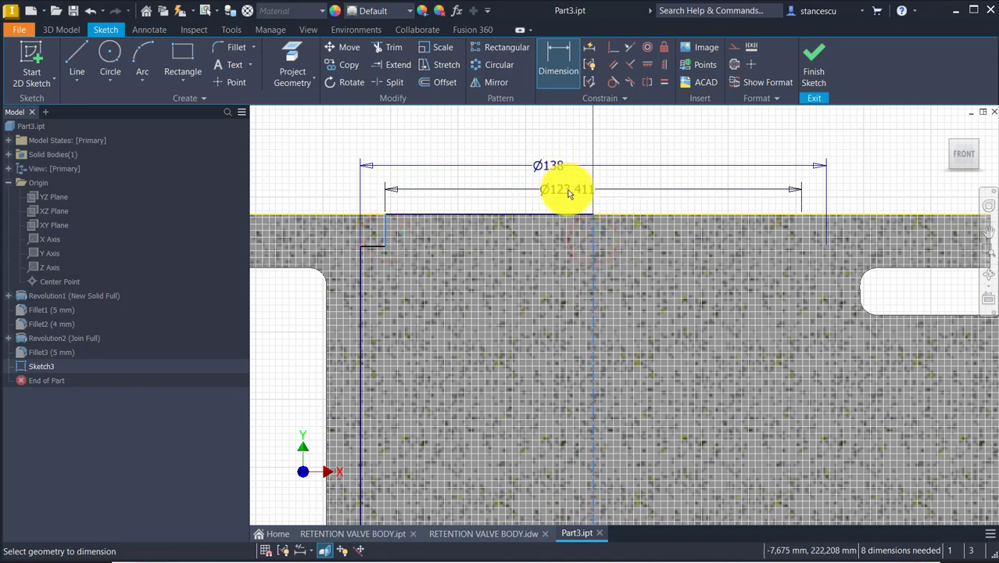
pyautogui.click(568, 191)
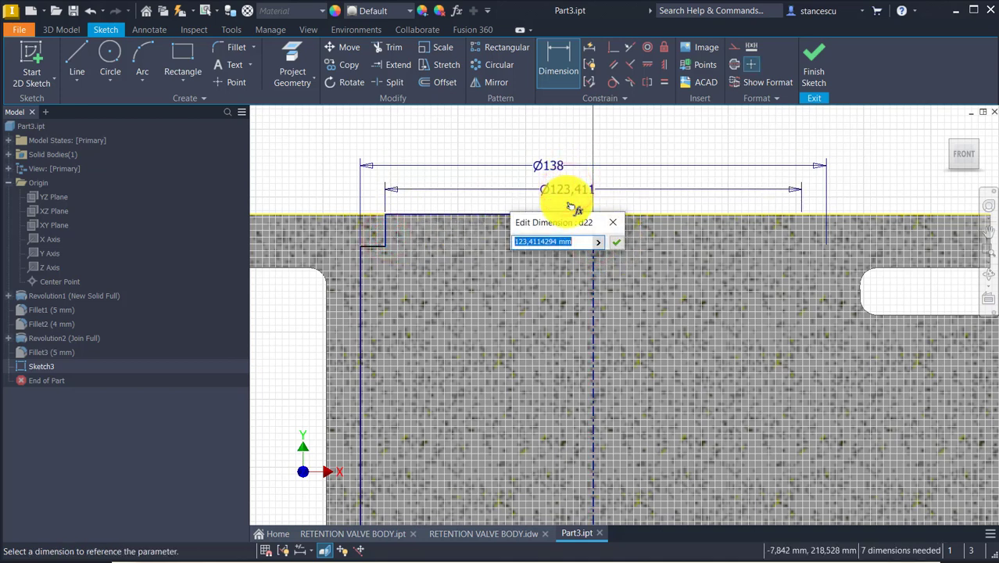
pyautogui.press('Return')
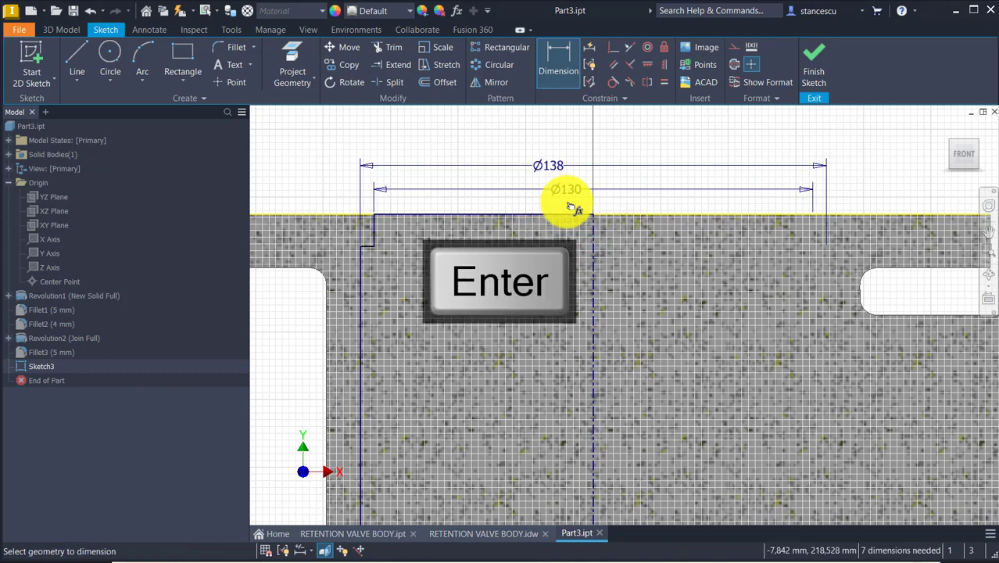
pyautogui.click(375, 237)
pyautogui.click(419, 232)
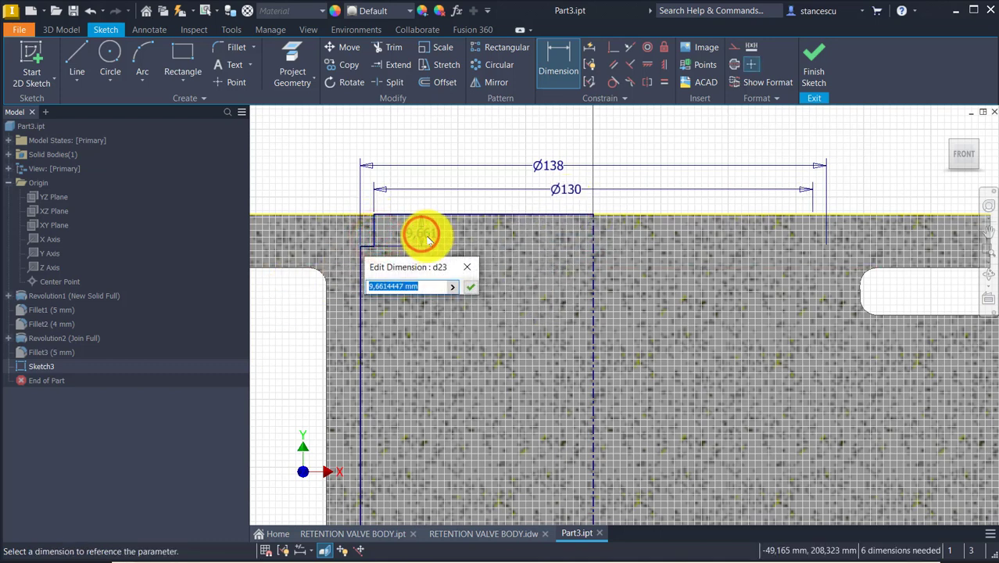
pyautogui.write('5')
pyautogui.press('Return')
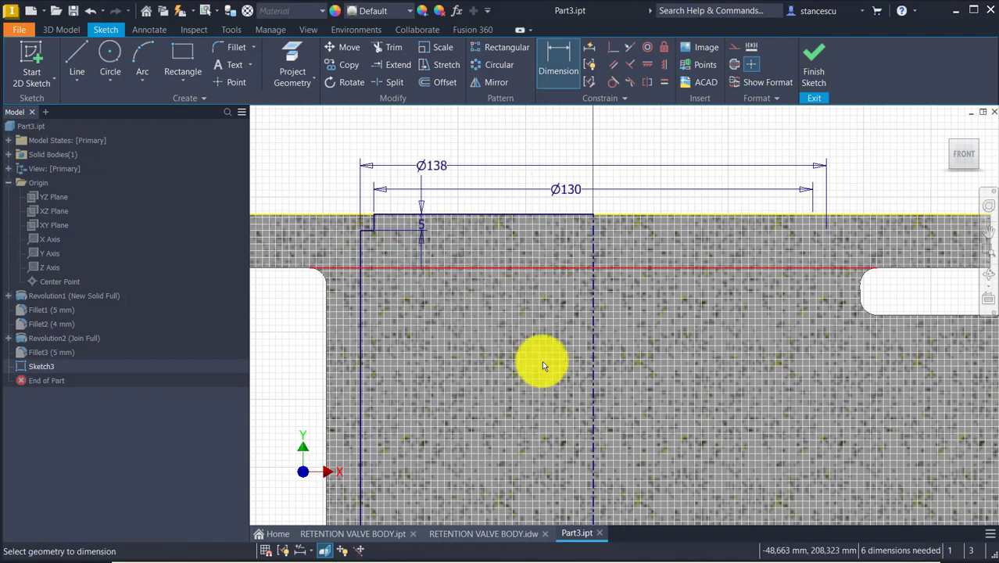
# Step: Set the distance from the main cavity's floor to the underside edge of the valve body to 18 mm
pyautogui.moveTo(547, 404)
pyautogui.mouseDown(button='middle')
pyautogui.moveTo(607, 200)
pyautogui.moveTo(584, 204)
pyautogui.mouseUp(button='middle')
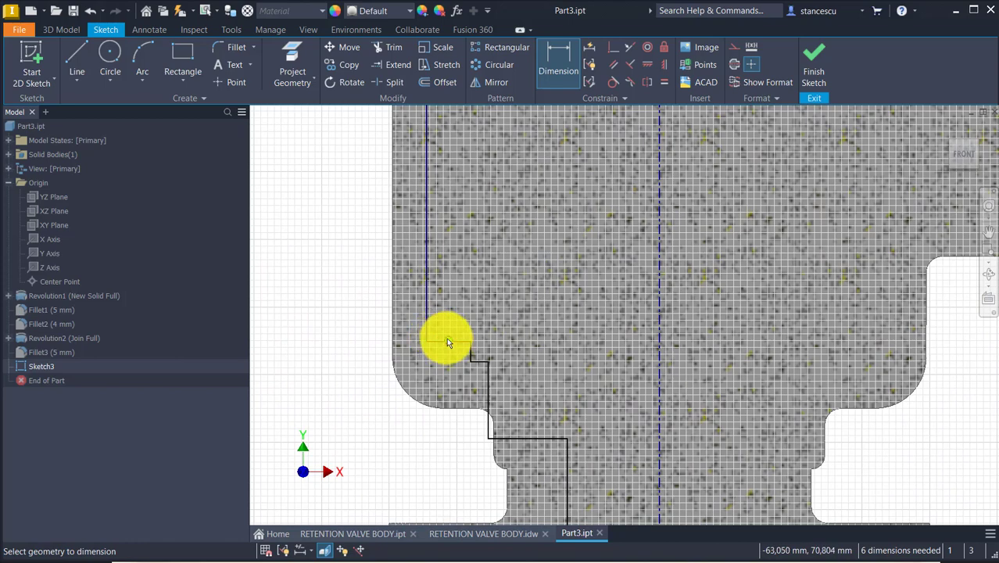
pyautogui.click(459, 341)
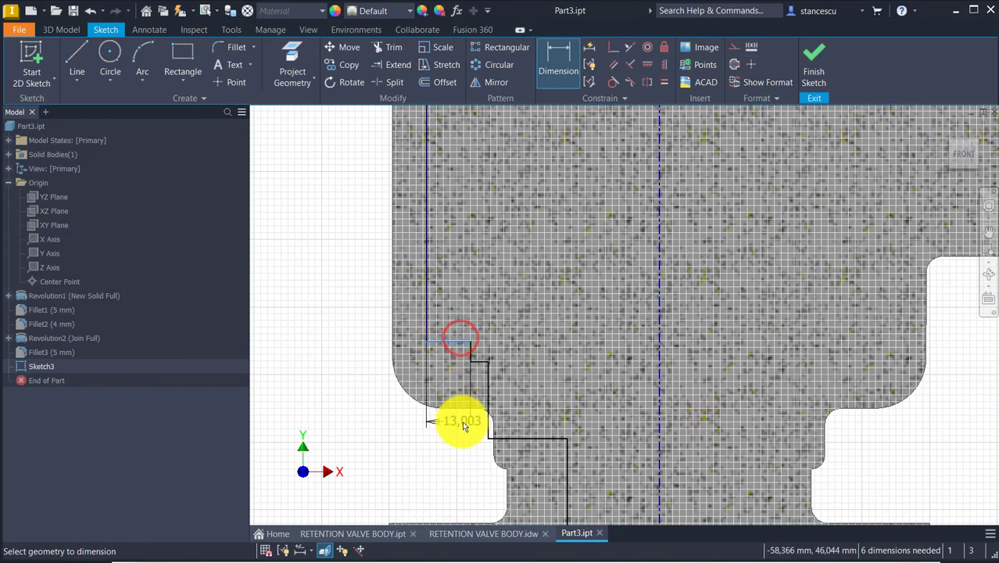
pyautogui.click(459, 409)
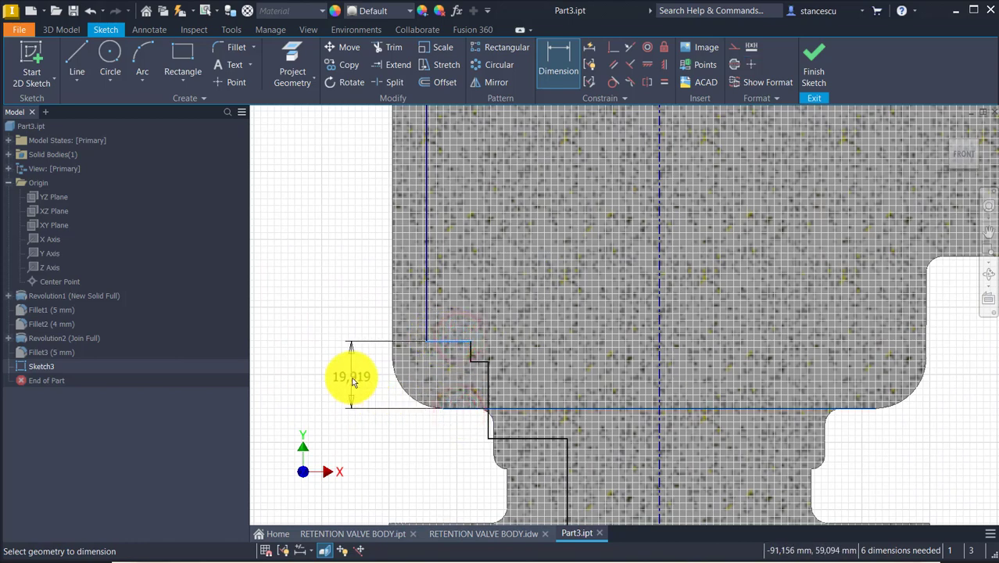
pyautogui.click(350, 378)
pyautogui.write('18')
pyautogui.press('Return')
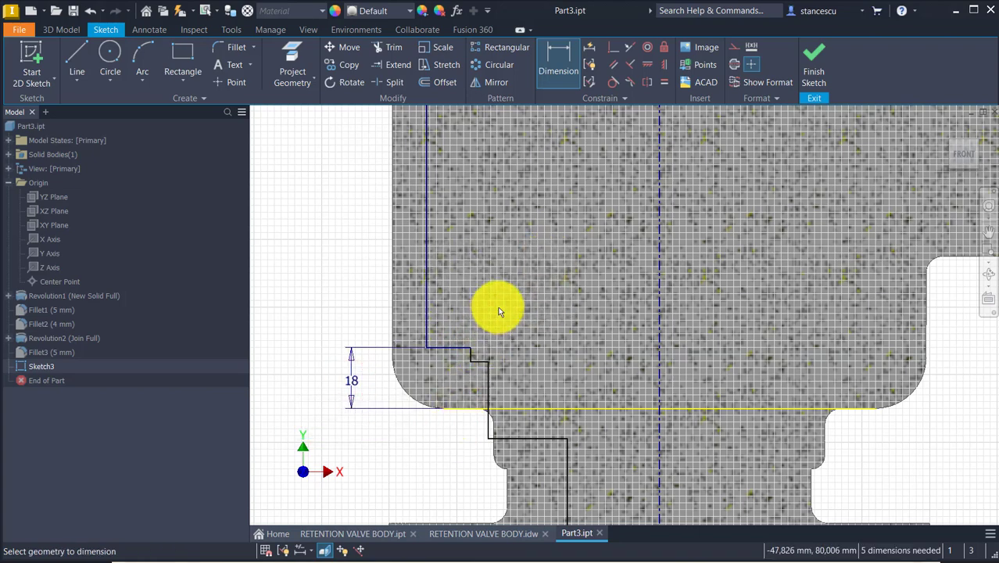
# Step: Dimension the small step below the main cavity's floor to a depth of 7 mm
pyautogui.scroll(3, 497, 307)
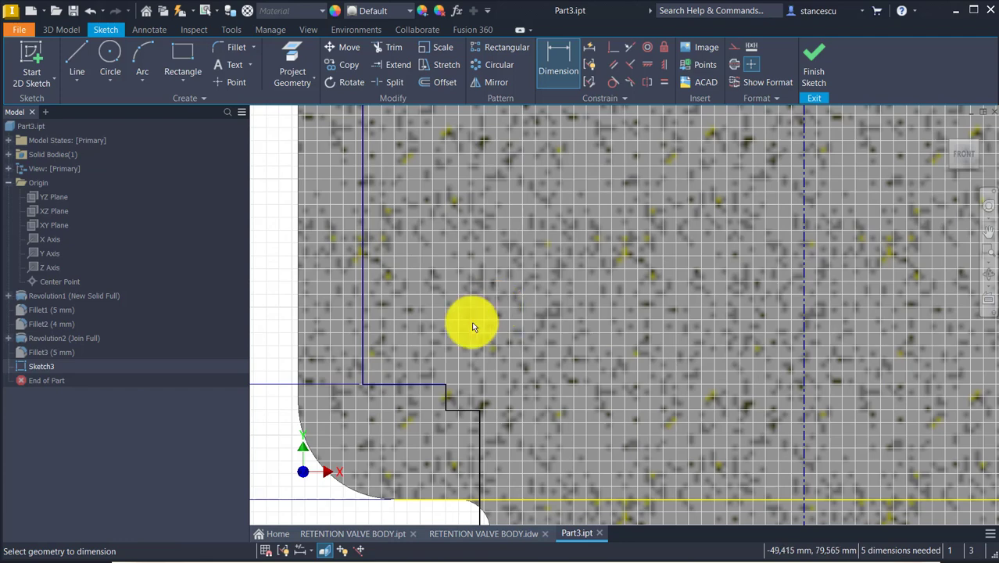
pyautogui.click(470, 408)
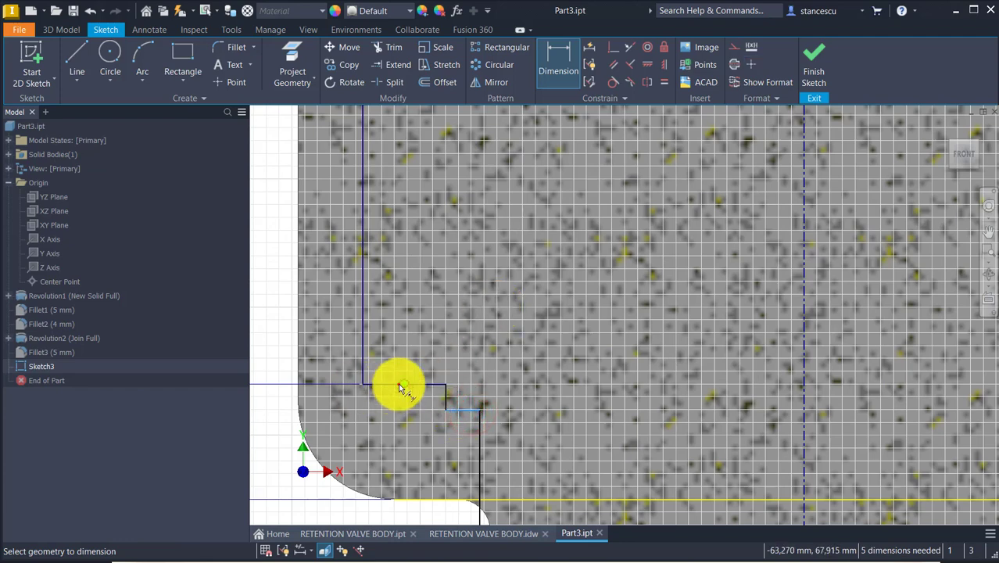
pyautogui.click(400, 384)
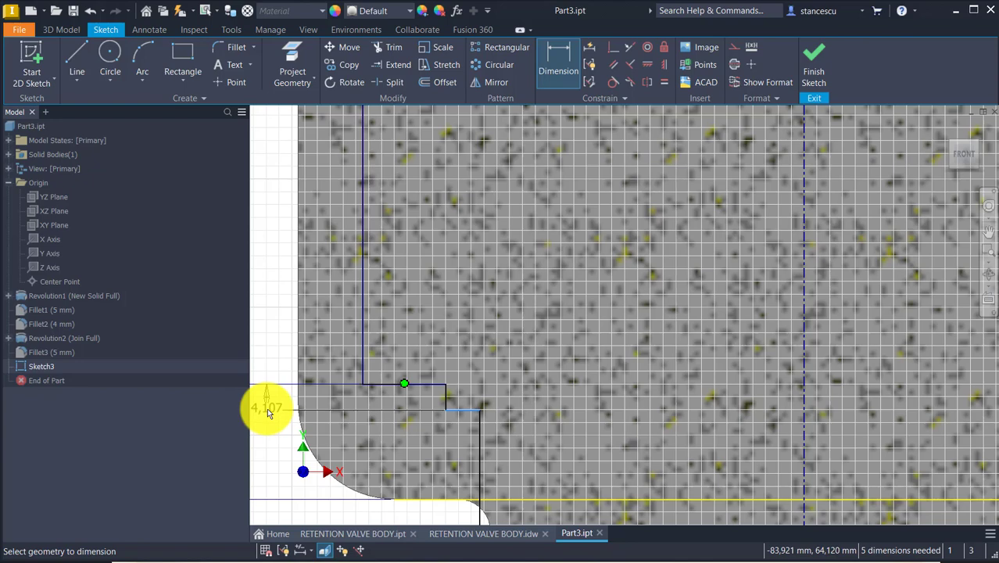
pyautogui.click(268, 409)
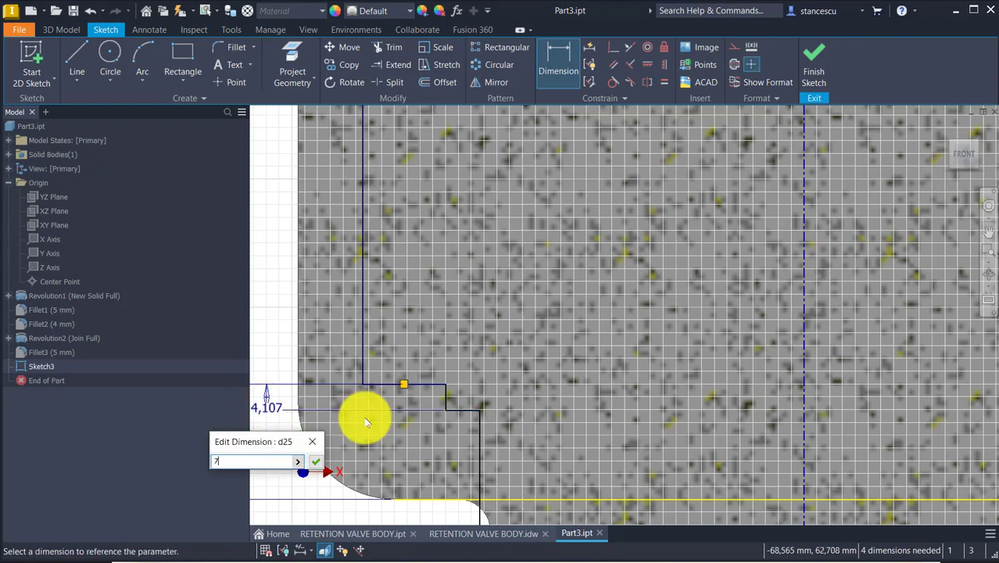
pyautogui.write('7')
pyautogui.press('Return')
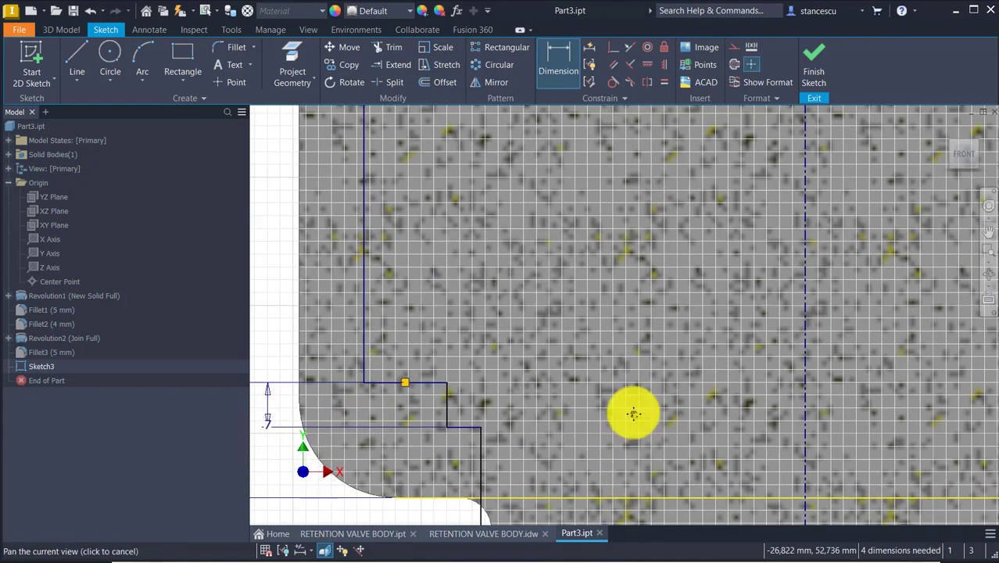
# Step: Dimension the vertical wall below the 7 mm step to a length of 26 mm
pyautogui.moveTo(633, 414); pyautogui.dragTo(628, 207)
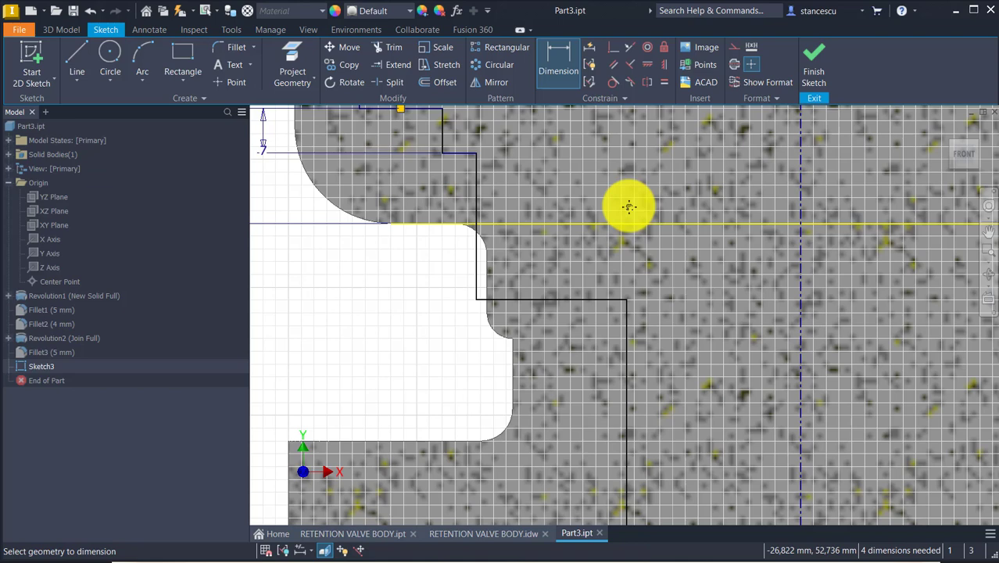
pyautogui.click(478, 264)
pyautogui.moveTo(439, 280); pyautogui.dragTo(519, 412, button='middle')
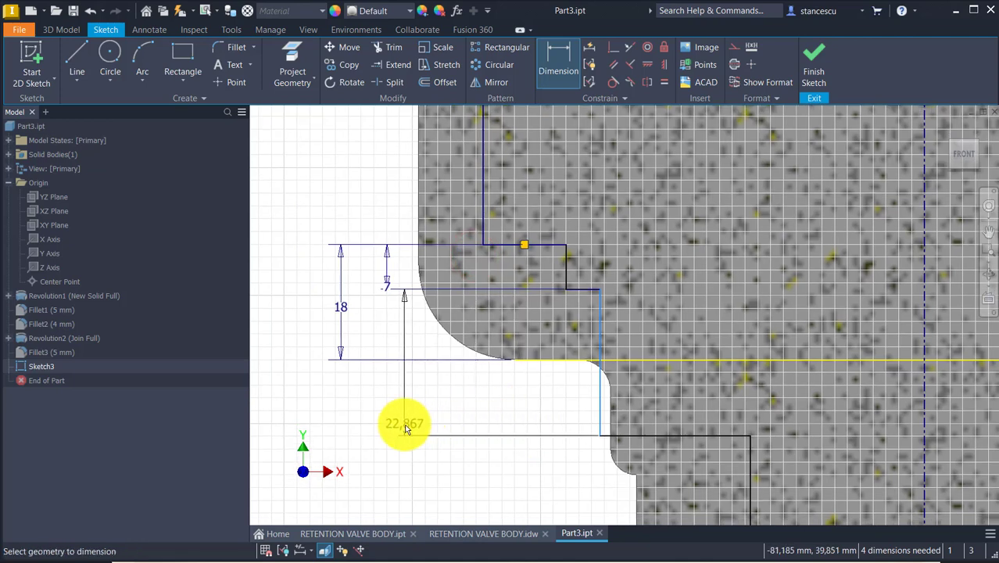
pyautogui.click(397, 424)
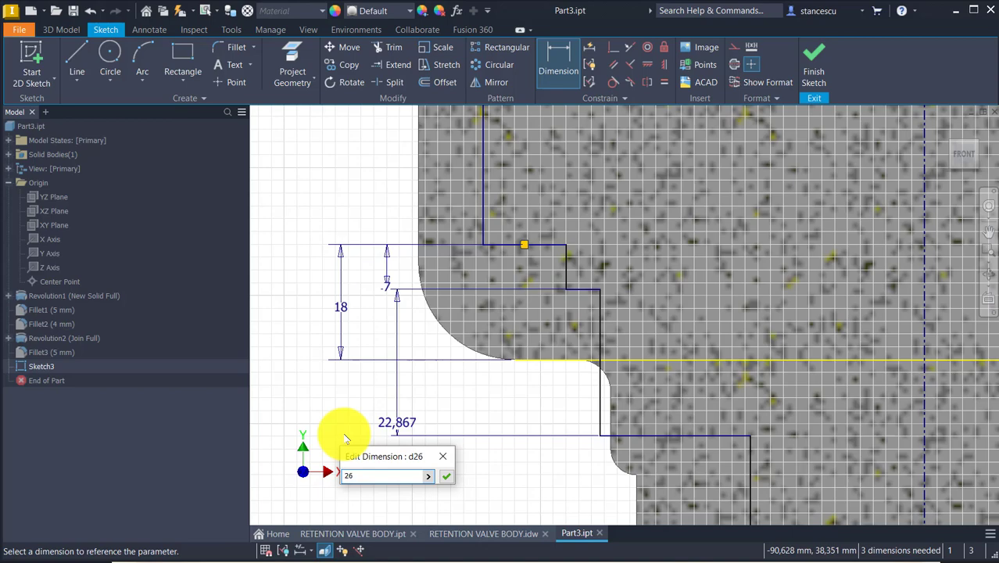
pyautogui.press('Return')
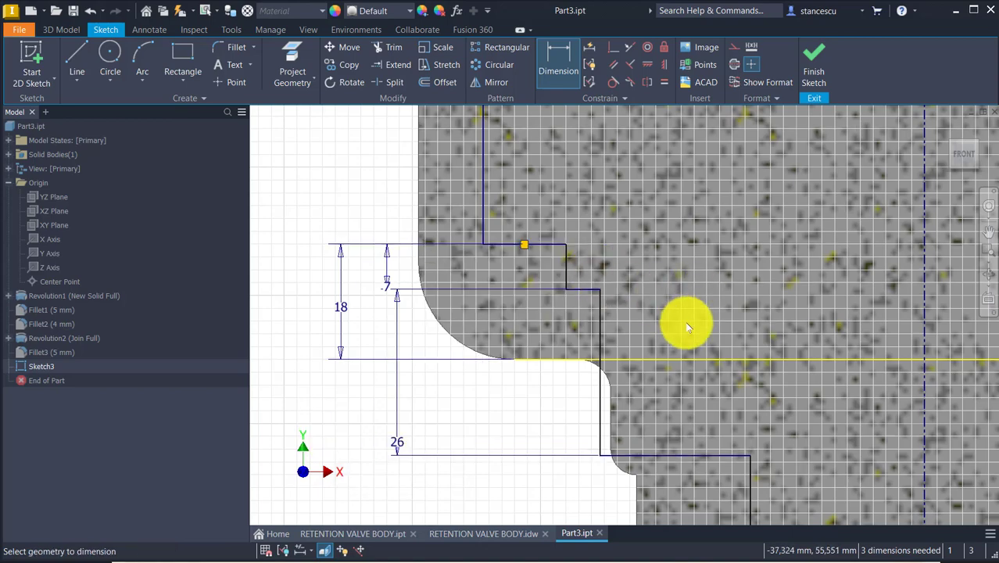
# Step: Dimension the lowest bore wall of the cavity profile to a 70 mm diameter about the centerline
pyautogui.moveTo(688, 326)
pyautogui.mouseDown(button='middle')
pyautogui.moveTo(580, 241)
pyautogui.moveTo(546, 49)
pyautogui.mouseUp(button='middle')
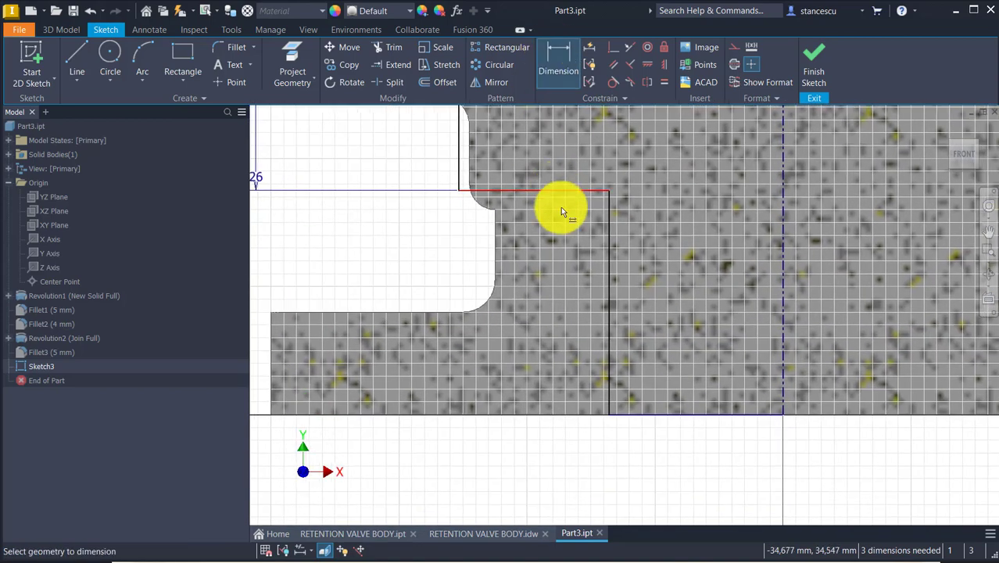
pyautogui.click(607, 353)
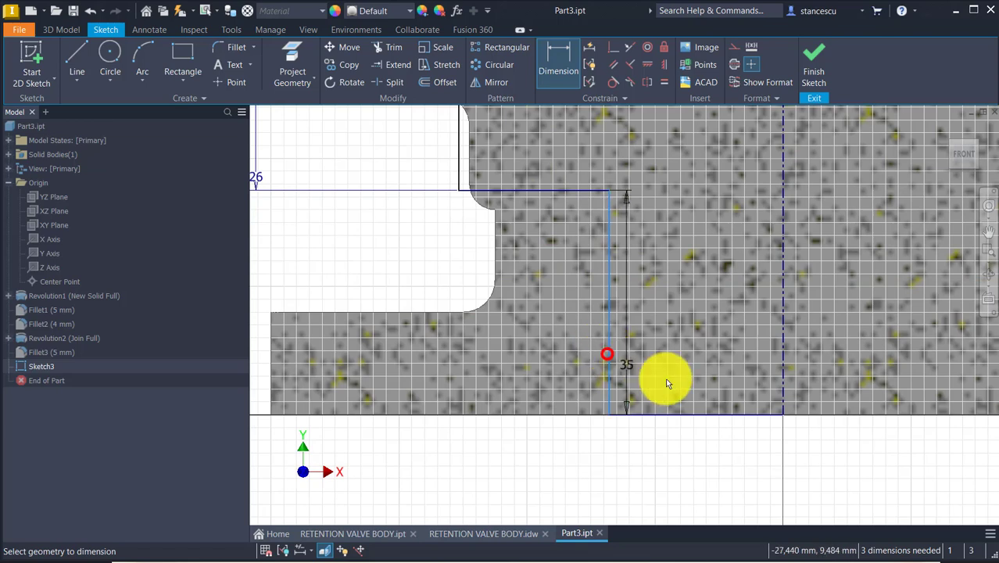
pyautogui.click(783, 373)
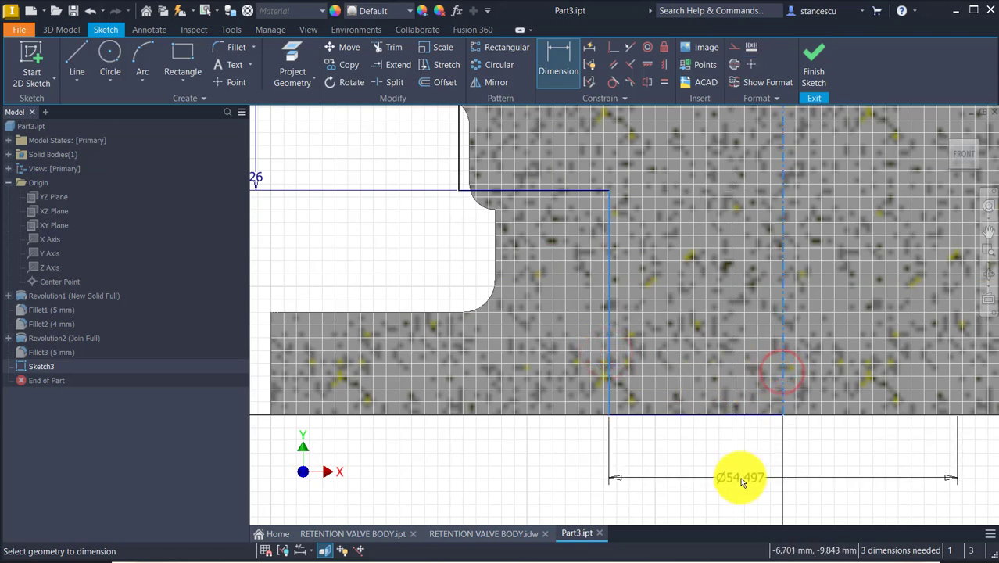
pyautogui.click(741, 481)
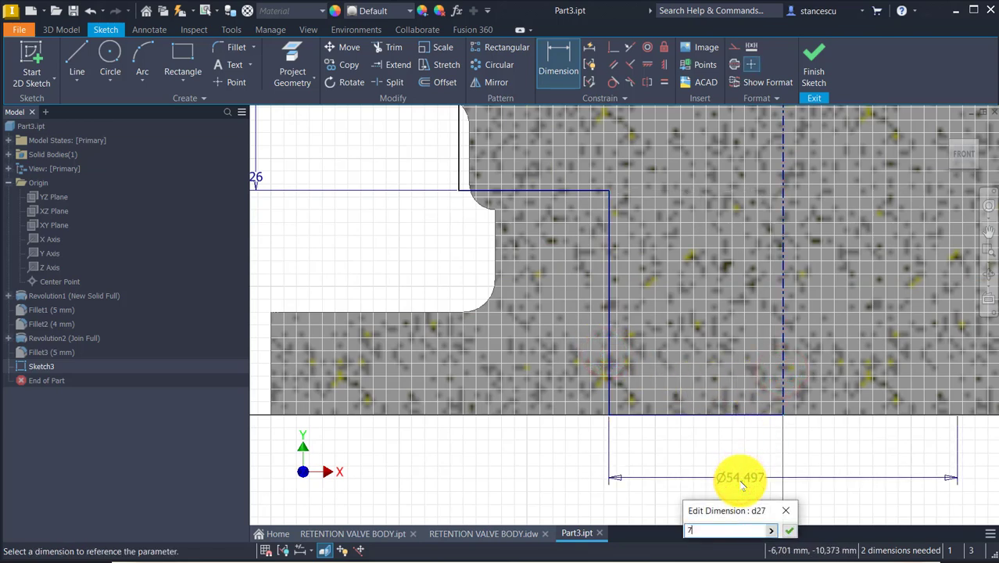
pyautogui.press('Return')
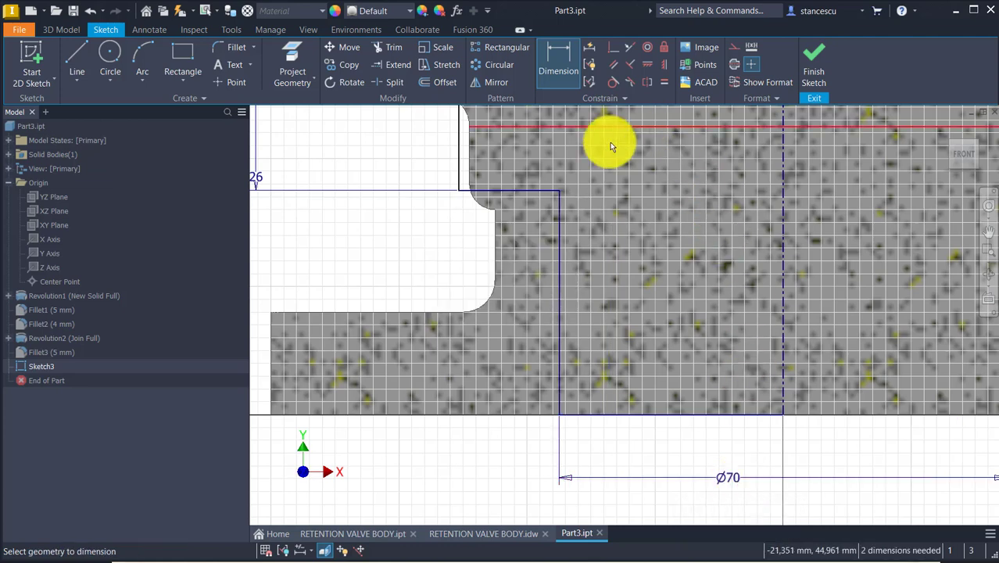
# Step: Dimension the 26 mm long bore wall to a 78 mm diameter about the centerline
pyautogui.click(458, 131)
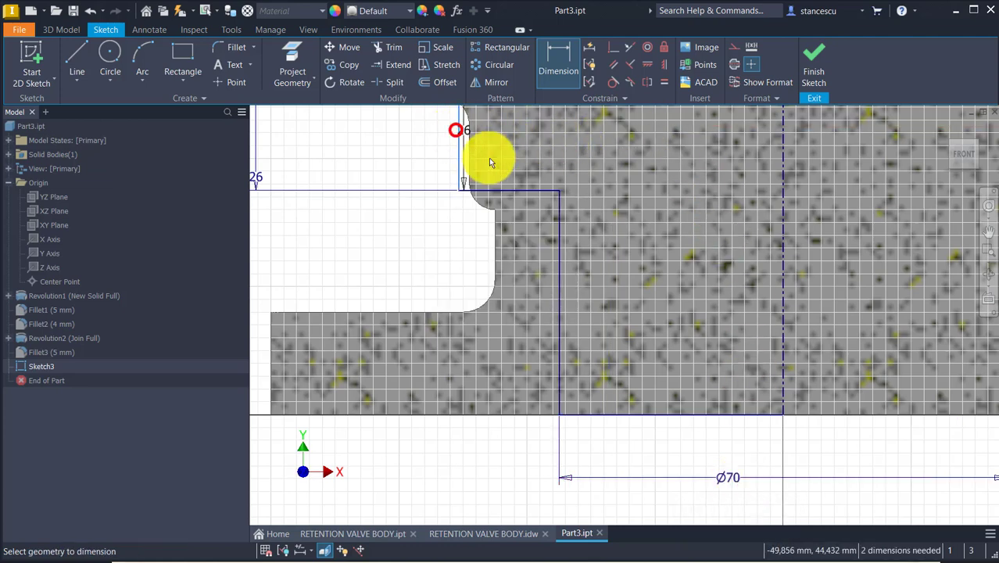
pyautogui.click(779, 374)
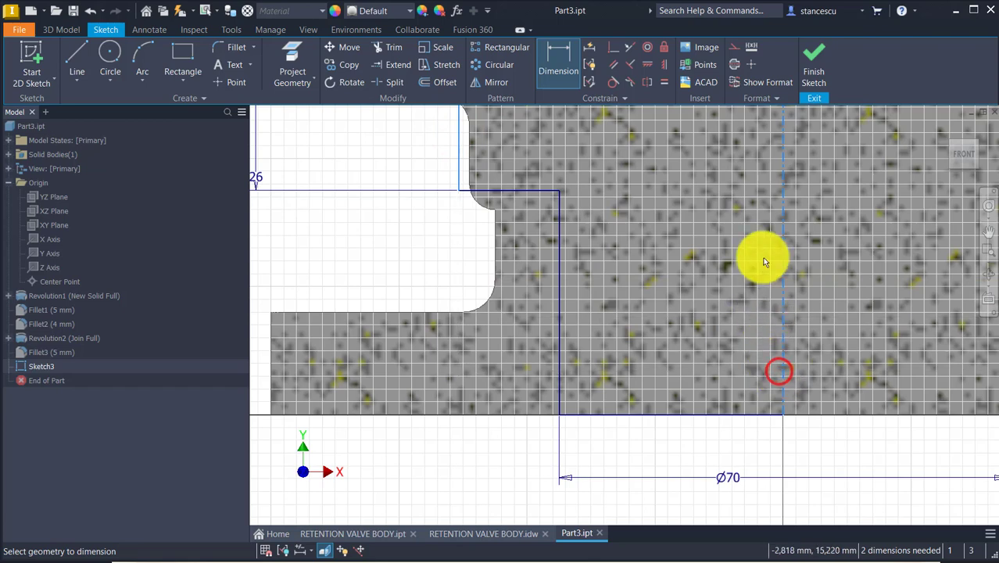
pyautogui.moveTo(765, 261); pyautogui.dragTo(798, 156, button='middle')
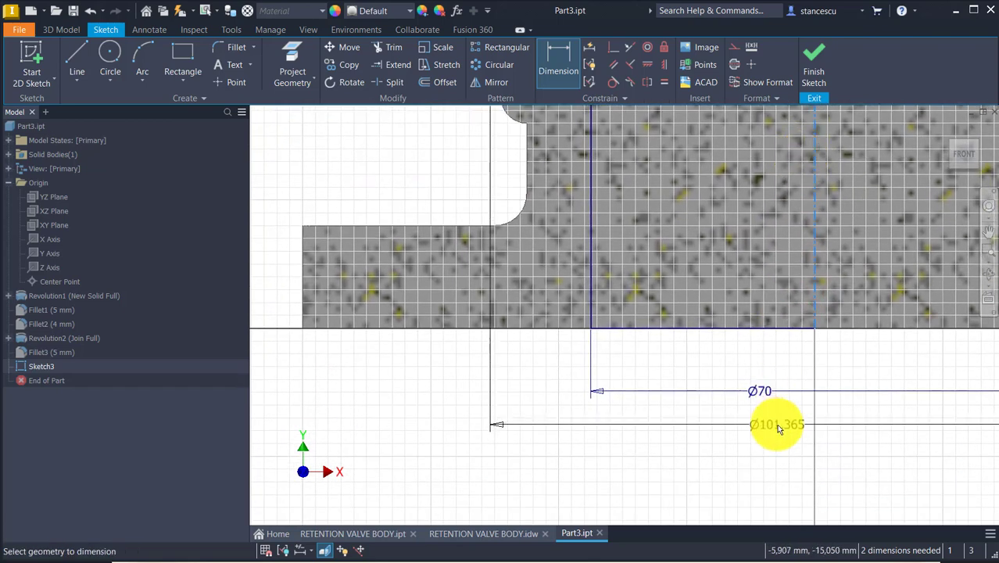
pyautogui.click(776, 425)
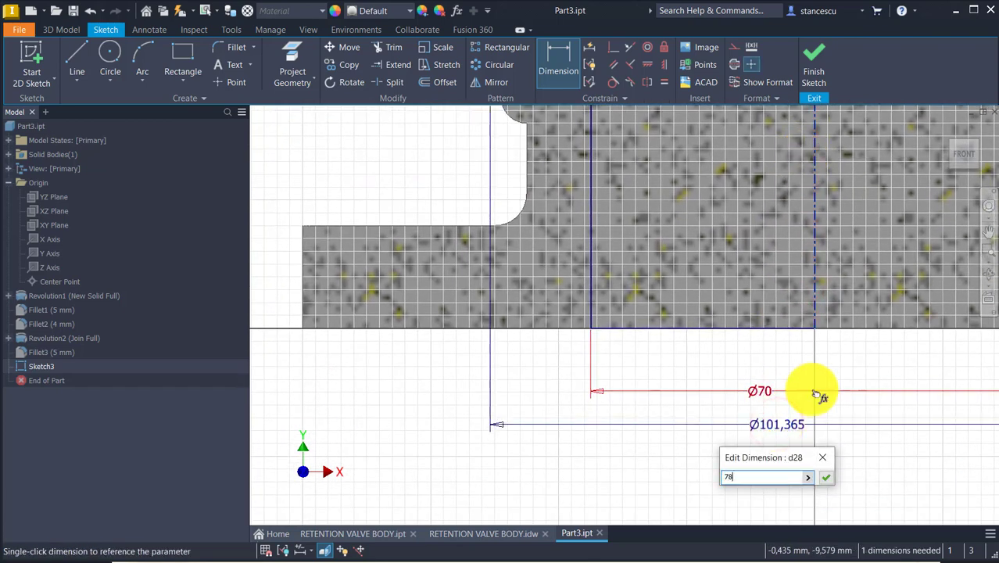
pyautogui.press('Return')
pyautogui.press('Home')
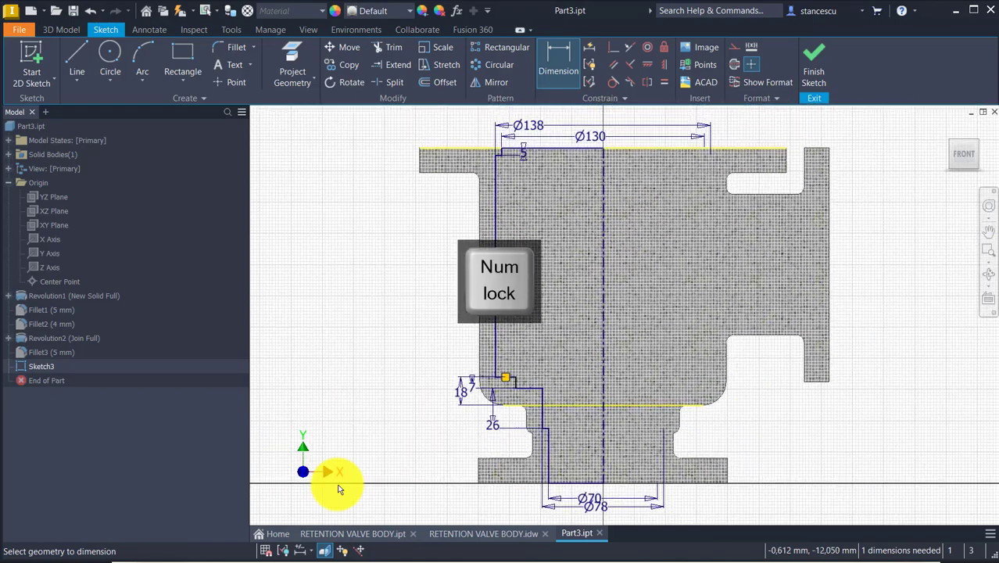
# Step: Dimension the 7 mm deep step's wall to a 115 mm diameter about the centerline
pyautogui.scroll(3, 500, 308)
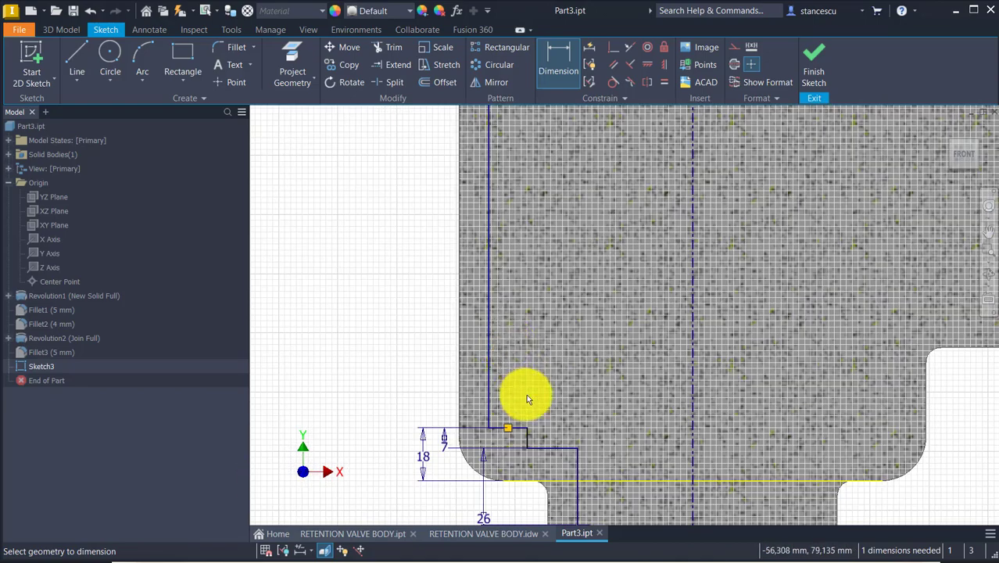
pyautogui.scroll(3, 528, 435)
pyautogui.click(526, 435)
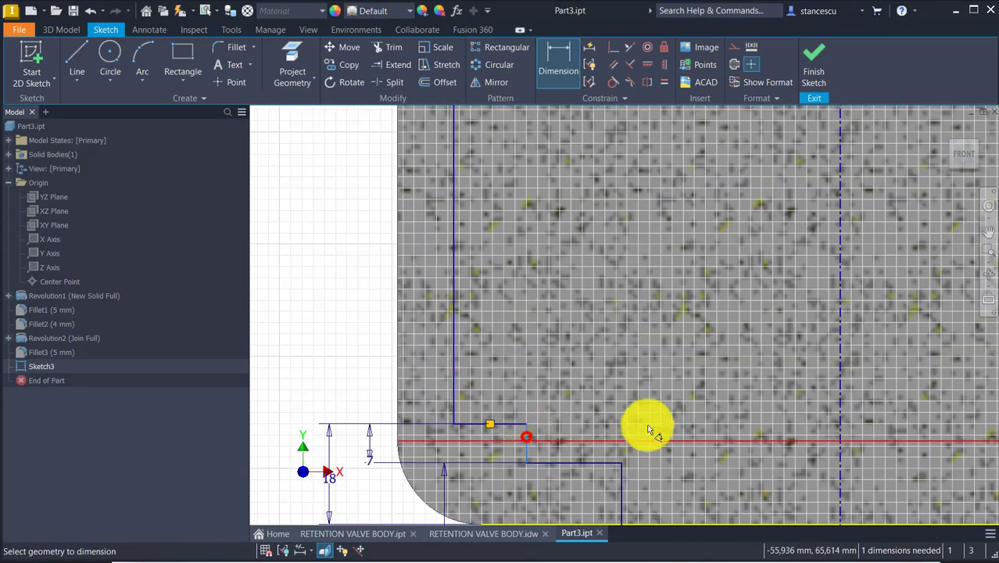
pyautogui.click(838, 406)
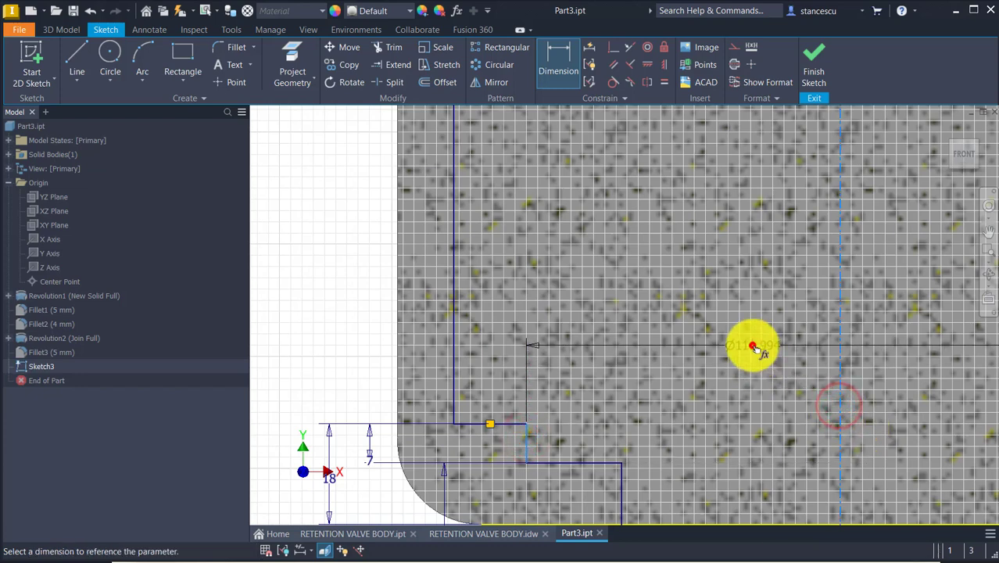
pyautogui.click(752, 346)
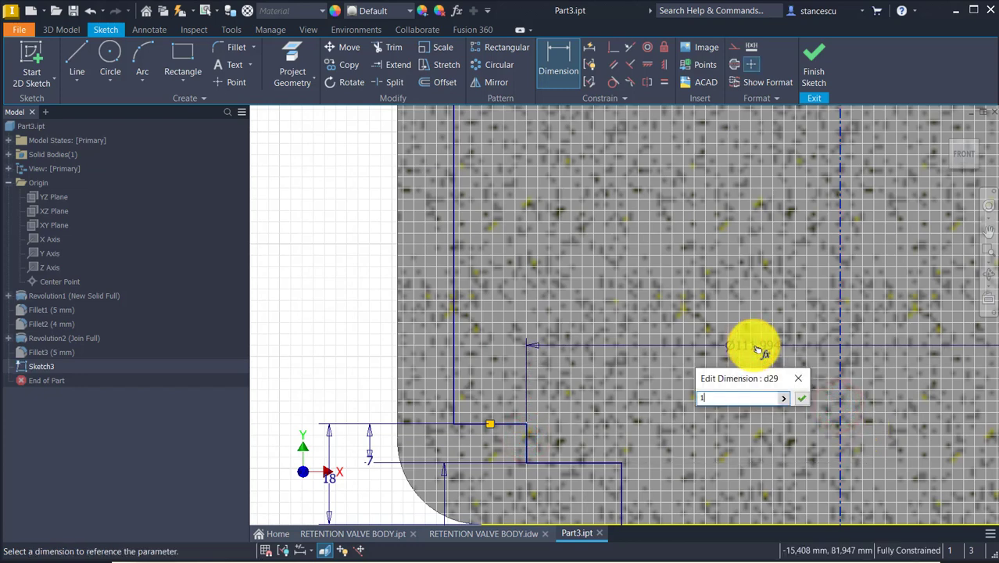
pyautogui.press('Return')
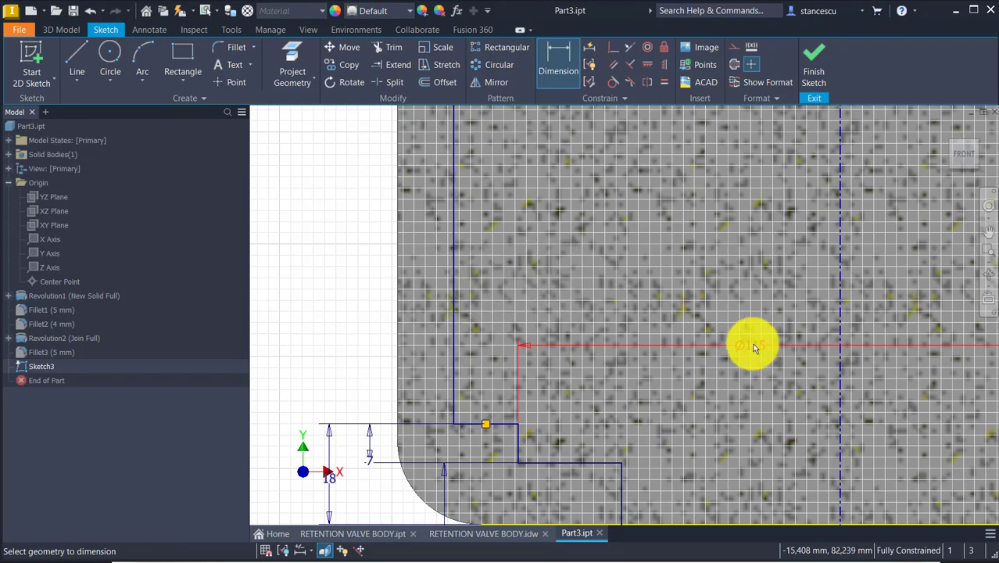
pyautogui.press('Escape')
pyautogui.press('Home')
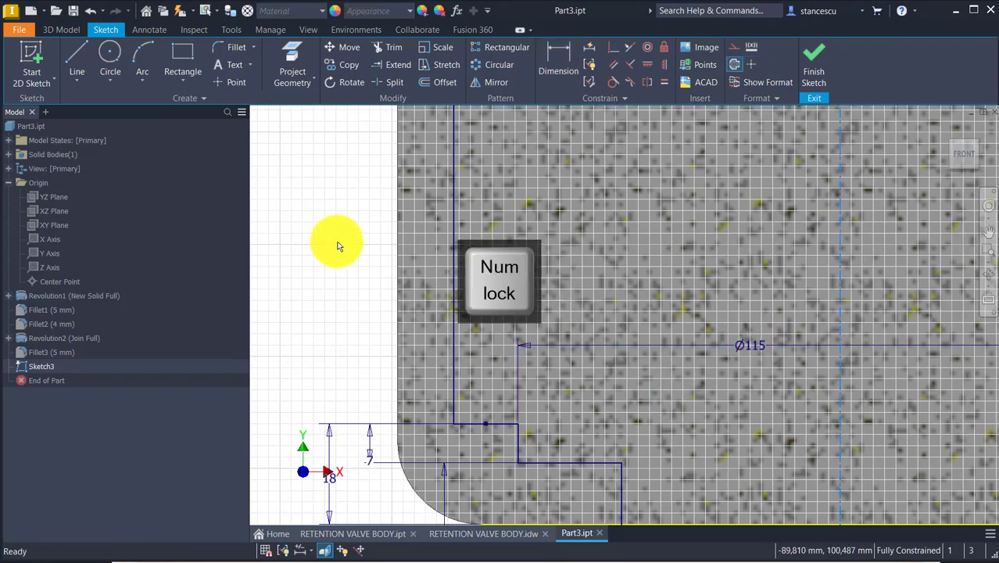
pyautogui.click(427, 272)
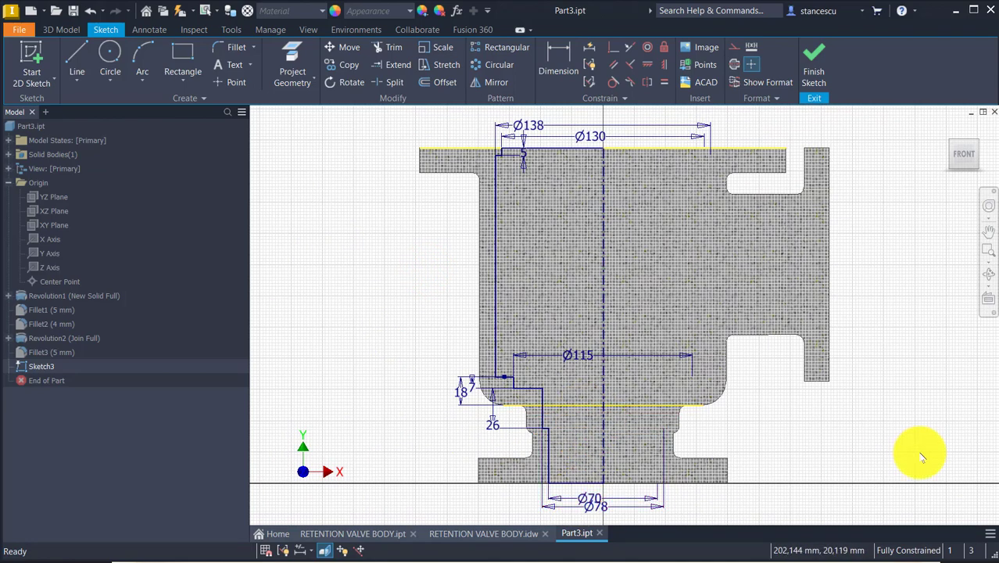
# Step: Delete the projected underside edge of the valve body from the cavity sketch and finish the sketch
pyautogui.click(586, 402)
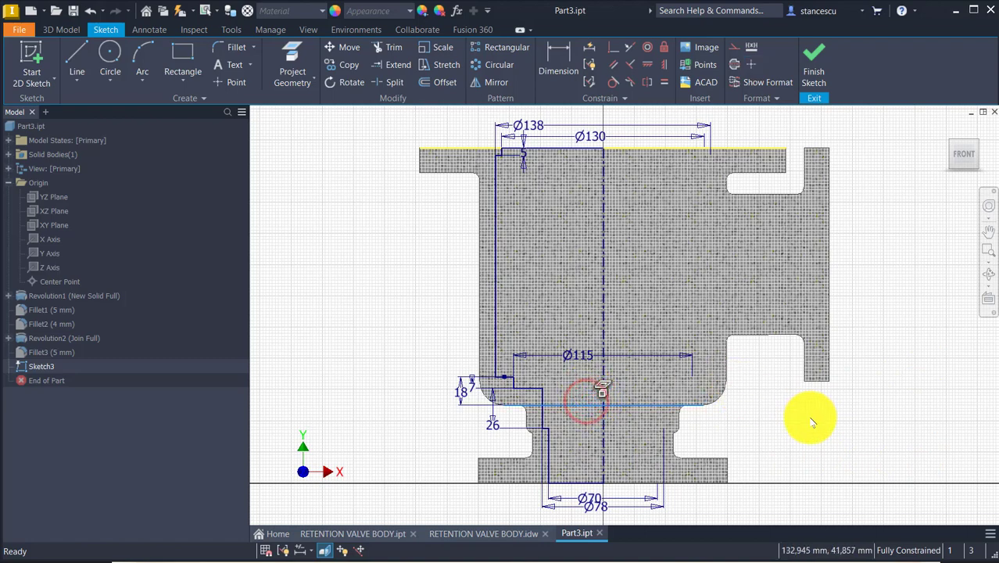
pyautogui.press('Delete')
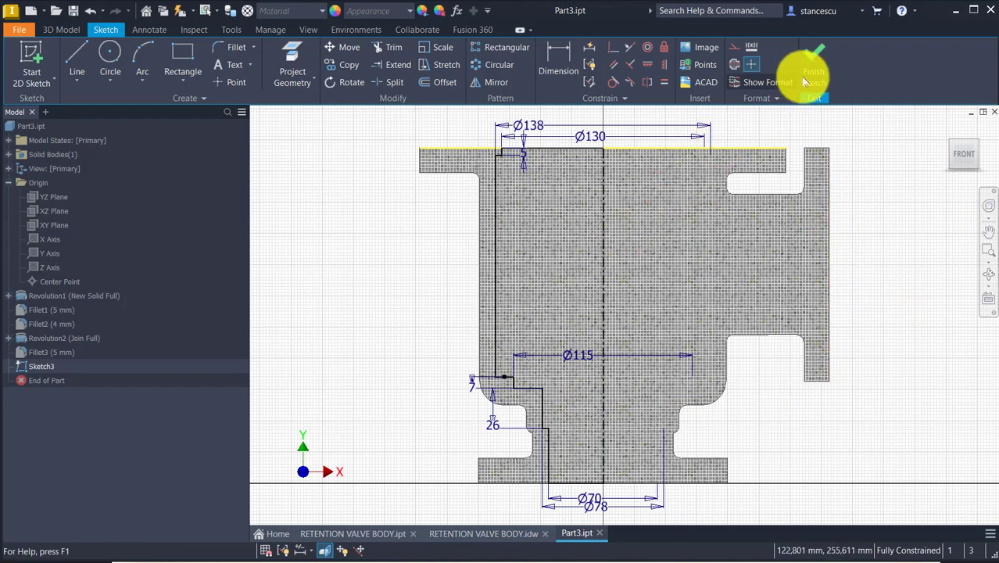
pyautogui.click(823, 57)
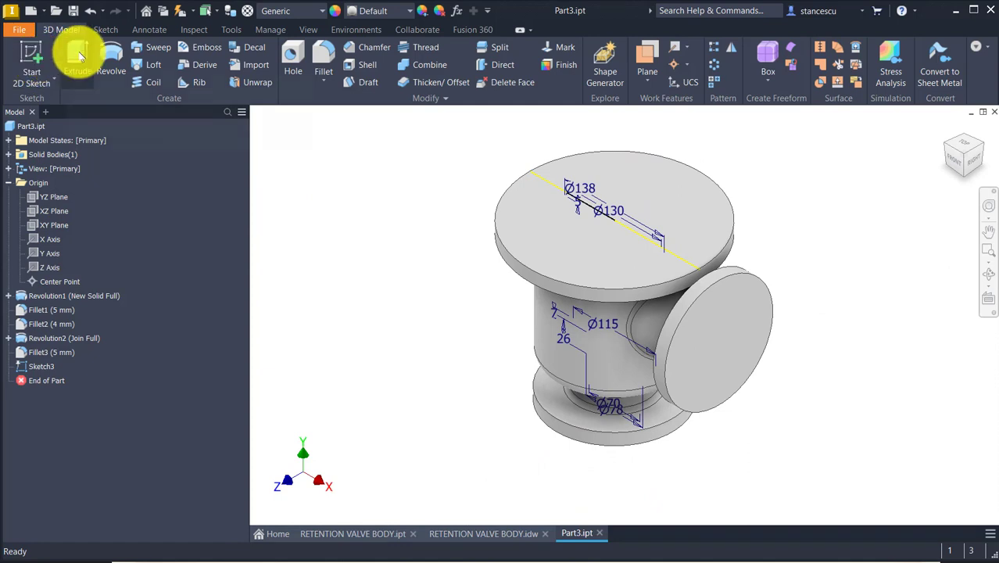
# Step: Revolve the cavity profile a full 360 degrees about its centerline as a cut through the valve body
pyautogui.click(108, 49)
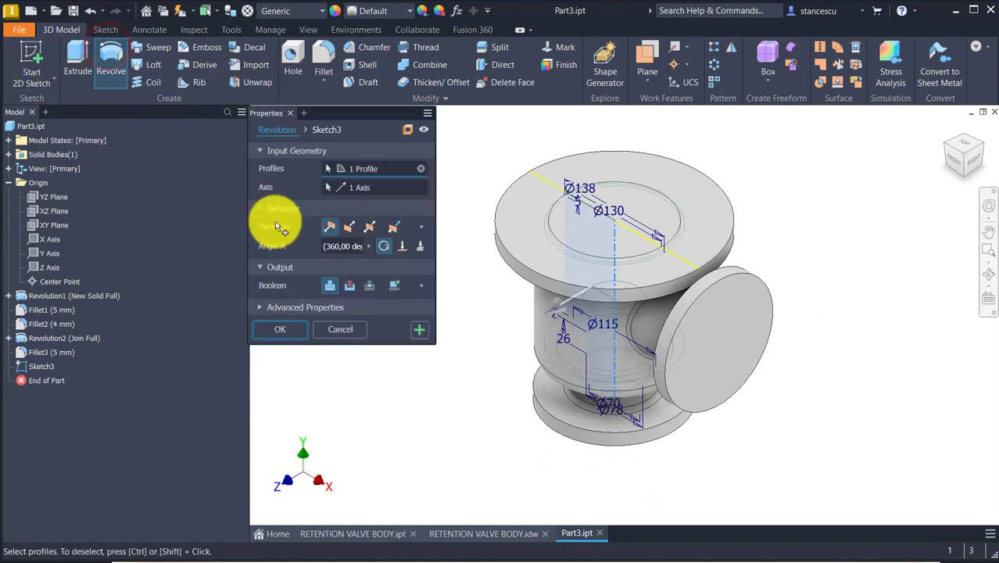
pyautogui.click(349, 286)
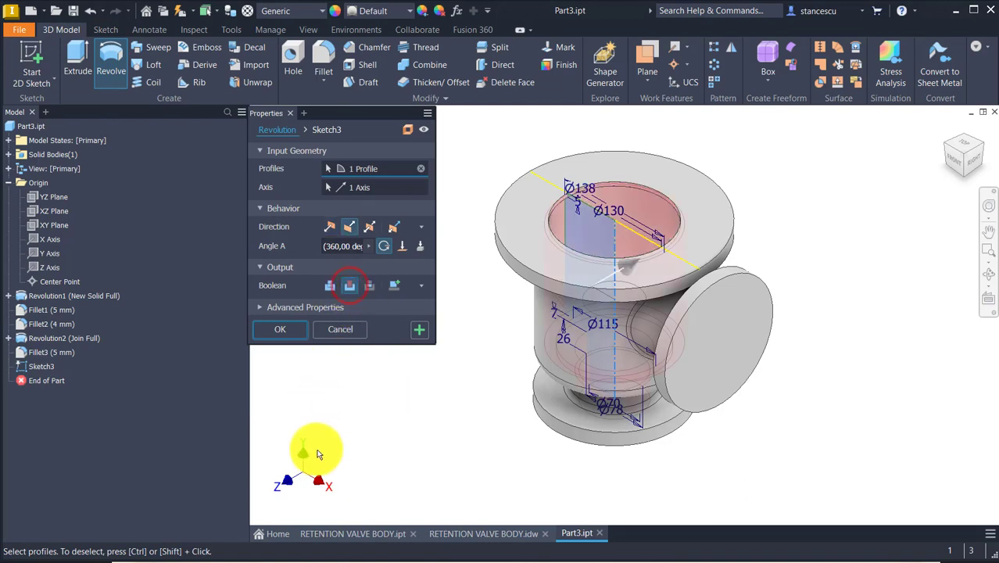
pyautogui.click(290, 328)
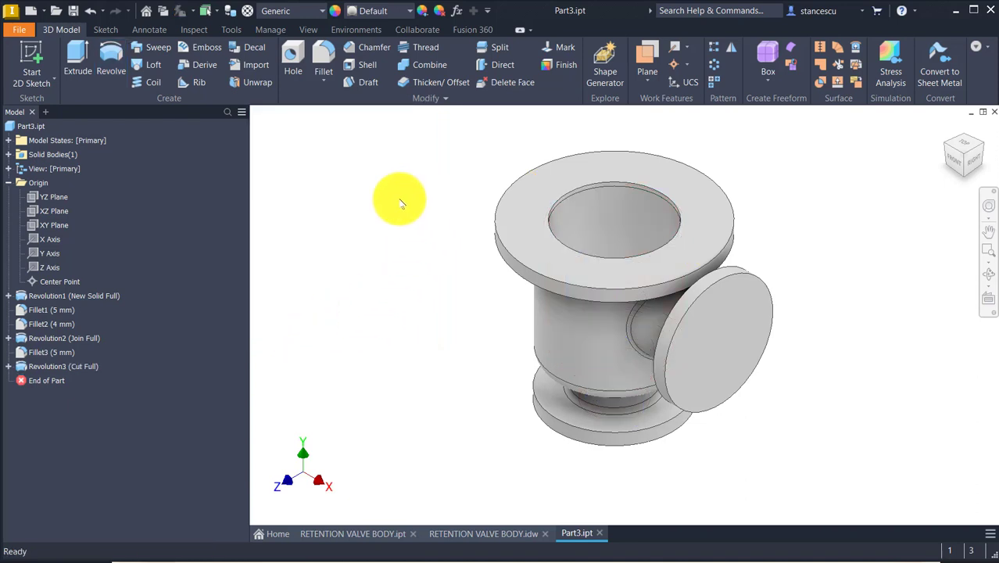
pyautogui.press('Num_Lock')
pyautogui.press('F6')
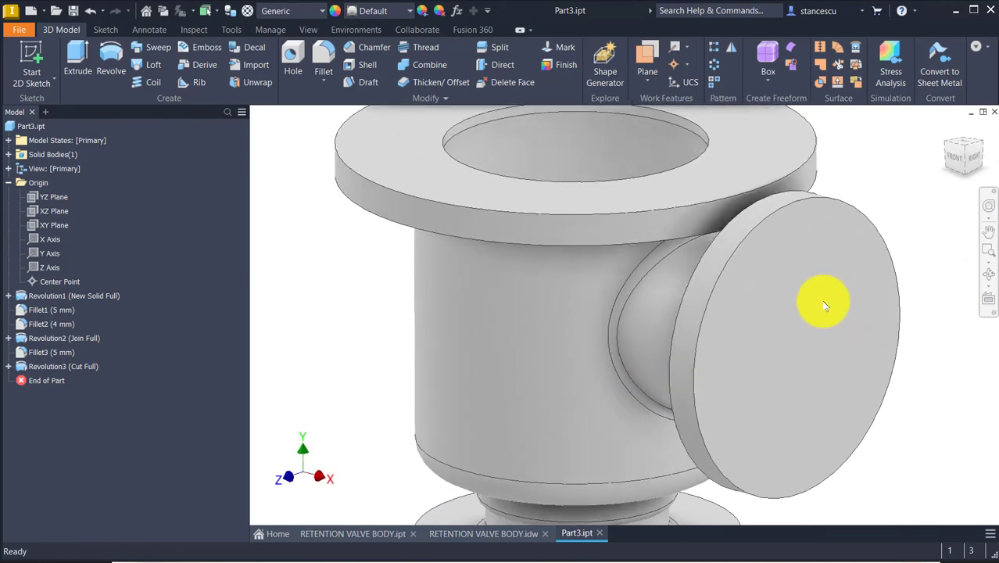
# Step: Check the side port in RETENTION VALVE BODY.idw and place a 70 mm simple hole concentric on the outer face of Part3's side flange
pyautogui.press('F6')
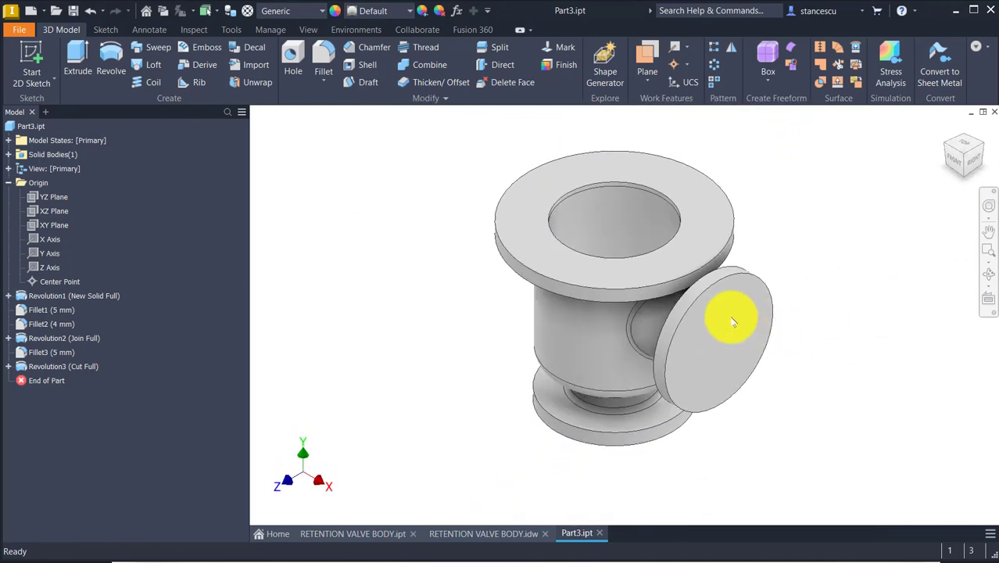
pyautogui.click(858, 229)
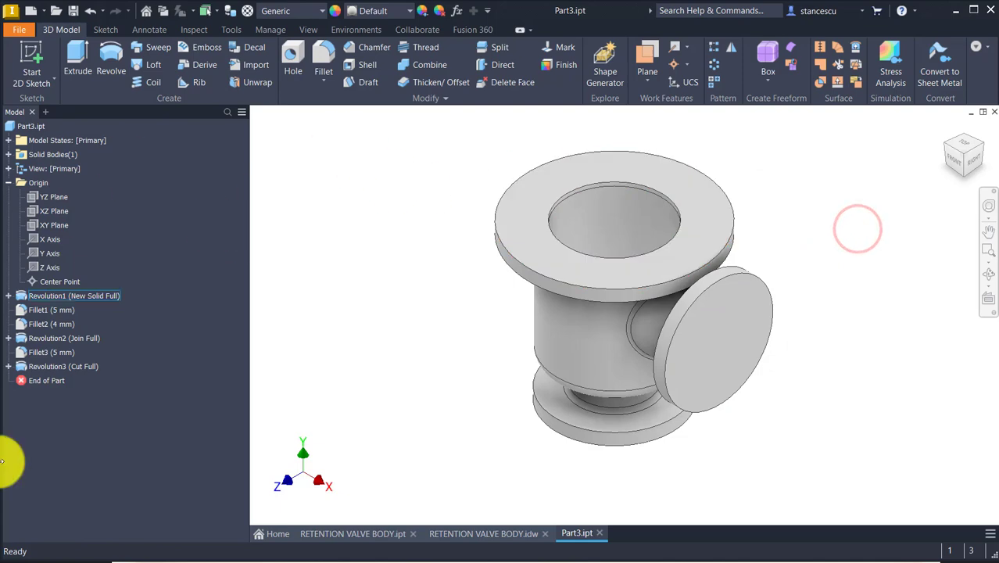
pyautogui.click(479, 534)
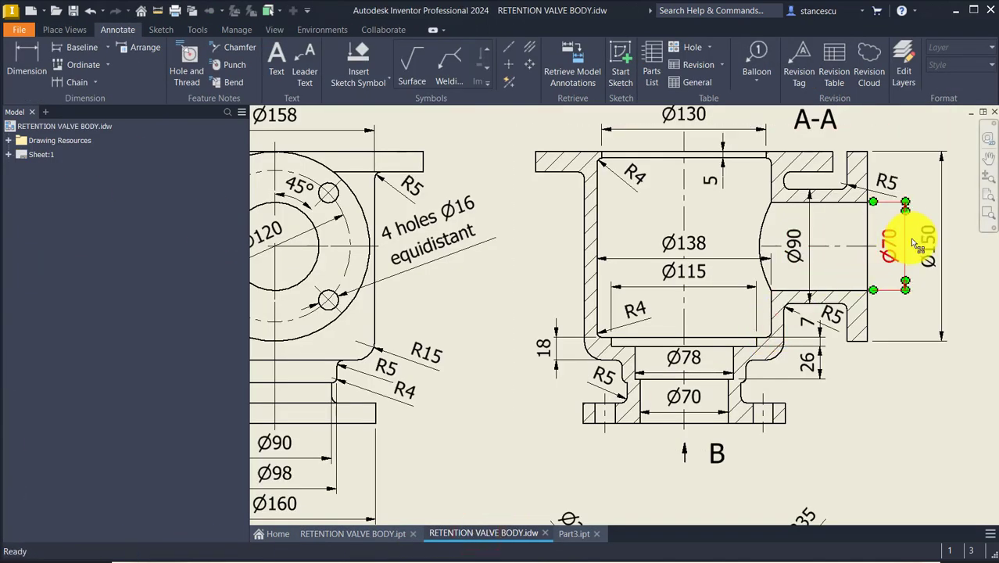
pyautogui.click(578, 536)
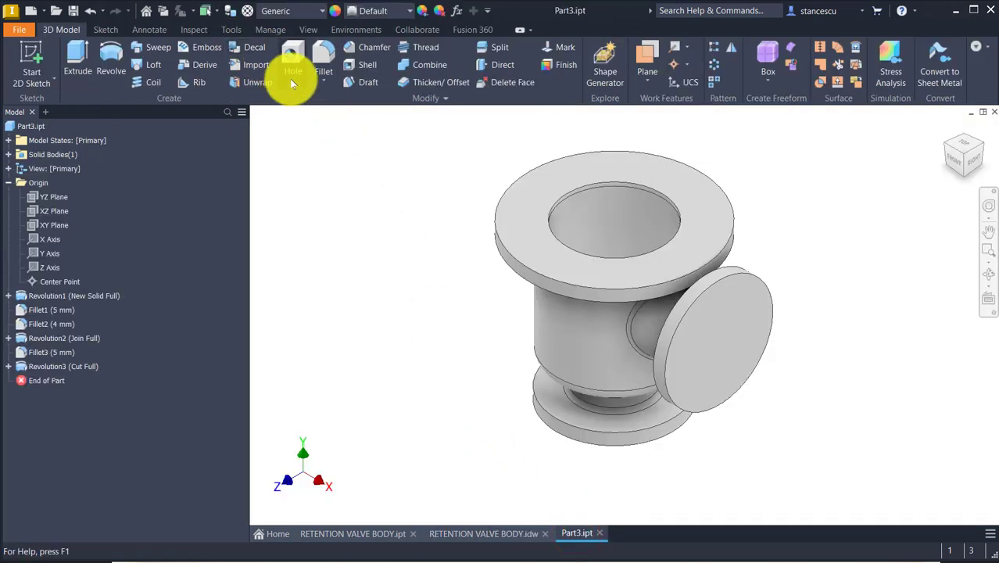
pyautogui.click(301, 58)
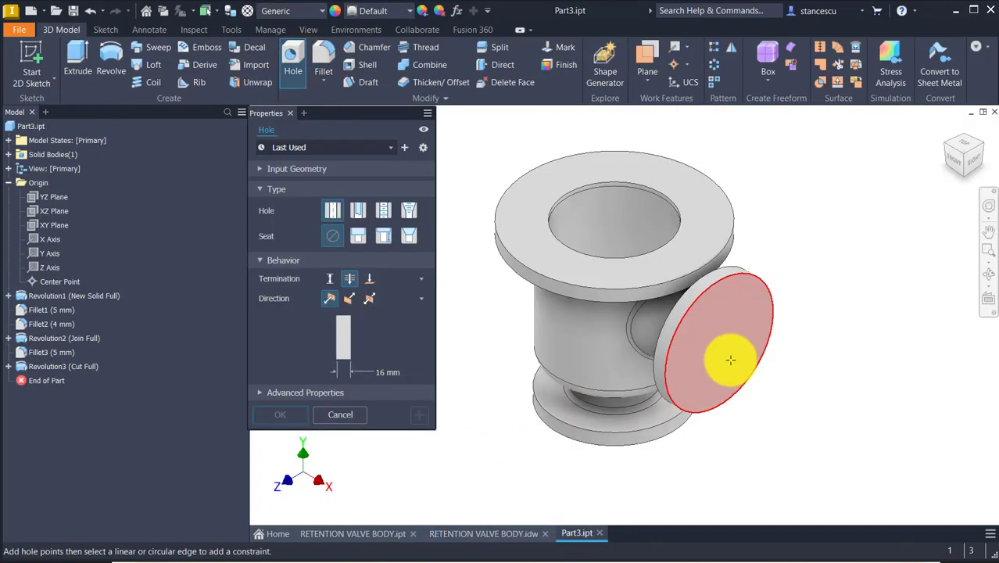
pyautogui.click(751, 336)
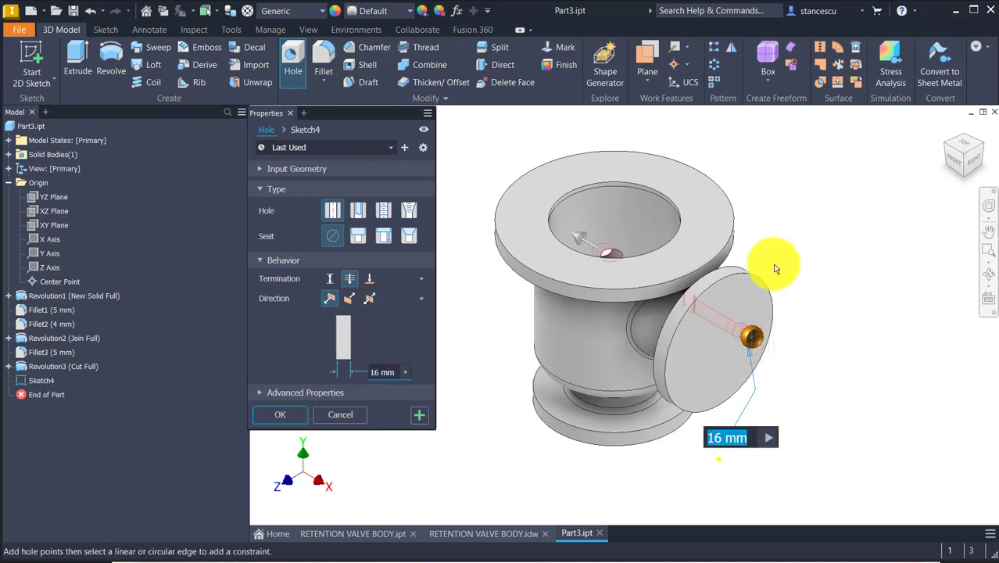
pyautogui.click(757, 281)
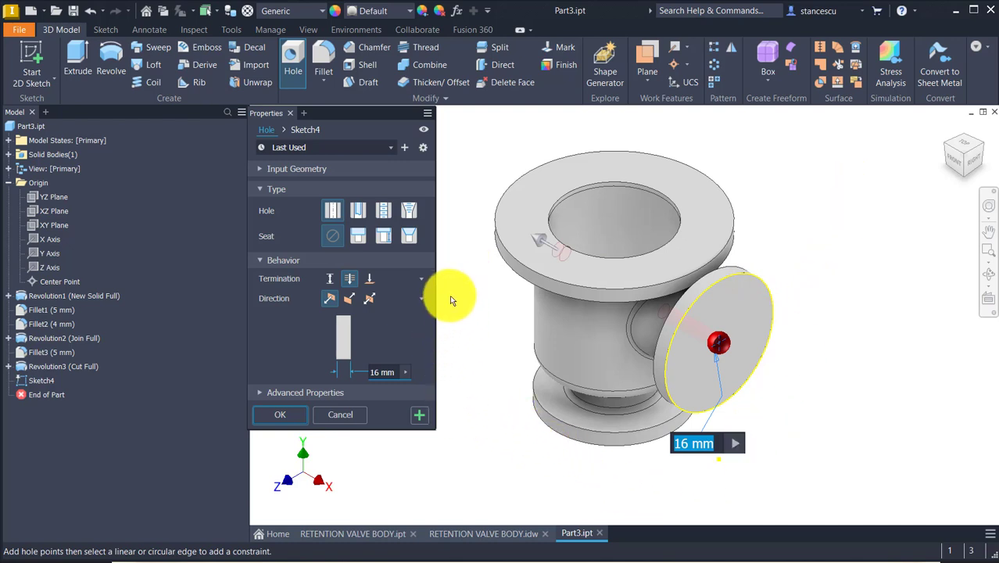
pyautogui.write('70')
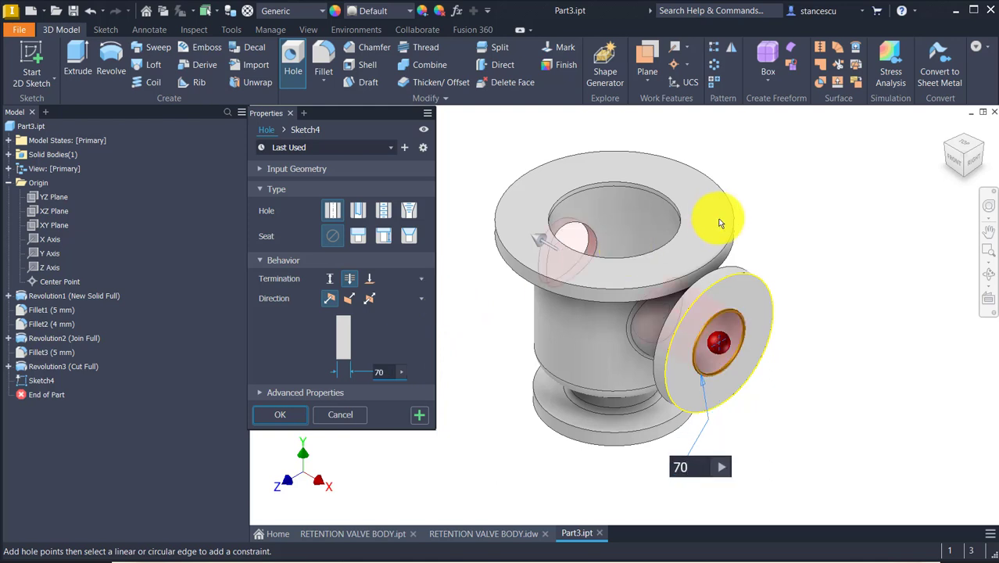
# Step: Terminate the side flange hole at the main cavity's inner cylindrical wall, switch off termination by extending the face, and create the hole
pyautogui.keyDown('shift'); pyautogui.moveTo(656, 267); pyautogui.dragTo(305, 451, button='middle'); pyautogui.keyUp('shift')
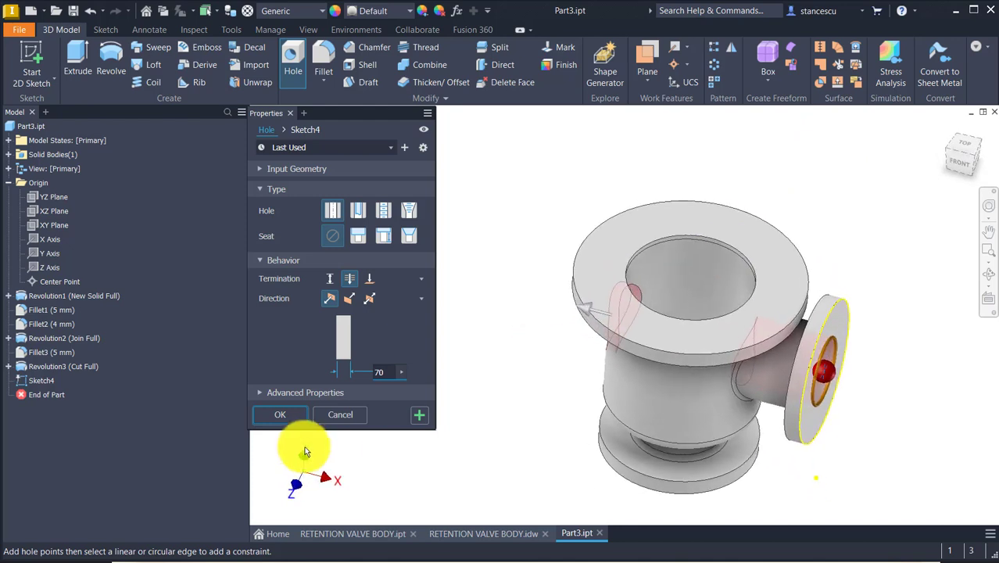
pyautogui.click(351, 281)
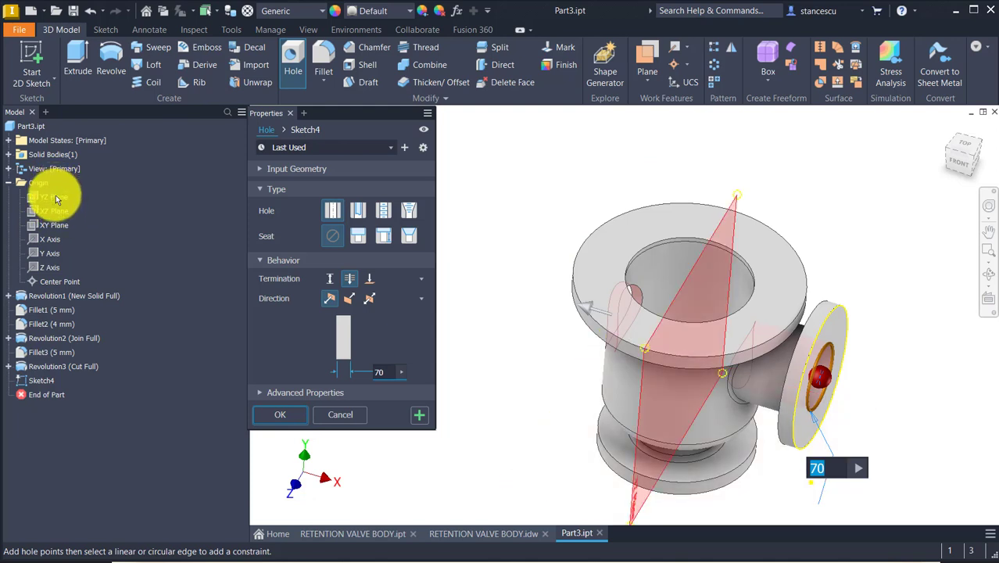
pyautogui.keyDown('shift'); pyautogui.moveTo(640, 205); pyautogui.dragTo(709, 311, button='middle'); pyautogui.keyUp('shift')
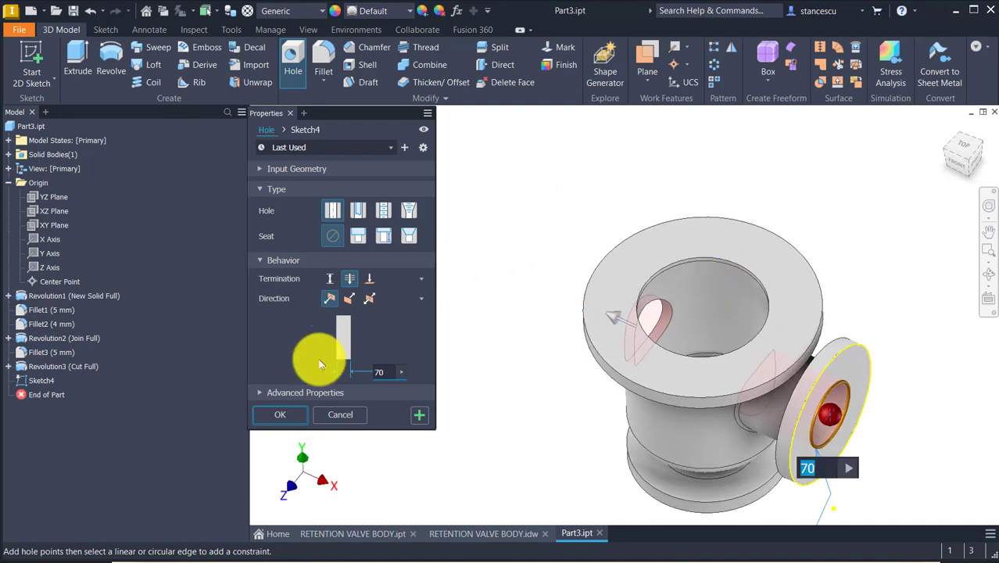
pyautogui.click(369, 281)
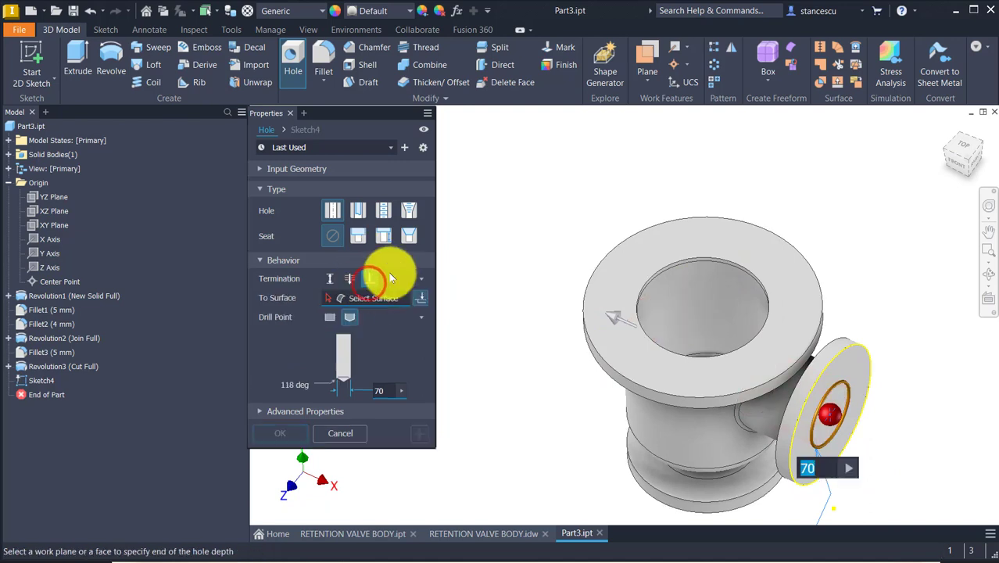
pyautogui.click(659, 292)
pyautogui.keyDown('shift'); pyautogui.moveTo(582, 290); pyautogui.dragTo(422, 413, button='middle'); pyautogui.keyUp('shift')
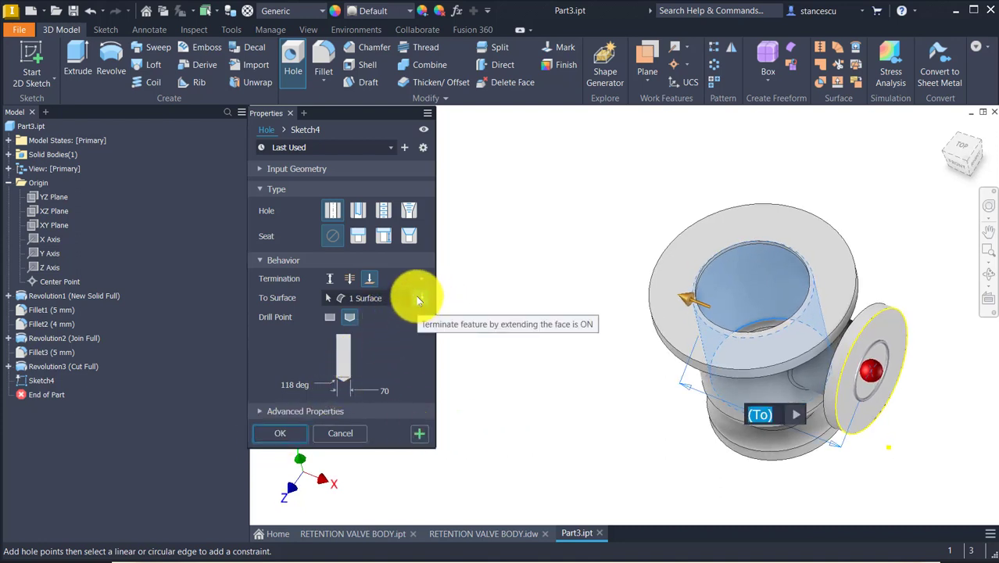
pyautogui.click(418, 299)
pyautogui.keyDown('shift'); pyautogui.moveTo(472, 380); pyautogui.dragTo(297, 424, button='middle'); pyautogui.keyUp('shift')
pyautogui.click(295, 428)
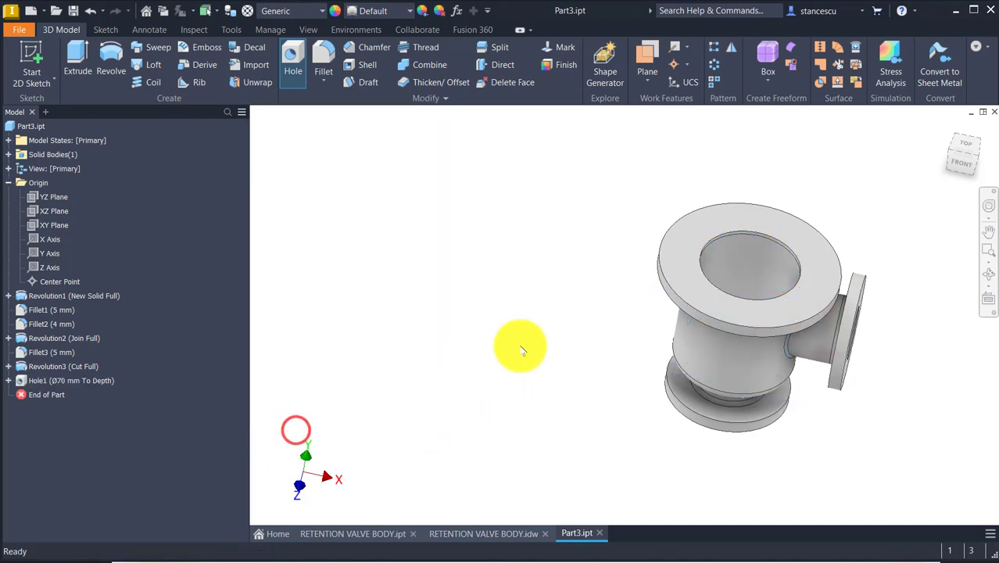
# Step: Fillet the upper and lower inside edges of the main cavity with a 4 mm radius
pyautogui.keyDown('shift'); pyautogui.moveTo(520, 345); pyautogui.dragTo(470, 220, button='middle'); pyautogui.keyUp('shift')
pyautogui.press('F6')
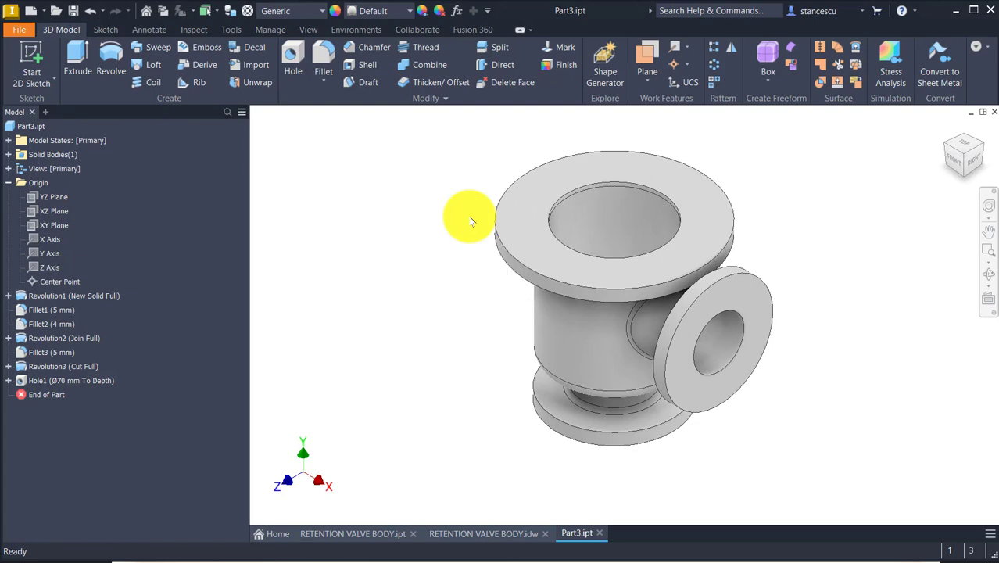
pyautogui.keyDown('shift'); pyautogui.moveTo(452, 252); pyautogui.dragTo(626, 321, button='middle'); pyautogui.keyUp('shift')
pyautogui.click(620, 292)
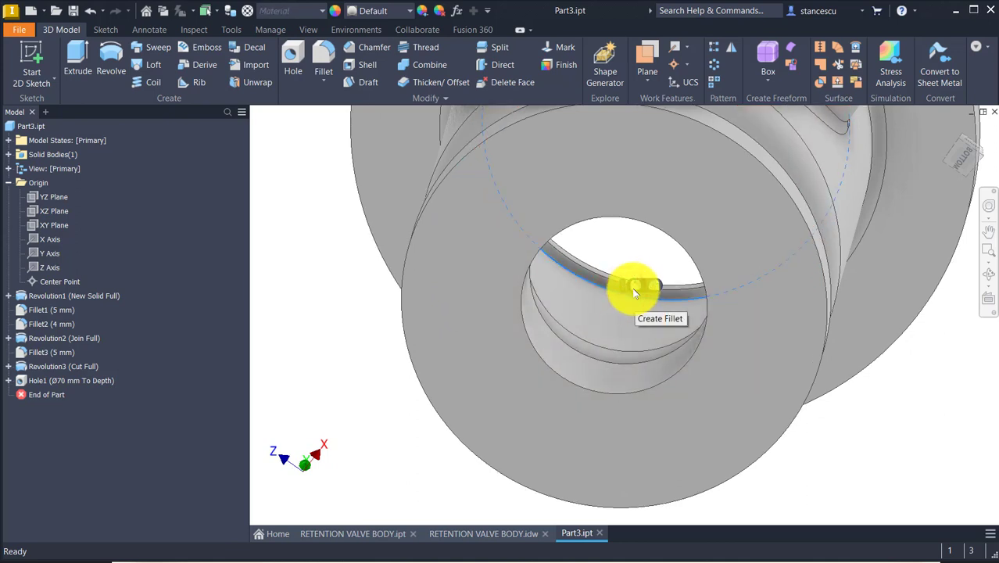
pyautogui.click(635, 287)
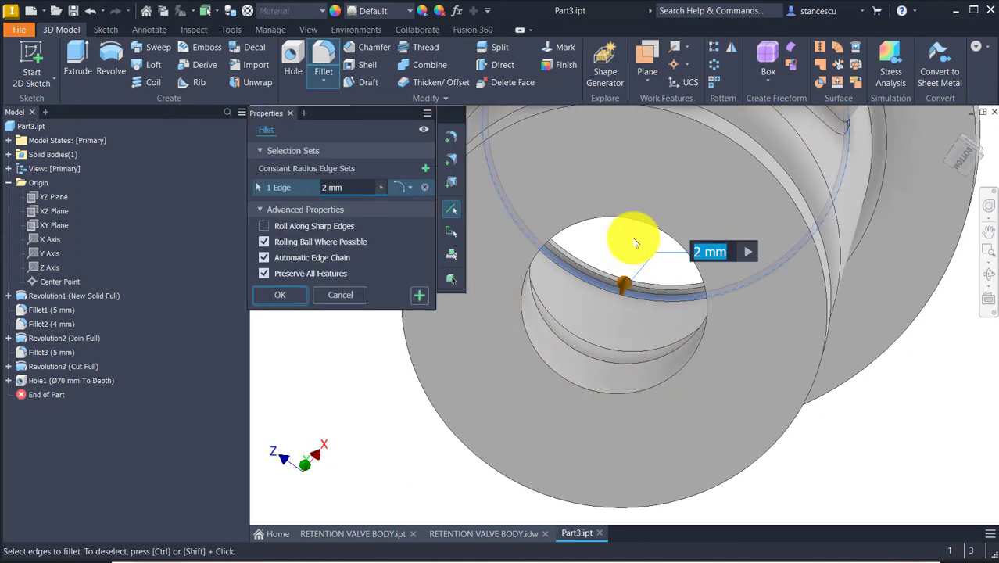
pyautogui.press('Return')
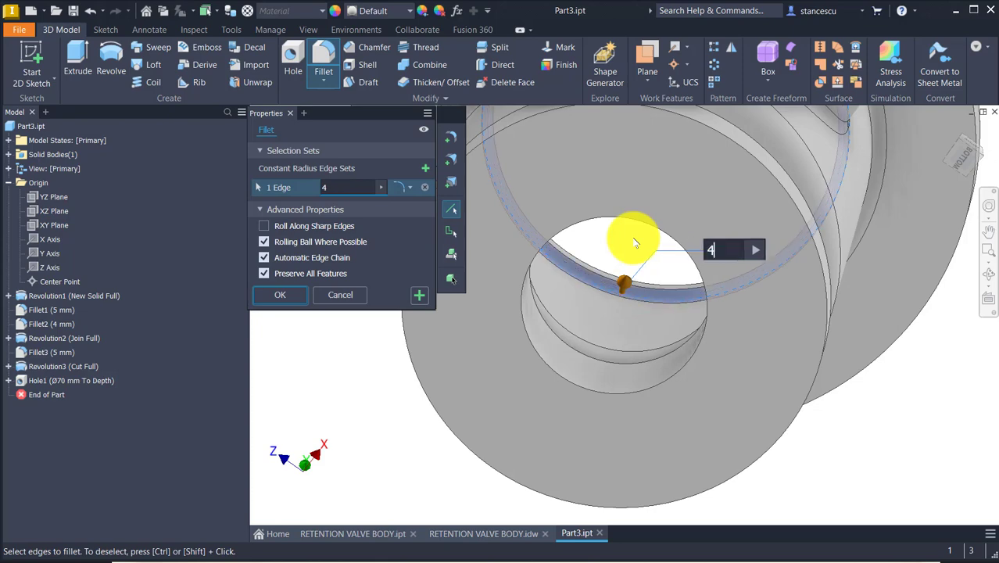
pyautogui.keyDown('shift'); pyautogui.moveTo(635, 243); pyautogui.dragTo(640, 383, button='middle'); pyautogui.keyUp('shift')
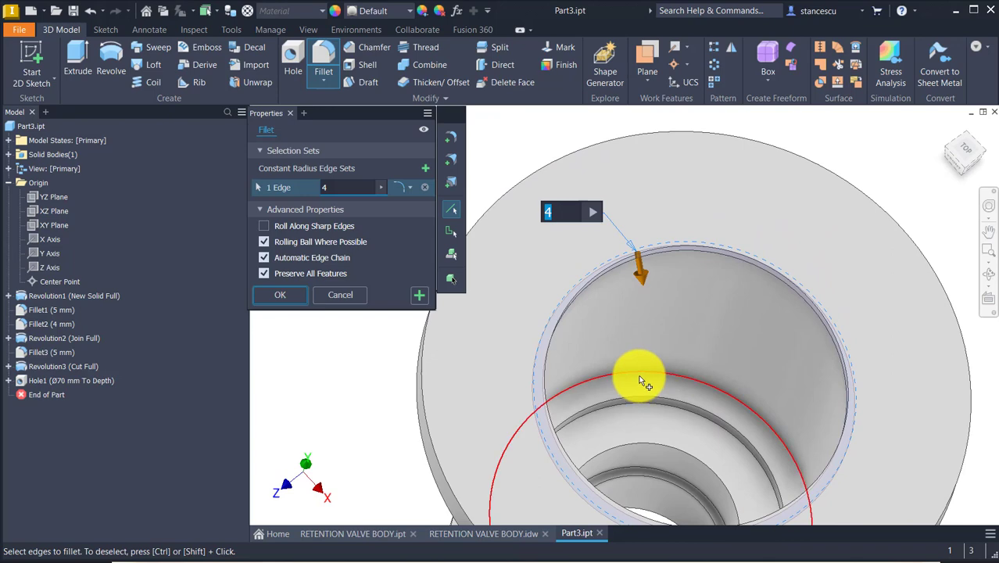
pyautogui.click(638, 372)
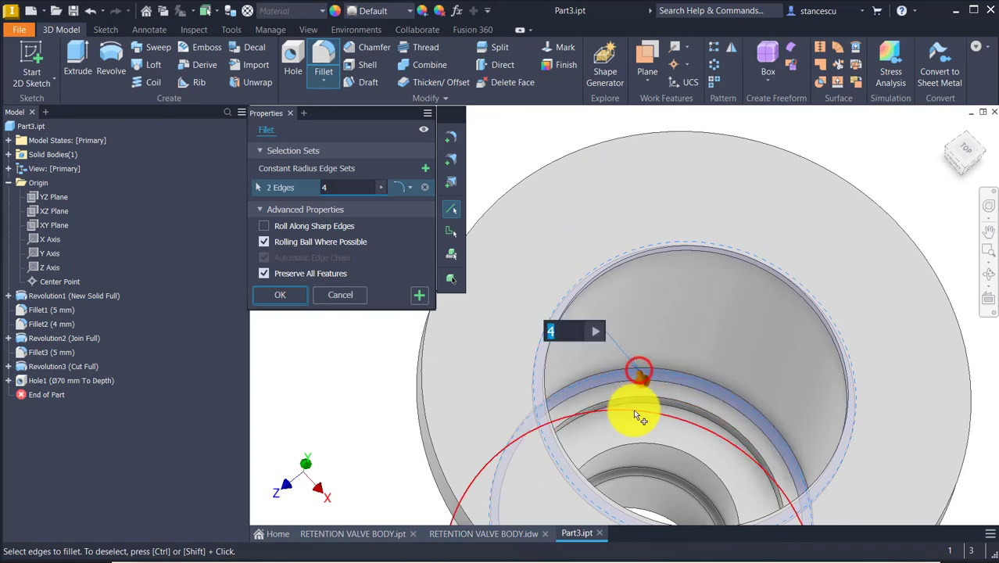
pyautogui.keyDown('shift'); pyautogui.moveTo(635, 408); pyautogui.dragTo(691, 228, button='middle'); pyautogui.keyUp('shift')
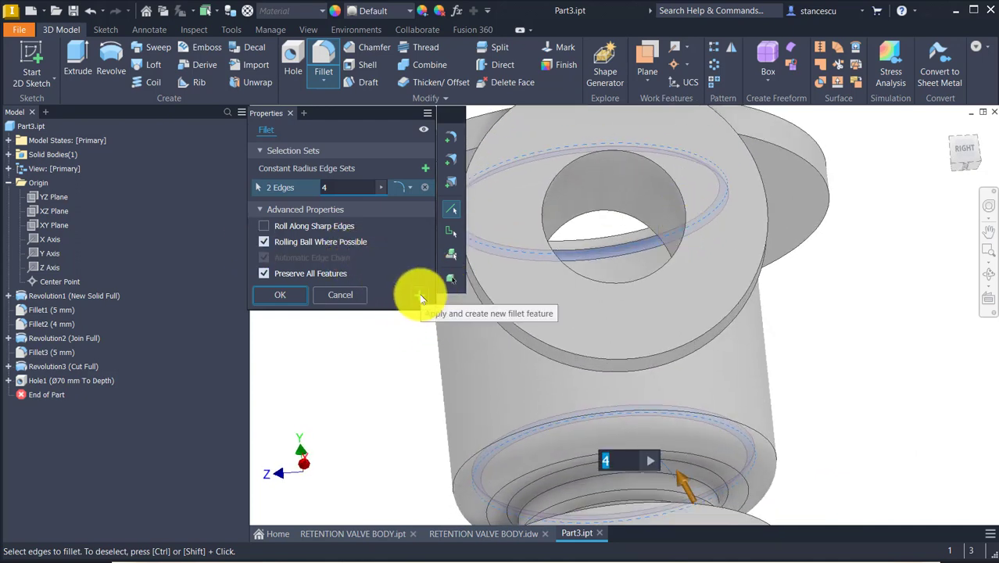
pyautogui.click(293, 295)
pyautogui.press('F6')
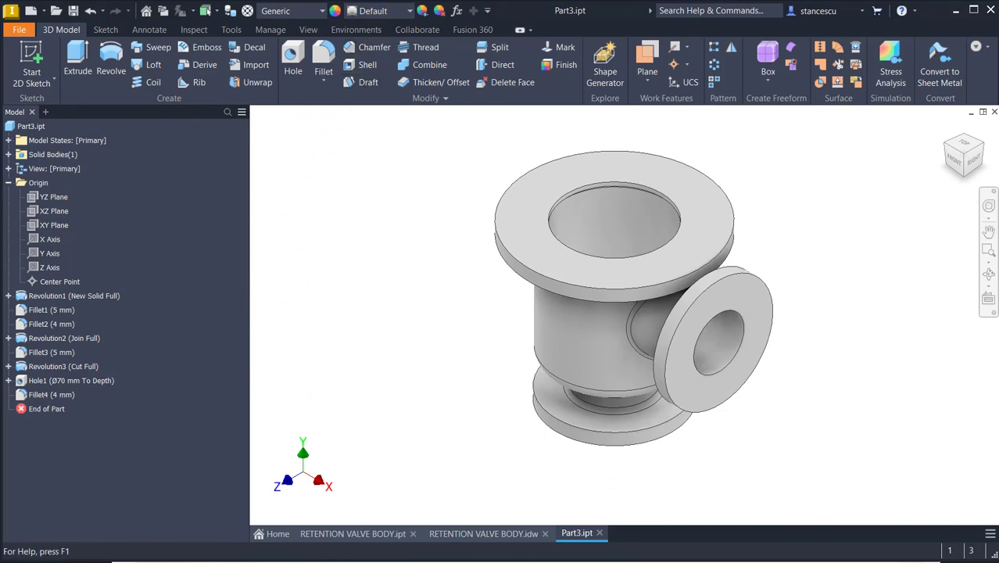
pyautogui.click(441, 151)
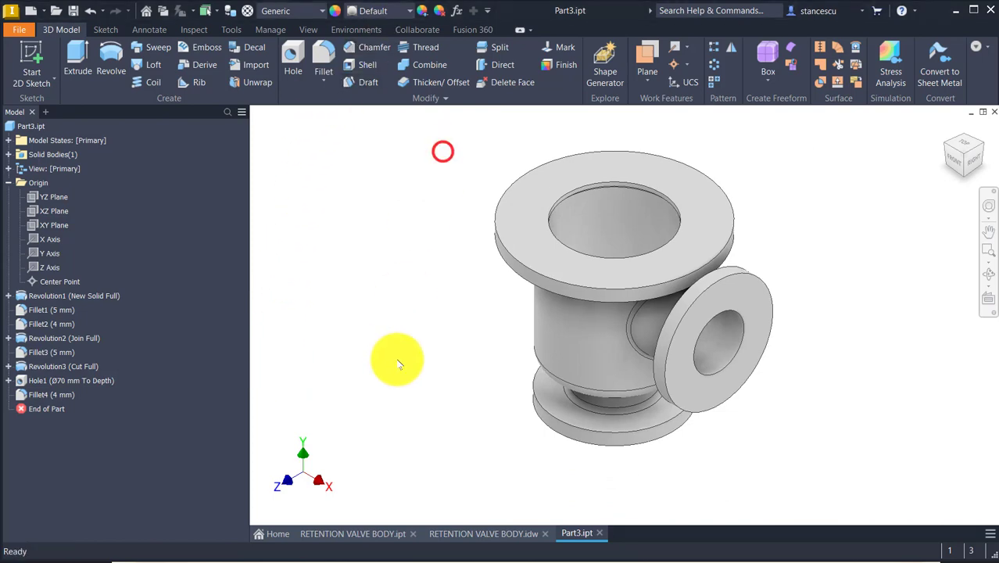
# Step: Check the six-hole flange pattern in RETENTION VALVE BODY.idw and start a sketch on the top face of Part3's upper flange
pyautogui.click(478, 535)
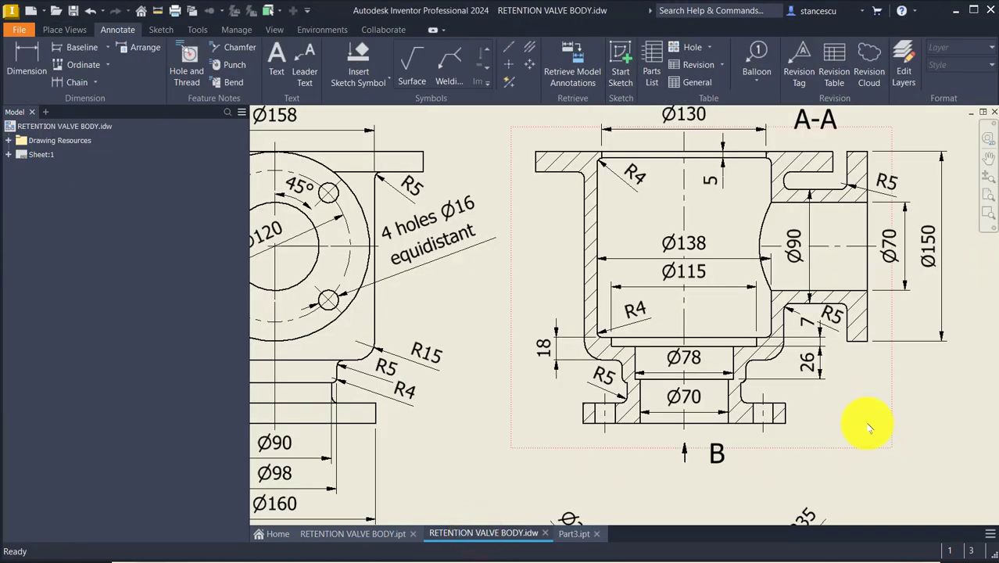
pyautogui.press('Home')
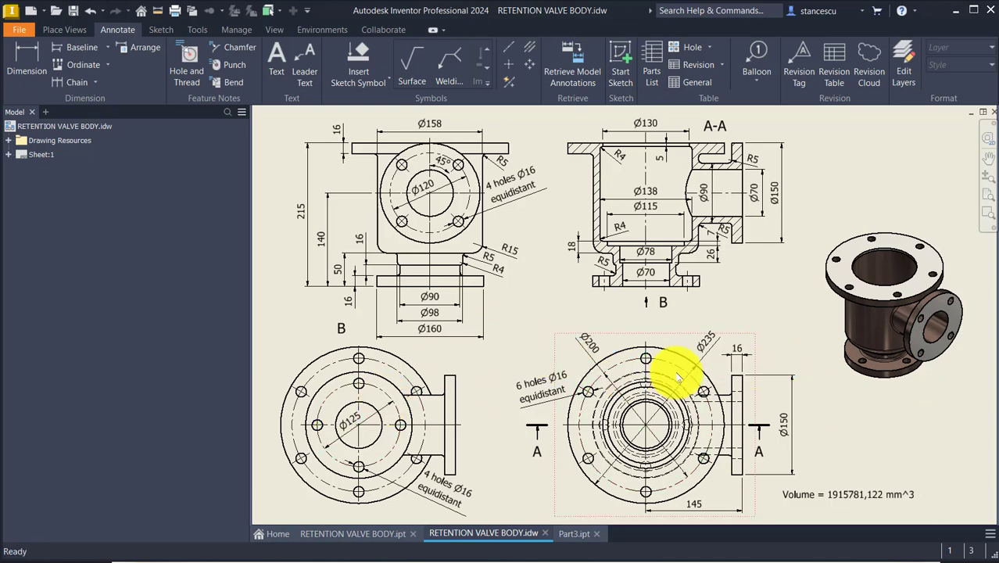
pyautogui.scroll(-4, 680, 383)
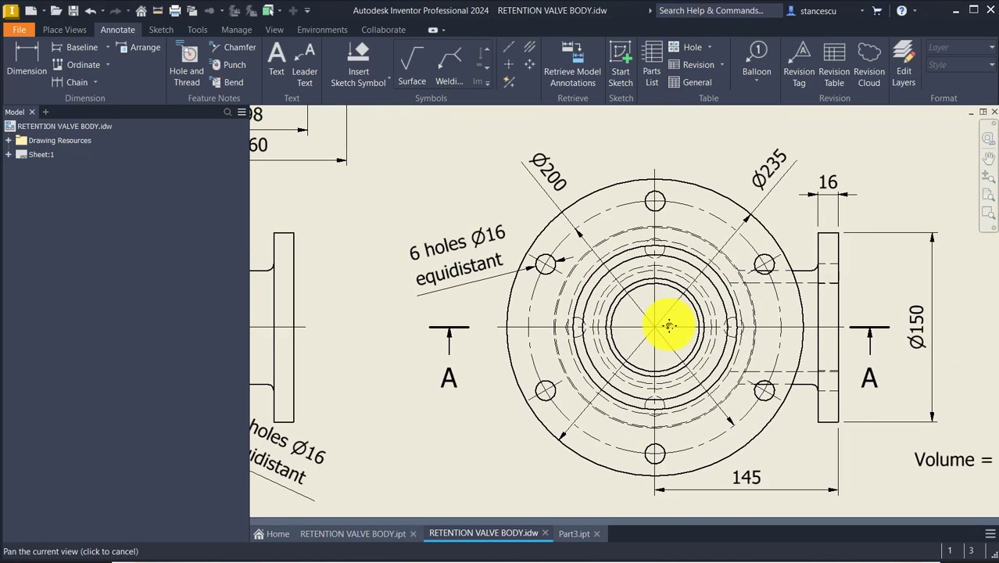
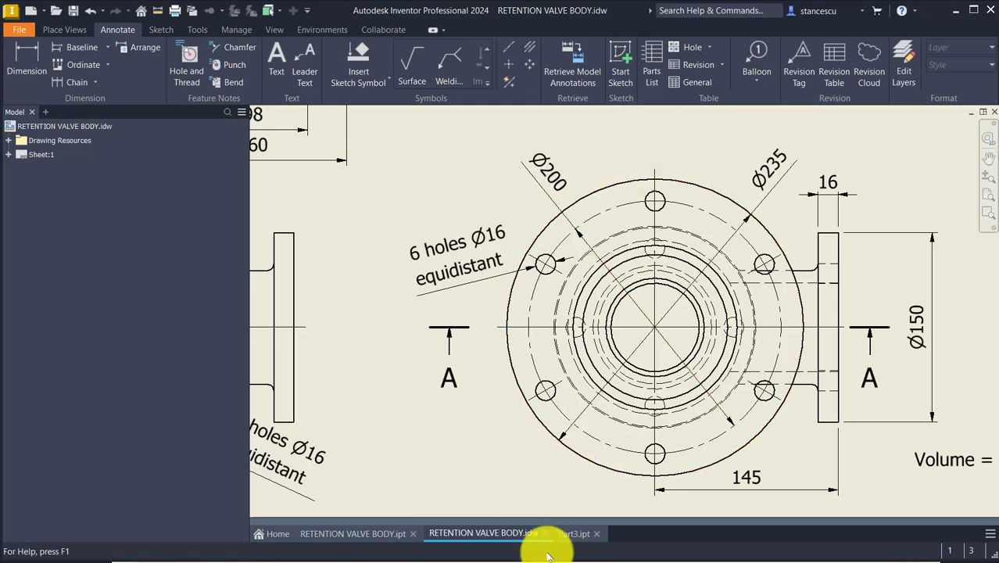
pyautogui.click(579, 532)
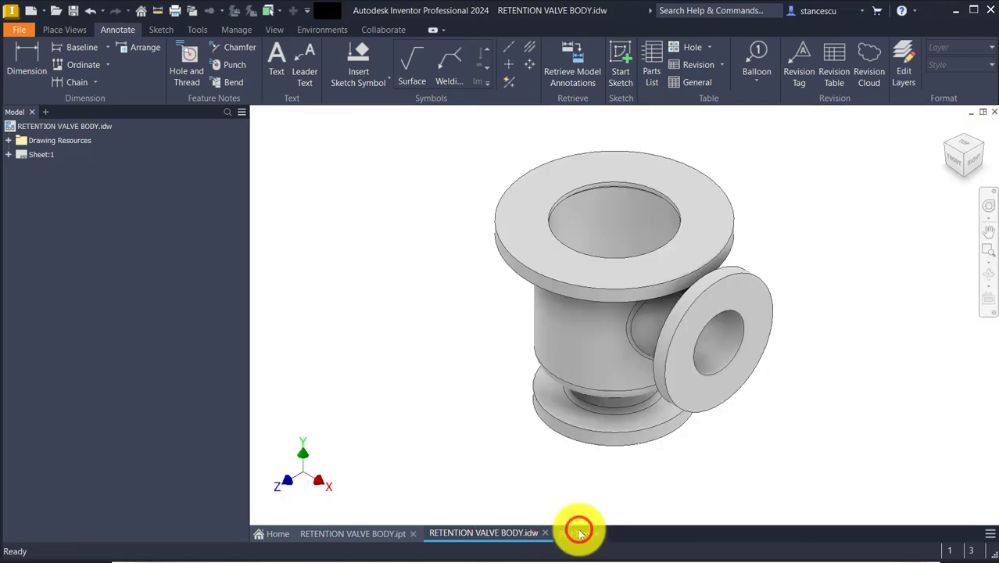
pyautogui.click(703, 218)
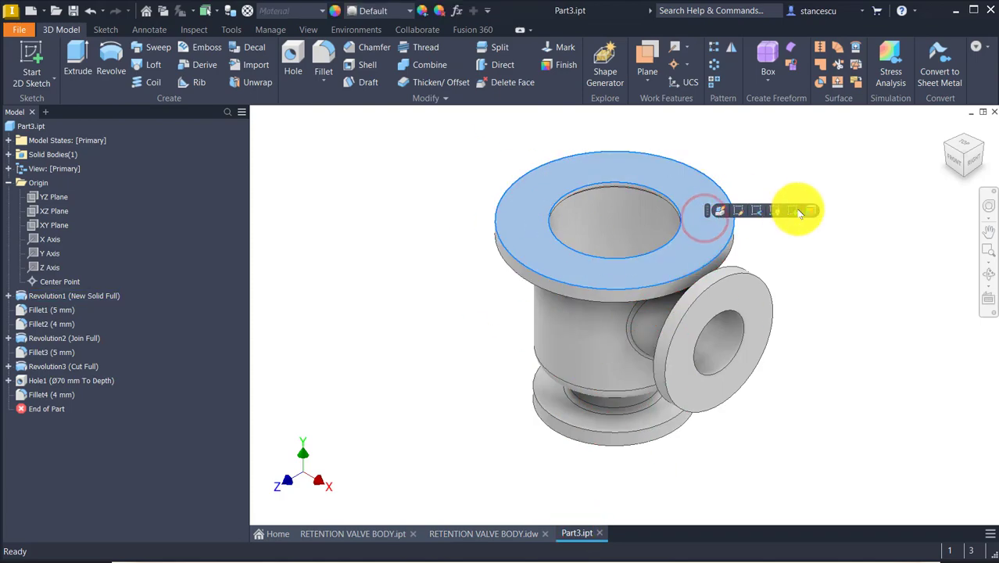
pyautogui.click(794, 210)
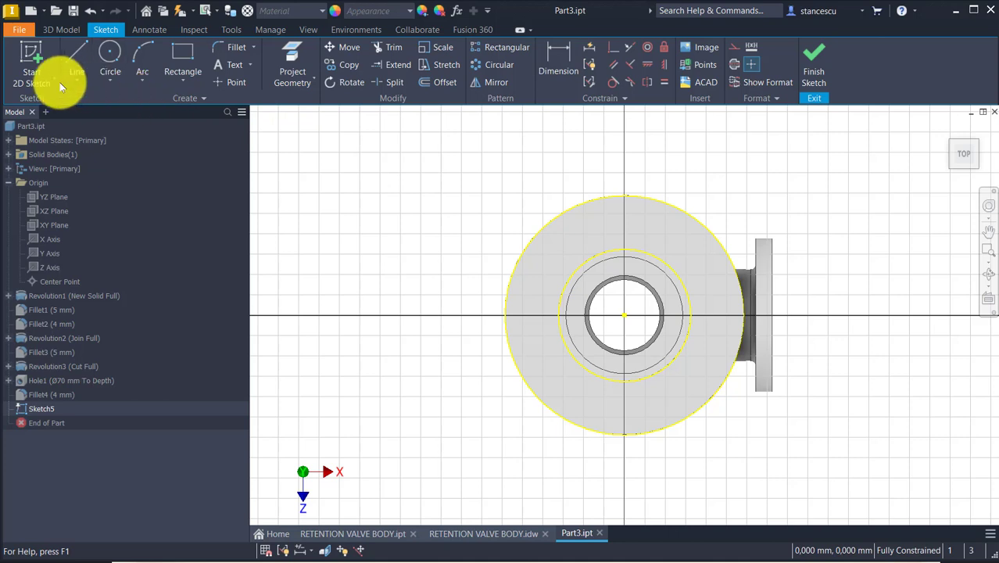
# Step: Draw a vertical line from the sketch origin up toward the flange rim with a length of 200/2 mm
pyautogui.click(75, 59)
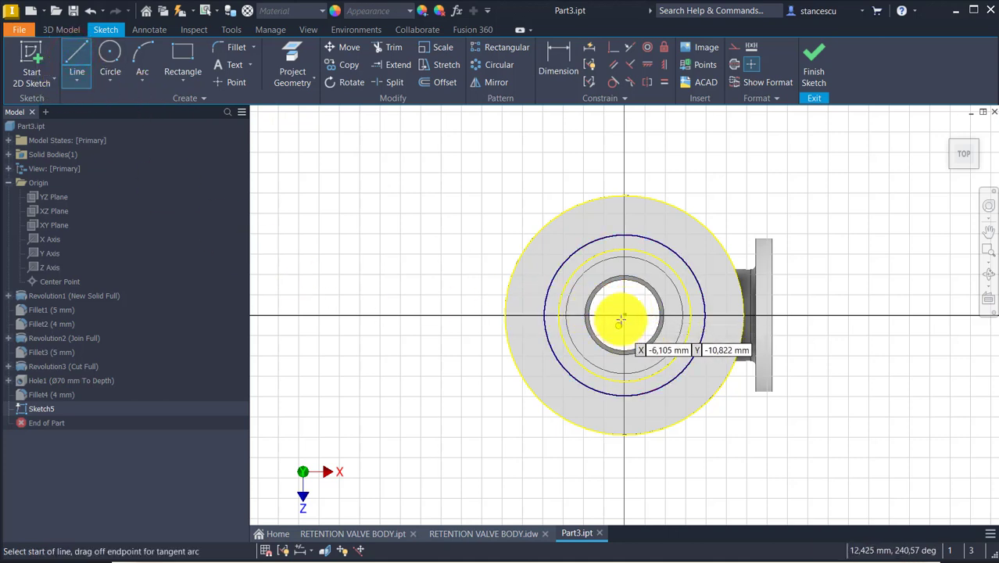
pyautogui.click(622, 312)
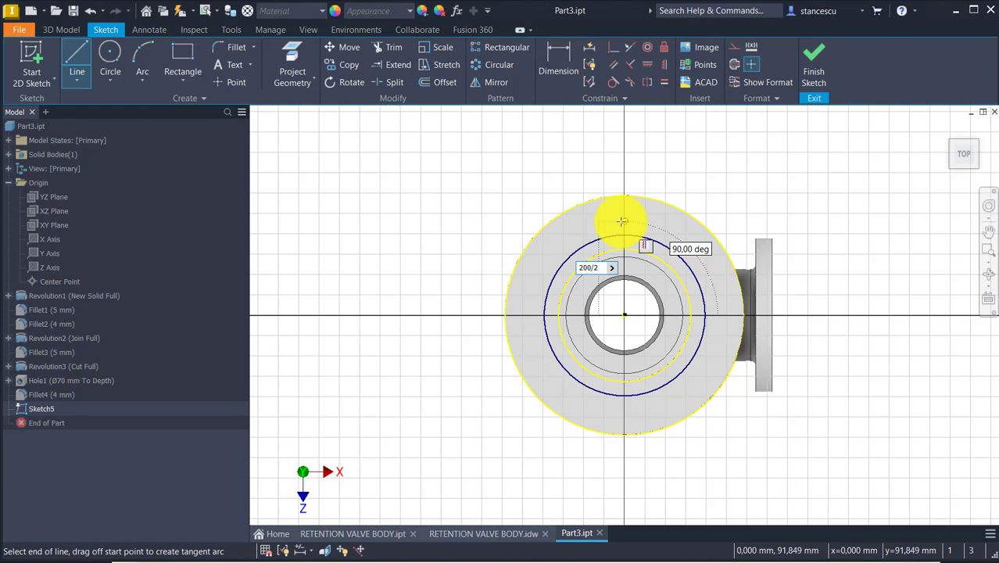
pyautogui.press('Return')
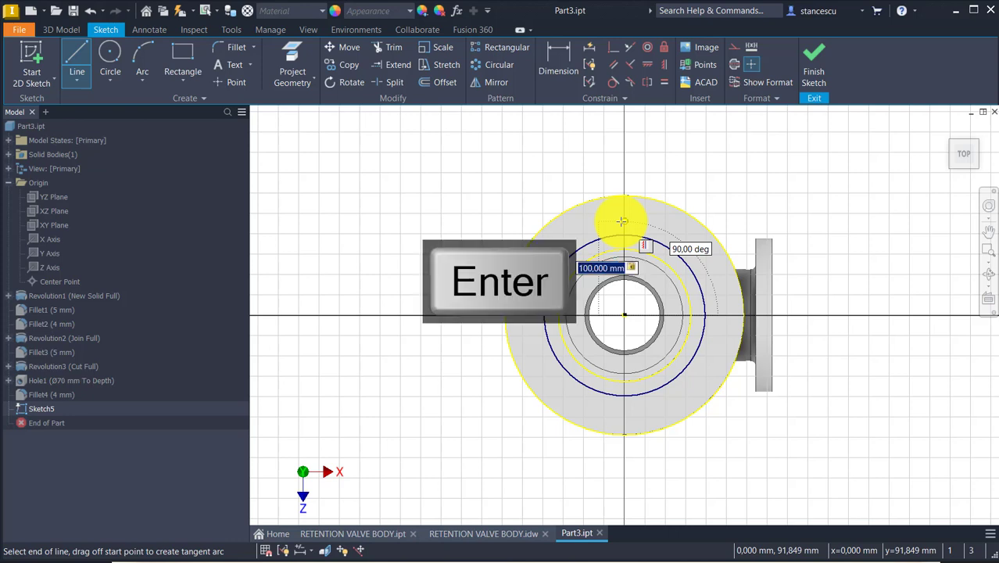
pyautogui.press('Escape')
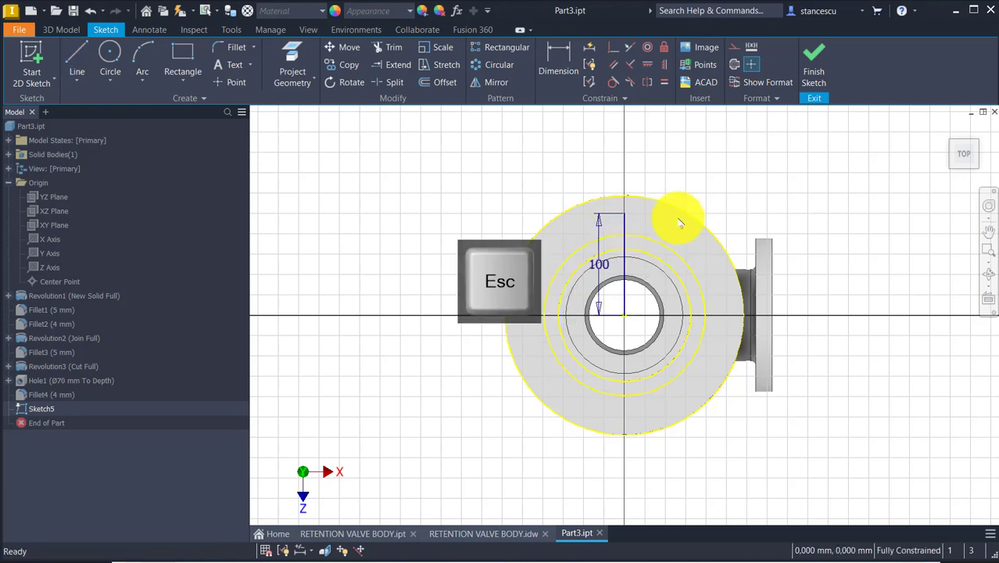
# Step: Place a centre point at the outer end of the vertical 100 mm line and finish the sketch
pyautogui.click(234, 82)
pyautogui.keyDown('shift'); pyautogui.moveTo(551, 196); pyautogui.dragTo(694, 215, button='middle'); pyautogui.keyUp('shift')
pyautogui.scroll(5, 694, 215)
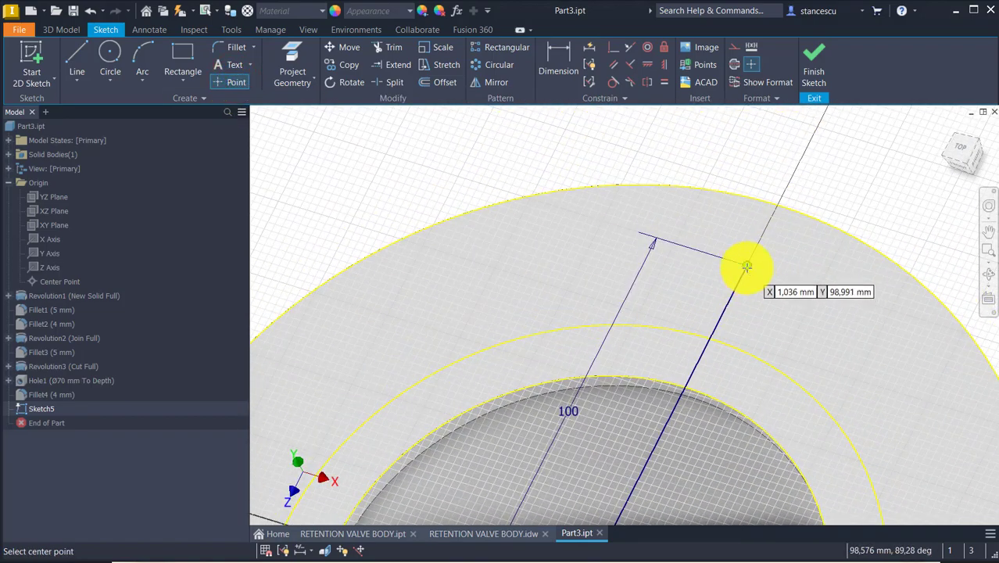
pyautogui.click(747, 265)
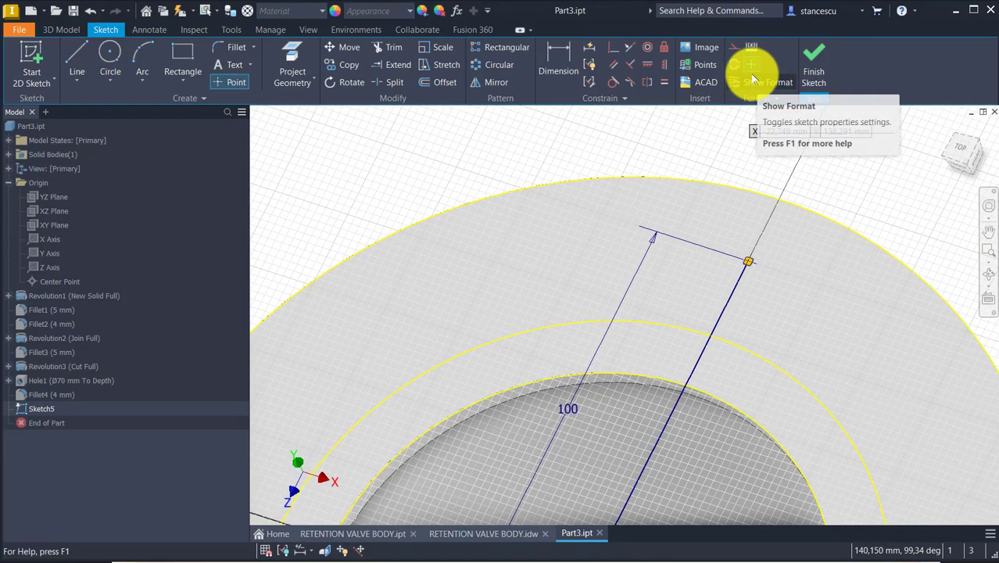
pyautogui.click(814, 65)
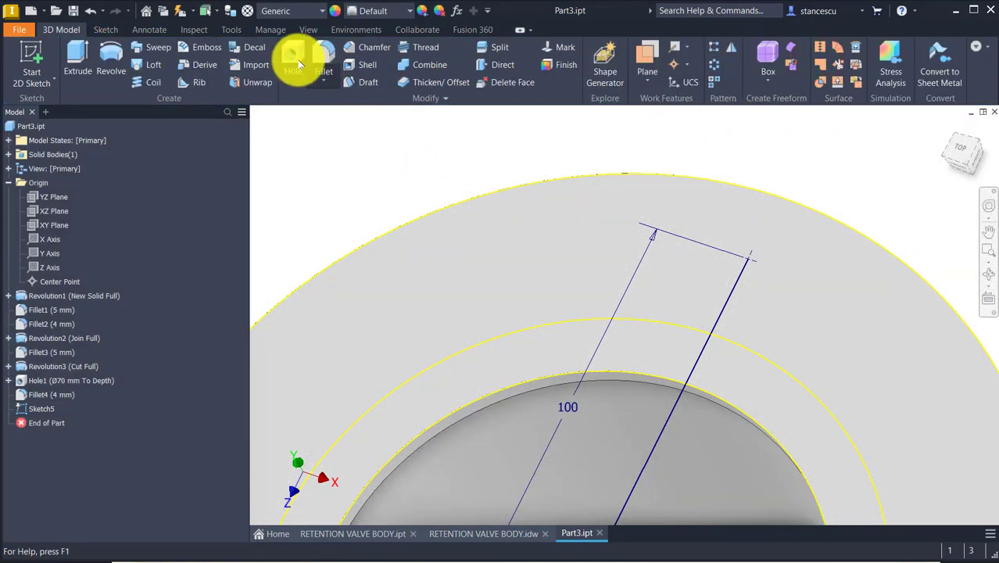
# Step: Create a simple 16 mm diameter hole at the sketch point, terminated through all, in the upper flange
pyautogui.click(292, 63)
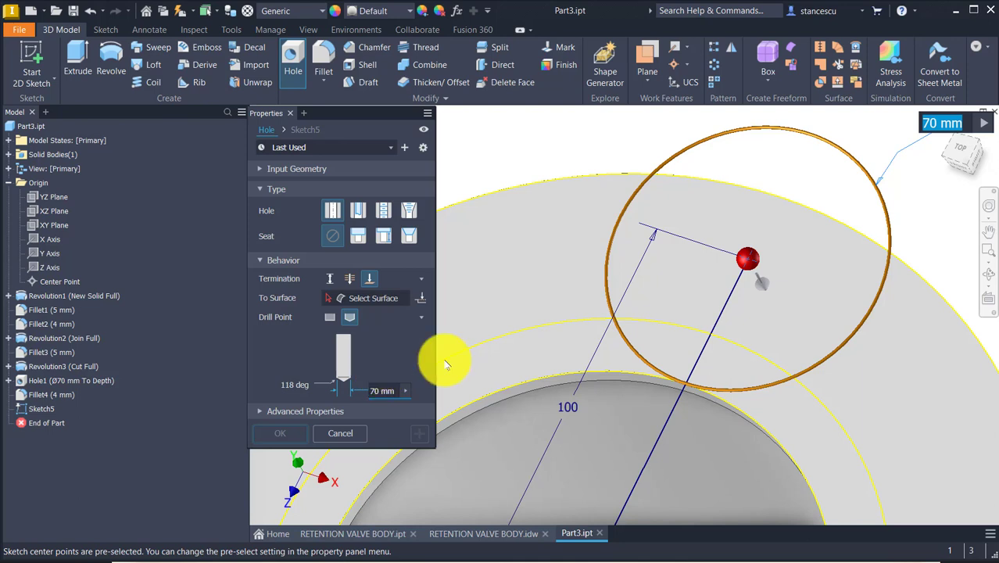
pyautogui.write('16')
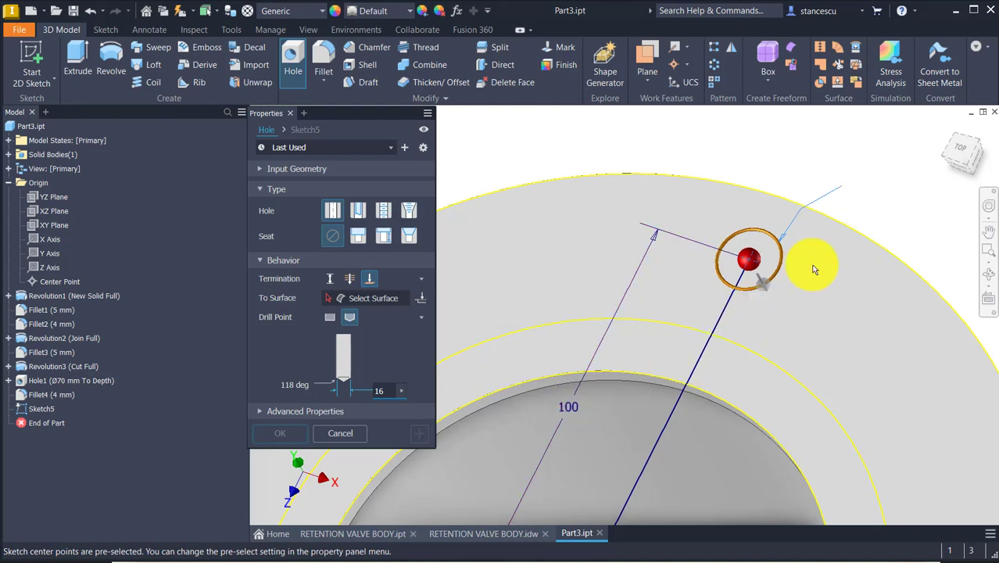
pyautogui.scroll(-4, 899, 215)
pyautogui.keyDown('shift'); pyautogui.moveTo(919, 200); pyautogui.dragTo(680, 368, button='middle'); pyautogui.keyUp('shift')
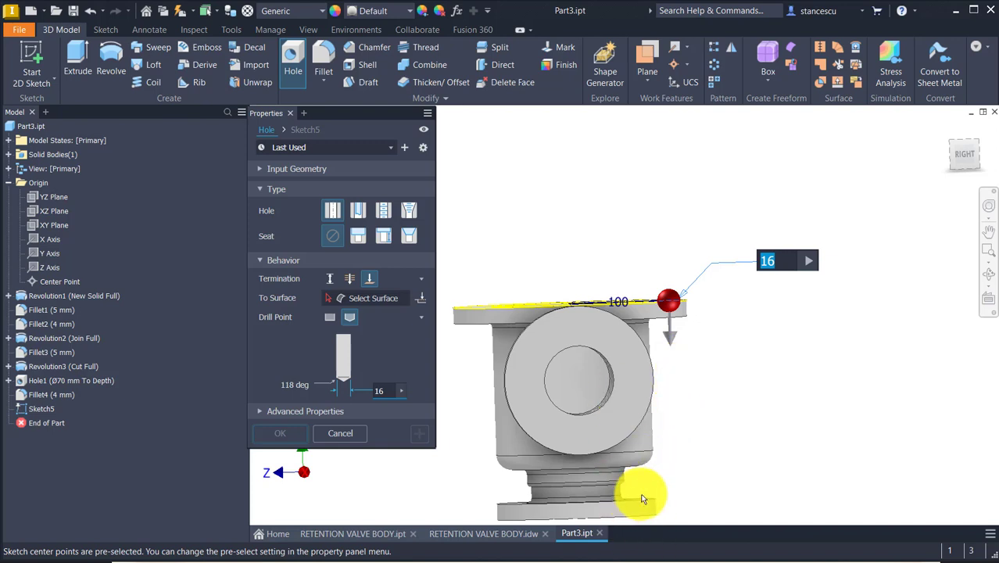
pyautogui.keyDown('shift'); pyautogui.moveTo(738, 382); pyautogui.dragTo(370, 308, button='middle'); pyautogui.keyUp('shift')
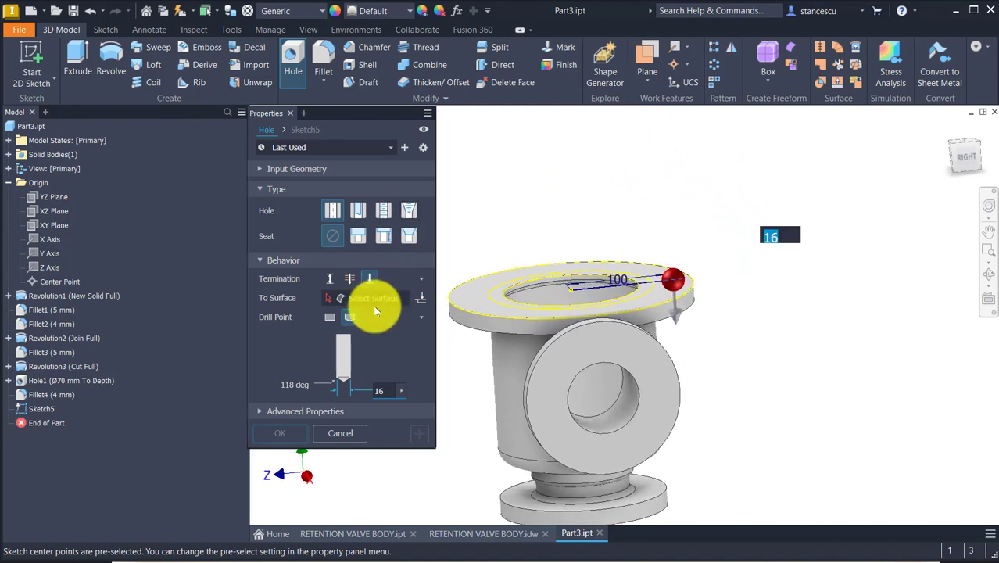
pyautogui.click(349, 278)
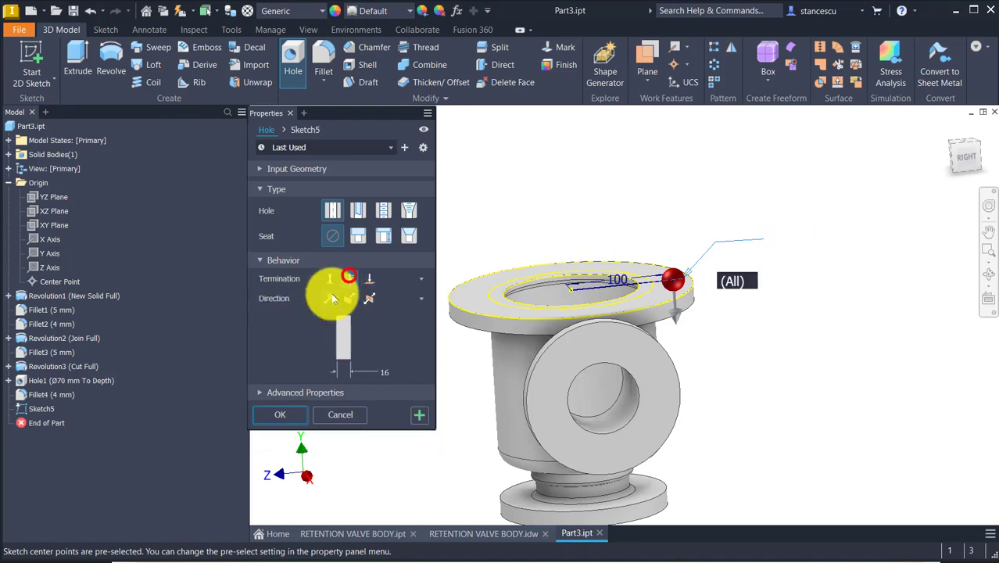
pyautogui.keyDown('shift'); pyautogui.moveTo(719, 403); pyautogui.dragTo(727, 262, button='middle'); pyautogui.keyUp('shift')
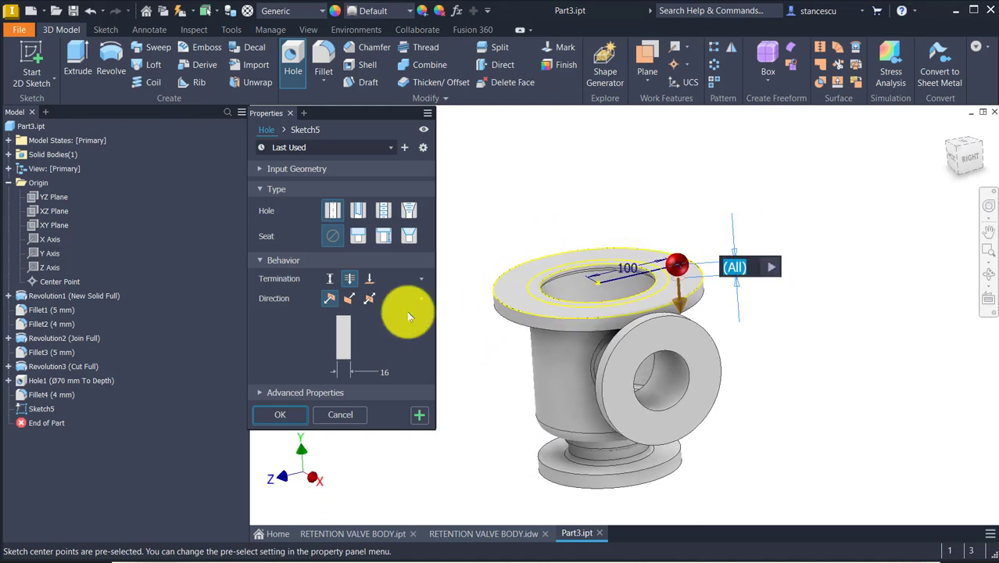
pyautogui.click(285, 415)
# Step: Circular-pattern the upper flange's 16 mm hole about the main cavity's axis with 6 occurrences over 360 degrees
pyautogui.keyDown('shift'); pyautogui.moveTo(740, 230); pyautogui.dragTo(709, 127, button='middle'); pyautogui.keyUp('shift')
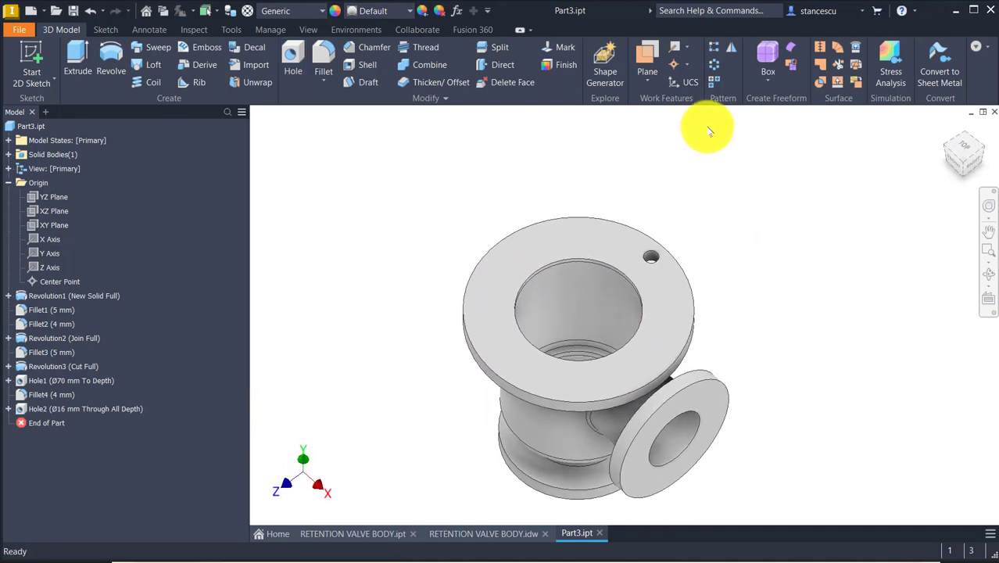
pyautogui.click(718, 67)
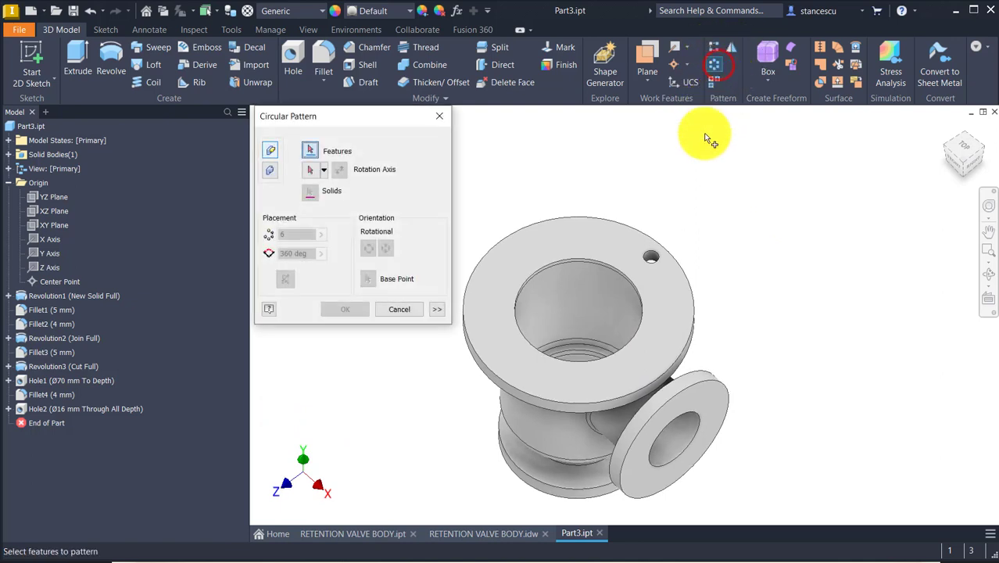
pyautogui.click(665, 247)
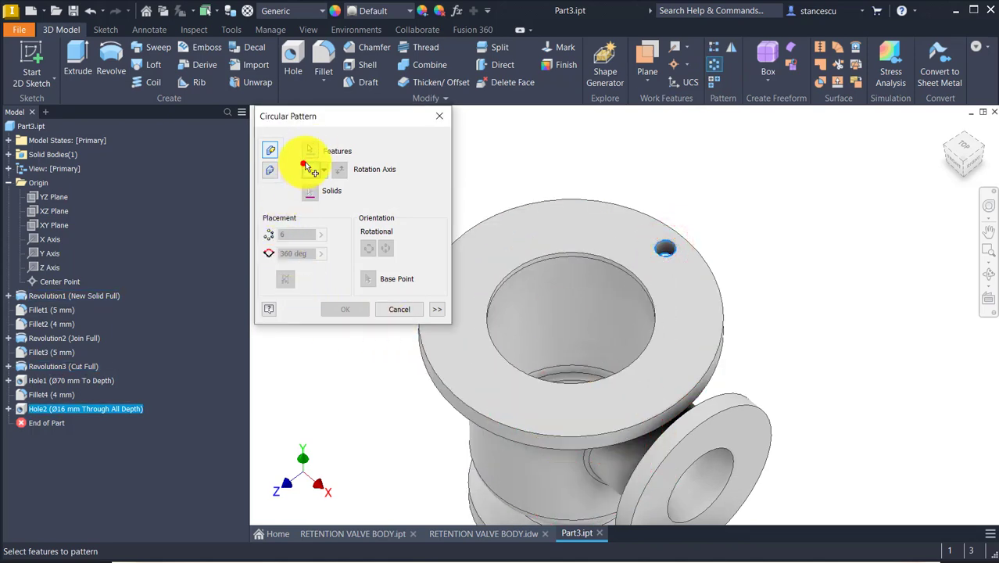
pyautogui.click(308, 170)
pyautogui.click(578, 306)
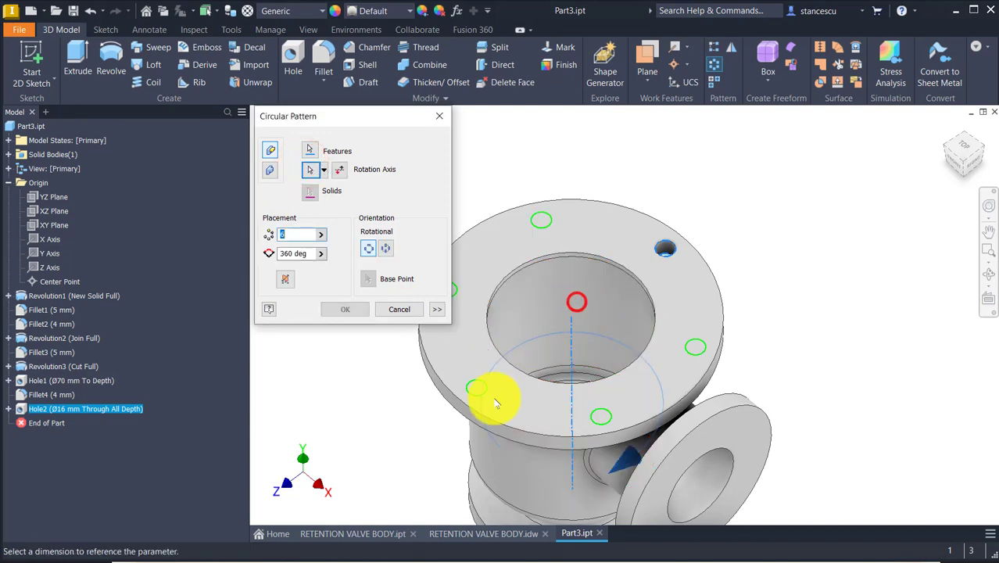
pyautogui.keyDown('shift'); pyautogui.moveTo(345, 473); pyautogui.dragTo(614, 246, button='middle'); pyautogui.keyUp('shift')
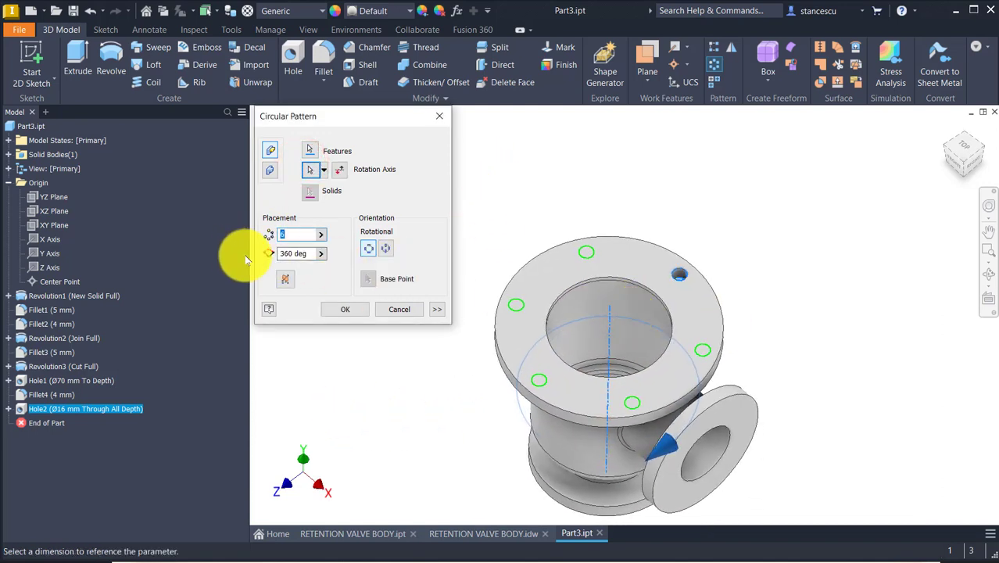
pyautogui.click(348, 309)
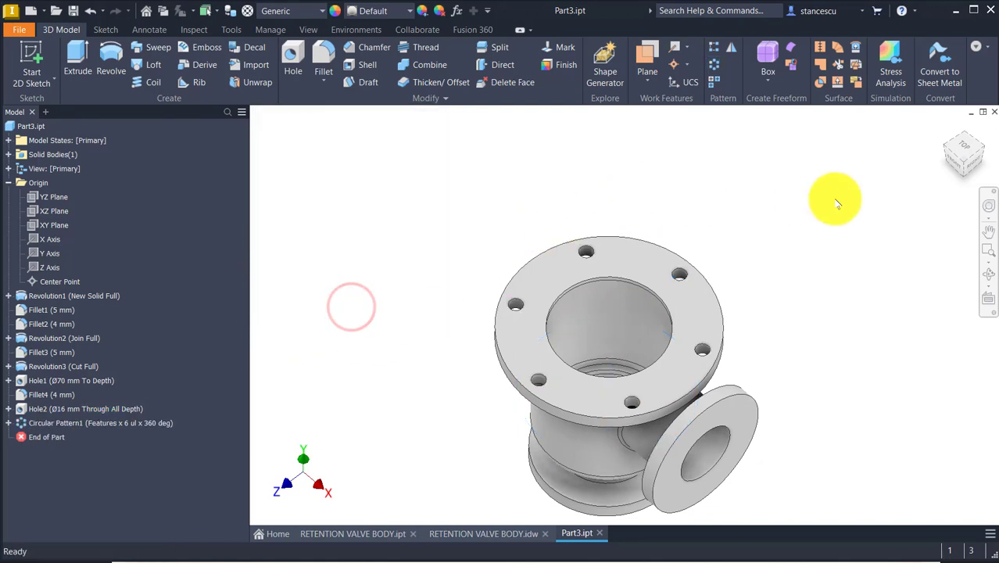
pyautogui.press('F6')
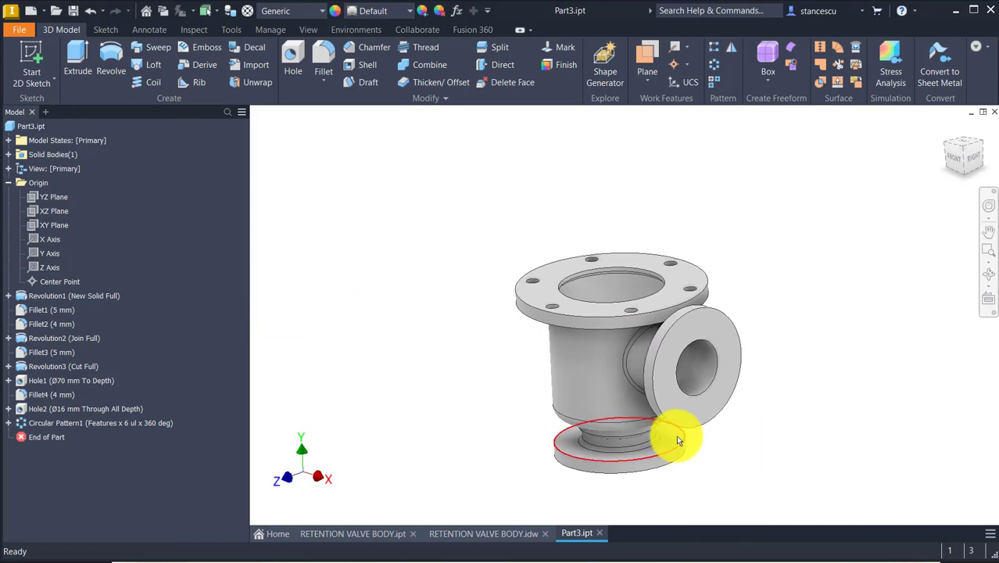
# Step: Examine the side flange's bolt-hole count, diameter, pitch circle and angle in RETENTION VALVE BODY.idw, along with the lower flange dimensions
pyautogui.click(500, 533)
pyautogui.press('Num_Lock')
pyautogui.scroll(-2, 562, 239)
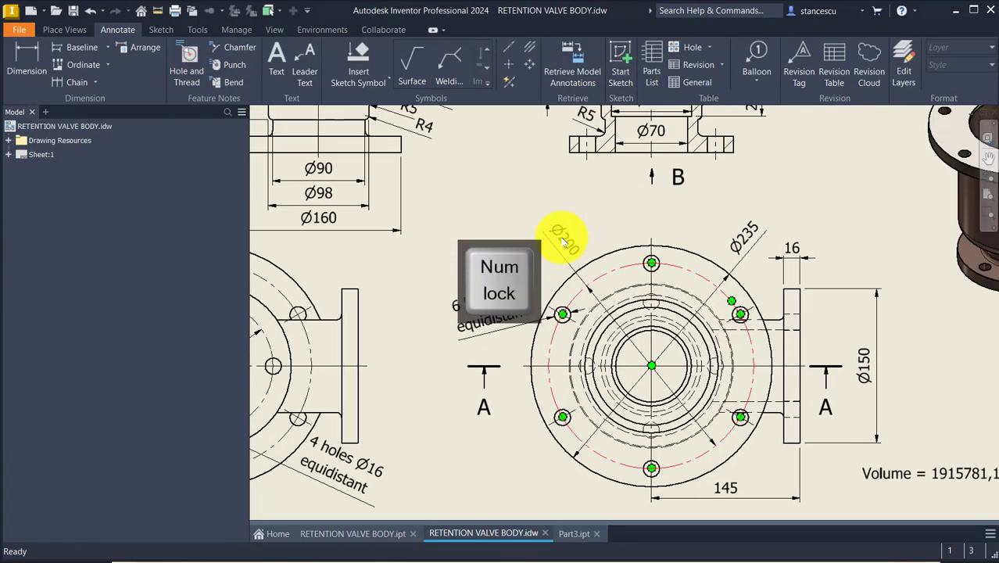
pyautogui.middleClick(484, 354)
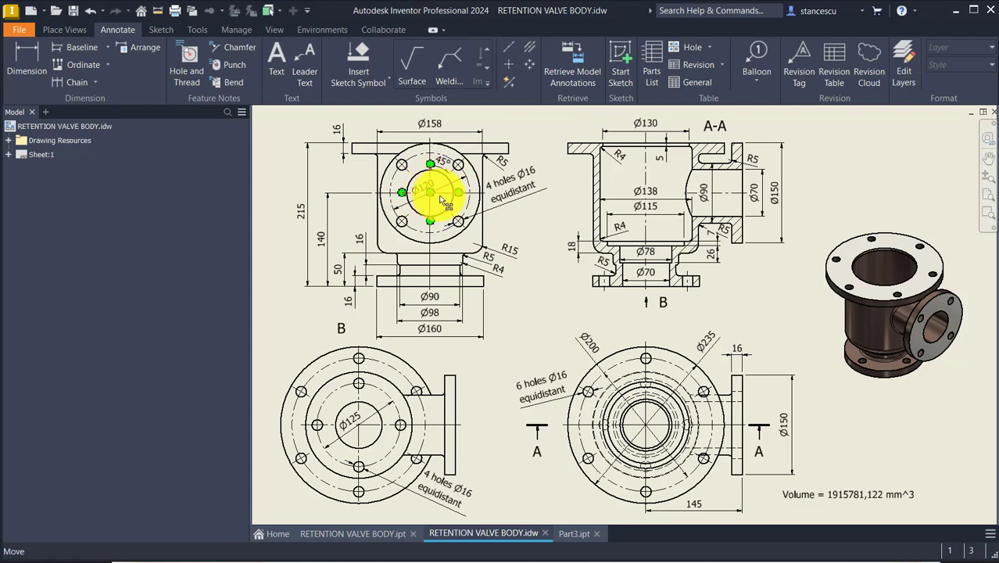
pyautogui.click(465, 181)
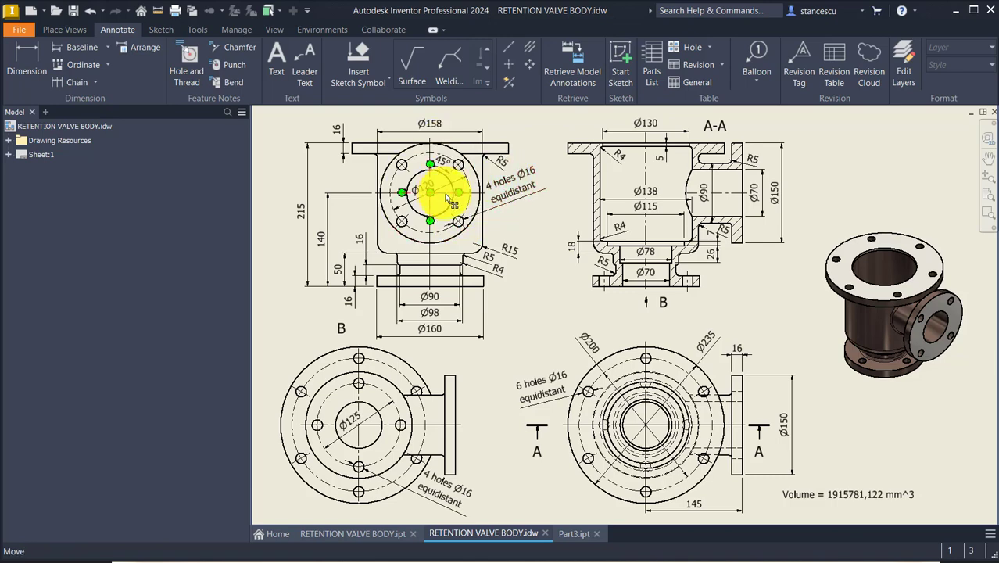
pyautogui.scroll(3, 442, 192)
pyautogui.scroll(3, 442, 192)
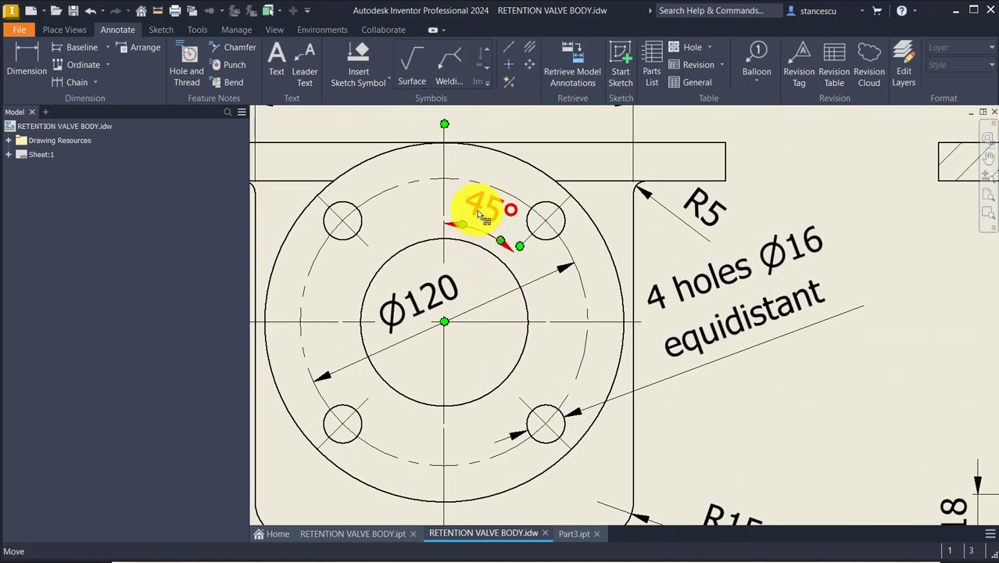
pyautogui.moveTo(479, 214); pyautogui.dragTo(481, 211)
pyautogui.click(549, 225)
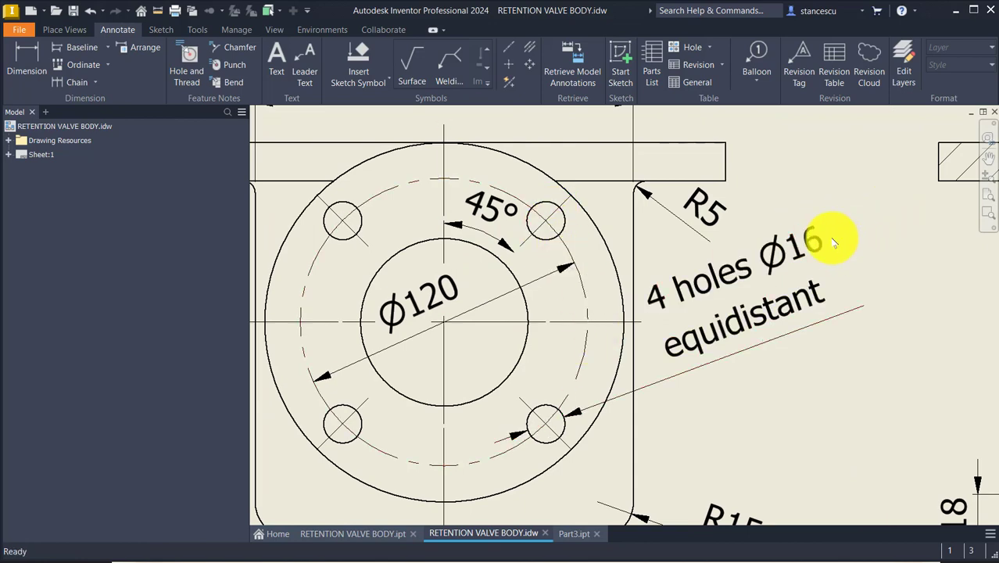
pyautogui.scroll(-3, 830, 285)
pyautogui.moveTo(829, 296); pyautogui.dragTo(795, 225, button='middle')
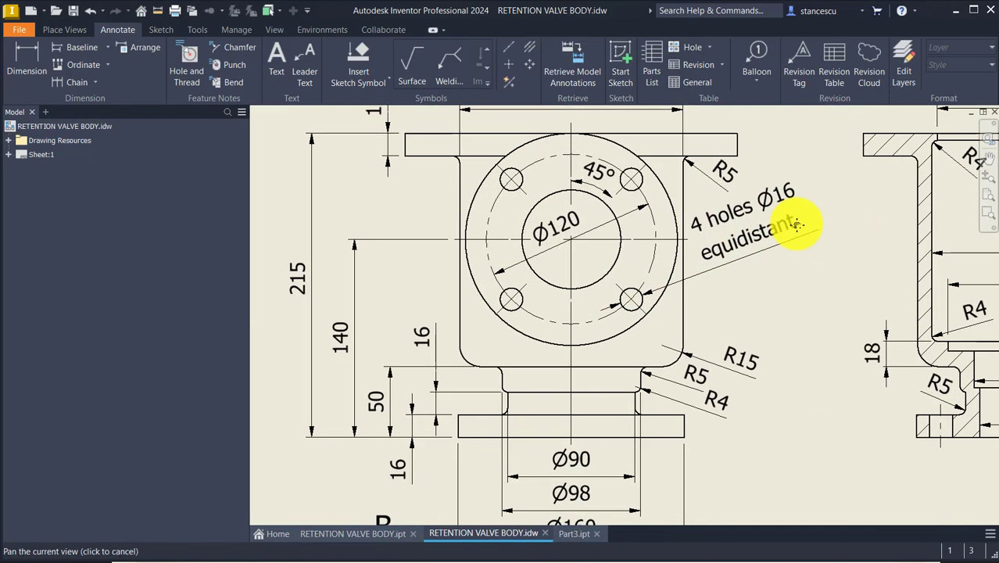
pyautogui.moveTo(737, 337)
pyautogui.mouseDown(button='middle')
pyautogui.moveTo(703, 262)
pyautogui.moveTo(725, 285)
pyautogui.mouseUp(button='middle')
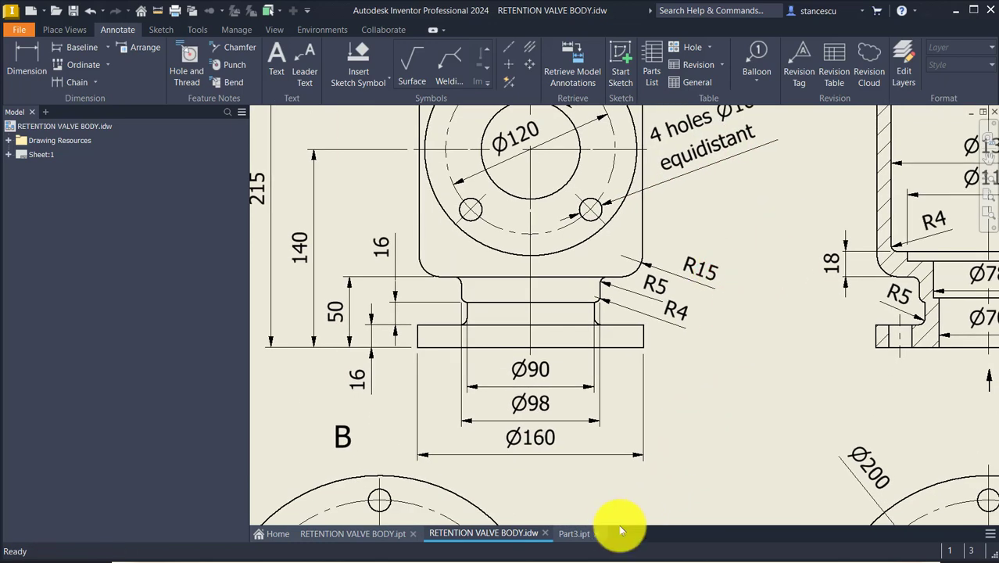
pyautogui.press('Num_Lock')
pyautogui.press('Home')
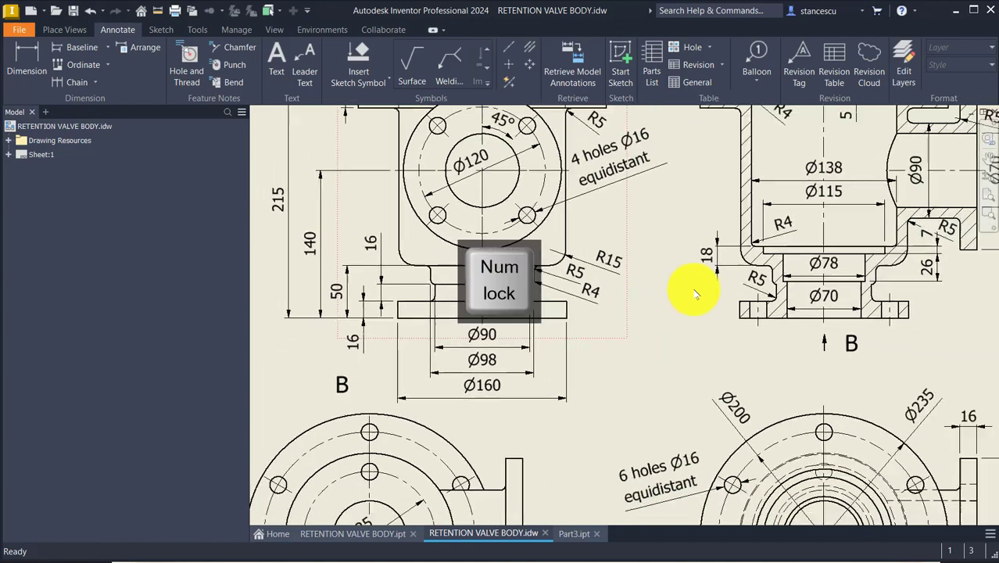
# Step: Return to Part3.ipt and start a sketch on the outer face of the side flange
pyautogui.click(576, 534)
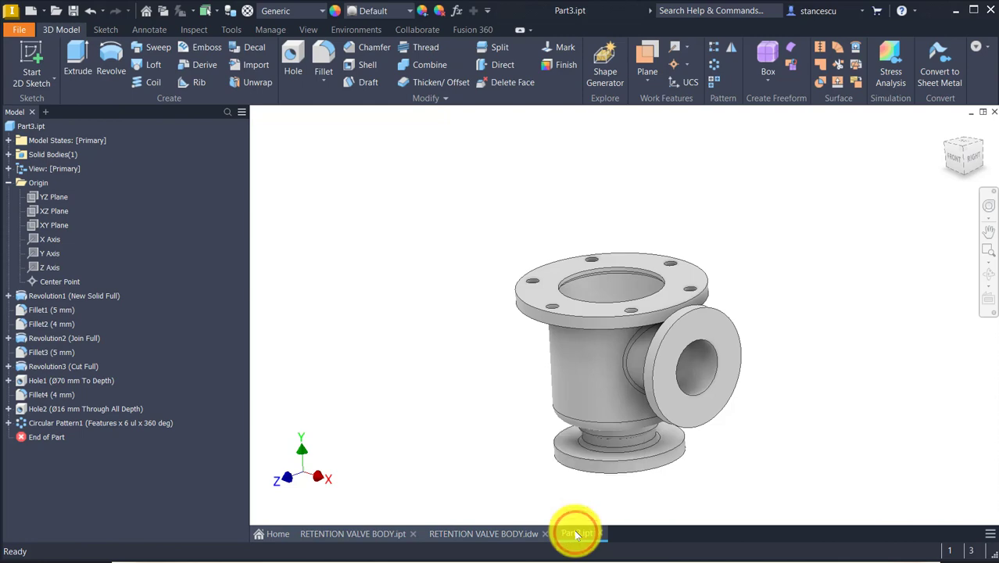
pyautogui.click(812, 236)
pyautogui.click(701, 321)
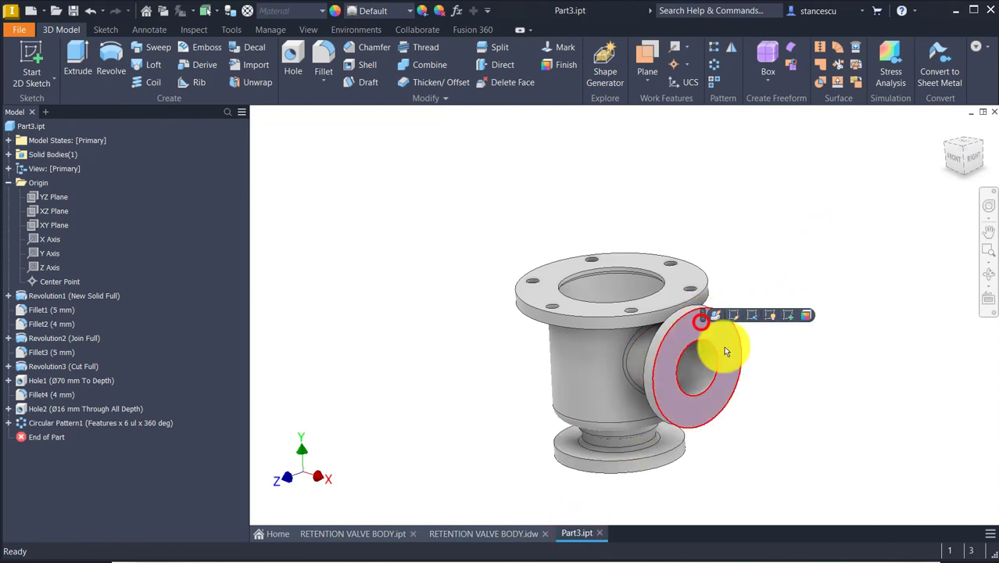
pyautogui.click(787, 315)
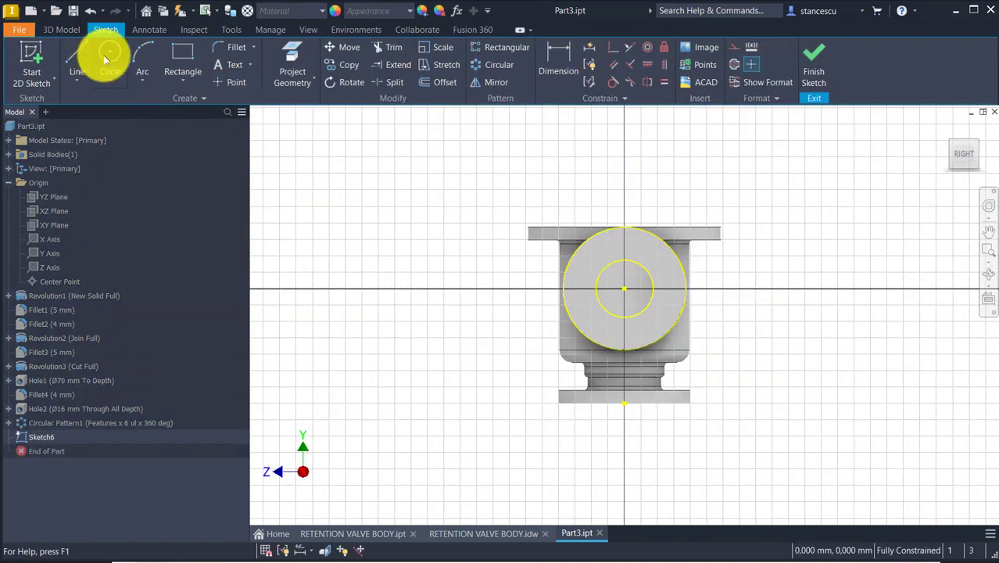
# Step: Draw a line from the side flange's centre with a length of 120/2 mm at a 45 degree angle
pyautogui.click(76, 47)
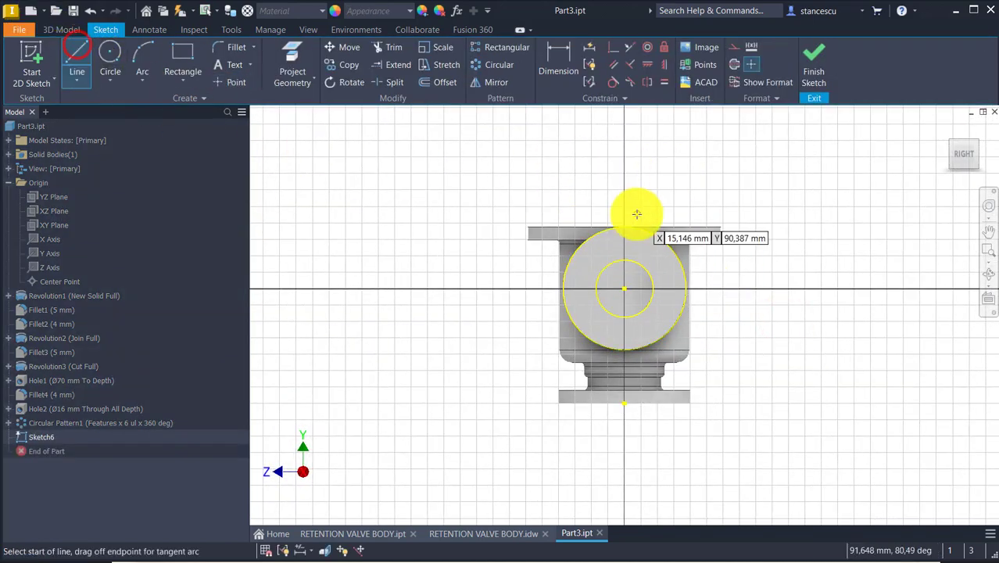
pyautogui.scroll(3, 611, 281)
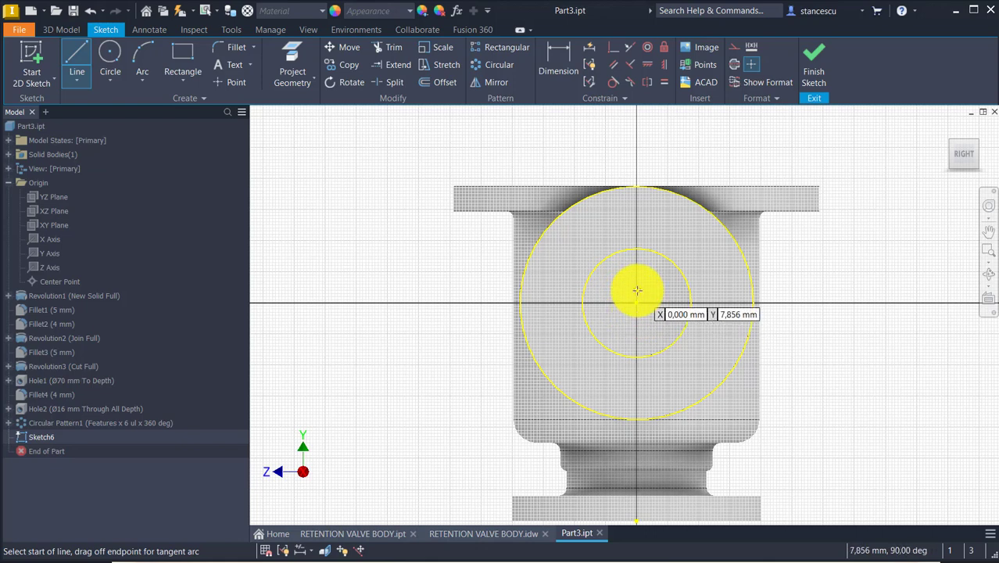
pyautogui.click(635, 301)
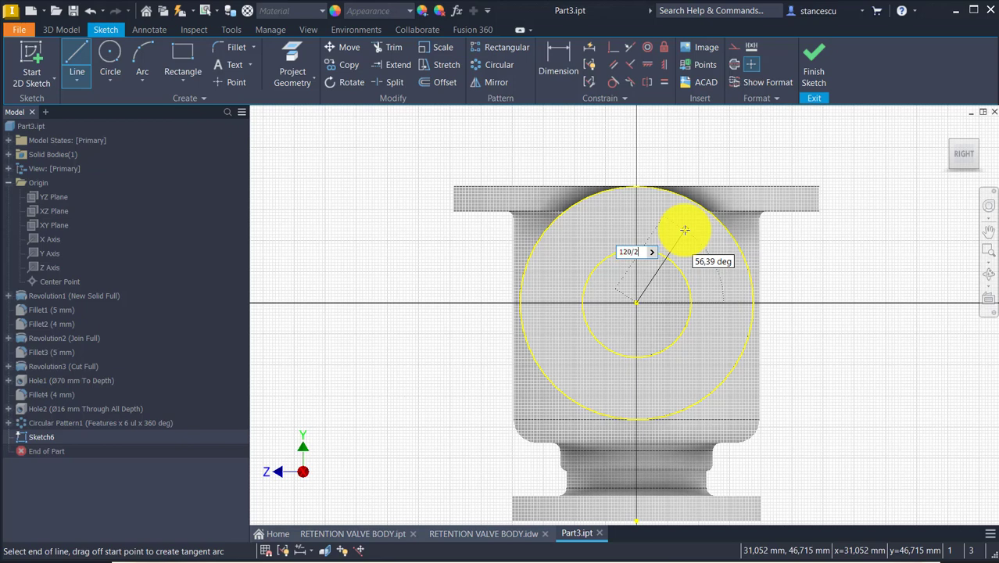
pyautogui.press('Tab')
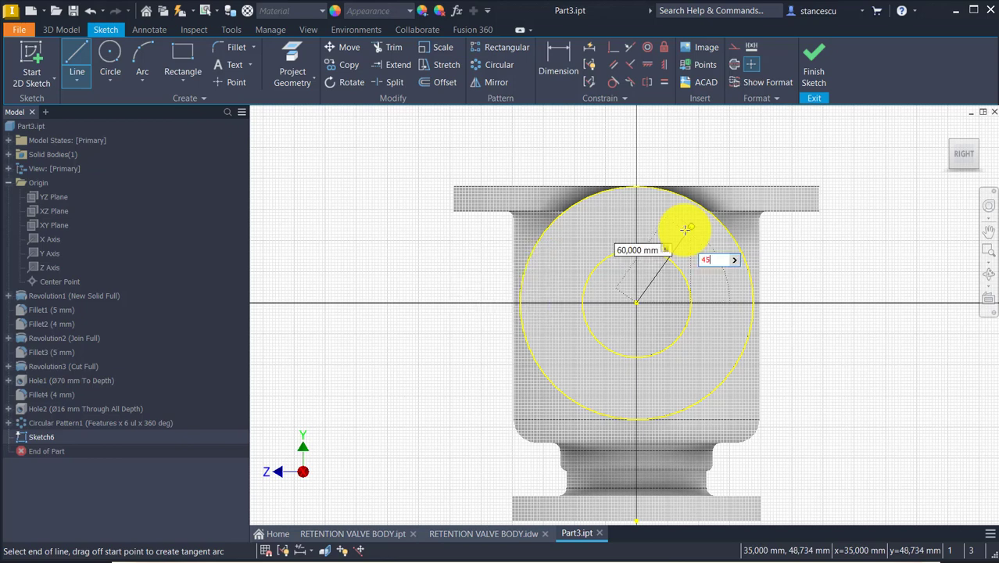
pyautogui.write('45')
pyautogui.press('Return')
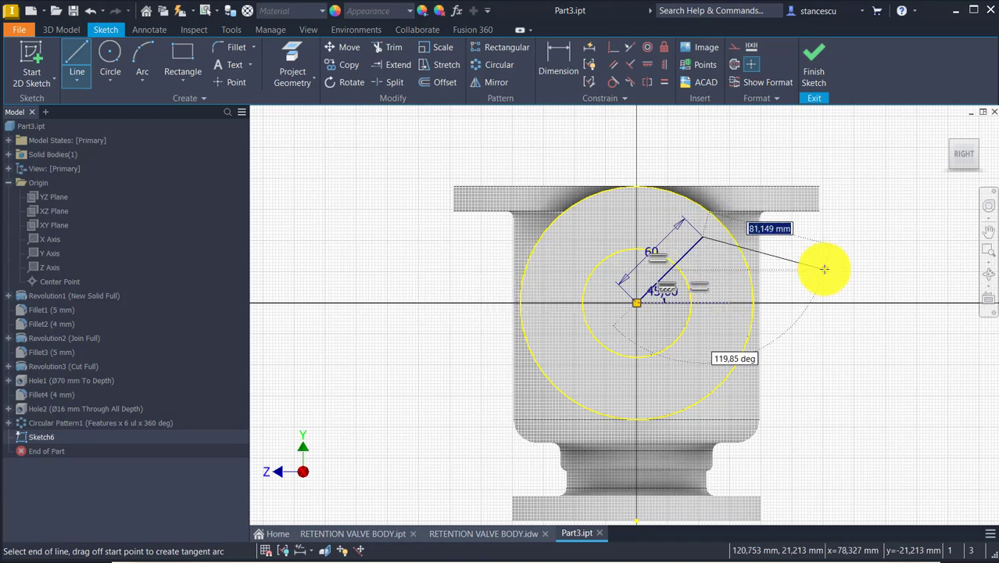
pyautogui.press('Escape')
# Step: Place a centre point at the outer end of the 60 mm line and finish the side flange sketch
pyautogui.scroll(4, 700, 234)
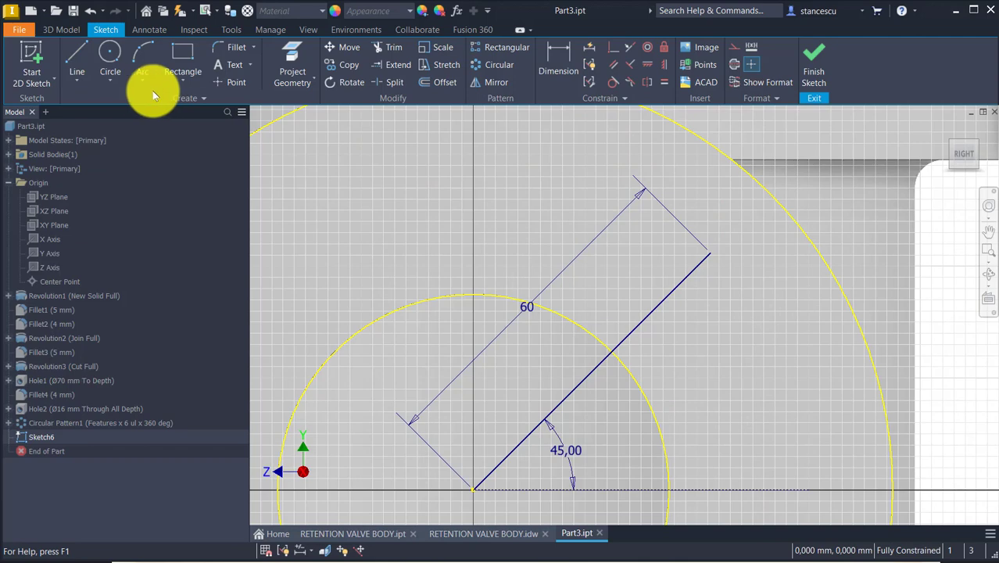
pyautogui.click(235, 82)
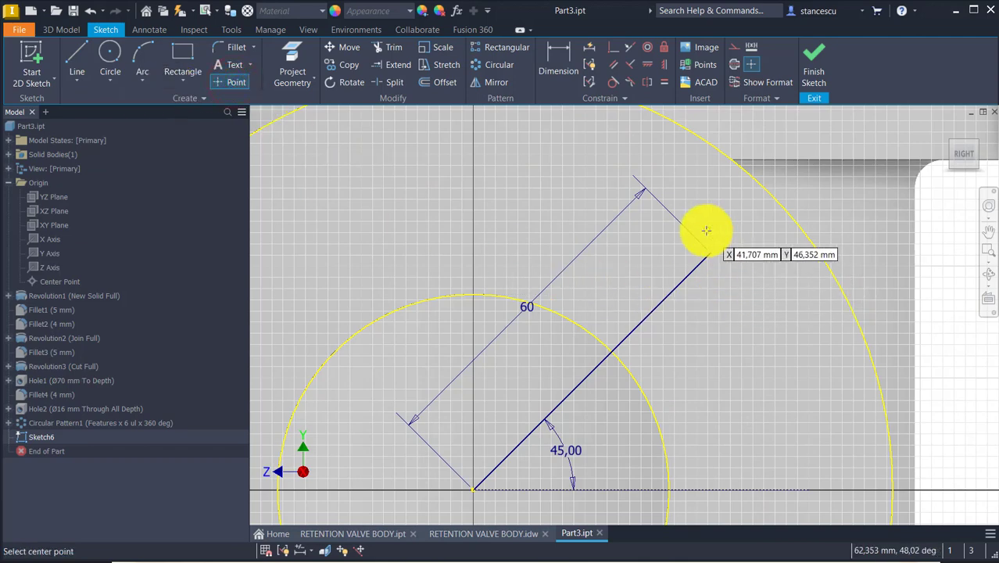
pyautogui.click(752, 64)
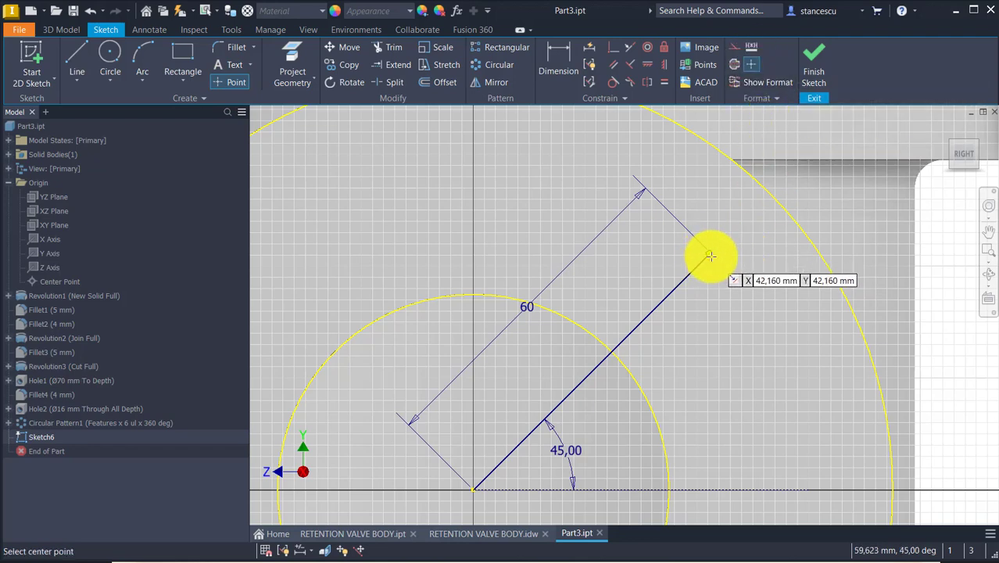
pyautogui.click(709, 254)
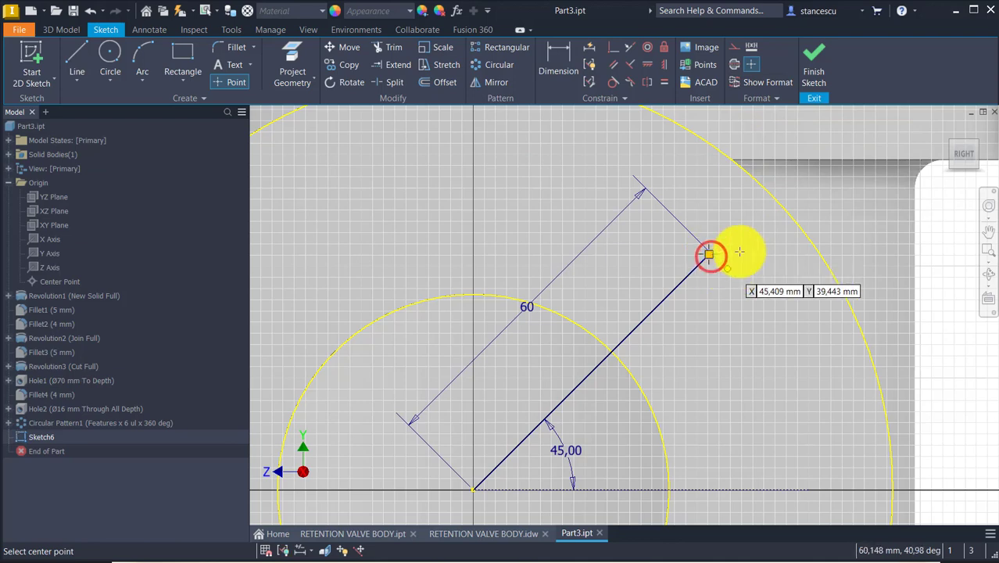
pyautogui.click(751, 64)
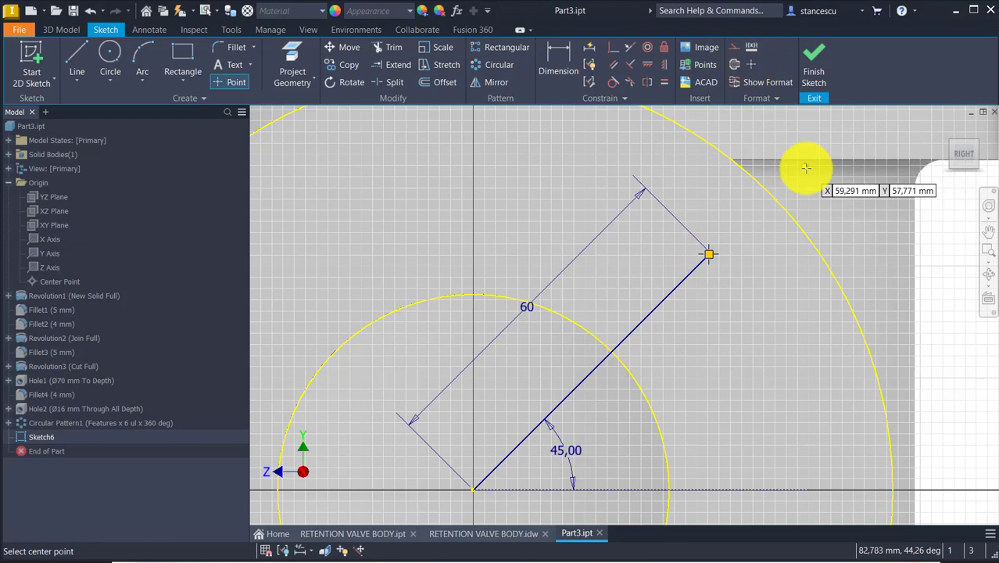
pyautogui.click(810, 64)
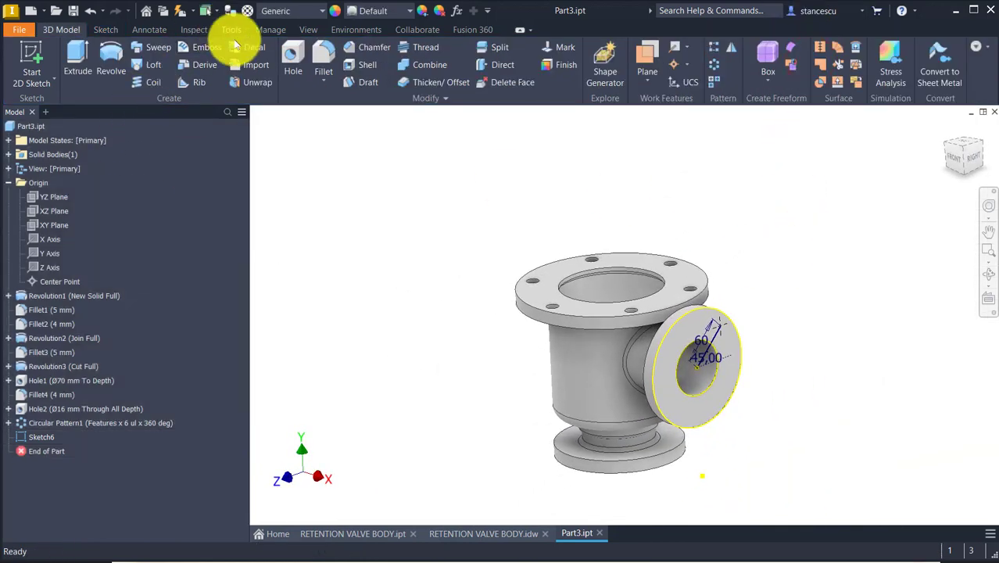
# Step: Create a simple 16 mm hole at the side flange's sketch point, terminating at the flange's back face
pyautogui.click(293, 55)
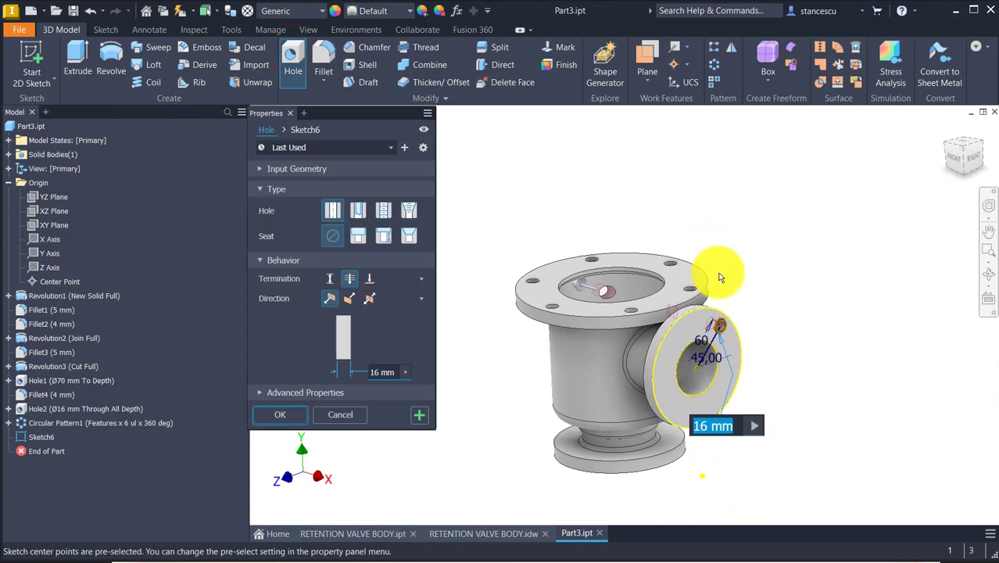
pyautogui.scroll(5, 773, 289)
pyautogui.keyDown('shift'); pyautogui.moveTo(730, 266); pyautogui.dragTo(360, 282, button='middle'); pyautogui.keyUp('shift')
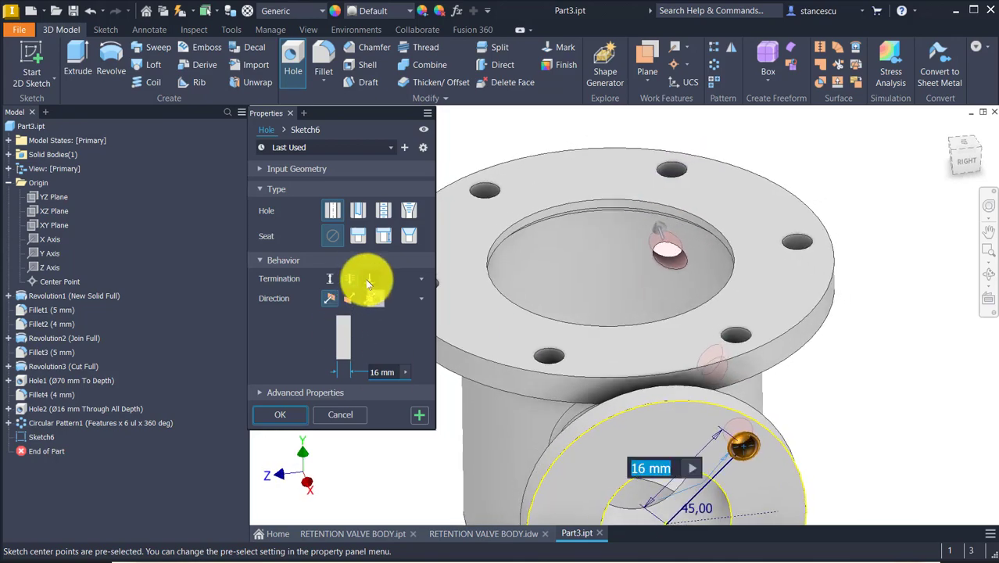
pyautogui.click(368, 279)
pyautogui.keyDown('shift'); pyautogui.moveTo(600, 355); pyautogui.dragTo(626, 465, button='middle'); pyautogui.keyUp('shift')
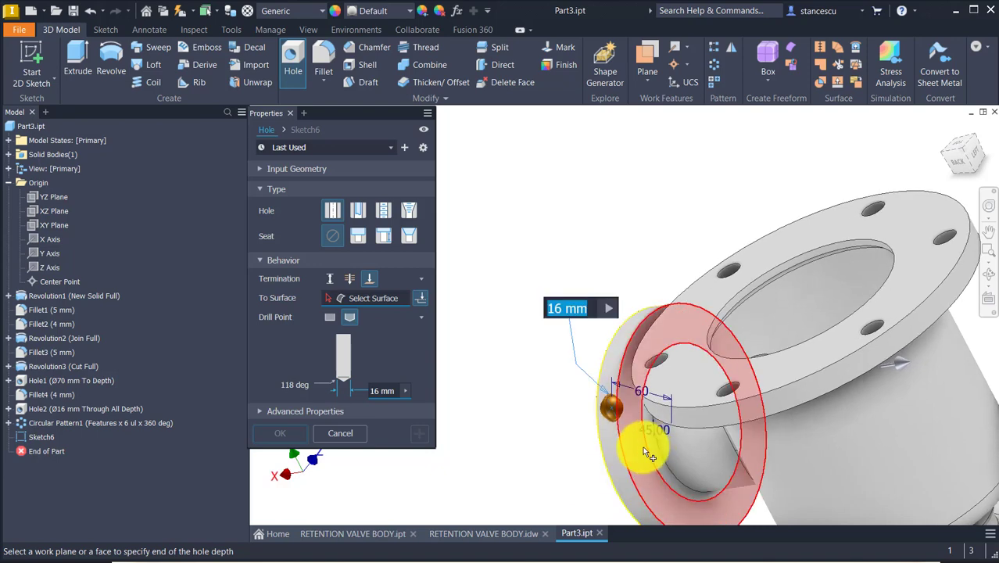
pyautogui.click(642, 446)
pyautogui.keyDown('shift'); pyautogui.moveTo(592, 500); pyautogui.dragTo(588, 480, button='middle'); pyautogui.keyUp('shift')
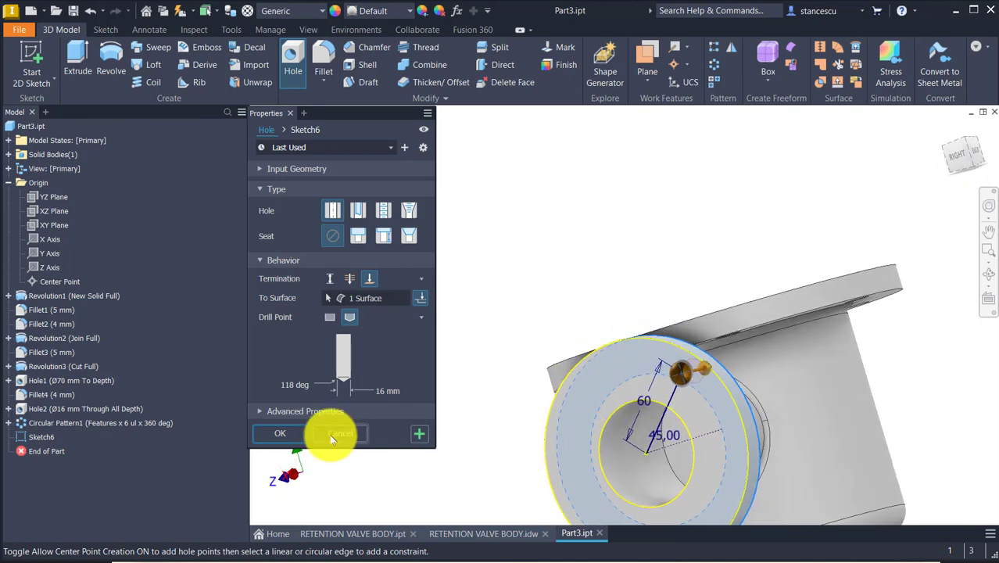
pyautogui.click(283, 432)
# Step: Circular-pattern the side flange's 16 mm hole about the side bore's axis with 4 occurrences over 360 degrees
pyautogui.keyDown('shift'); pyautogui.moveTo(463, 273); pyautogui.dragTo(705, 65, button='middle'); pyautogui.keyUp('shift')
pyautogui.click(713, 65)
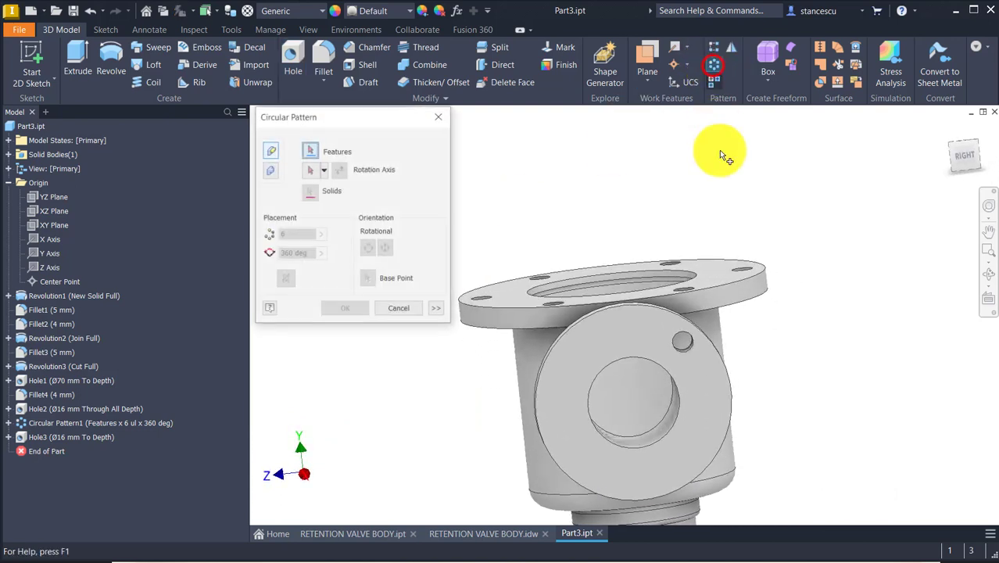
pyautogui.keyDown('shift'); pyautogui.moveTo(719, 150); pyautogui.dragTo(686, 376, button='middle'); pyautogui.keyUp('shift')
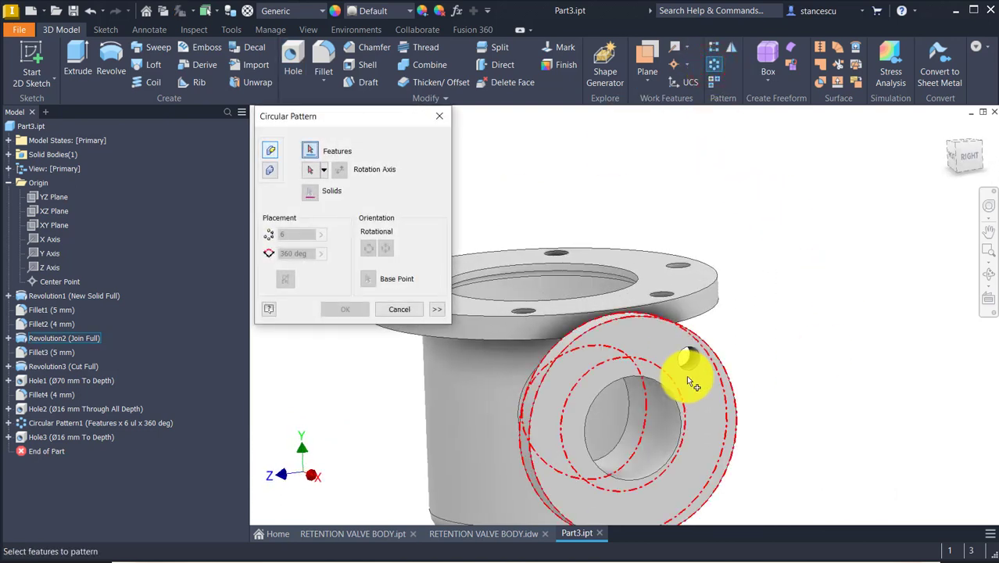
pyautogui.click(688, 357)
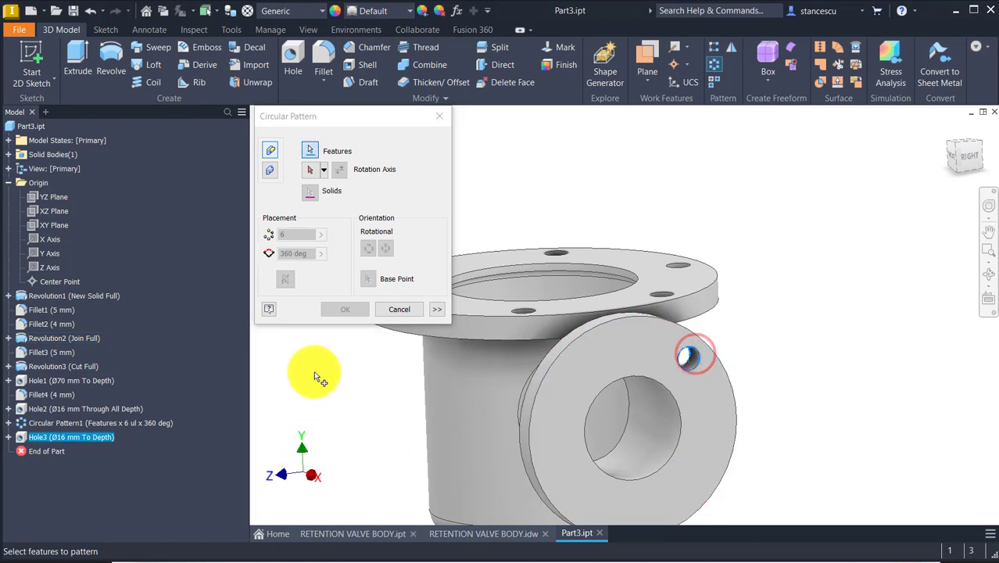
pyautogui.click(311, 168)
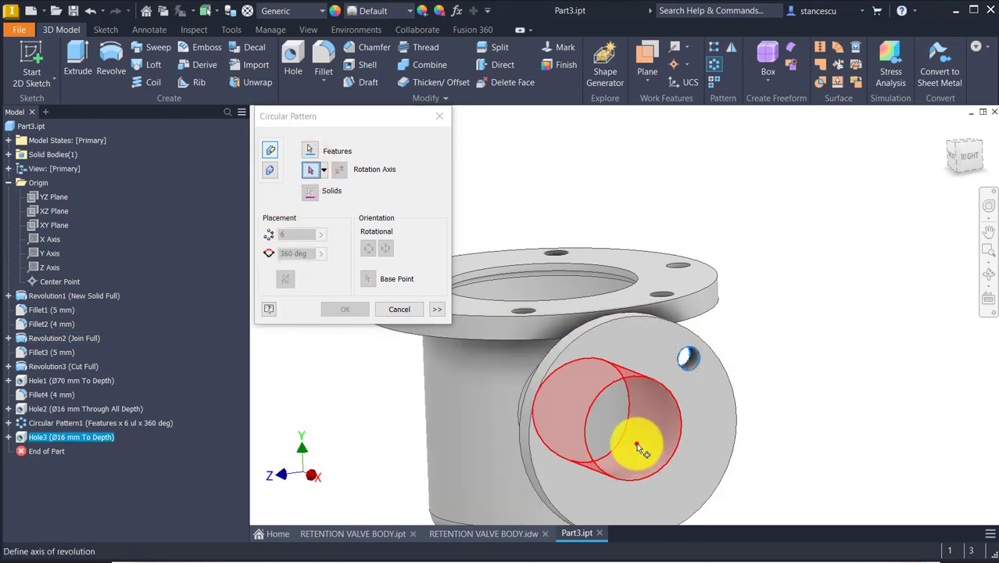
pyautogui.click(636, 448)
pyautogui.scroll(-3, 293, 410)
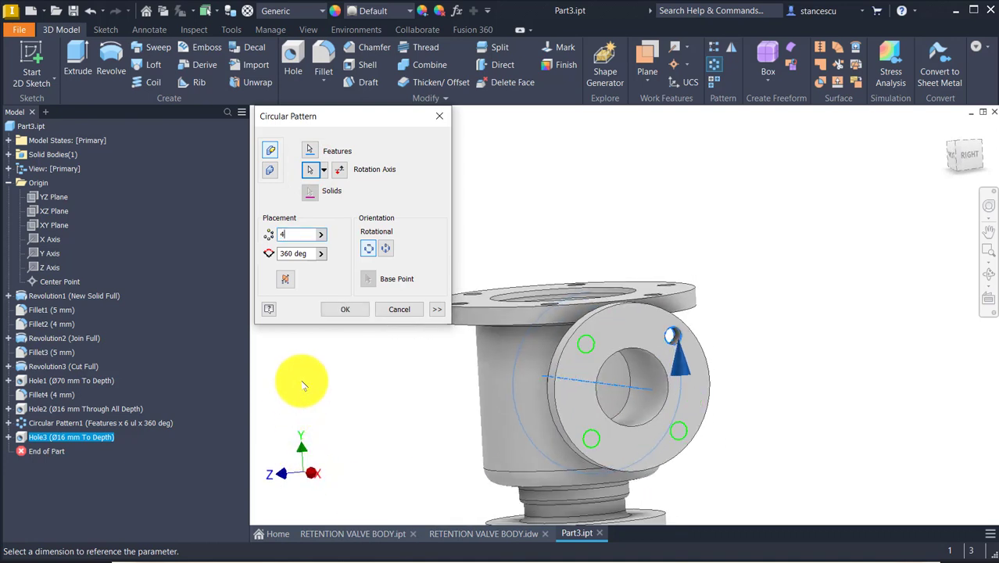
pyautogui.click(345, 313)
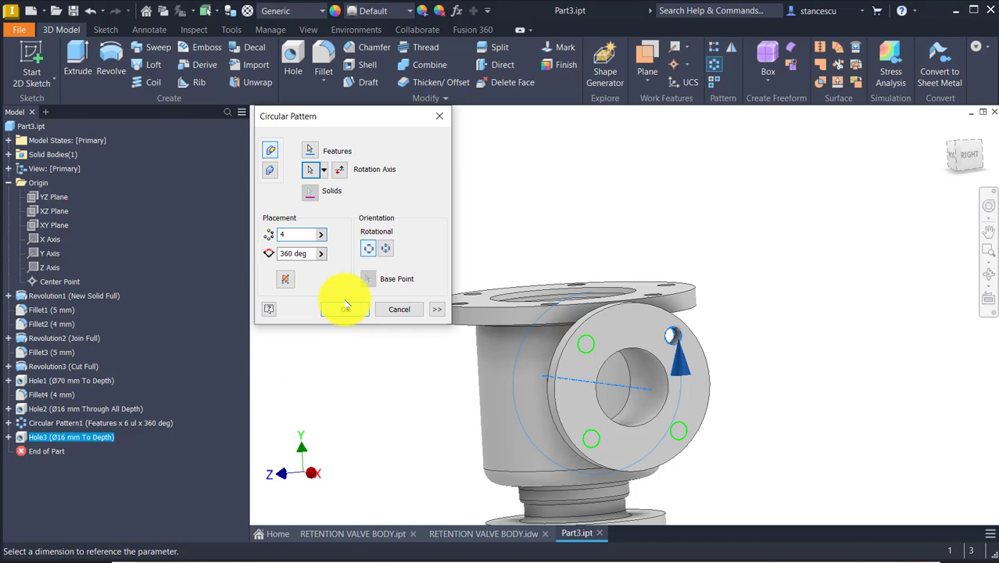
pyautogui.click(350, 307)
# Step: Examine the lower flange's bolt-hole count, diameter and pitch circle in view B of RETENTION VALVE BODY.idw
pyautogui.scroll(-2, 469, 332)
pyautogui.keyDown('shift'); pyautogui.moveTo(485, 332); pyautogui.dragTo(572, 410, button='middle'); pyautogui.keyUp('shift')
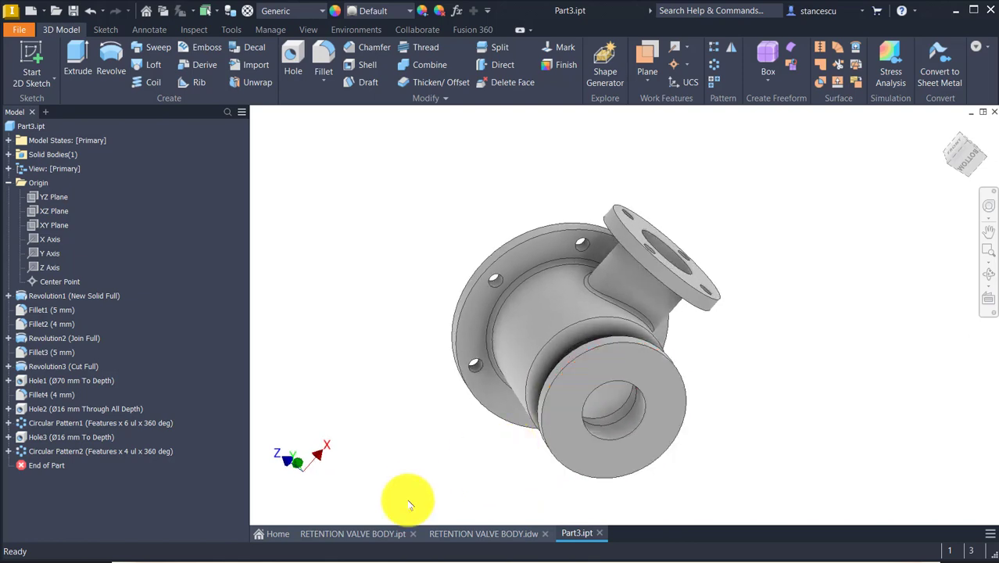
pyautogui.click(451, 536)
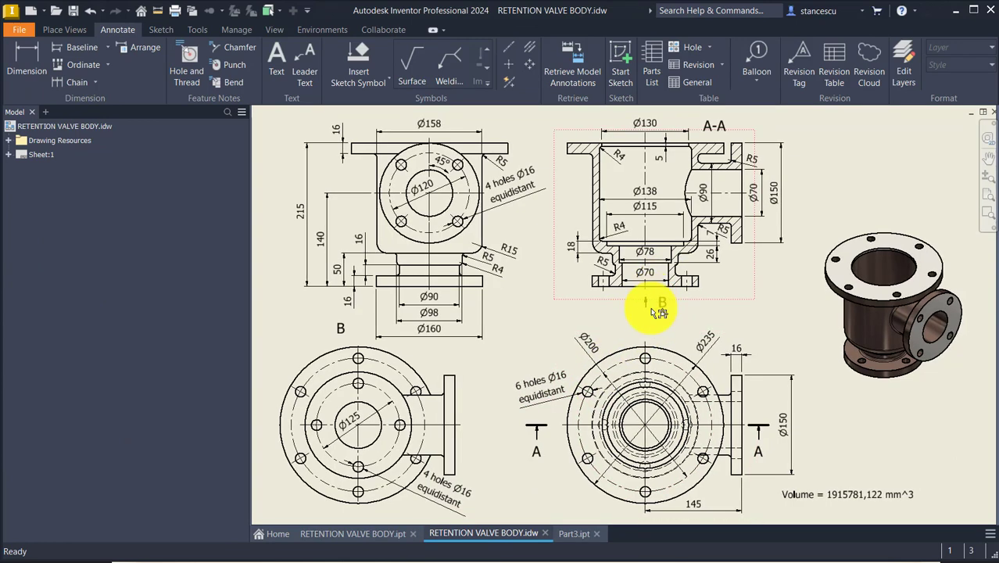
pyautogui.scroll(3, 646, 301)
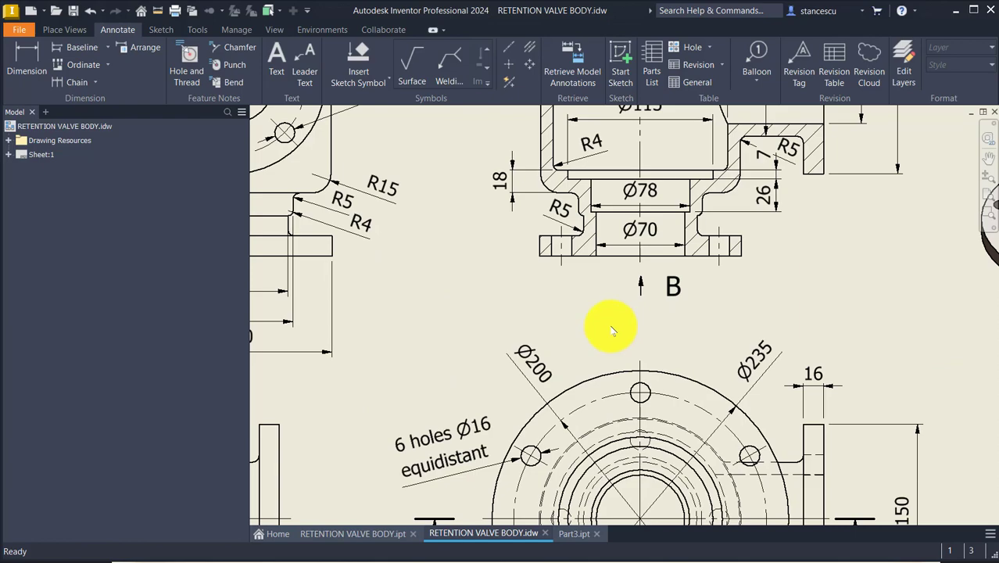
pyautogui.moveTo(612, 329); pyautogui.dragTo(764, 205, button='middle')
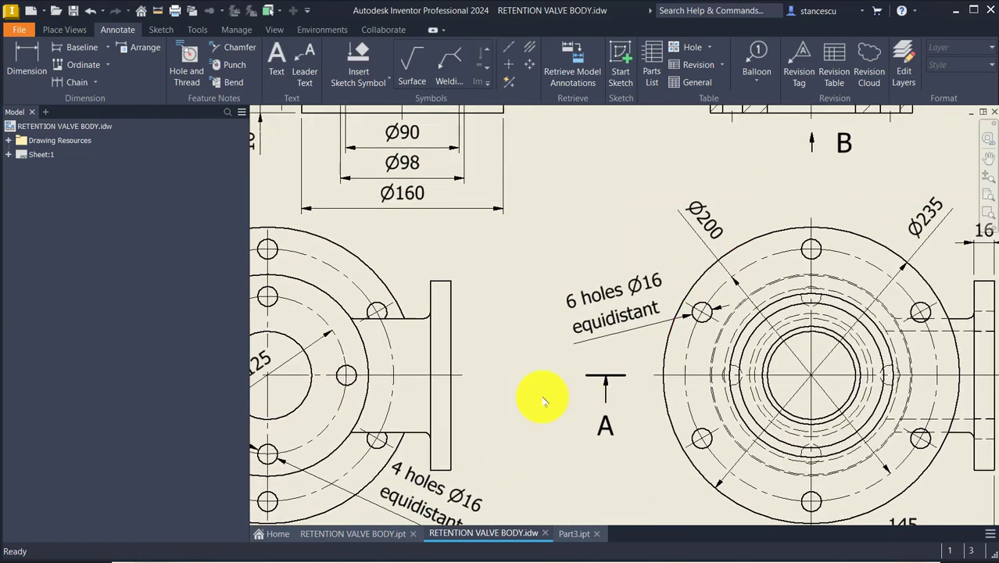
pyautogui.moveTo(545, 401); pyautogui.dragTo(743, 350, button='middle')
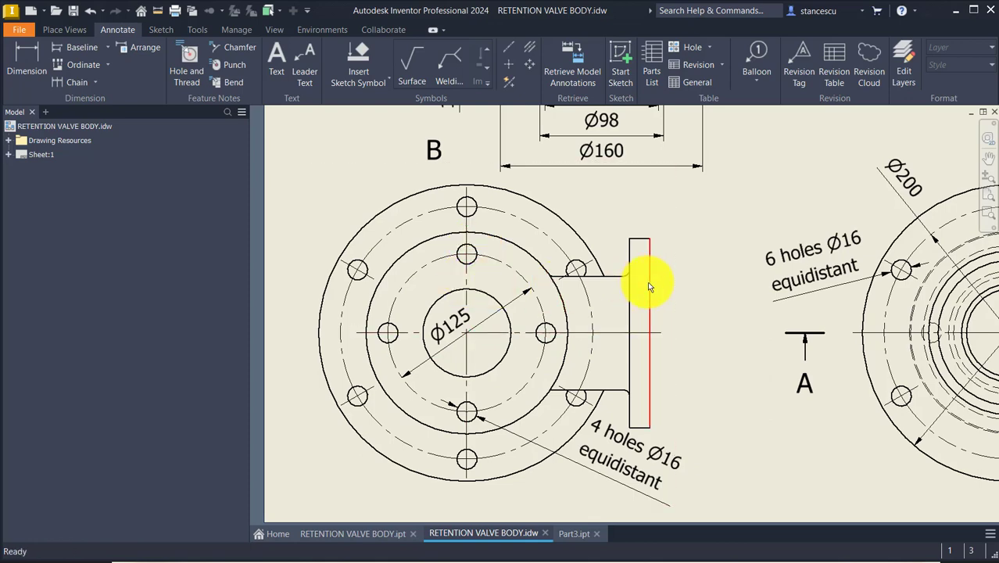
pyautogui.scroll(1, 699, 245)
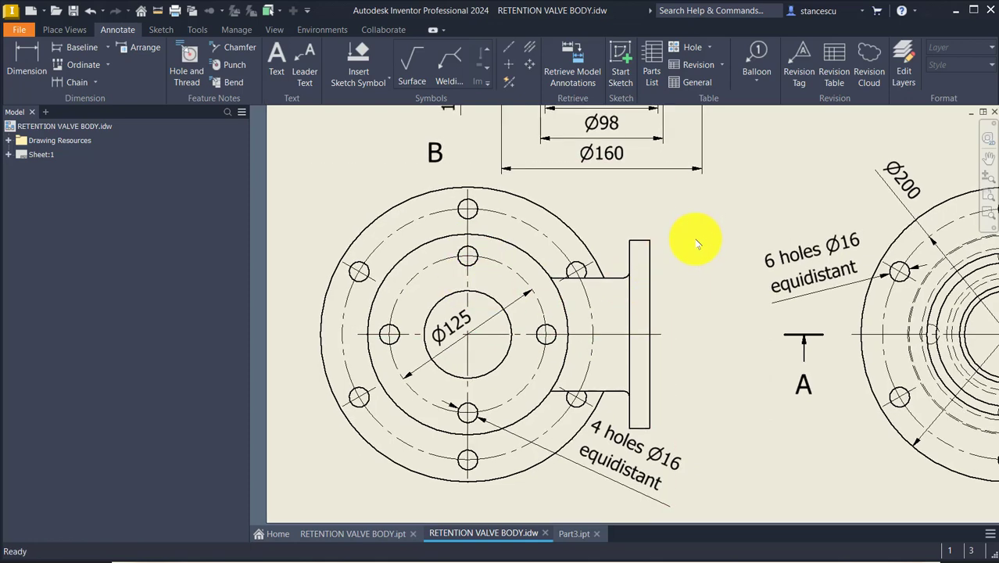
# Step: Return to Part3.ipt and start a sketch on the outer face of the lower flange
pyautogui.click(577, 534)
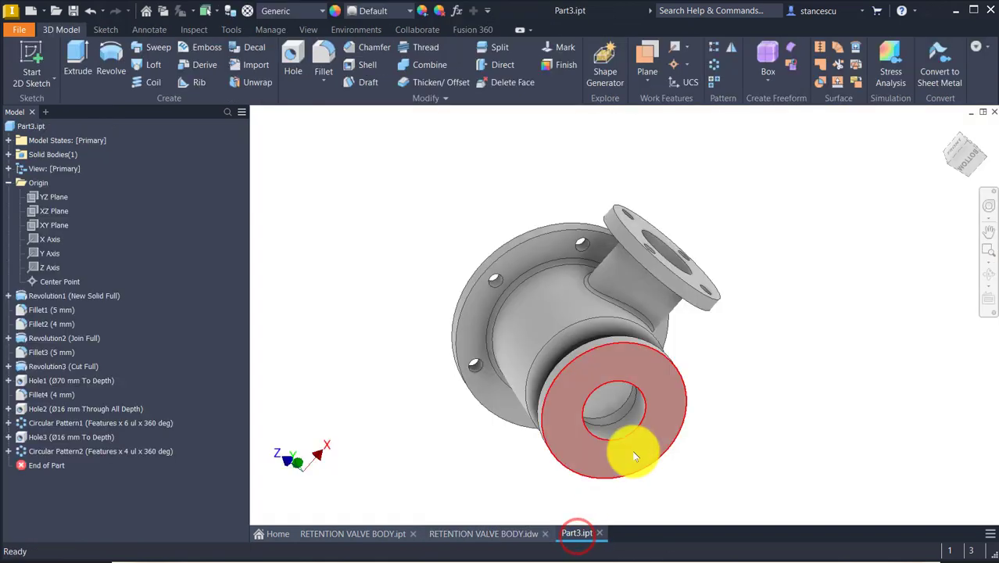
pyautogui.click(650, 363)
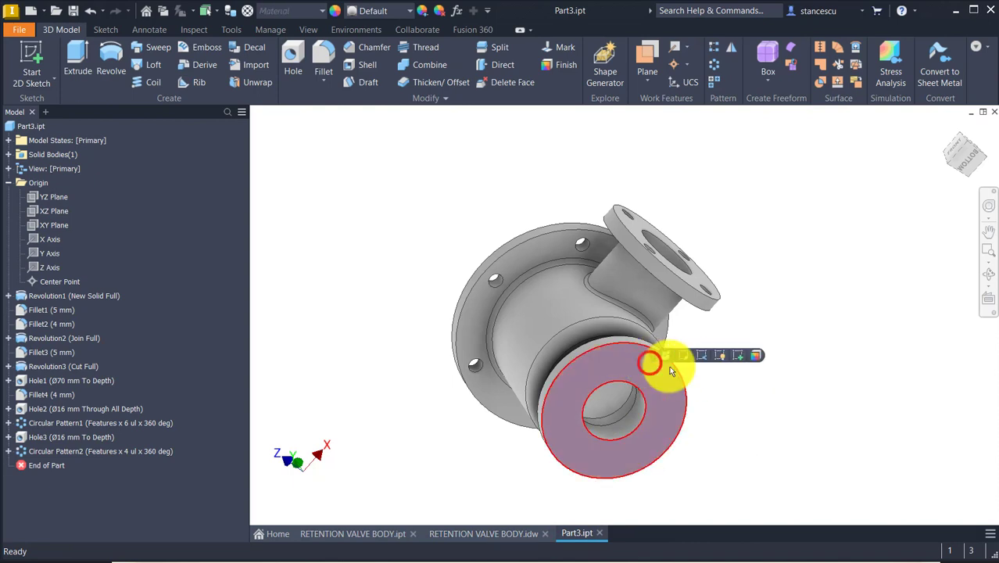
pyautogui.click(739, 357)
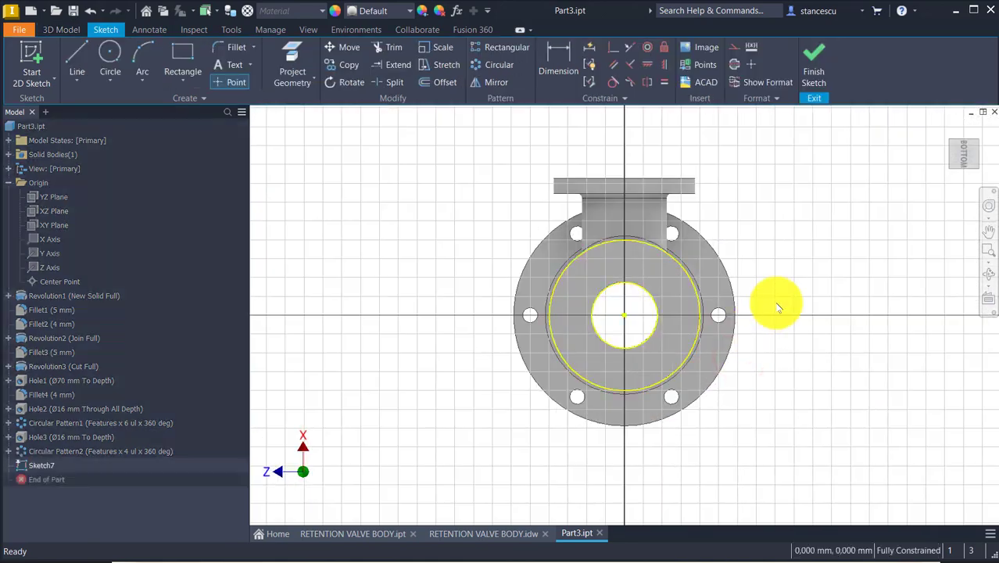
# Step: Draw a line from the lower flange's centre towards the side flange with a length of 125/2 mm
pyautogui.click(82, 55)
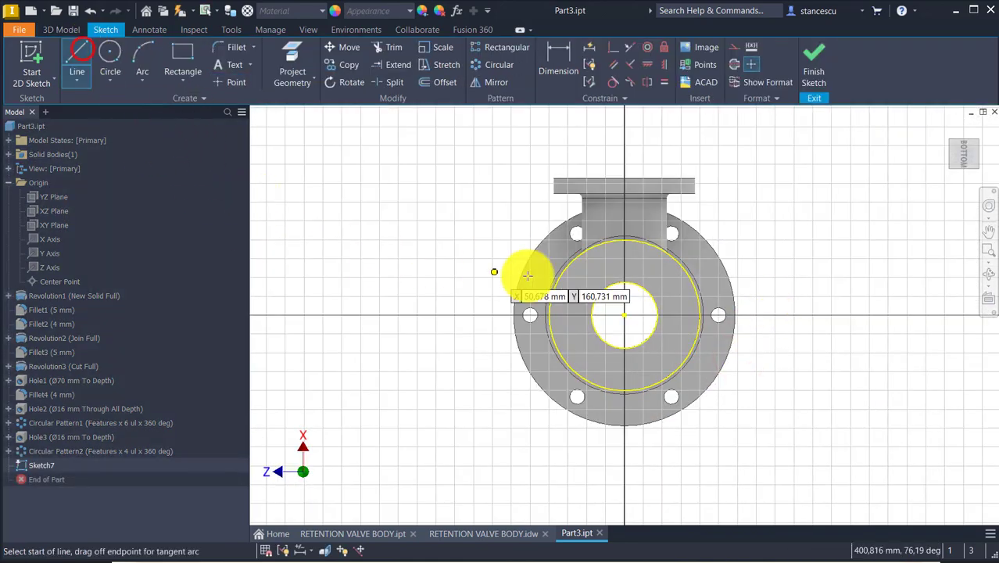
pyautogui.click(624, 315)
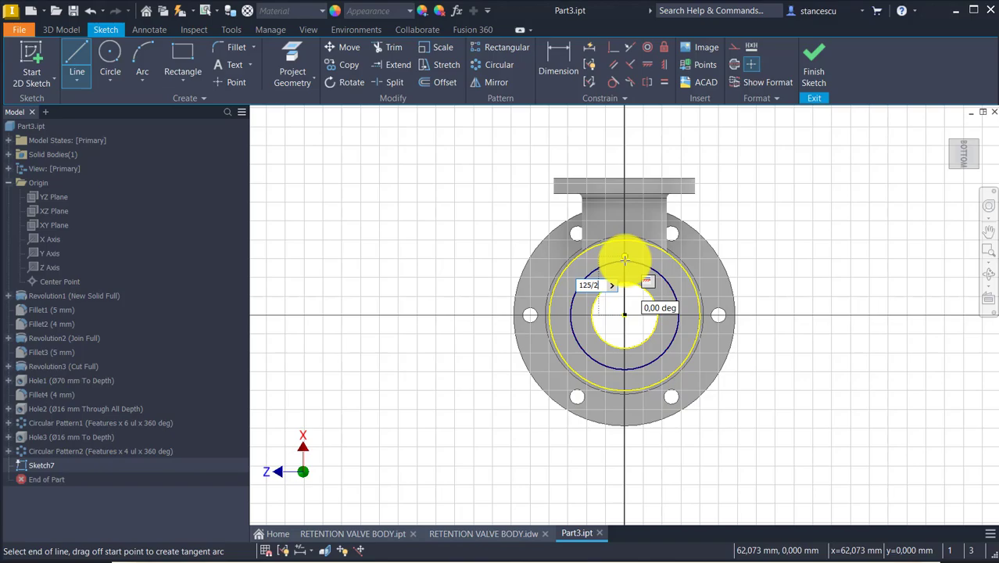
pyautogui.press('Return')
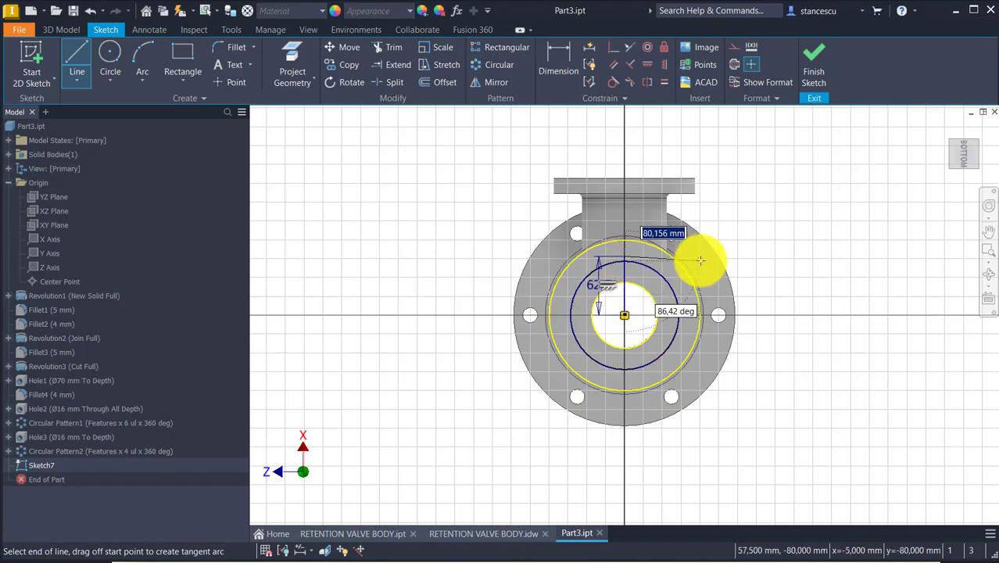
pyautogui.press('Escape')
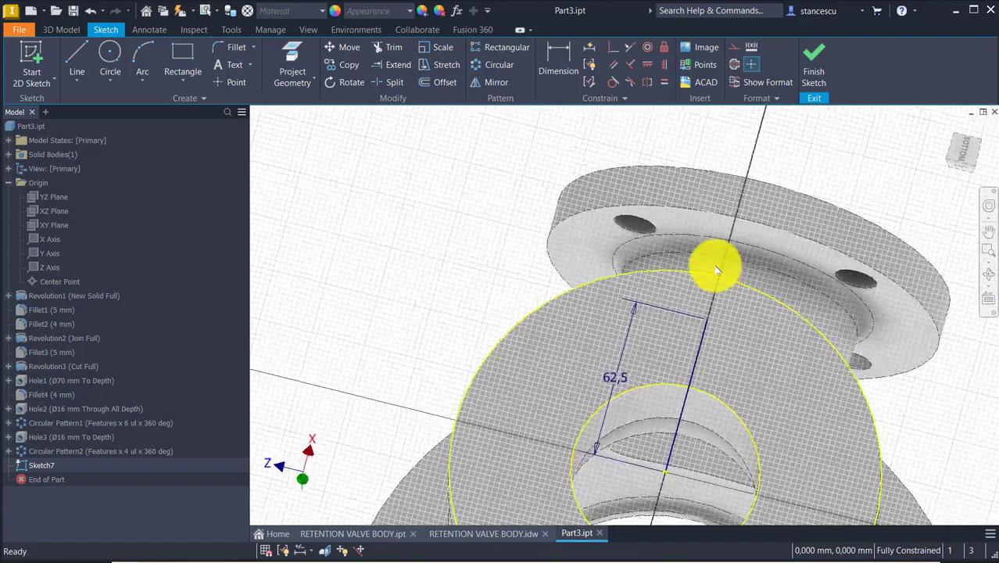
# Step: Place a centre point at the outer end of the 62.5 mm line and finish the lower flange sketch
pyautogui.click(233, 82)
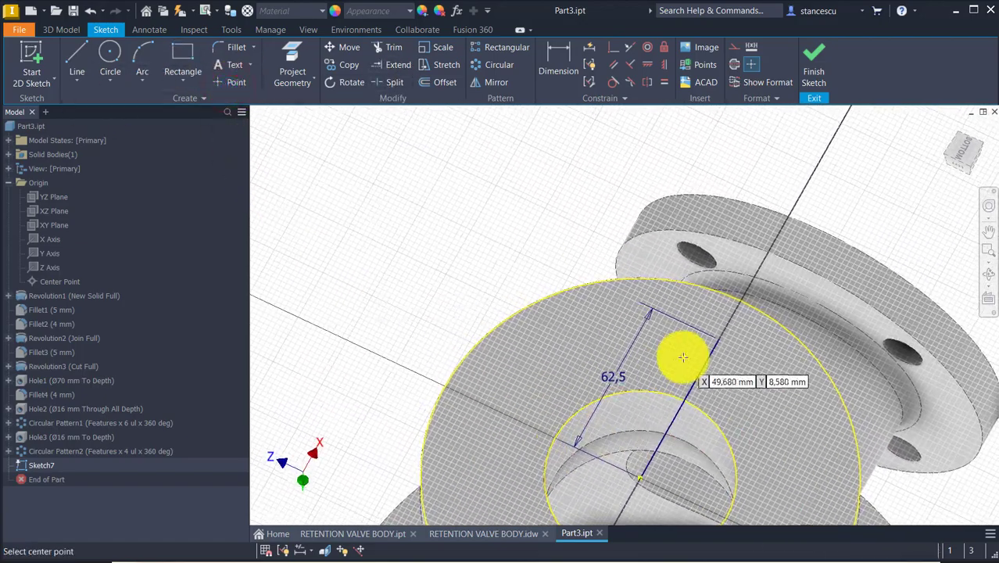
pyautogui.click(720, 339)
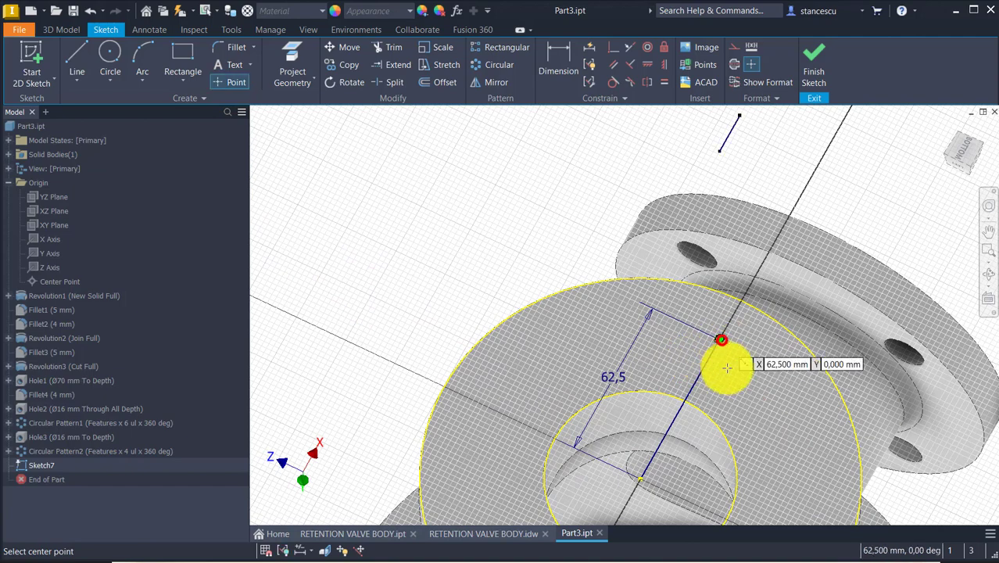
pyautogui.click(748, 63)
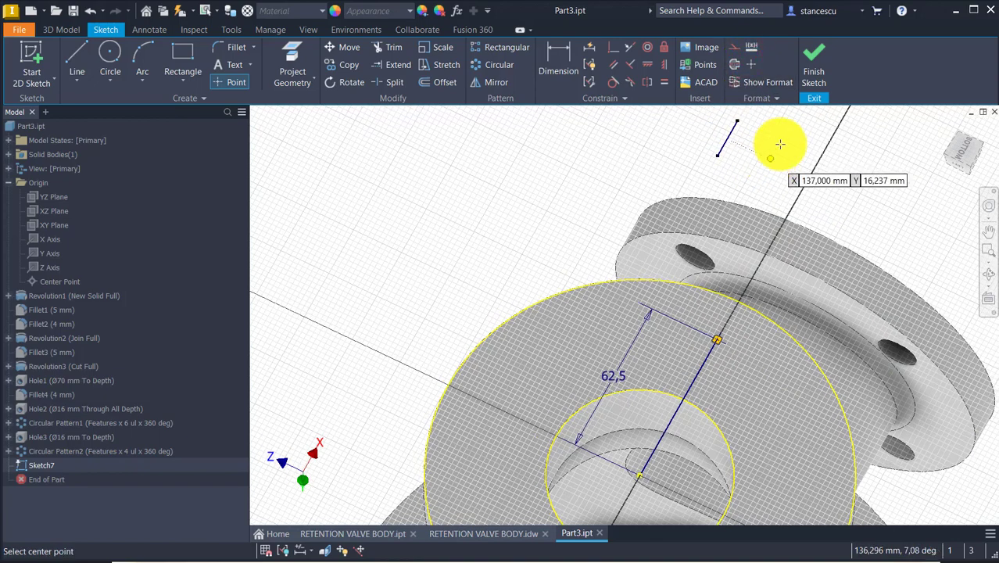
pyautogui.click(809, 68)
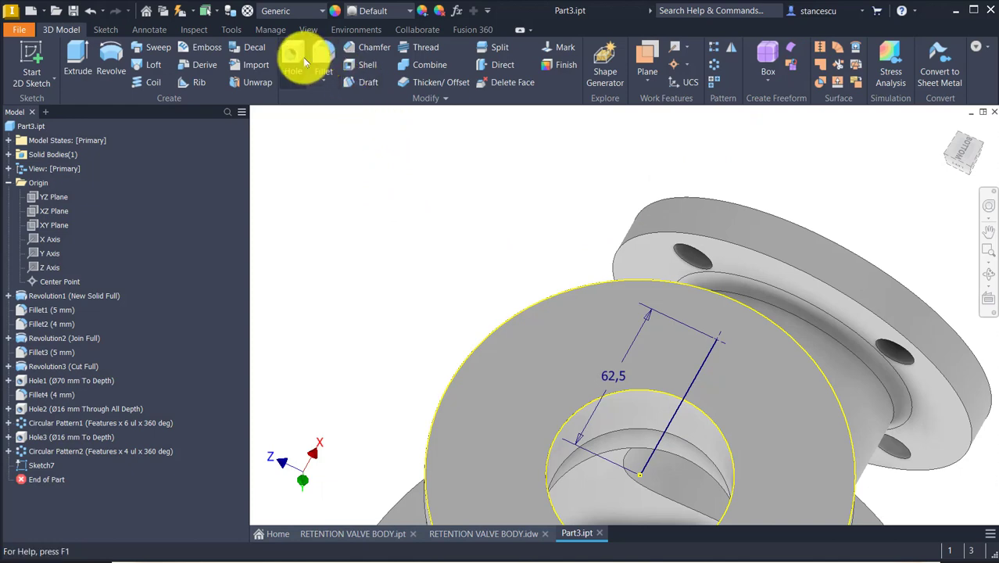
# Step: Cut a 16 mm hole at the lower flange's sketch point, ending at the flange's back face
pyautogui.click(300, 61)
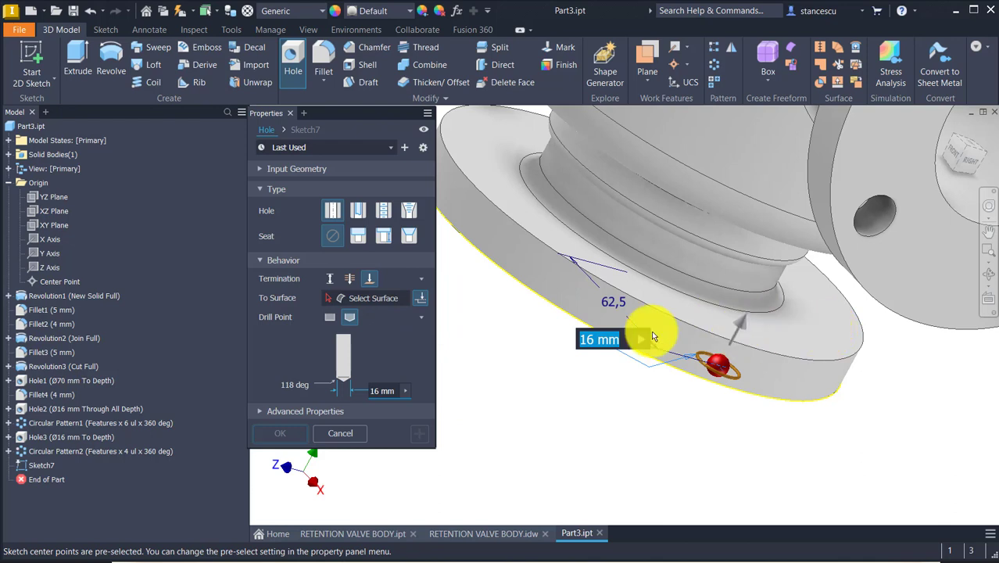
pyautogui.click(379, 301)
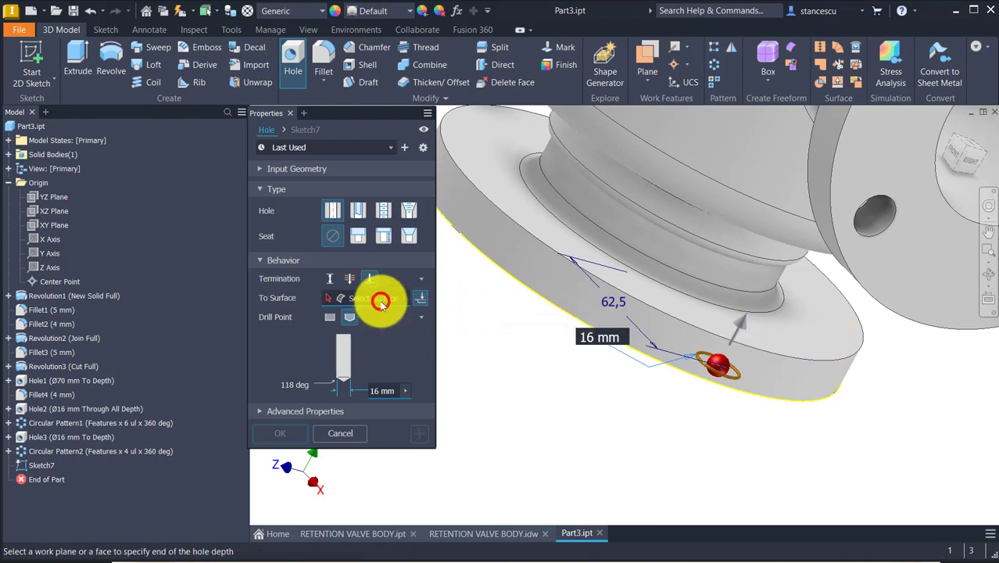
pyautogui.click(823, 314)
pyautogui.keyDown('shift'); pyautogui.moveTo(769, 417); pyautogui.dragTo(734, 506, button='middle'); pyautogui.keyUp('shift')
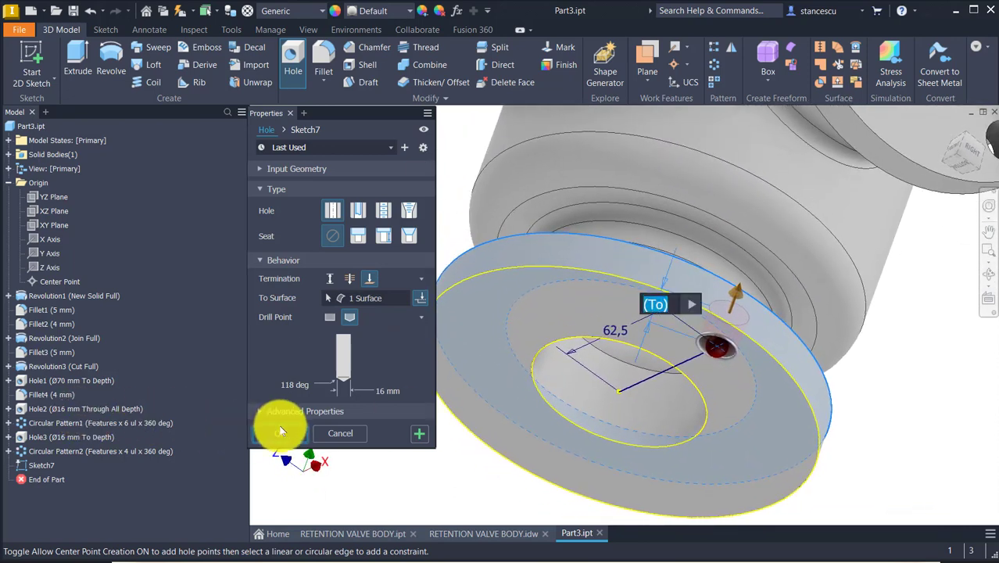
pyautogui.click(279, 432)
# Step: Circularly pattern the lower flange's 16 mm hole around the flange's bore axis with 4 occurrences over 360 degrees
pyautogui.keyDown('shift'); pyautogui.moveTo(424, 300); pyautogui.dragTo(729, 103, button='middle'); pyautogui.keyUp('shift')
pyautogui.click(713, 64)
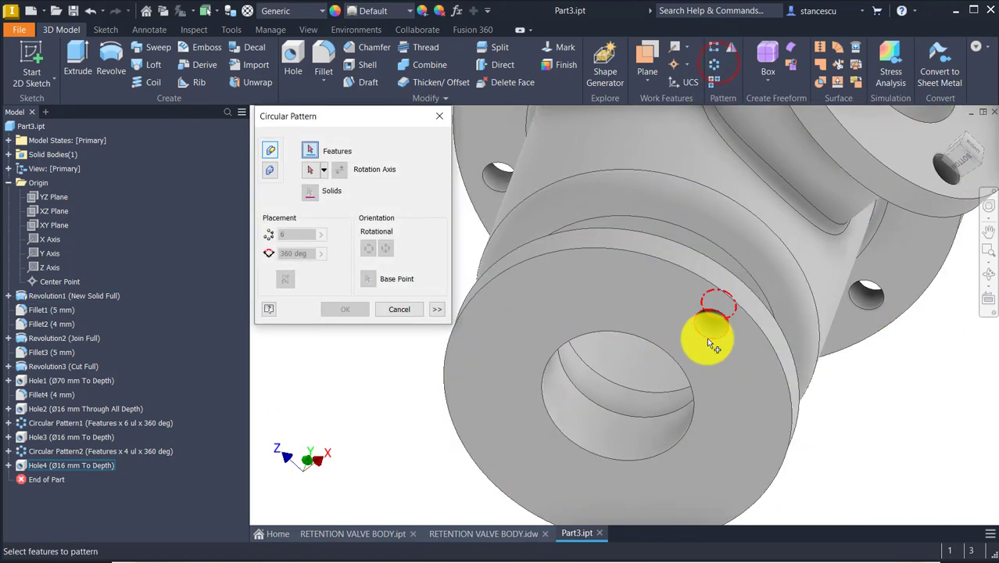
pyautogui.click(712, 336)
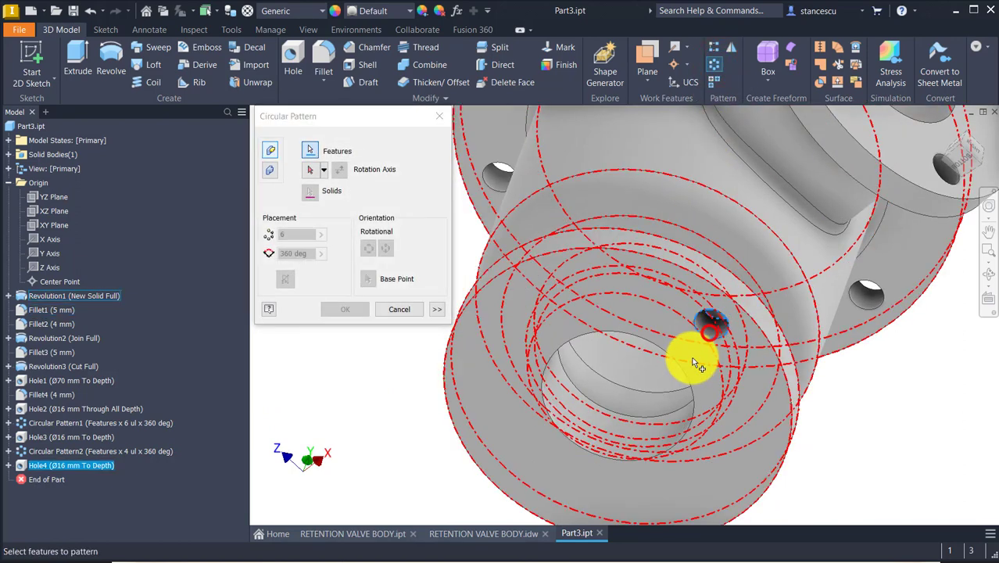
pyautogui.click(309, 169)
pyautogui.click(598, 427)
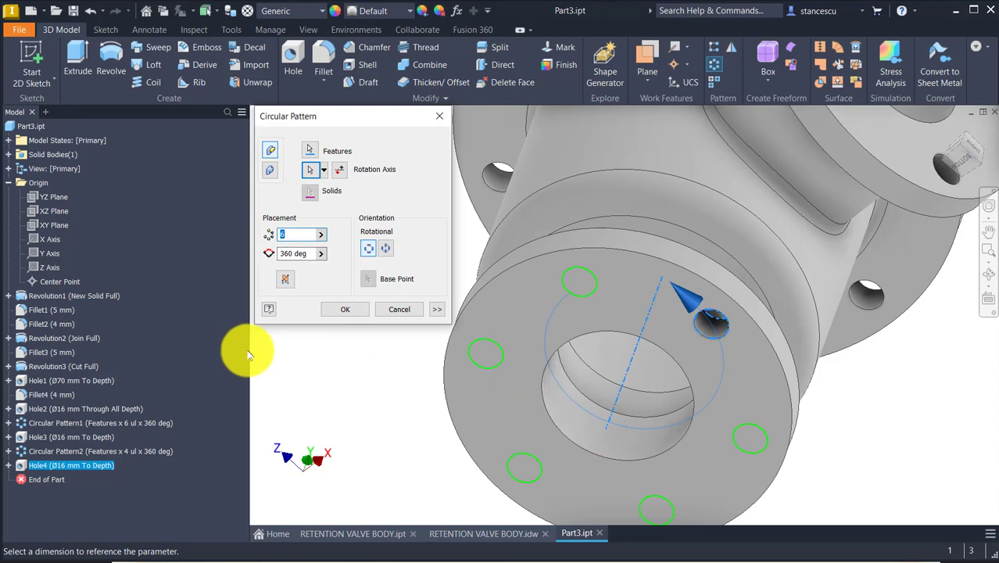
pyautogui.click(346, 309)
pyautogui.press('F6')
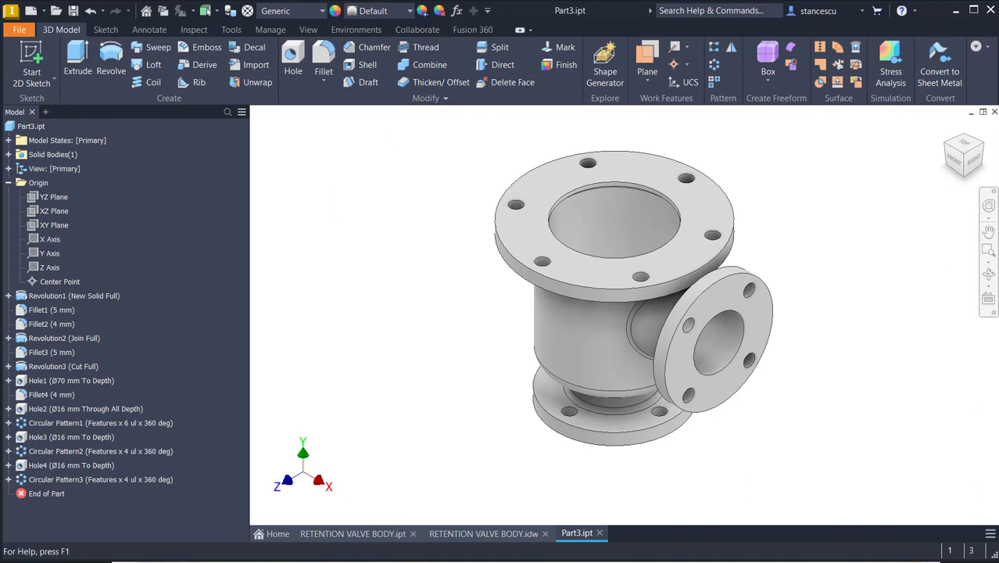
pyautogui.click(374, 152)
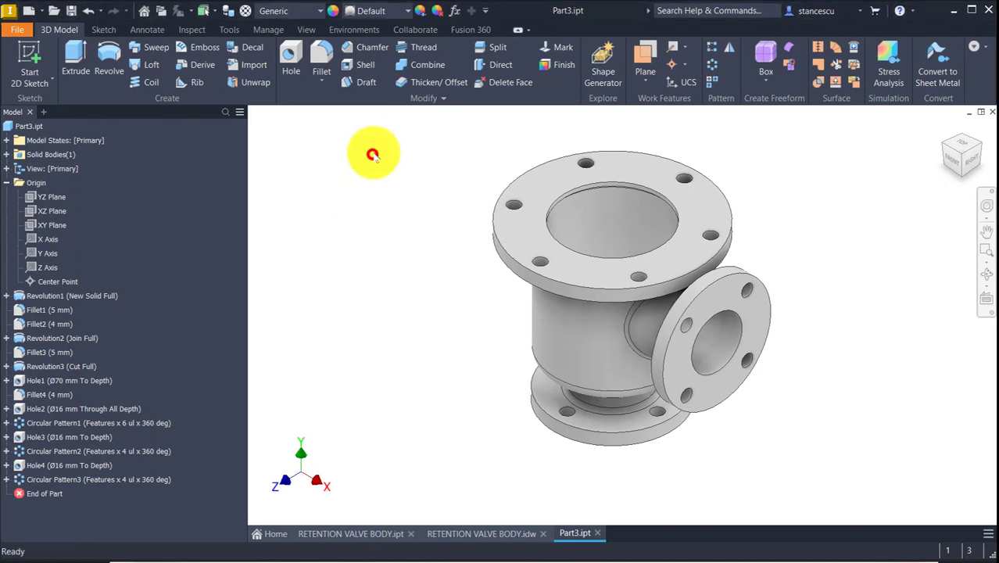
# Step: Set the part's material to Steel, Cast and its appearance to Gunmetal - Antique Polished
pyautogui.click(290, 16)
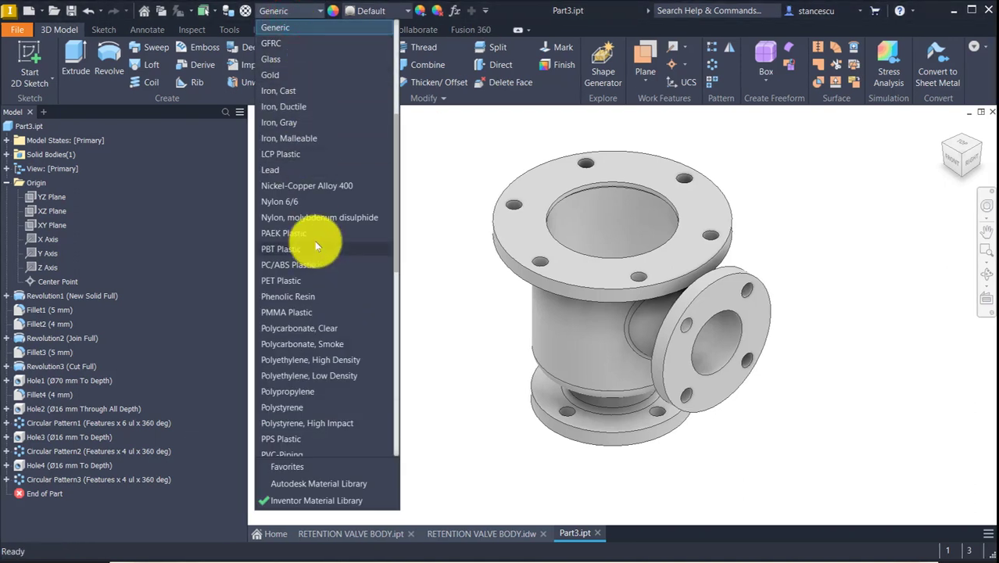
pyautogui.scroll(-7, 315, 258)
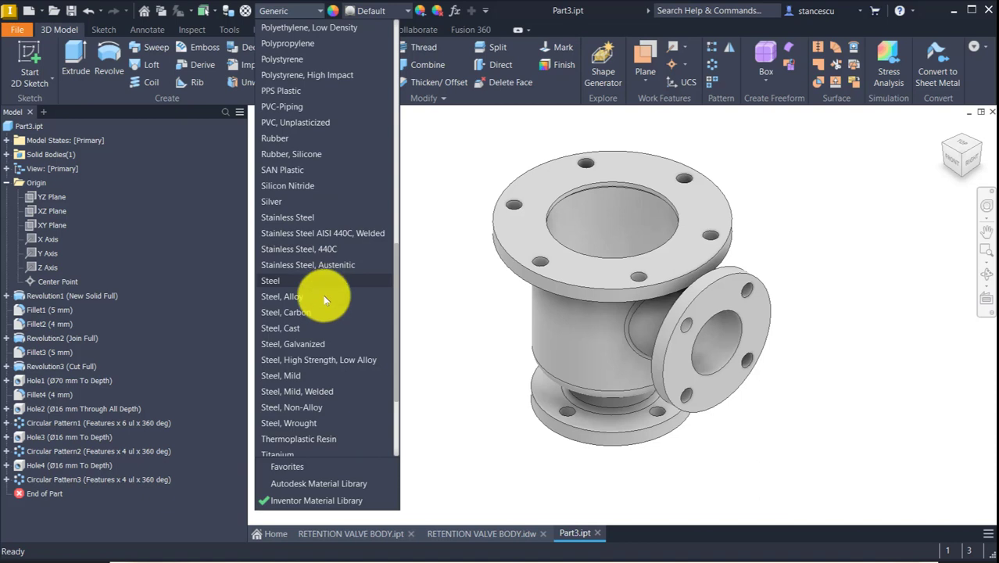
pyautogui.click(298, 329)
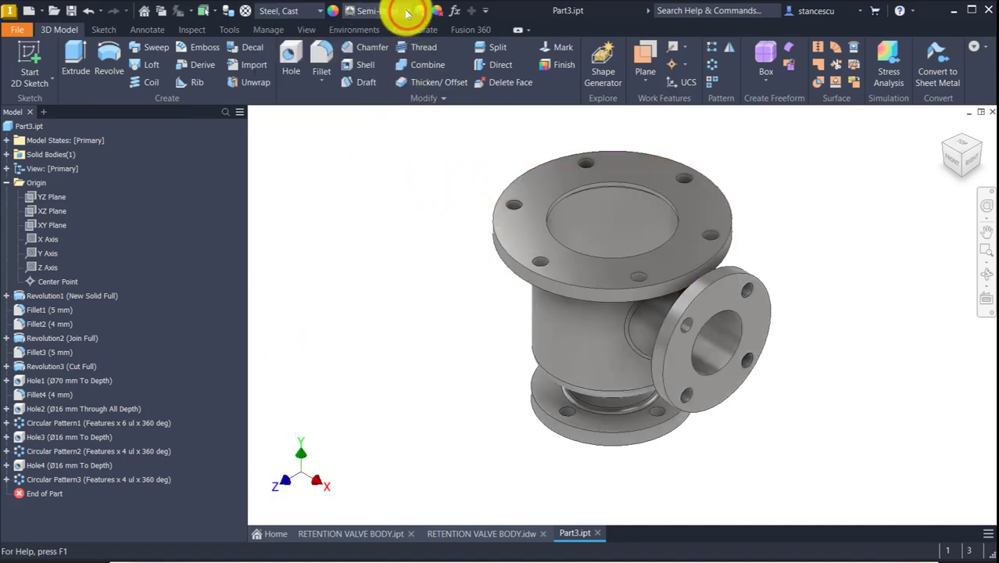
pyautogui.click(398, 11)
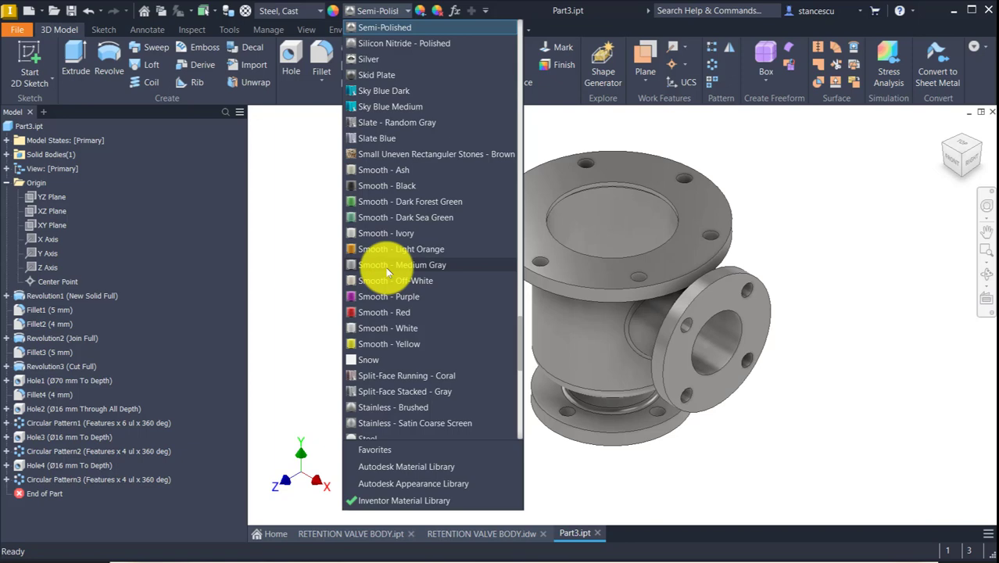
pyautogui.scroll(20, 386, 266)
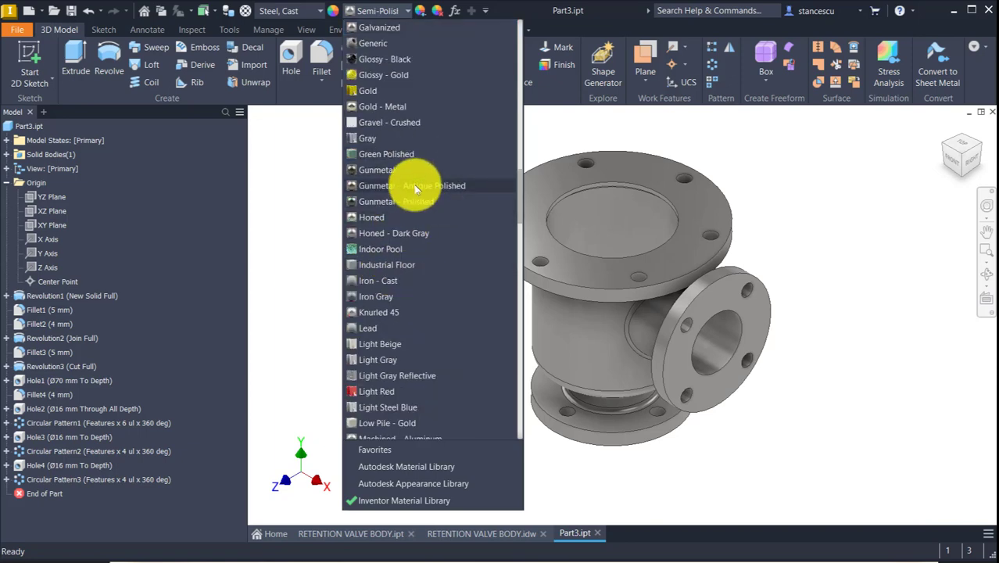
pyautogui.click(416, 188)
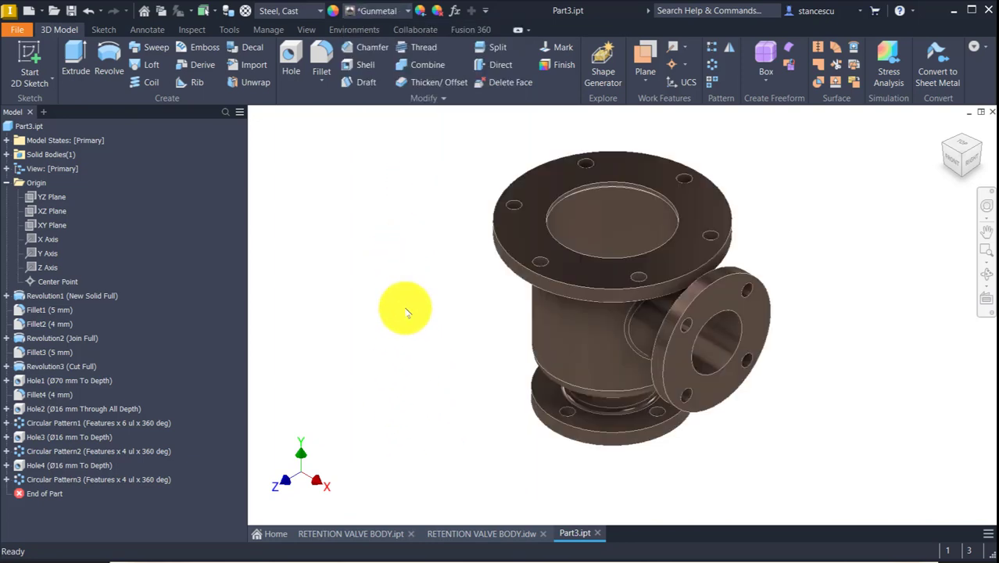
pyautogui.click(393, 285)
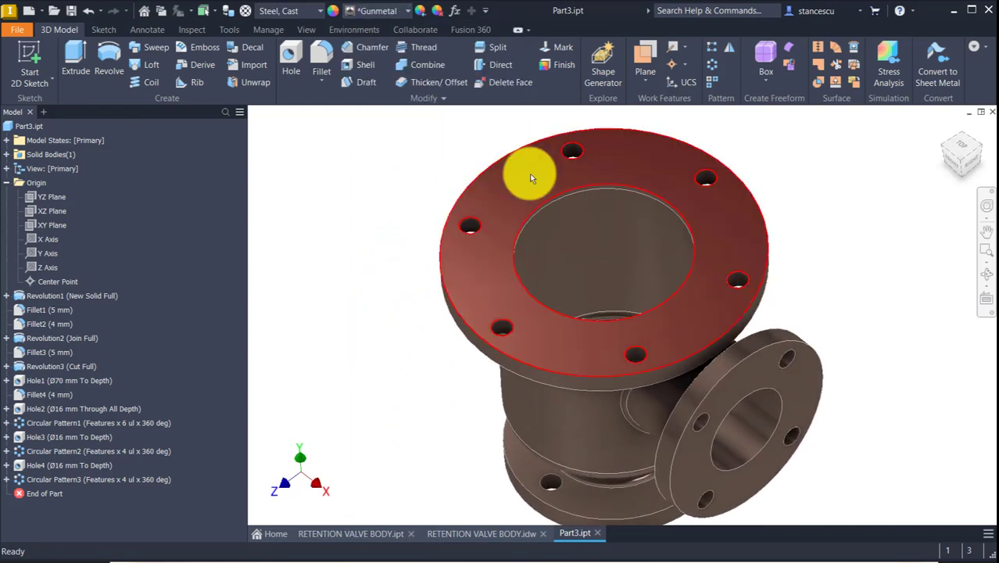
# Step: Select the upper flange's top face, the narrow recess wall at its bore and the stepped seat faces inside the body
pyautogui.click(522, 184)
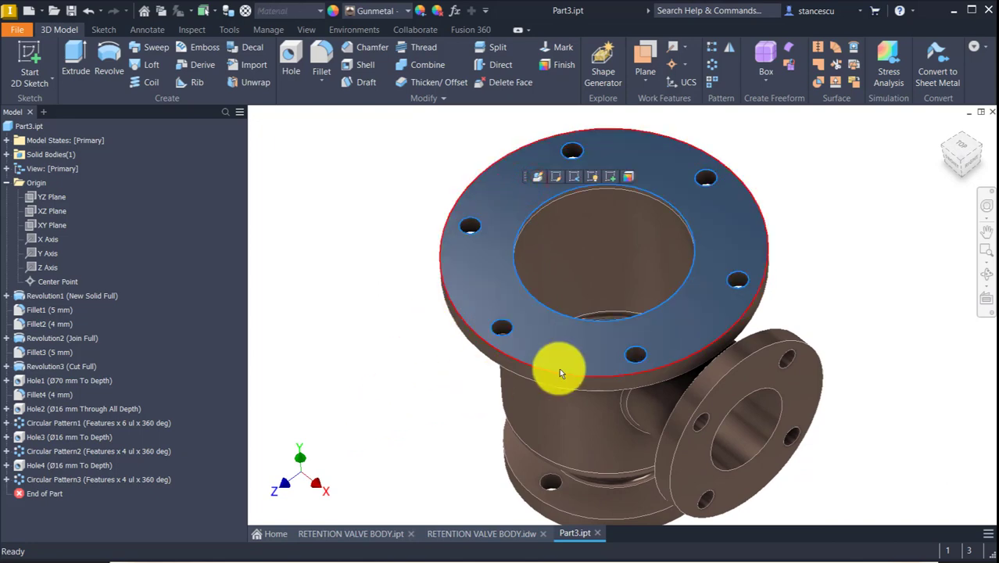
pyautogui.scroll(4, 560, 366)
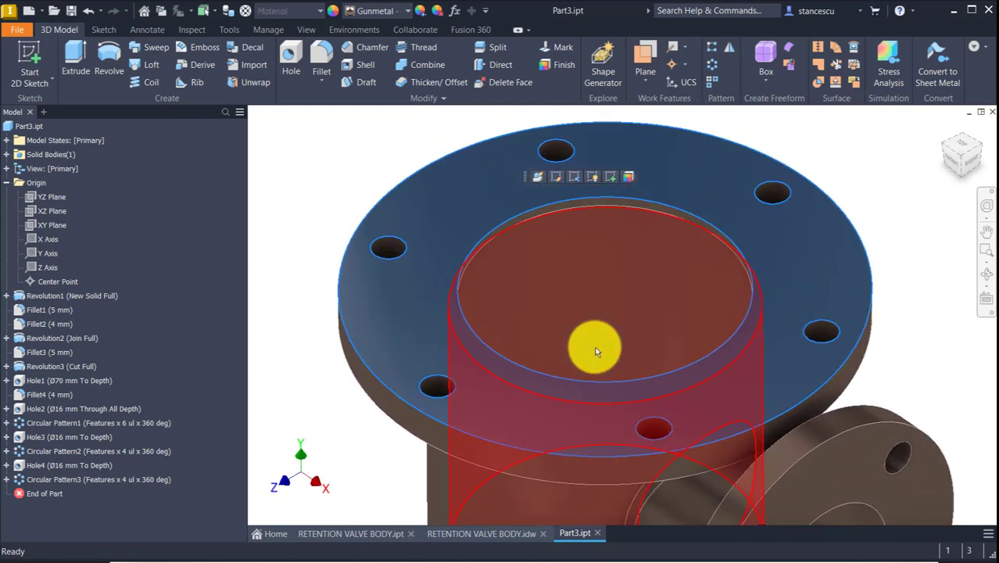
pyautogui.scroll(4, 632, 220)
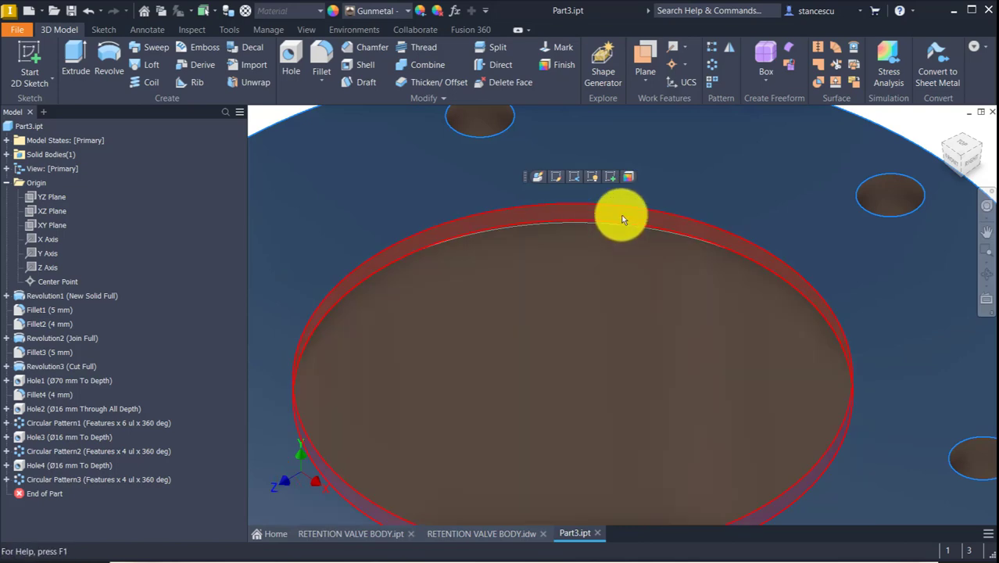
pyautogui.scroll(-2, 614, 296)
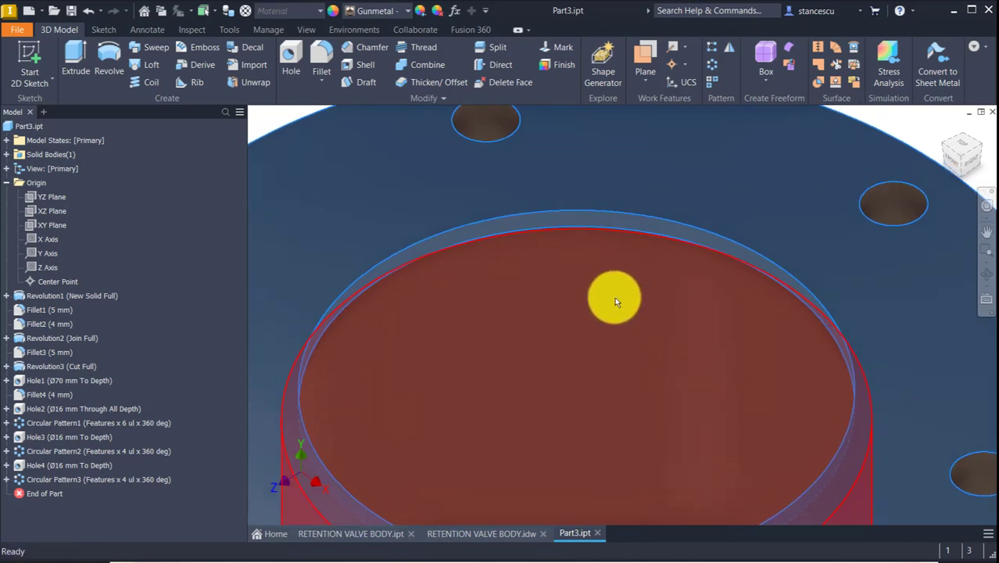
pyautogui.keyDown('shift'); pyautogui.moveTo(612, 305); pyautogui.dragTo(597, 451, button='middle'); pyautogui.keyUp('shift')
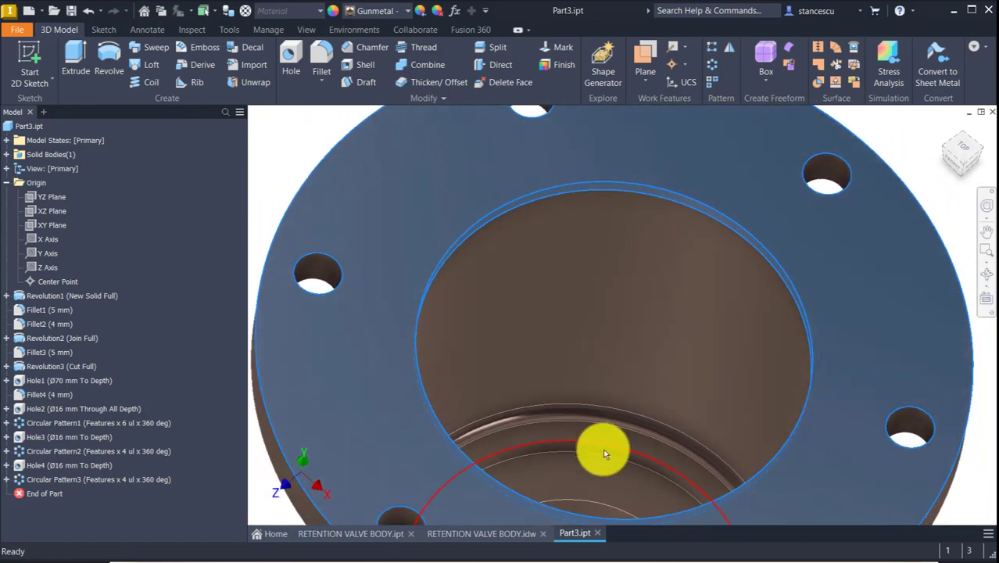
pyautogui.click(603, 489)
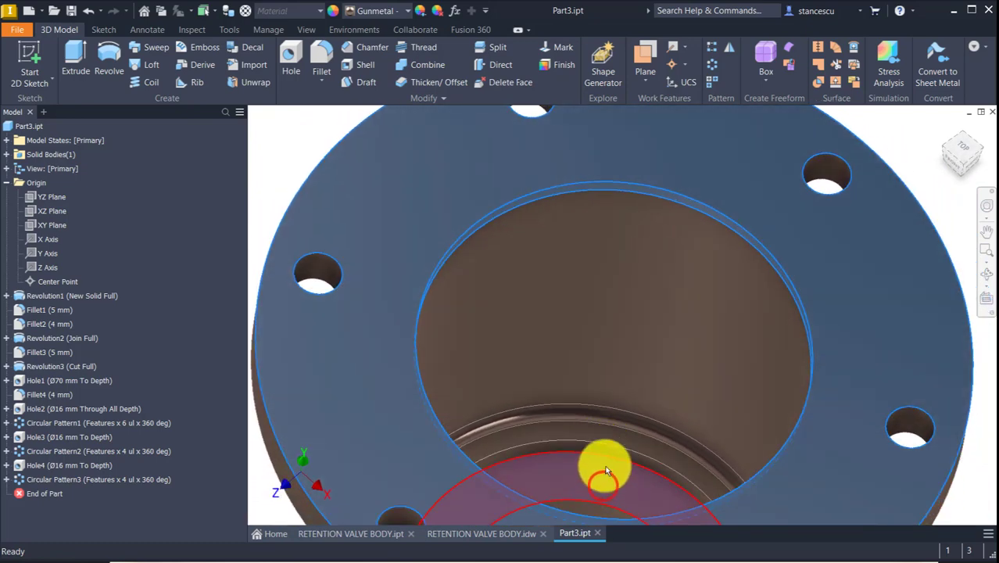
pyautogui.scroll(2, 611, 459)
pyautogui.click(608, 453)
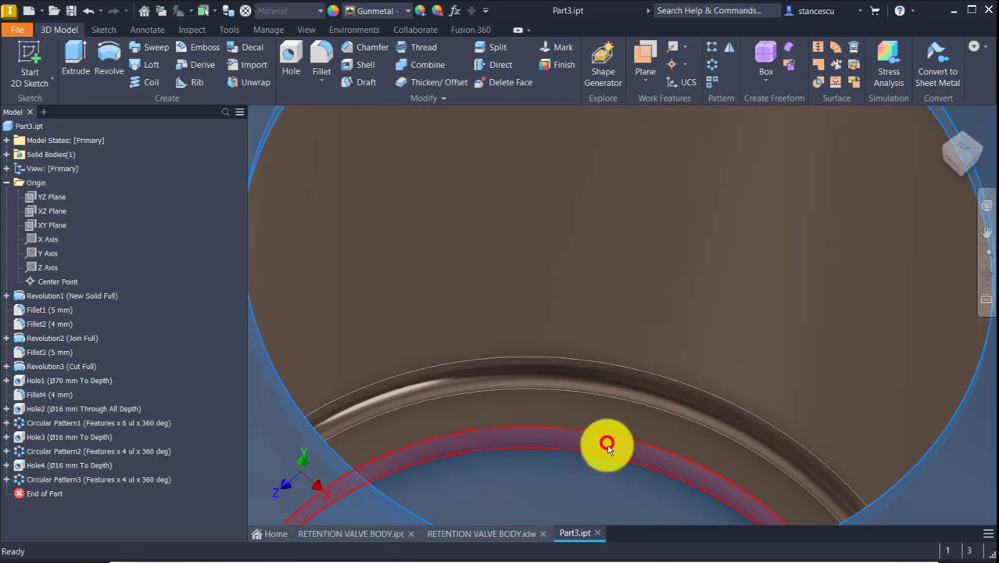
pyautogui.moveTo(608, 453); pyautogui.dragTo(635, 288, button='middle')
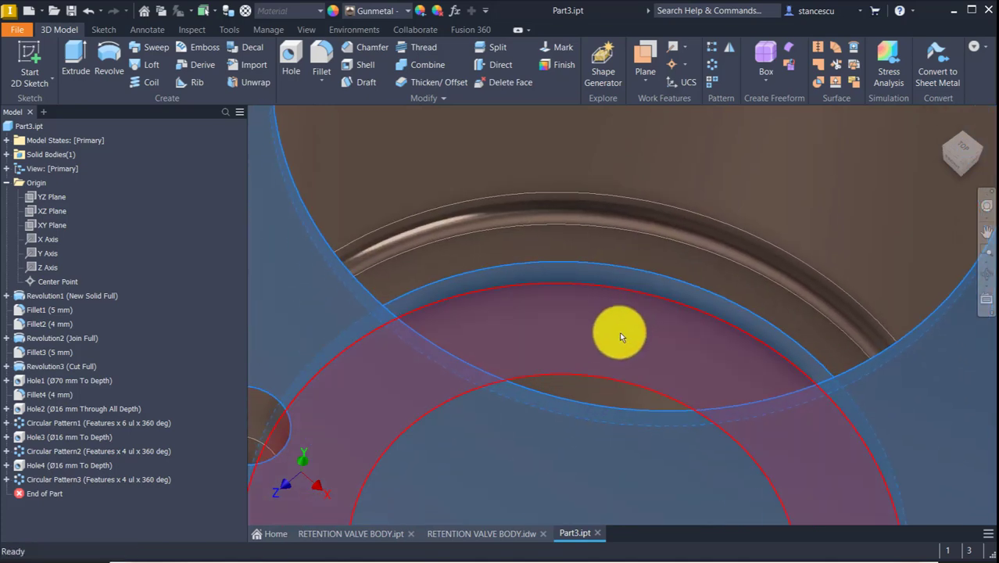
pyautogui.keyDown('ctrl'); pyautogui.click(609, 396); pyautogui.keyUp('ctrl')
# Step: Add the outer faces of the side and lower flanges to the selection and apply the Titanium - Polished appearance to all selected faces
pyautogui.keyDown('shift'); pyautogui.moveTo(710, 253); pyautogui.dragTo(704, 272, button='middle'); pyautogui.keyUp('shift')
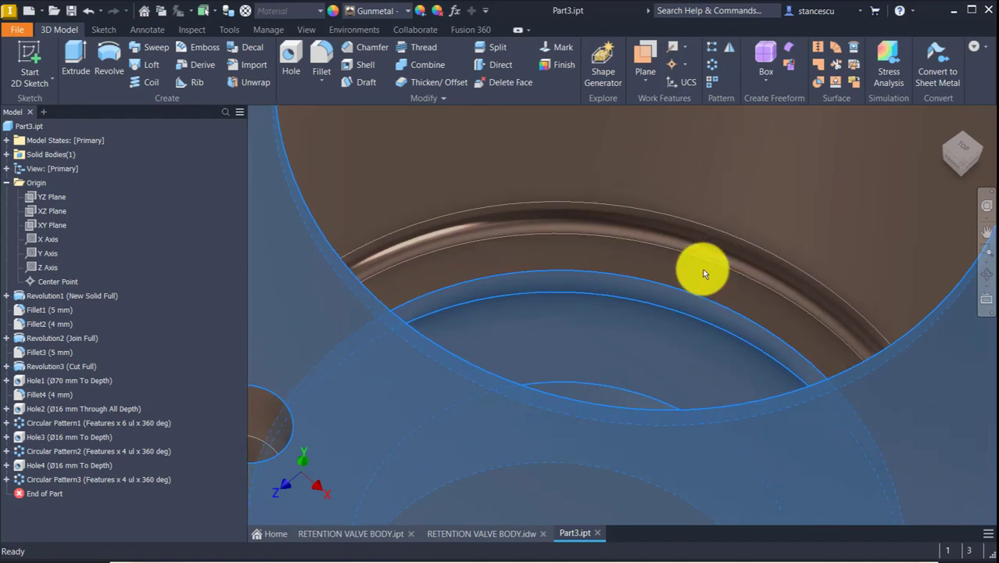
pyautogui.scroll(-8, 701, 279)
pyautogui.keyDown('shift'); pyautogui.moveTo(730, 405); pyautogui.dragTo(773, 372, button='middle'); pyautogui.keyUp('shift')
pyautogui.scroll(1, 790, 384)
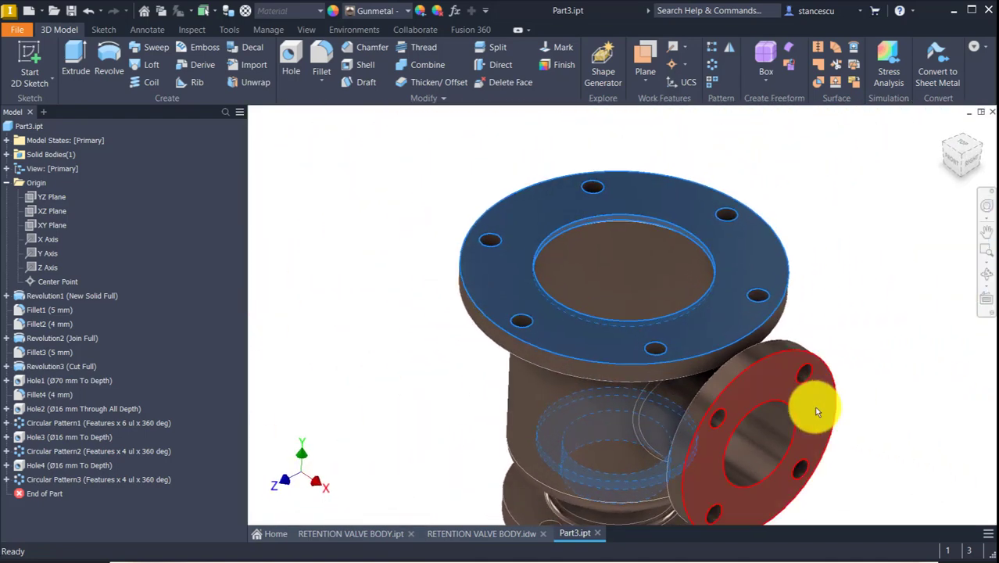
pyautogui.keyDown('ctrl'); pyautogui.click(764, 380); pyautogui.keyUp('ctrl')
pyautogui.scroll(-2, 836, 288)
pyautogui.keyDown('shift'); pyautogui.moveTo(836, 288); pyautogui.dragTo(835, 295, button='middle'); pyautogui.keyUp('shift')
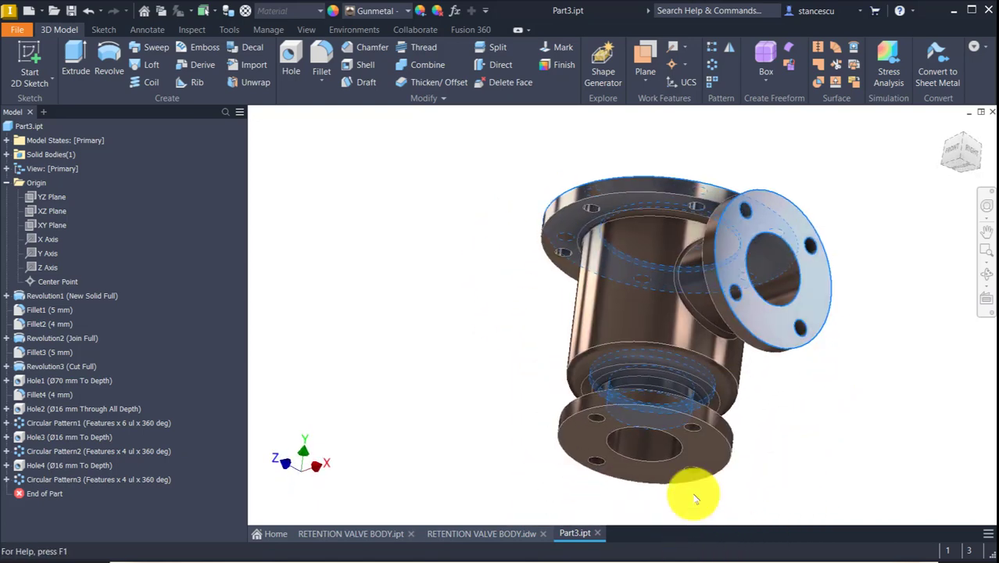
pyautogui.keyDown('ctrl'); pyautogui.click(702, 449); pyautogui.keyUp('ctrl')
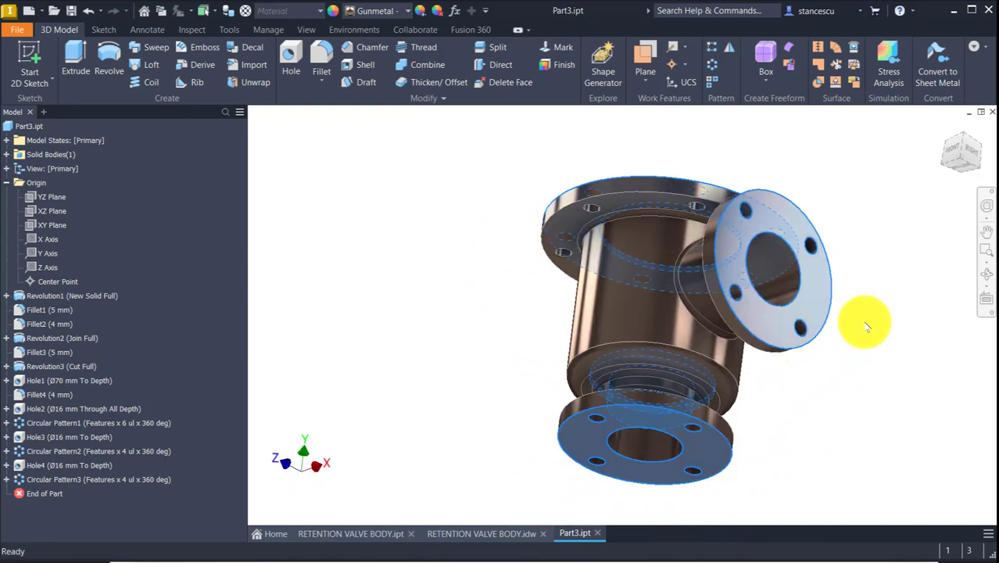
pyautogui.keyDown('shift'); pyautogui.moveTo(866, 326); pyautogui.dragTo(844, 275, button='middle'); pyautogui.keyUp('shift')
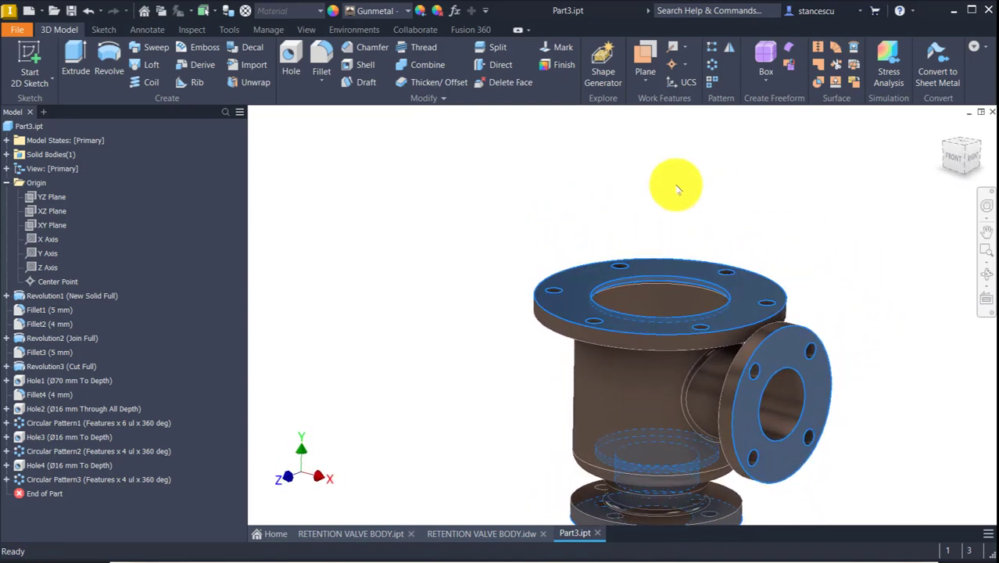
pyautogui.click(382, 11)
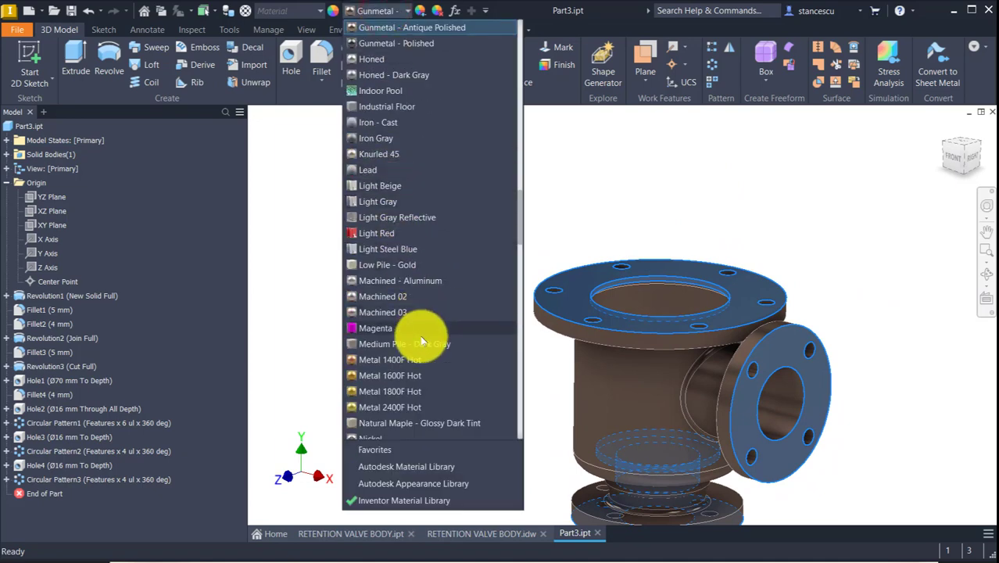
pyautogui.scroll(-15, 421, 342)
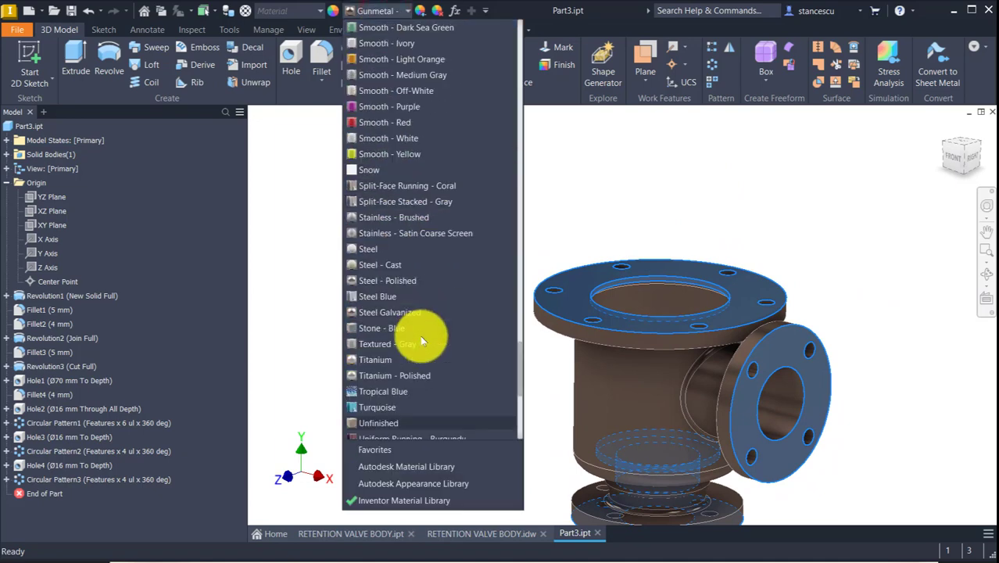
pyautogui.click(416, 378)
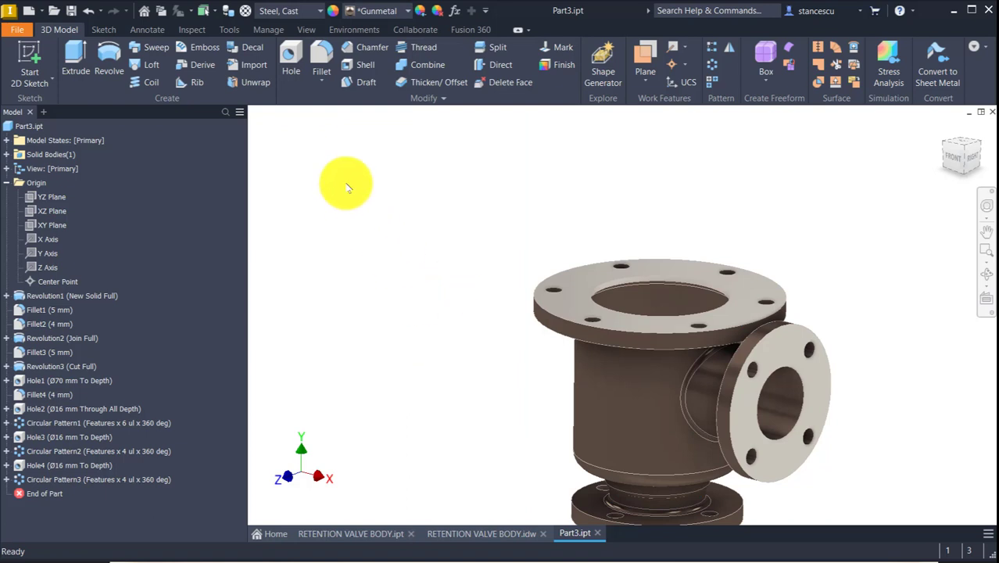
# Step: Change the model's visual style to shaded without edges
pyautogui.press('Num_Lock')
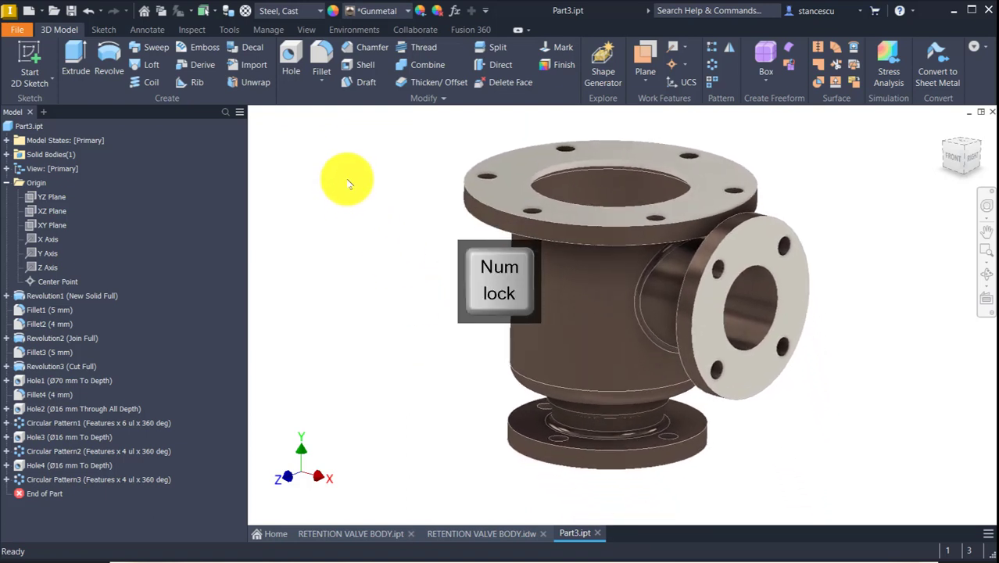
pyautogui.press('F6')
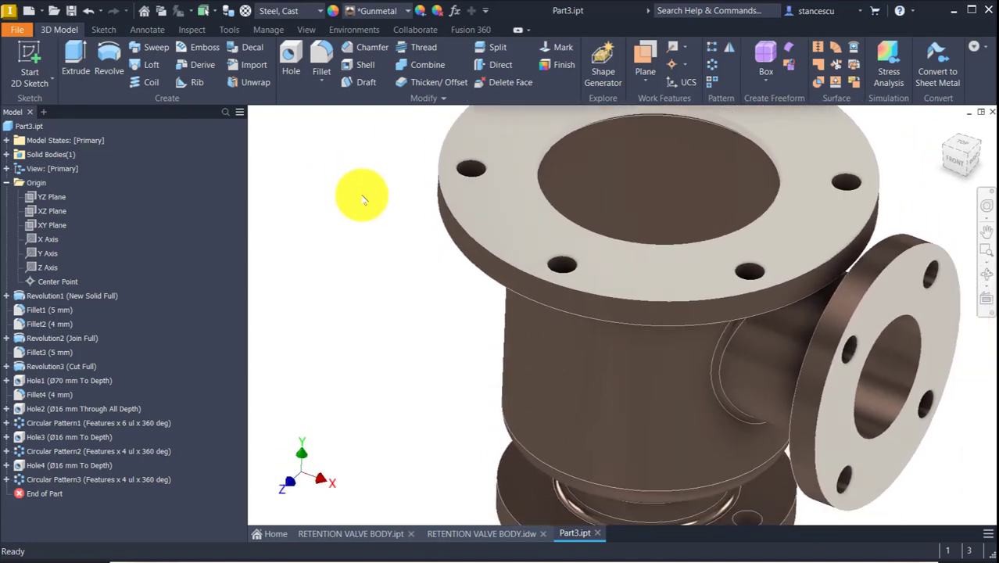
pyautogui.click(307, 29)
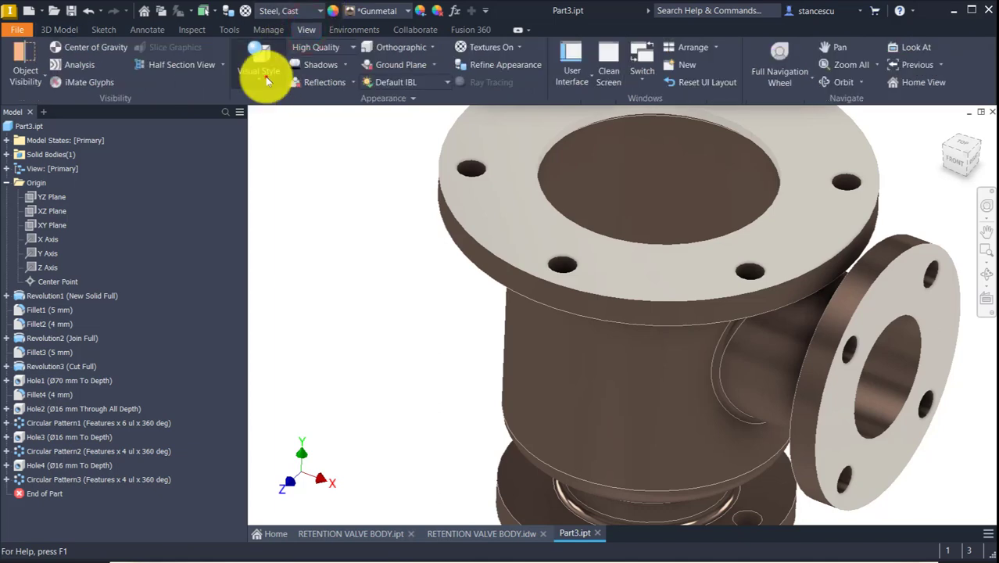
pyautogui.click(264, 81)
pyautogui.click(284, 133)
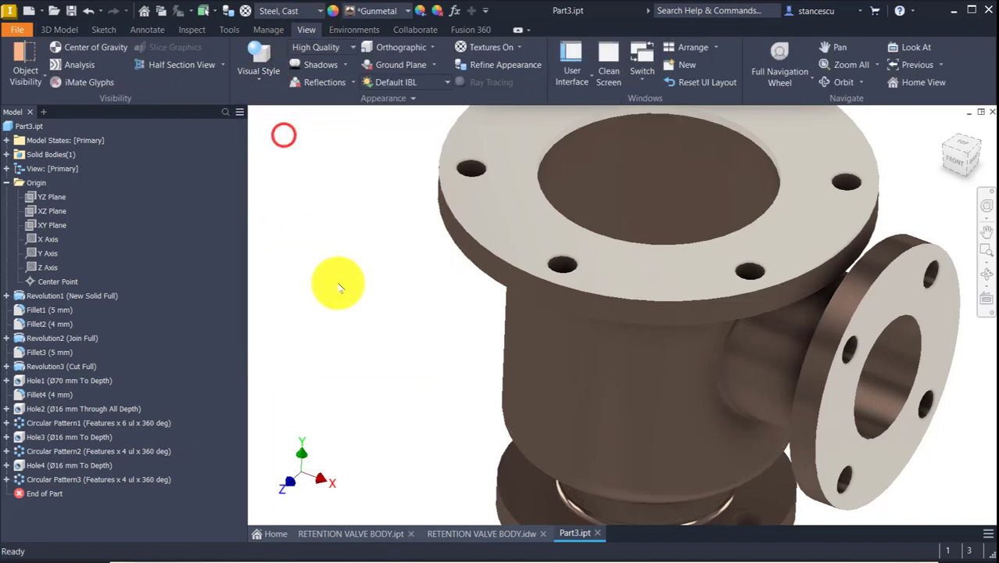
# Step: Compare the finished Part3 with the reference model RETENTION VALVE BODY.ipt, both in the home view
pyautogui.scroll(-3, 373, 258)
pyautogui.keyDown('shift'); pyautogui.moveTo(372, 258); pyautogui.dragTo(363, 250, button='middle'); pyautogui.keyUp('shift')
pyautogui.press('F6')
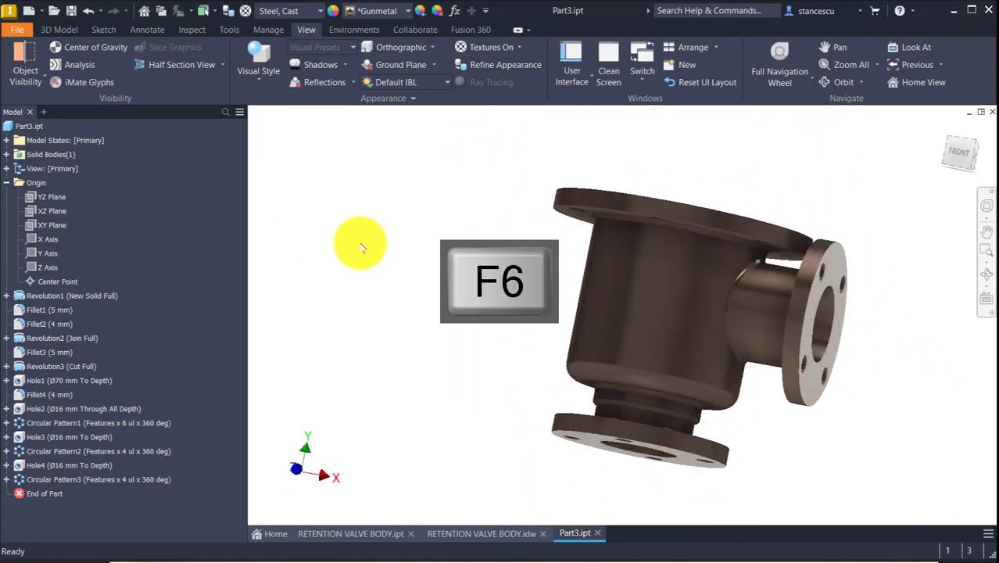
pyautogui.click(373, 538)
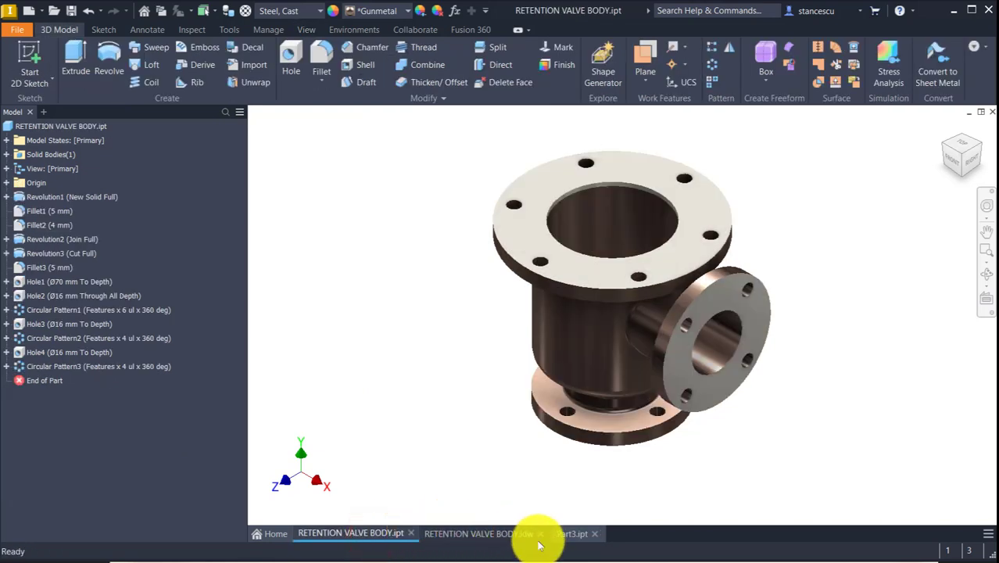
pyautogui.click(575, 532)
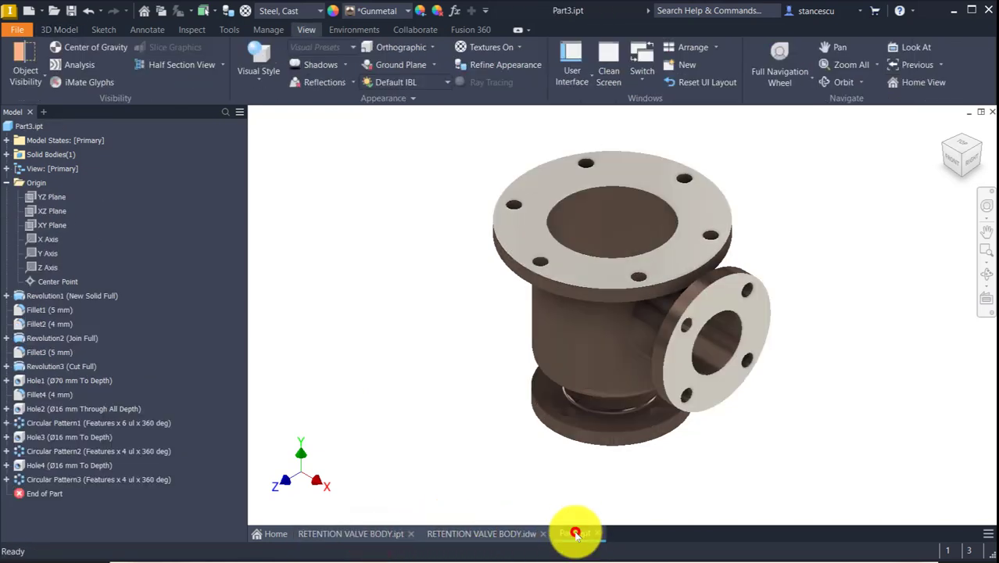
pyautogui.click(366, 535)
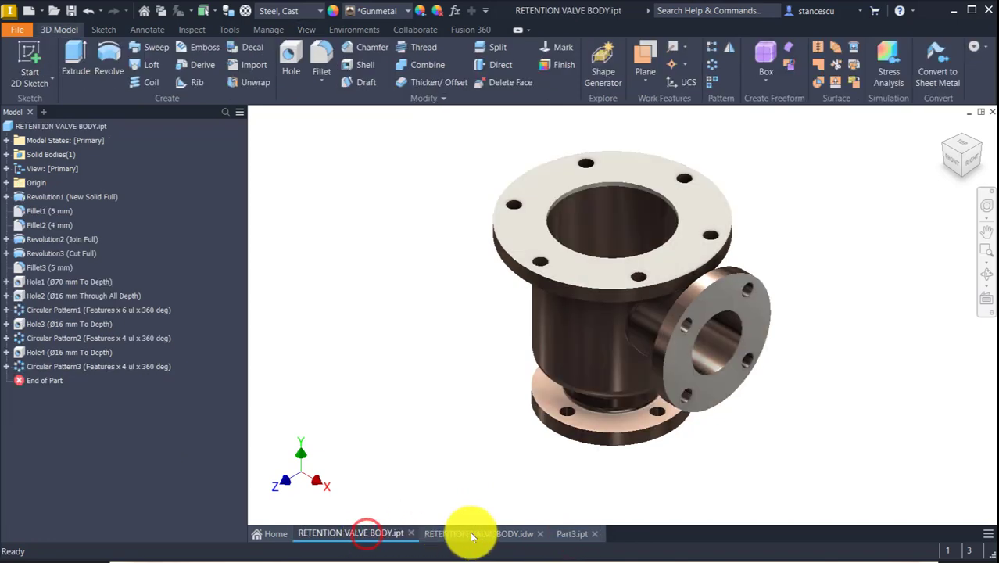
pyautogui.click(572, 534)
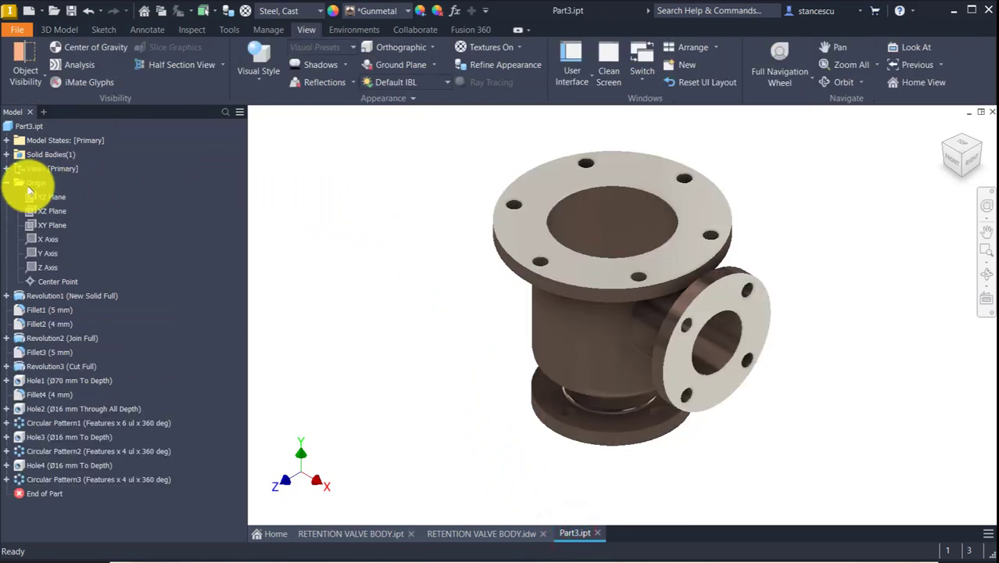
# Step: Update the physical properties in Part3's iProperties and copy the part's volume value
pyautogui.click(37, 126)
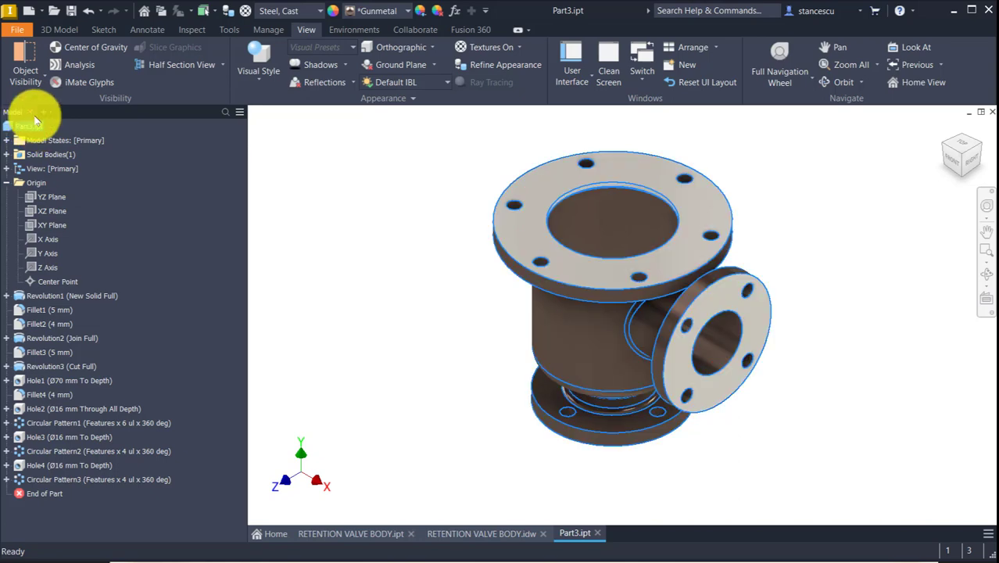
pyautogui.rightClick(39, 127)
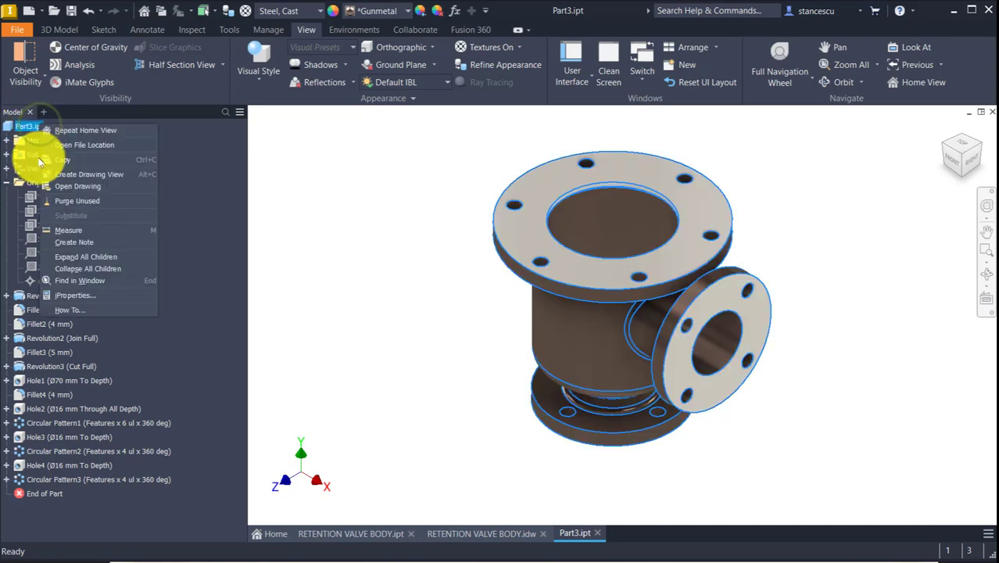
pyautogui.click(57, 294)
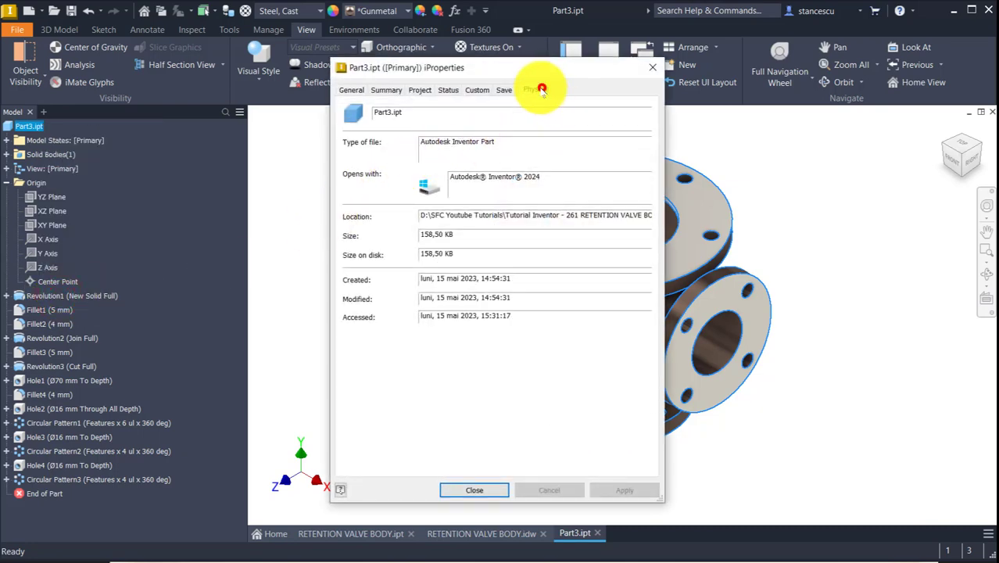
pyautogui.click(542, 90)
pyautogui.click(595, 120)
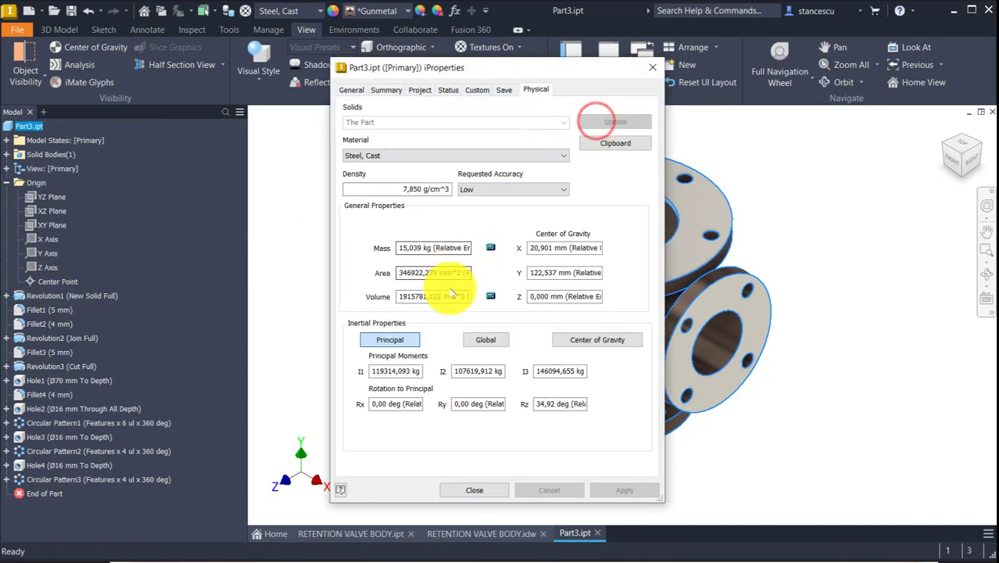
pyautogui.tripleClick(460, 295)
pyautogui.hotkey('ctrl', 'c')
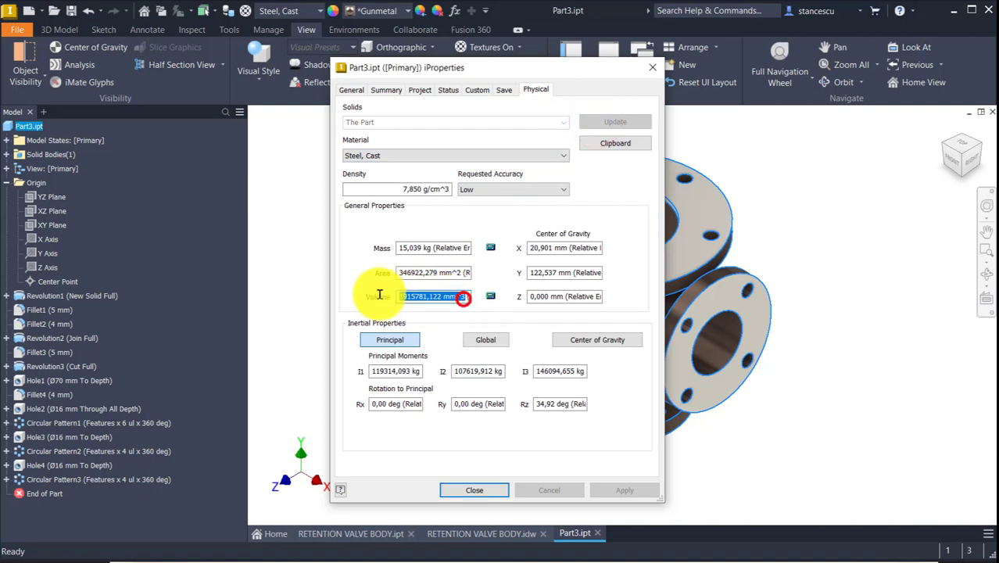
pyautogui.click(481, 495)
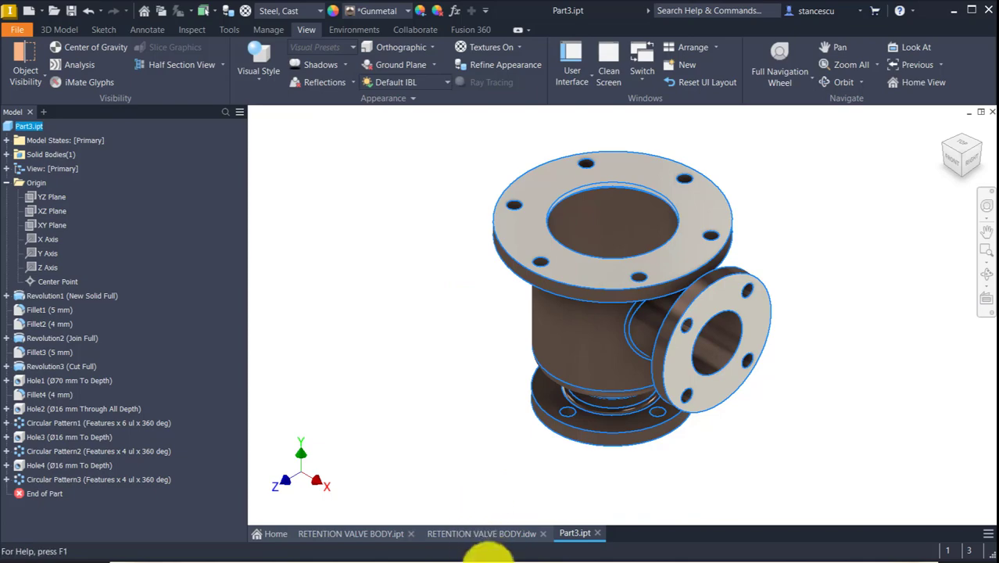
# Step: Compare the copied volume with the Volume note in RETENTION VALVE BODY.idw by pasting it on a line beneath, and discard the text edit
pyautogui.click(501, 533)
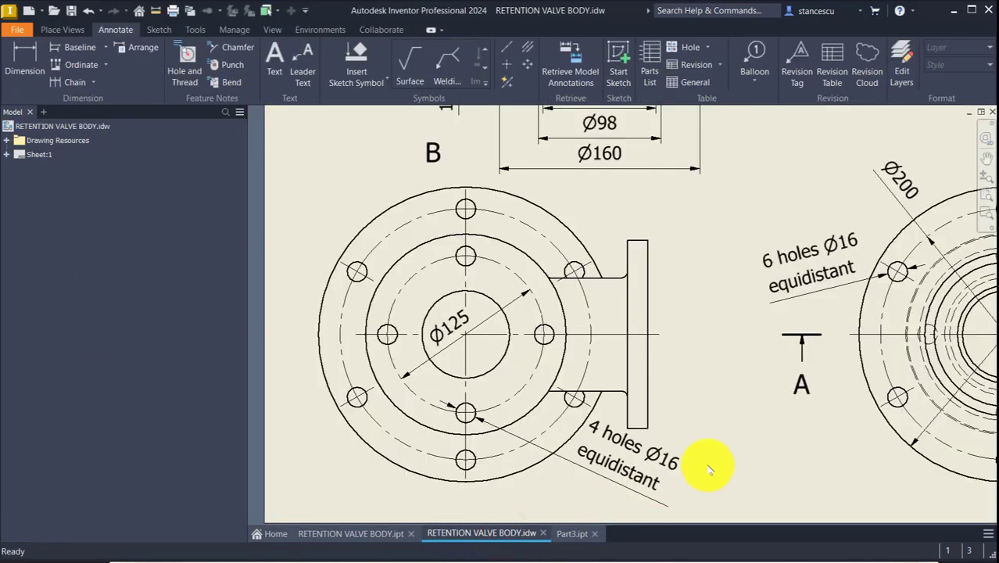
pyautogui.press('Home')
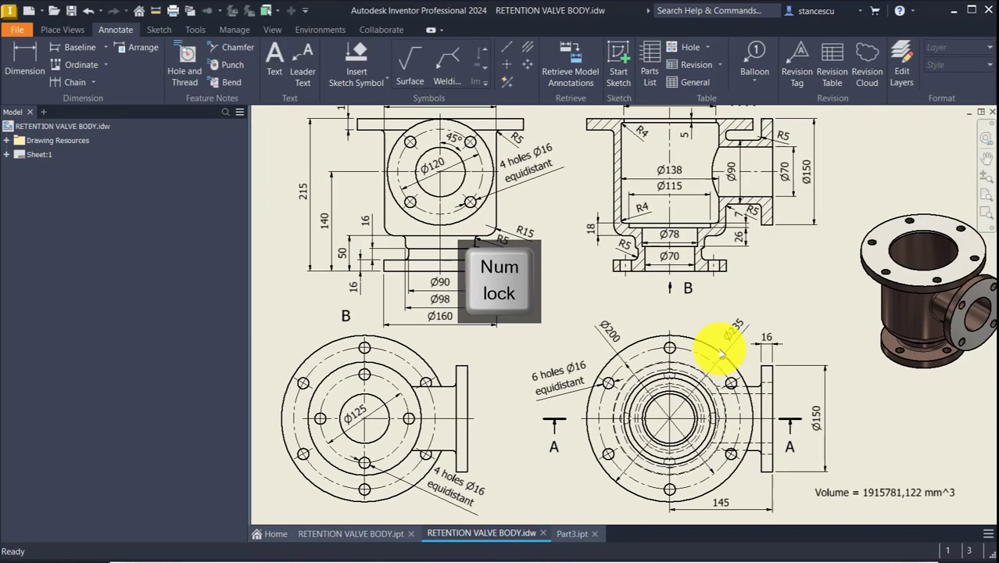
pyautogui.click(837, 495)
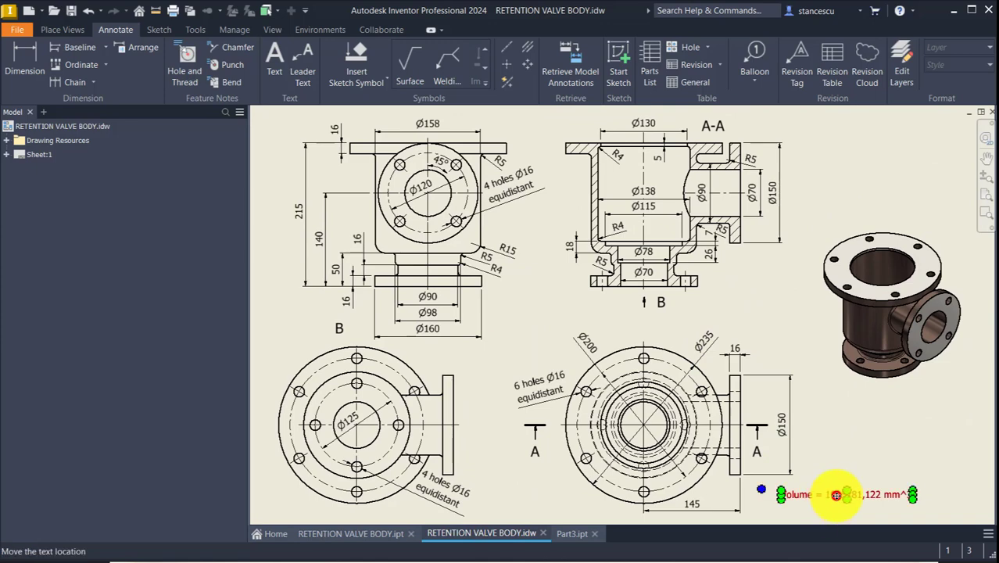
pyautogui.doubleClick(837, 495)
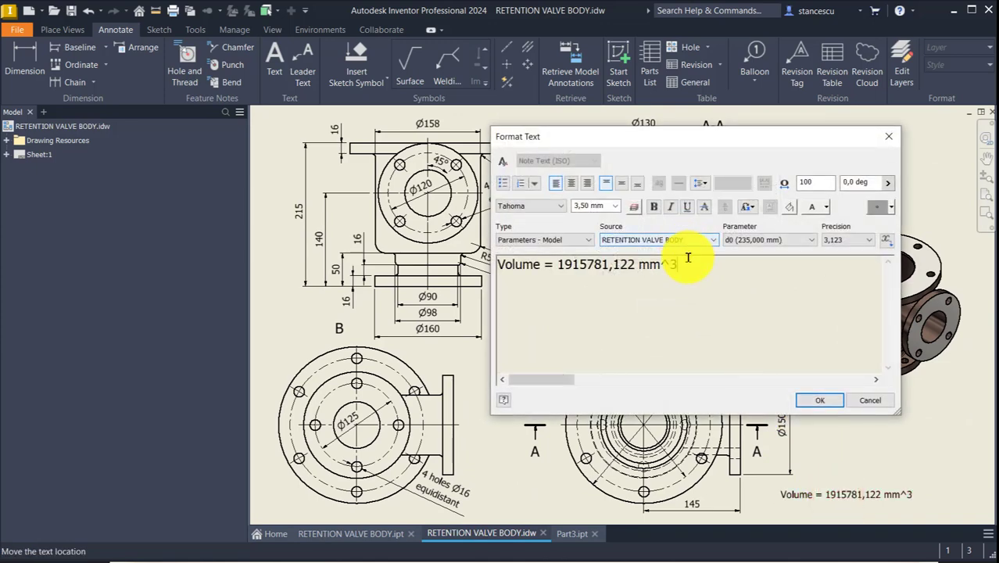
pyautogui.press('Return')
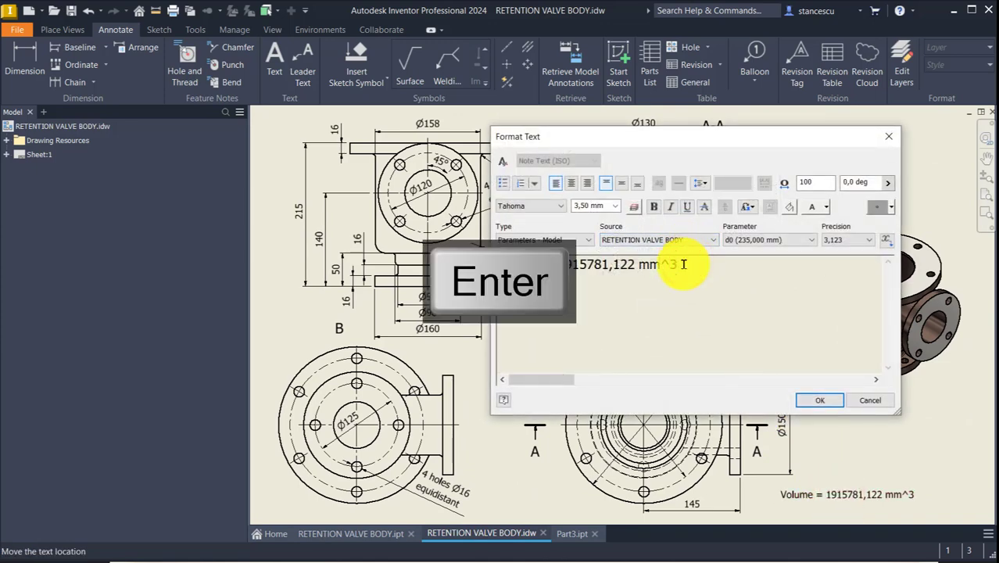
pyautogui.hotkey('ctrl', 'v')
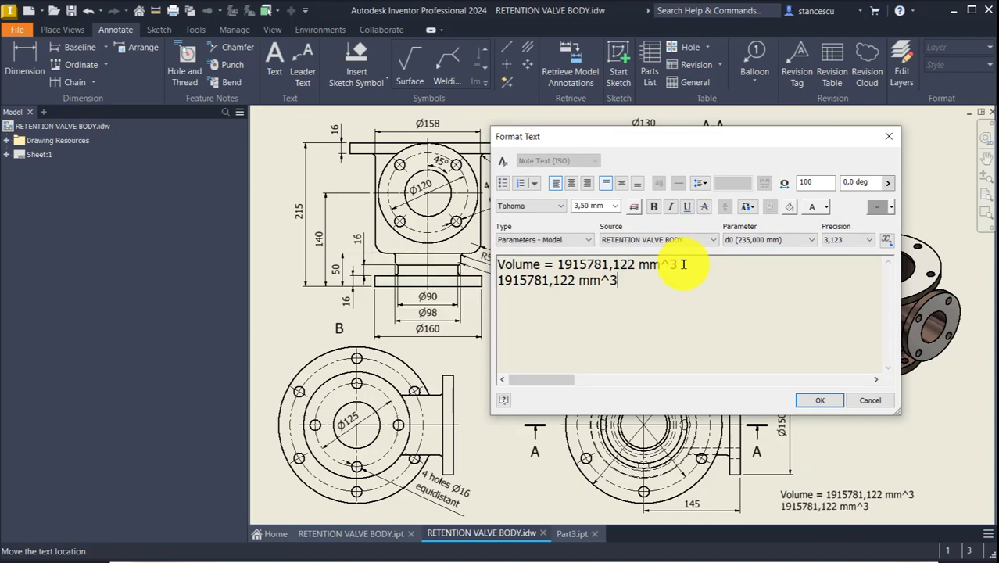
pyautogui.press('Home')
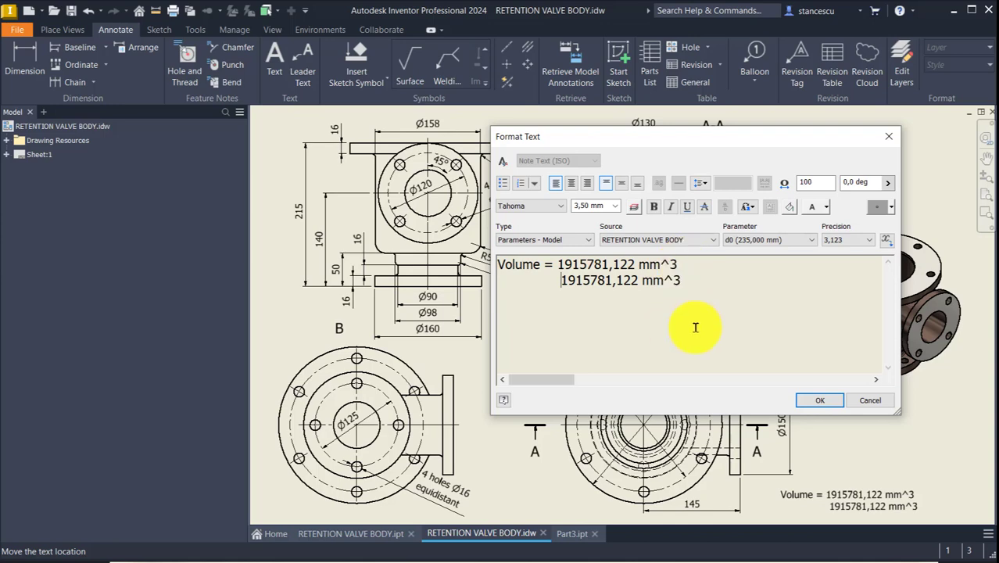
pyautogui.click(889, 400)
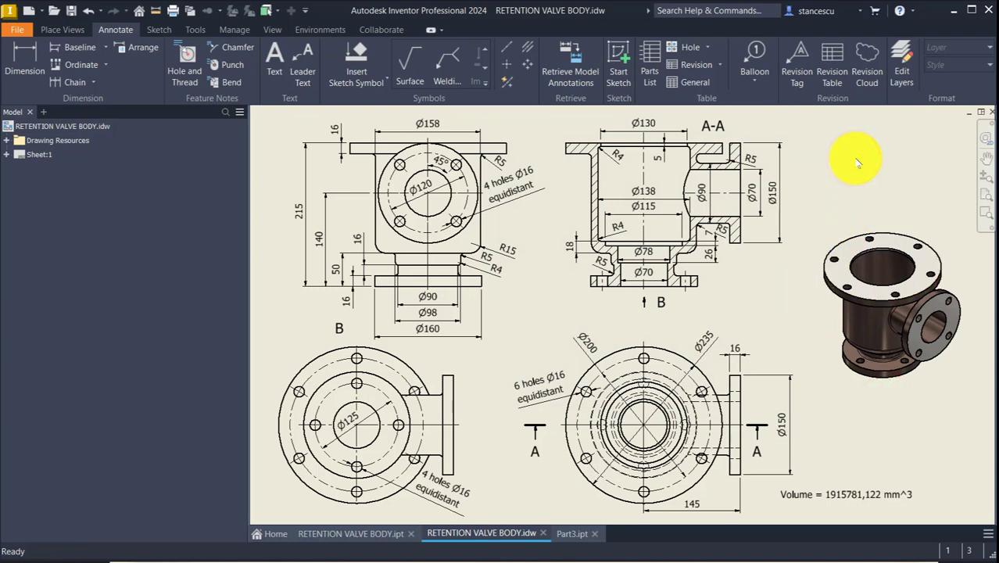
# Step: Examine the open hook tip in Part4 and the rounded tip in the front and isometric views of CRANE HOOK.idw
pyautogui.moveTo(338, 260); pyautogui.dragTo(337, 264)
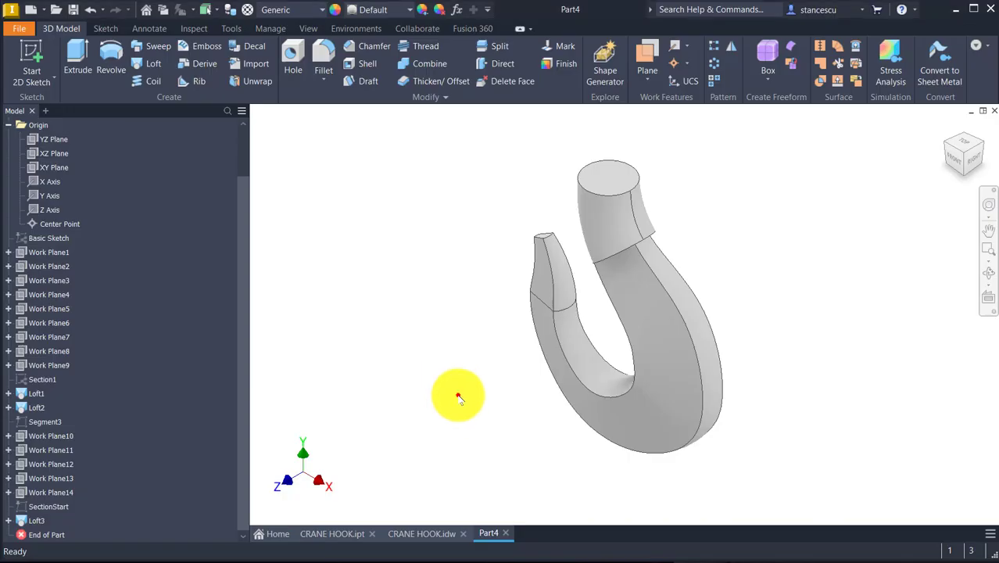
pyautogui.scroll(-5, 535, 270)
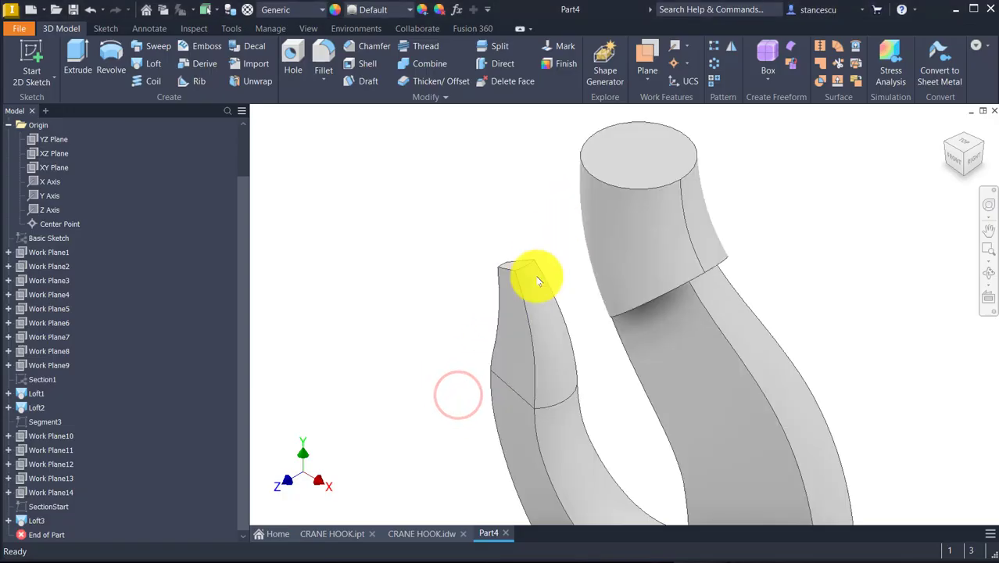
pyautogui.keyDown('shift'); pyautogui.moveTo(506, 282); pyautogui.dragTo(535, 305, button='middle'); pyautogui.keyUp('shift')
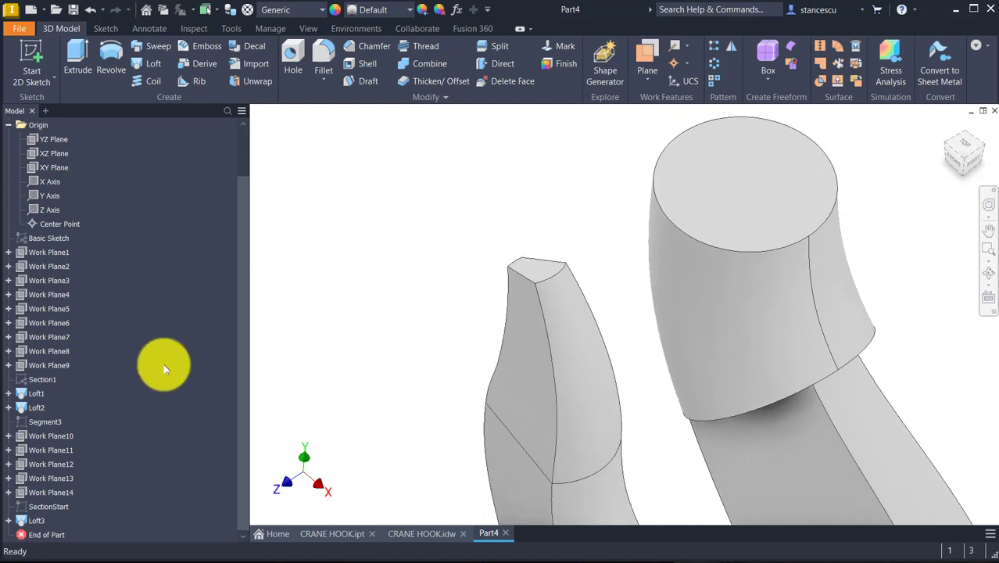
pyautogui.click(408, 533)
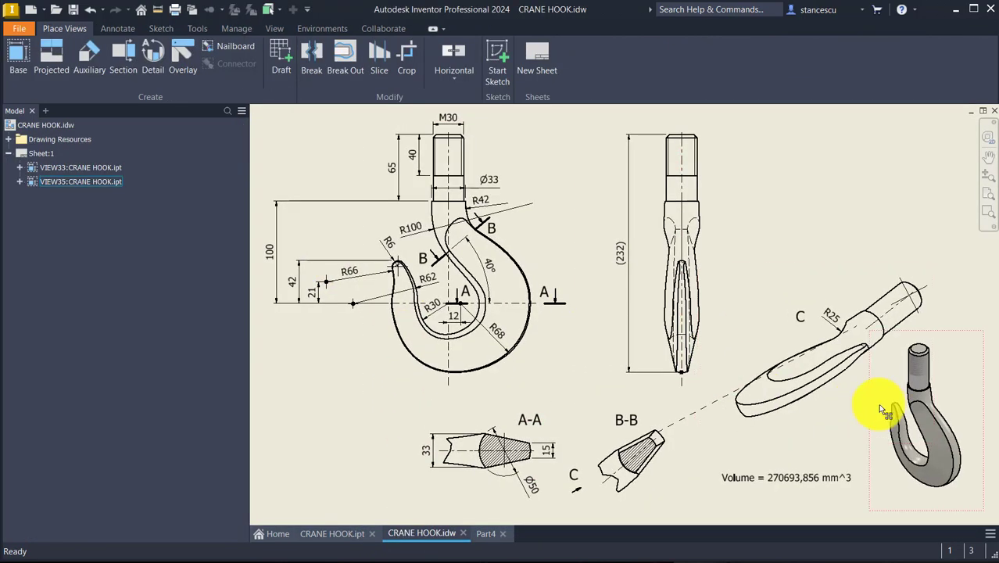
pyautogui.scroll(-5, 881, 408)
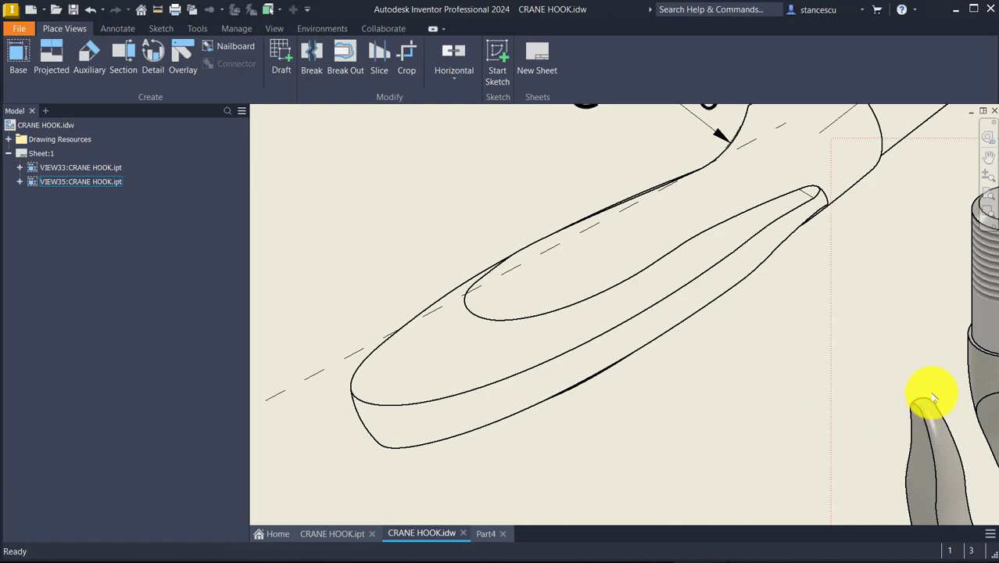
pyautogui.scroll(-3, 869, 401)
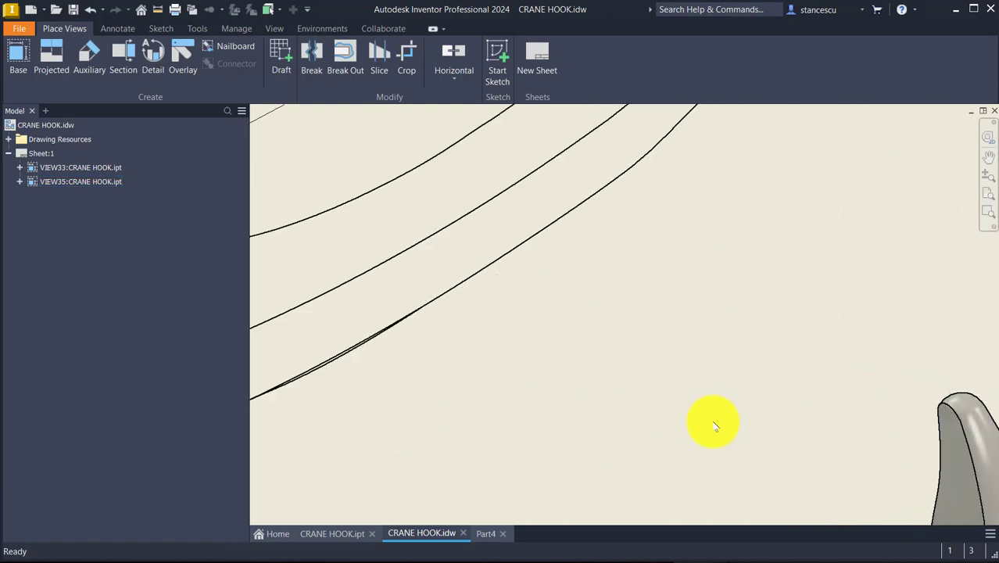
pyautogui.scroll(6, 709, 419)
pyautogui.scroll(2, 701, 426)
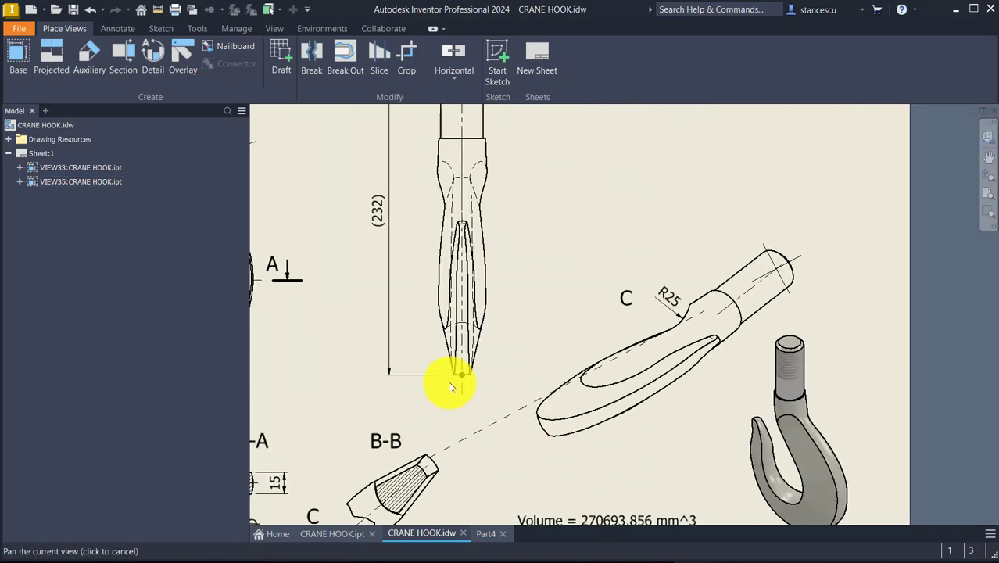
pyautogui.moveTo(446, 384); pyautogui.dragTo(785, 408, button='middle')
pyautogui.click(424, 242)
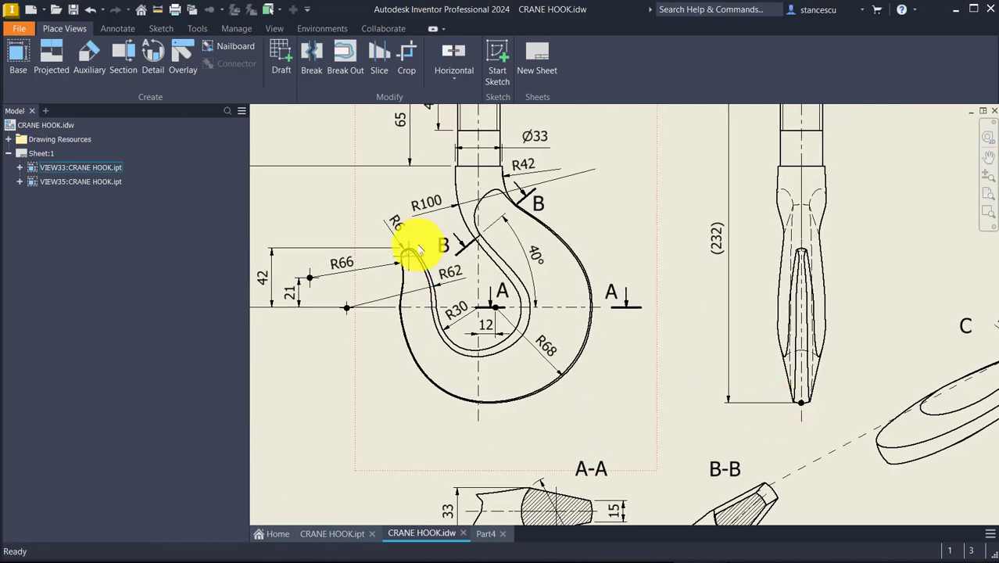
# Step: Return to Part4 and make the Basic Sketch visible around the hook tip
pyautogui.click(485, 533)
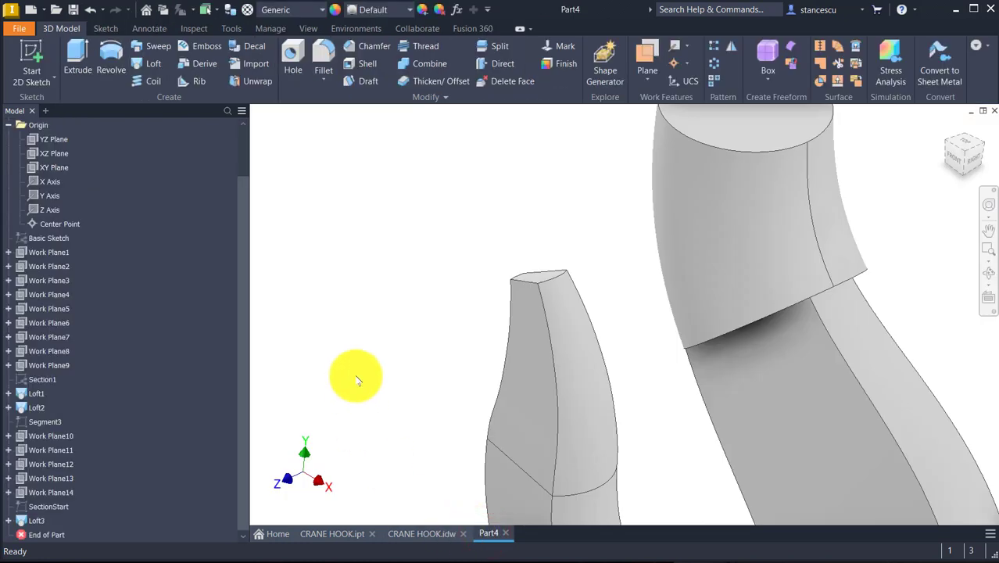
pyautogui.scroll(4, 356, 380)
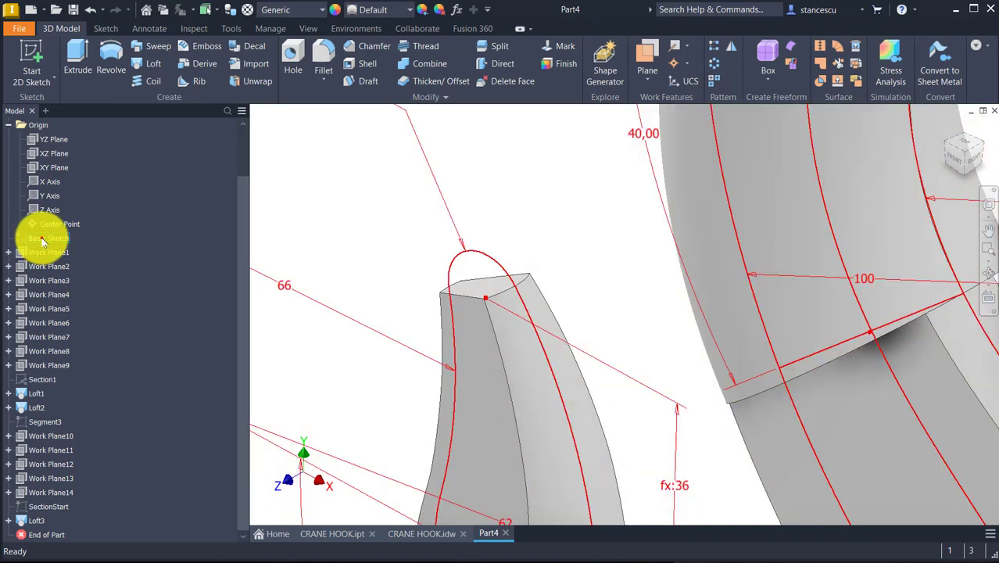
pyautogui.rightClick(43, 239)
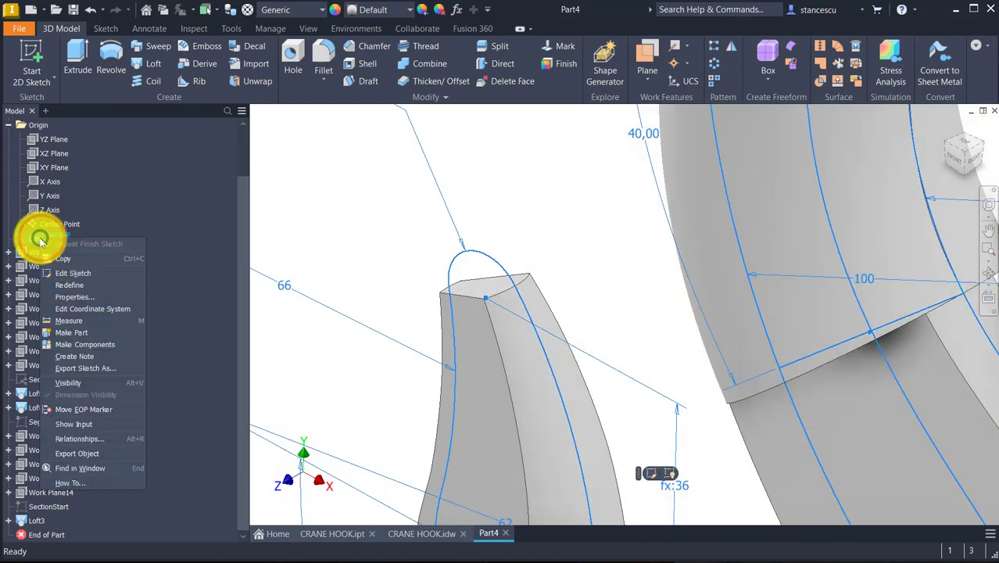
pyautogui.click(79, 387)
pyautogui.scroll(3, 555, 273)
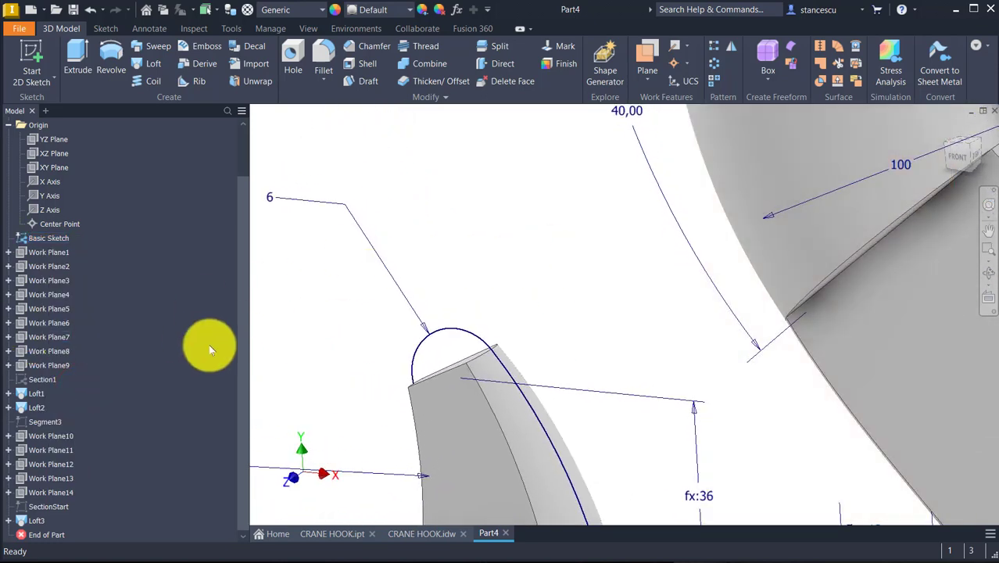
pyautogui.click(647, 55)
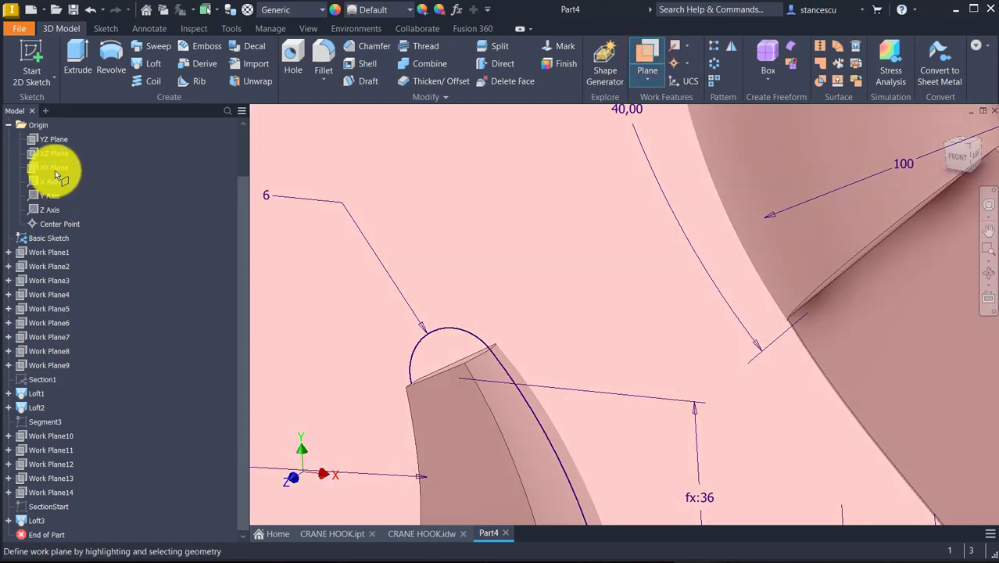
pyautogui.click(55, 171)
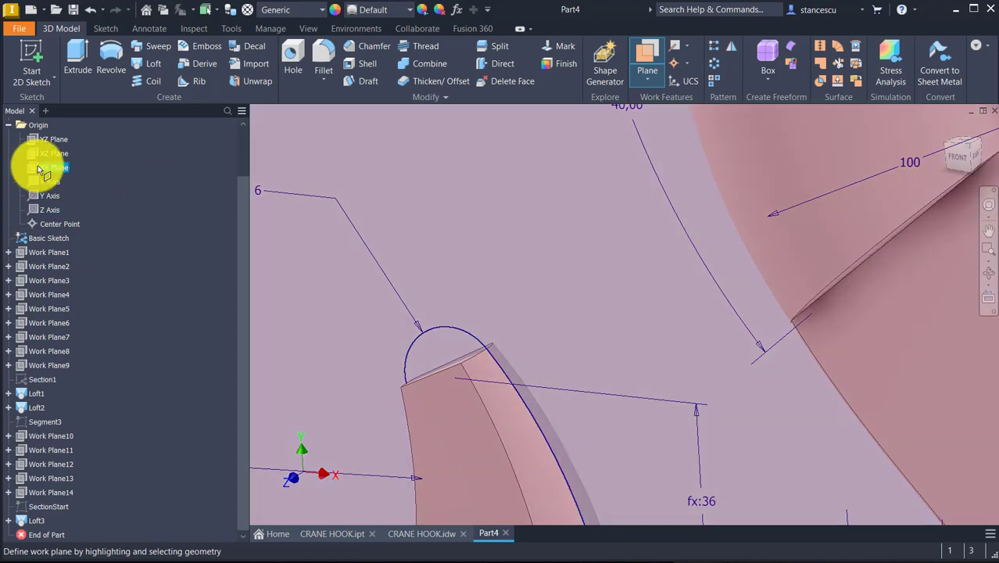
pyautogui.click(38, 167)
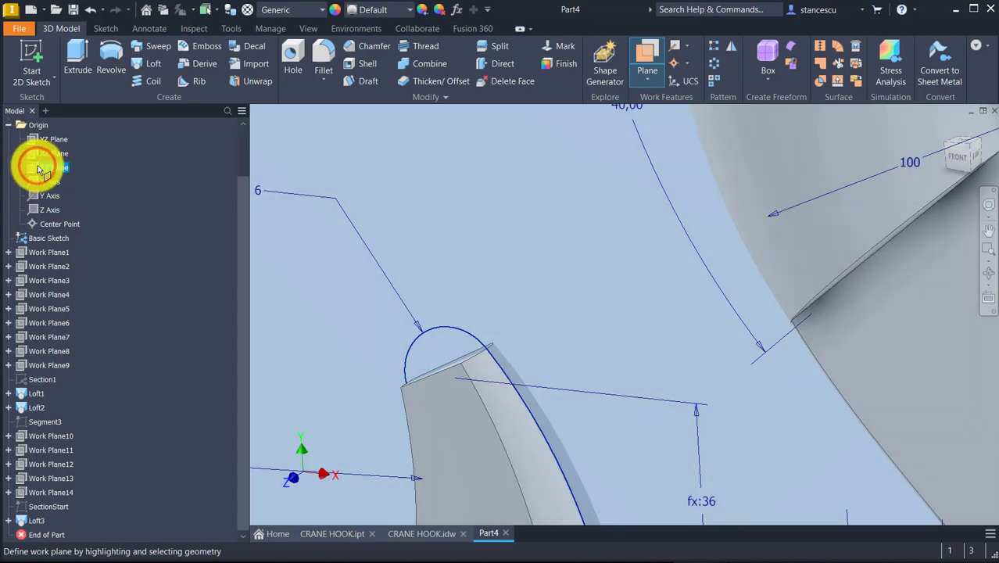
pyautogui.scroll(-2, 653, 396)
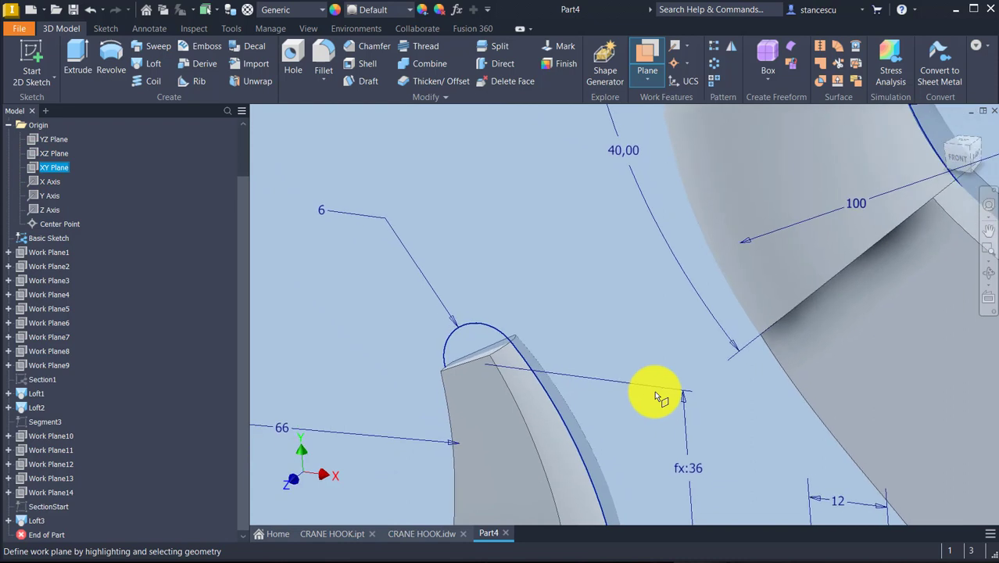
pyautogui.scroll(-2, 655, 396)
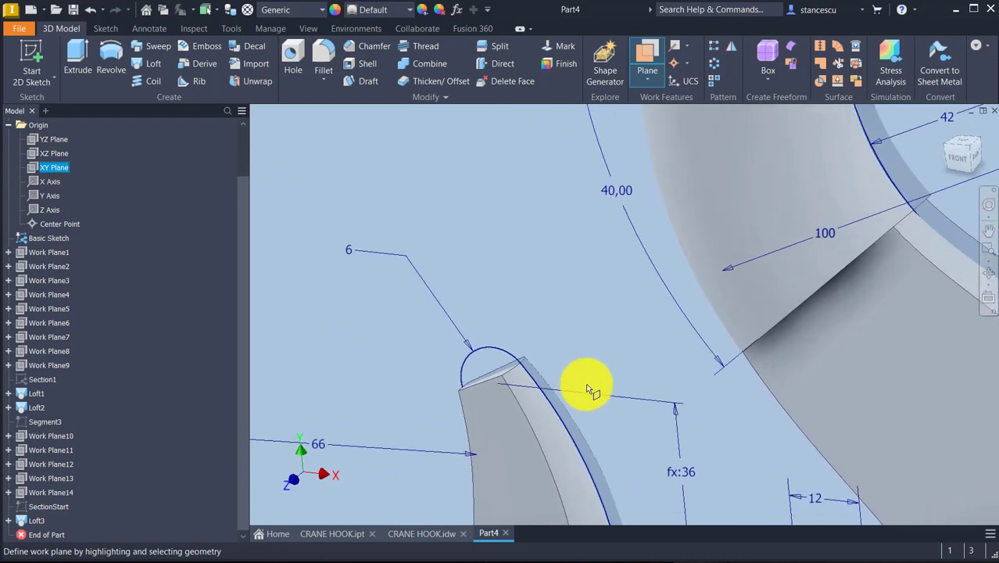
pyautogui.press('Escape')
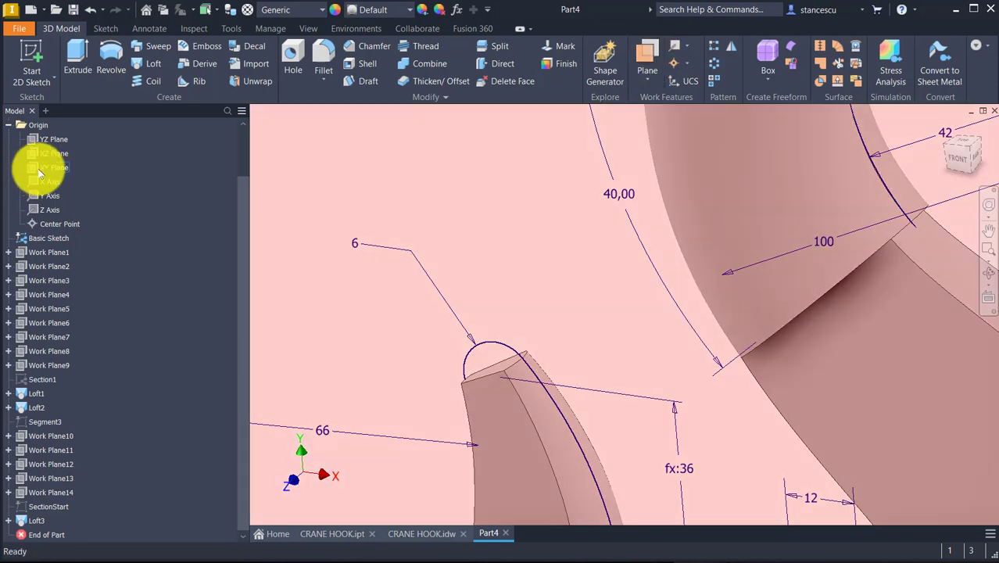
# Step: Start a new sketch on the XY Plane with the model sliced at the sketch plane around the hook tip
pyautogui.click(41, 168)
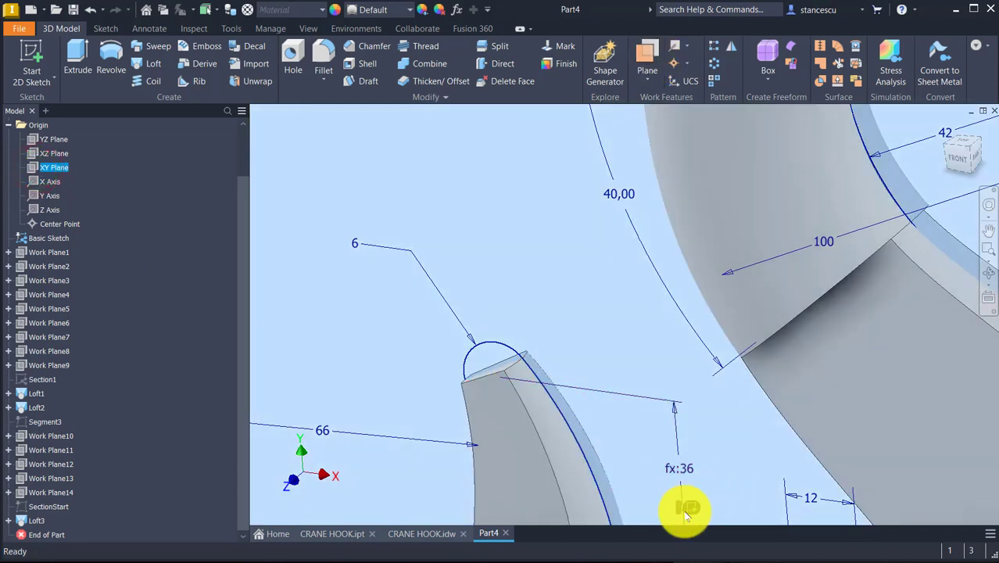
pyautogui.click(688, 508)
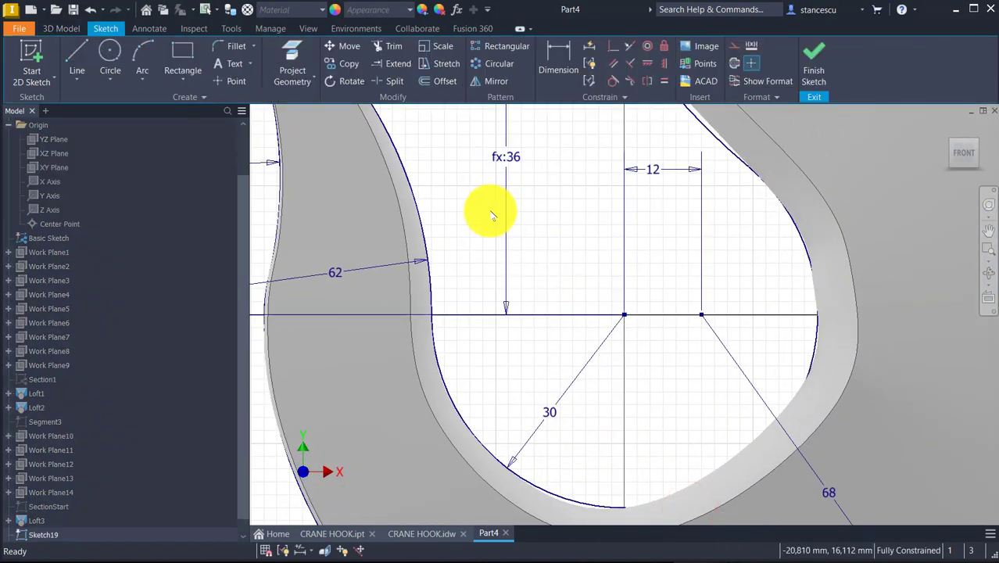
pyautogui.moveTo(486, 229); pyautogui.dragTo(669, 408, button='middle')
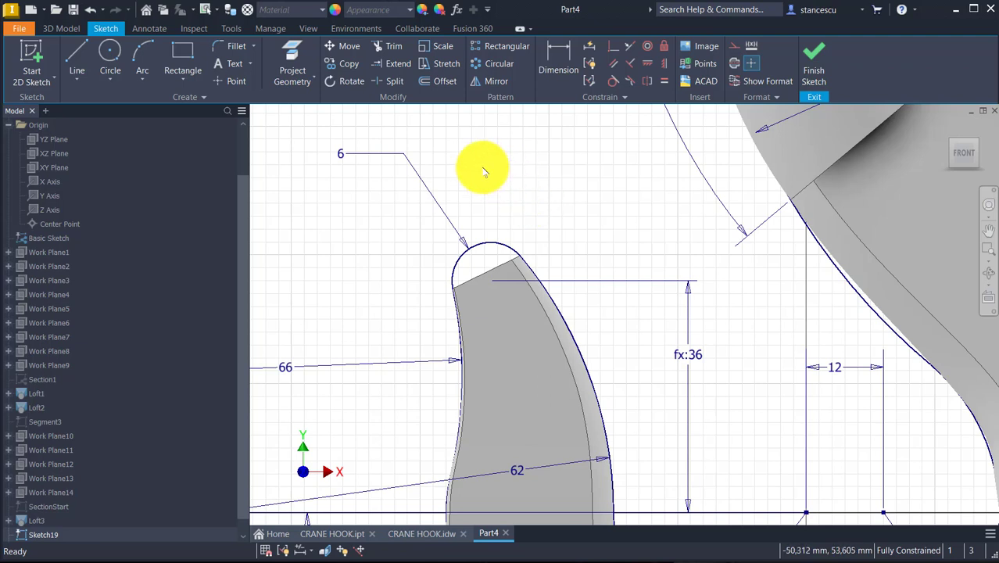
pyautogui.press('F7')
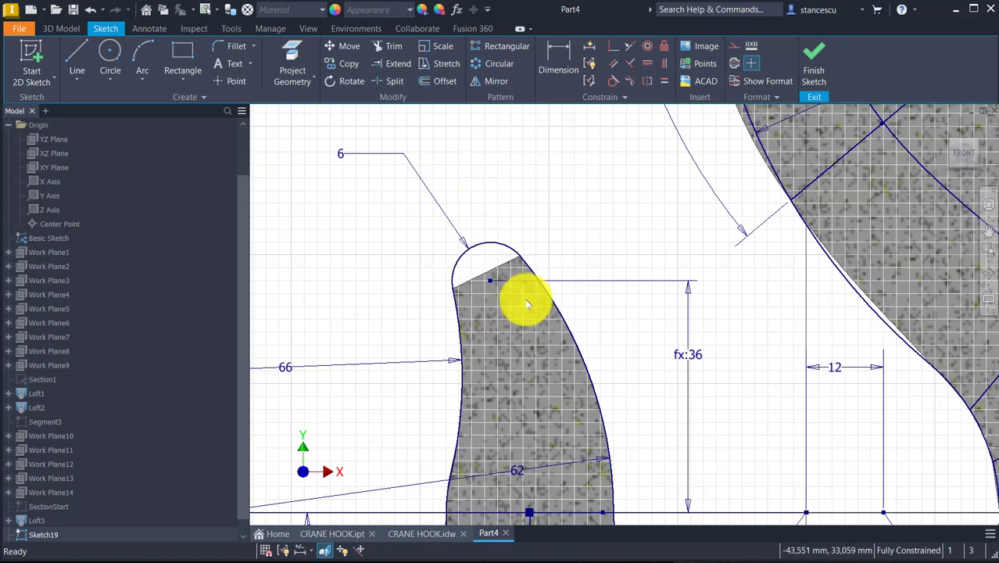
pyautogui.scroll(3, 519, 297)
pyautogui.moveTo(525, 298); pyautogui.dragTo(606, 363, button='middle')
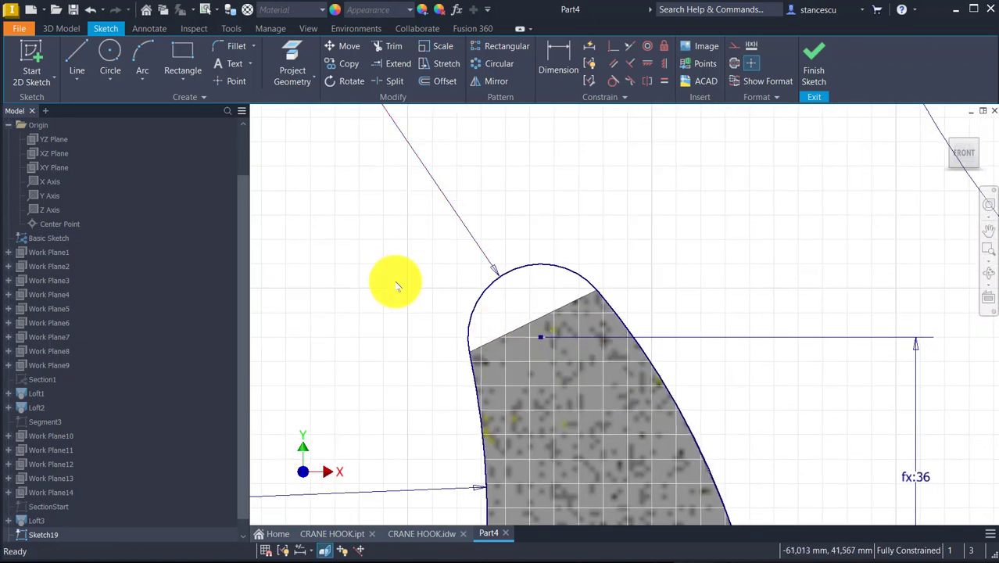
# Step: Project the Basic Sketch's rounded tip arc into the new sketch and hide the Basic Sketch
pyautogui.click(292, 50)
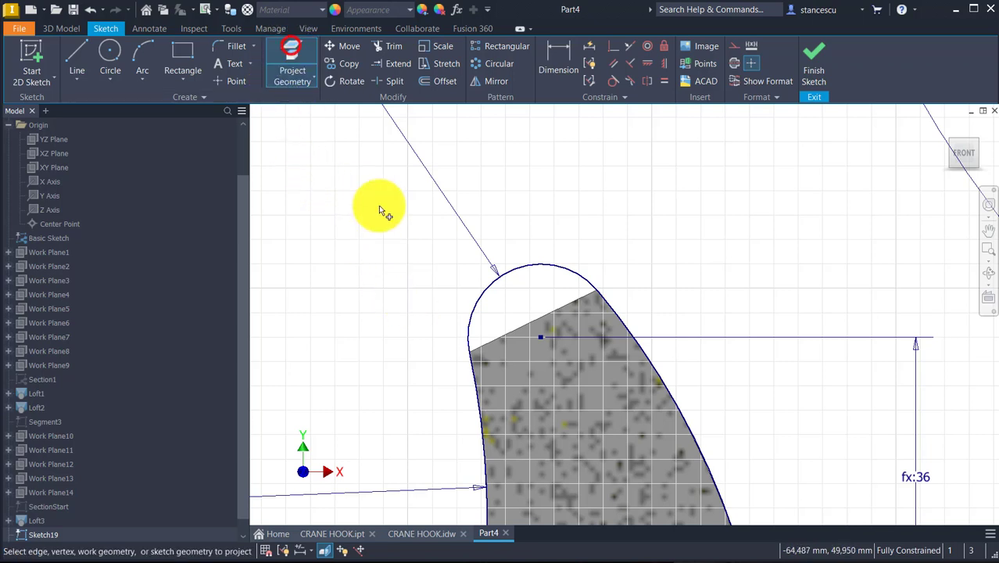
pyautogui.click(543, 262)
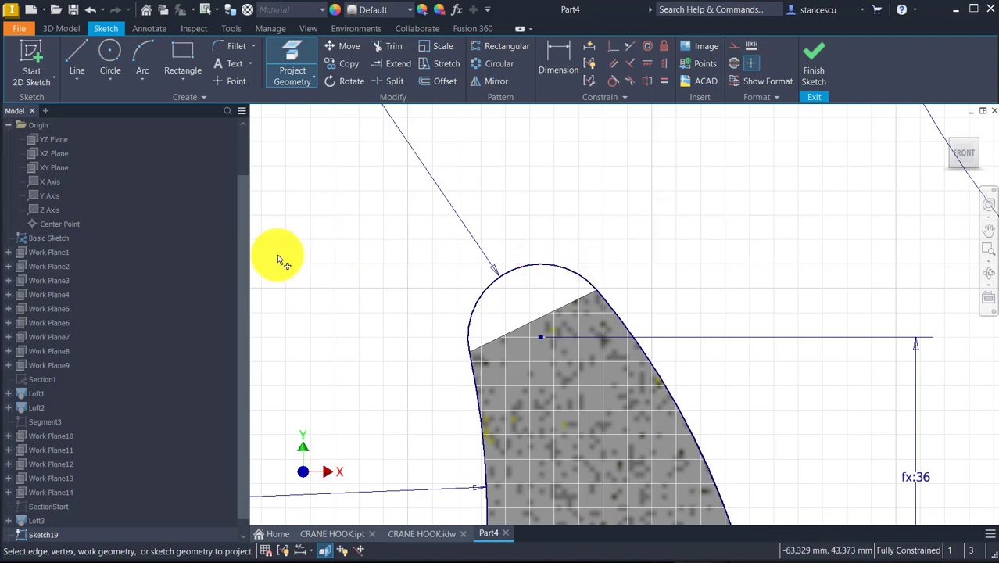
pyautogui.press('Escape')
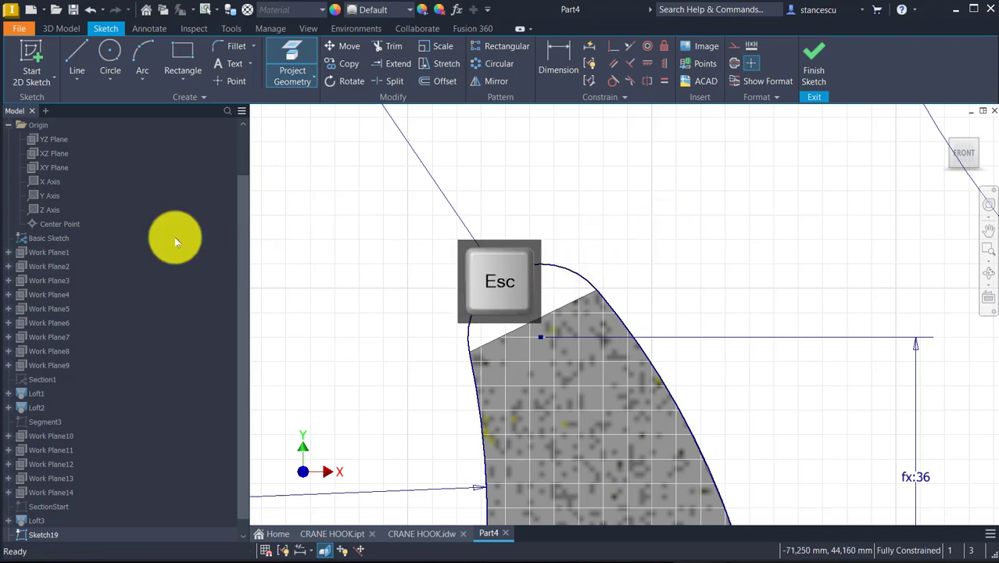
pyautogui.click(51, 239)
pyautogui.rightClick(53, 244)
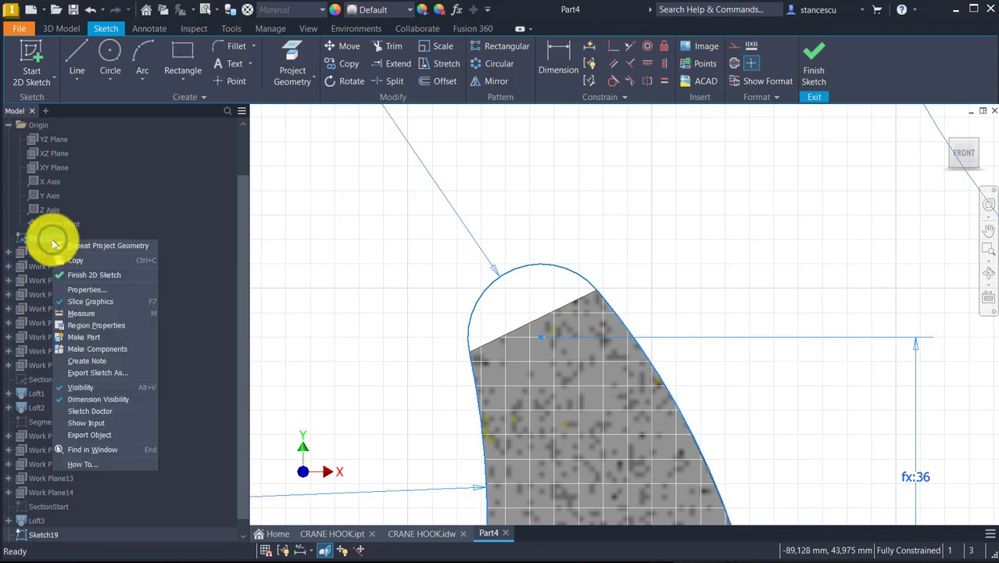
pyautogui.click(100, 392)
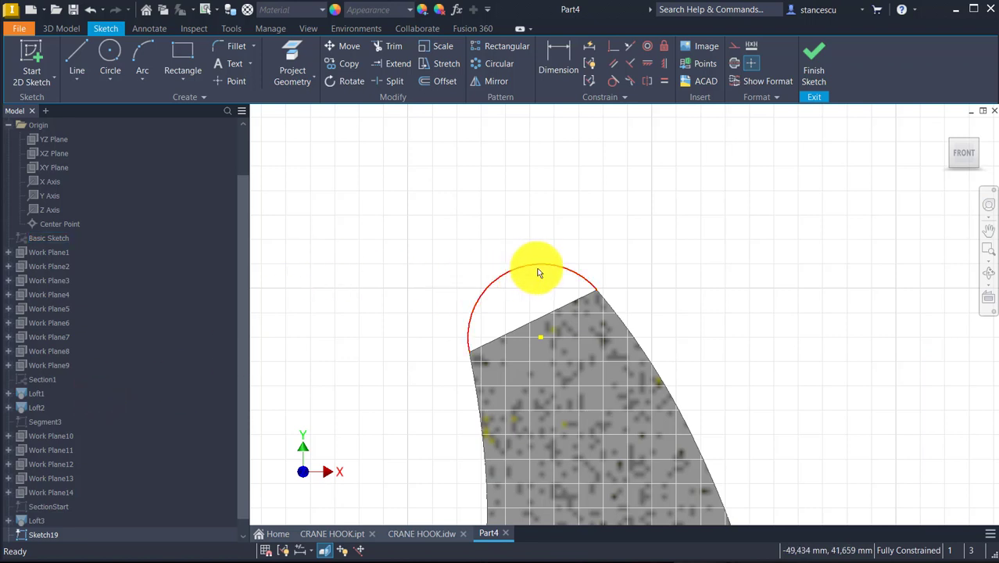
pyautogui.click(550, 229)
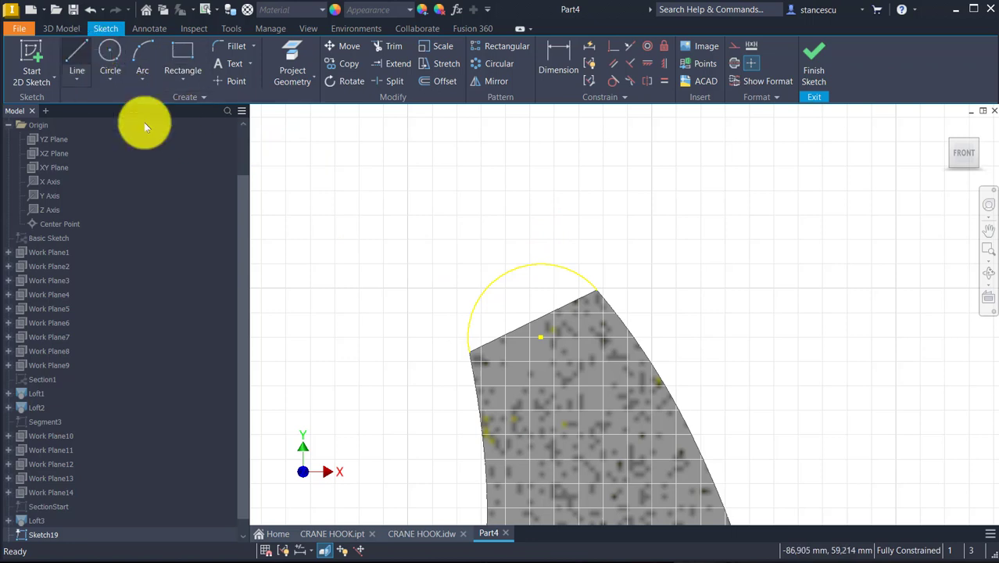
# Step: Draw a full circle over the projected tip arc, sharing its center and radius
pyautogui.click(113, 54)
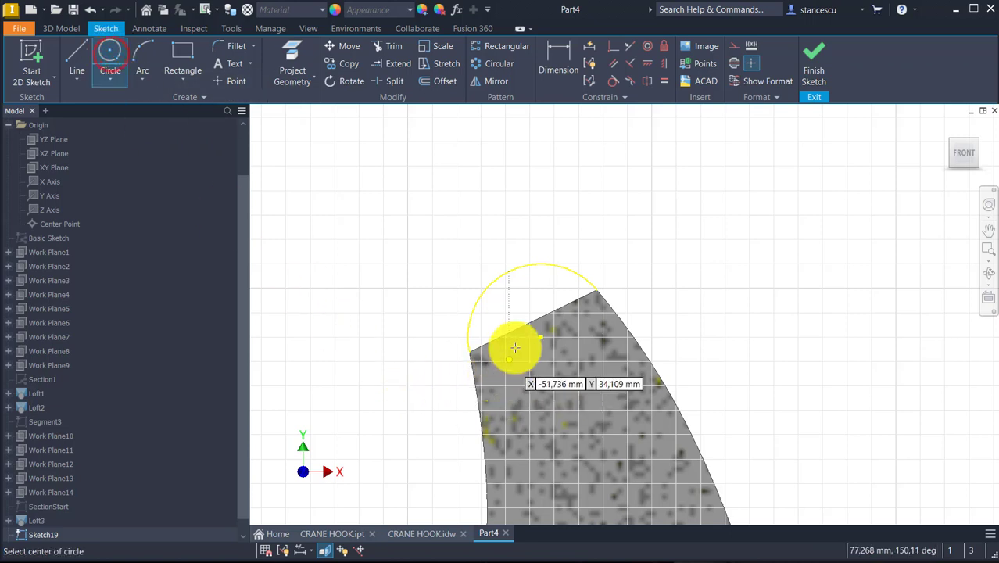
pyautogui.click(539, 336)
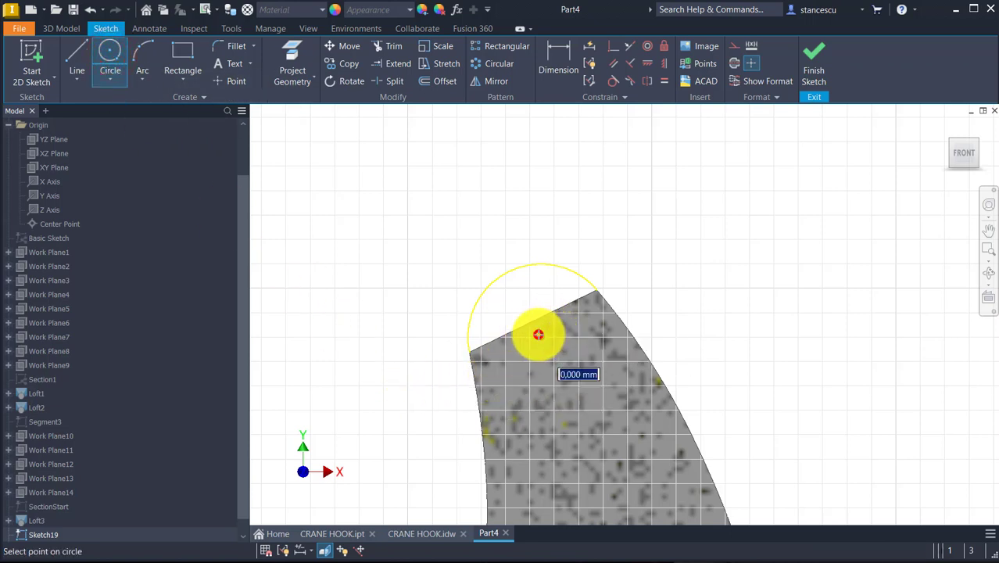
pyautogui.click(523, 267)
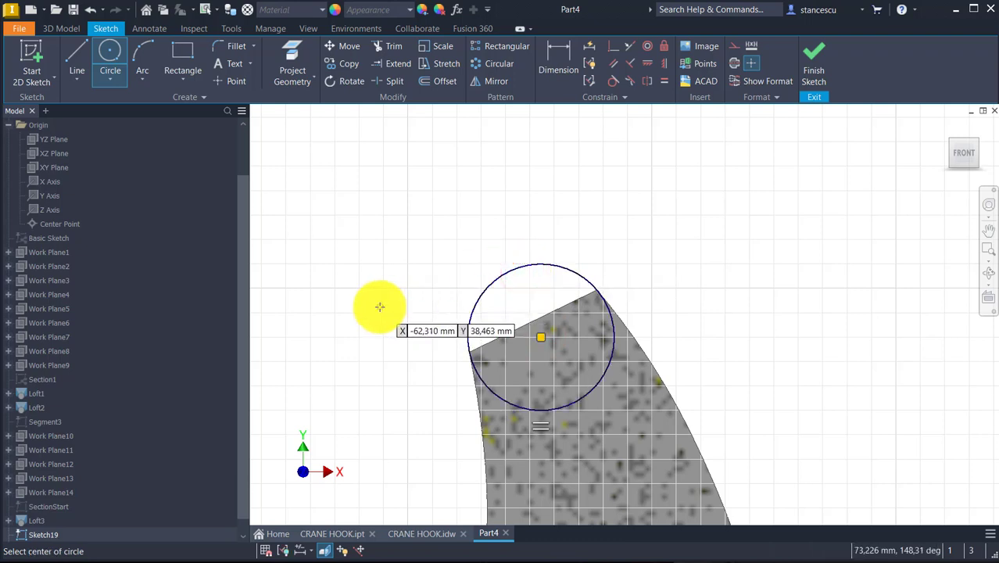
pyautogui.press('Escape')
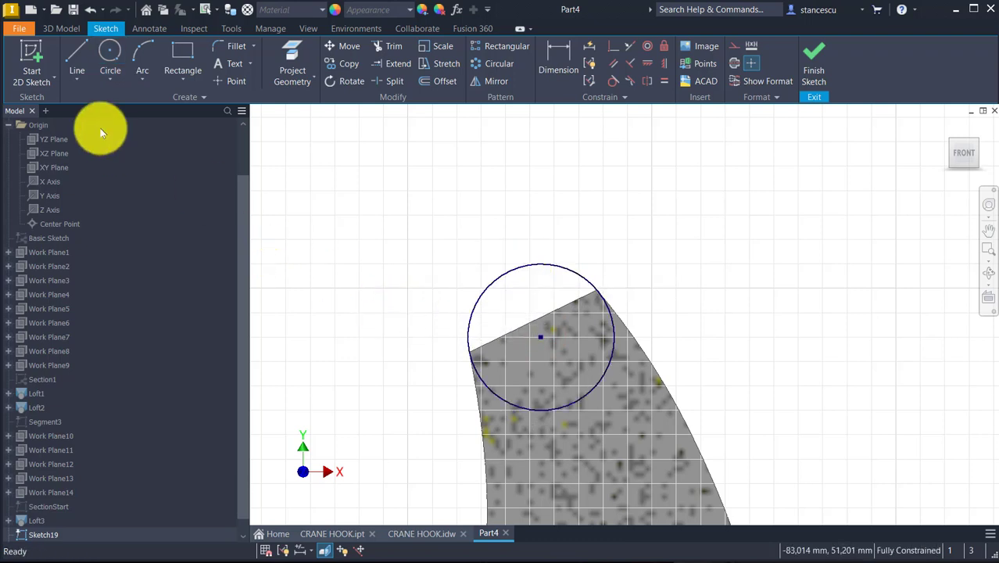
# Step: Draw a line across the circle from the projected arc's midpoint and constrain it coincident with the circle's center
pyautogui.click(72, 59)
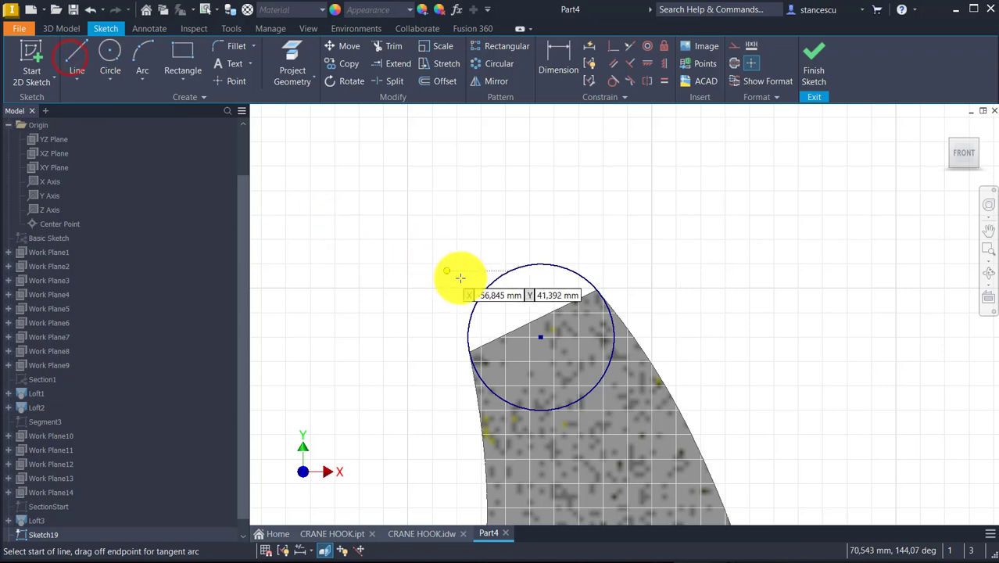
pyautogui.click(504, 269)
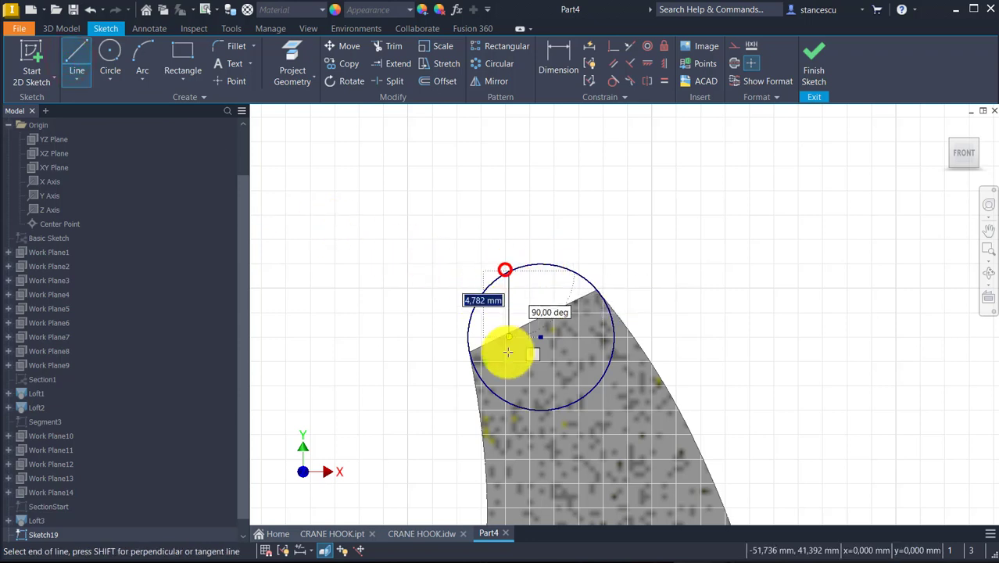
pyautogui.doubleClick(538, 408)
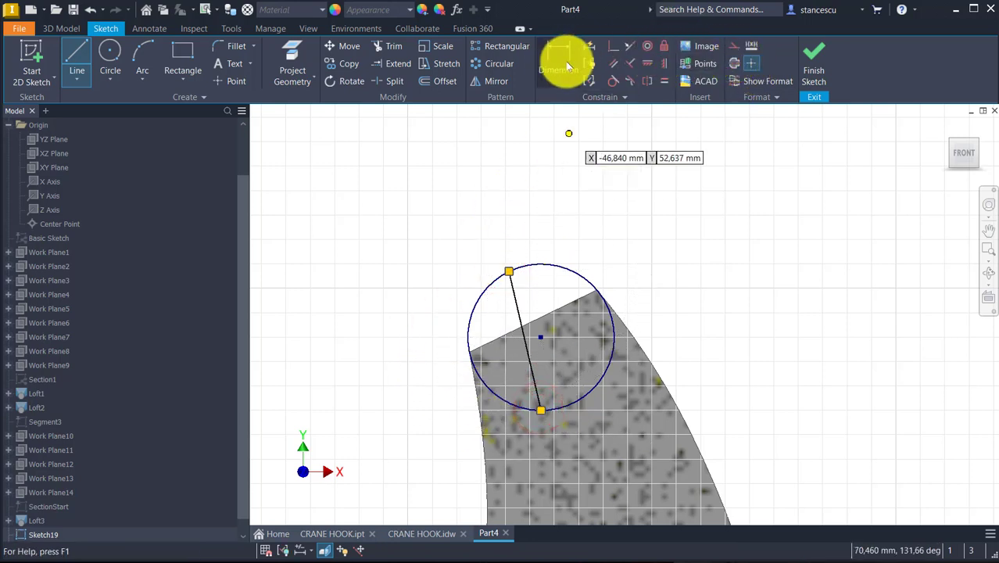
pyautogui.click(613, 47)
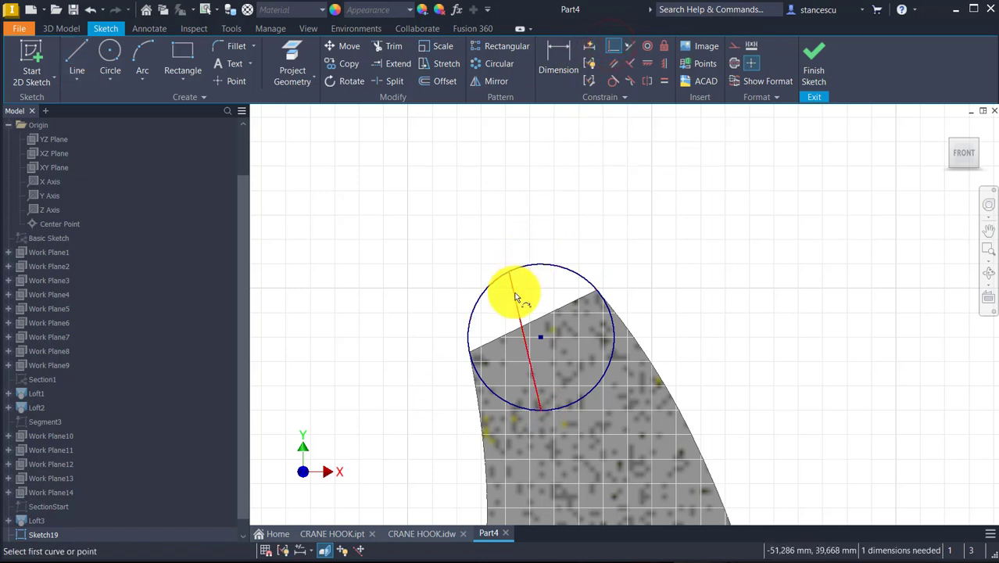
pyautogui.click(515, 293)
pyautogui.click(540, 337)
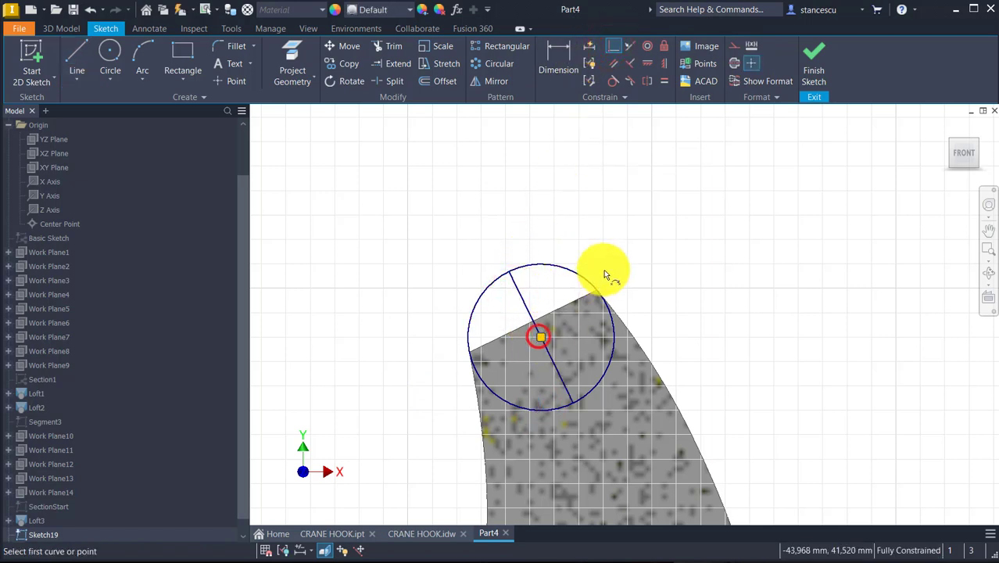
pyautogui.press('Escape')
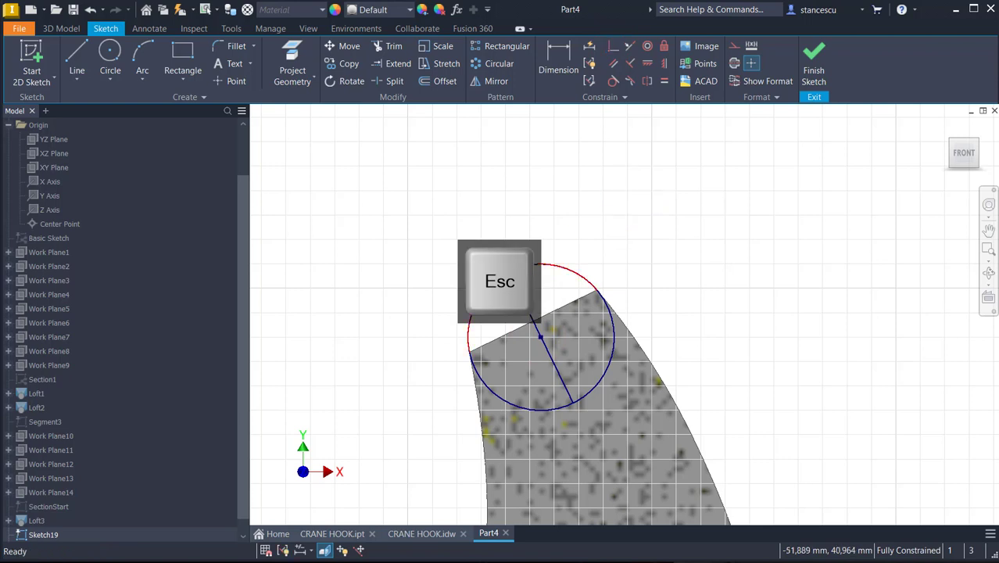
# Step: Convert the diameter line to a centerline, trim away the circle half facing the hook opening, and finish the sketch
pyautogui.click(528, 290)
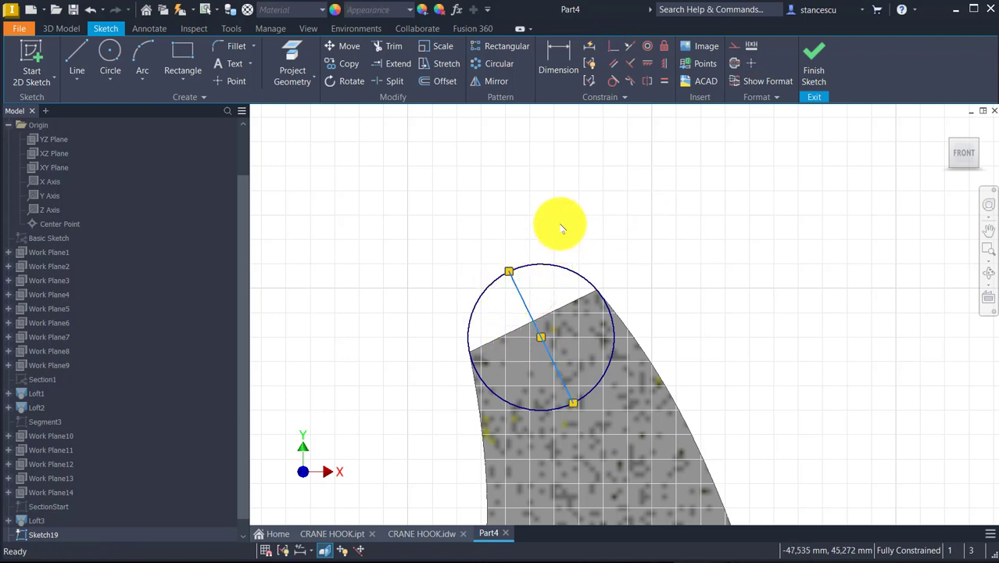
pyautogui.click(734, 63)
pyautogui.click(737, 186)
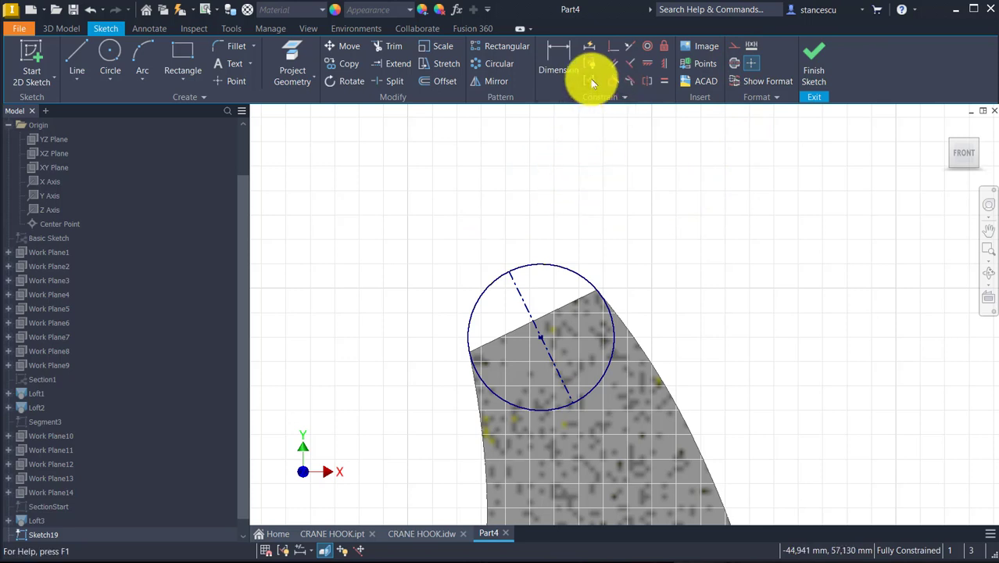
pyautogui.click(397, 50)
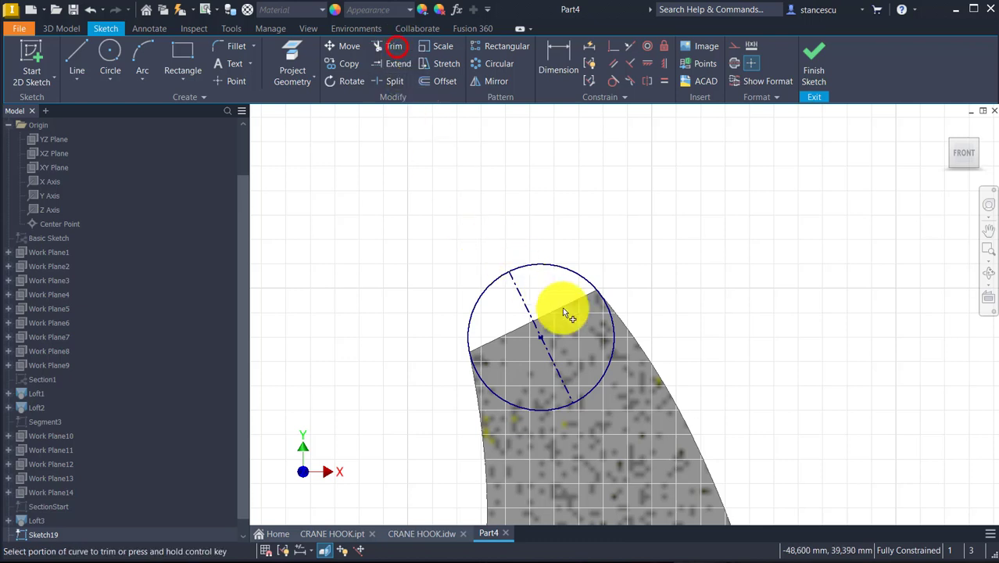
pyautogui.click(606, 378)
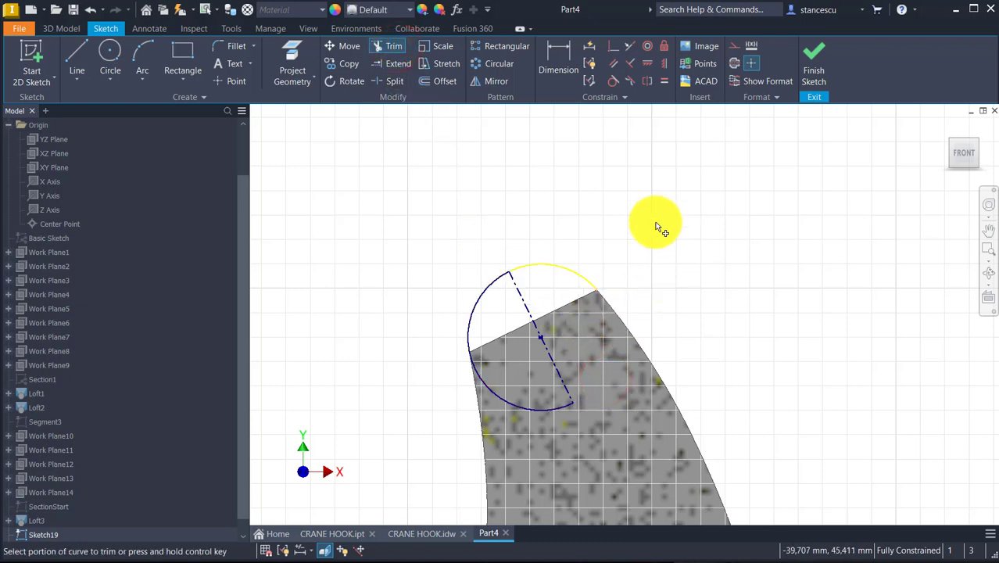
pyautogui.click(809, 61)
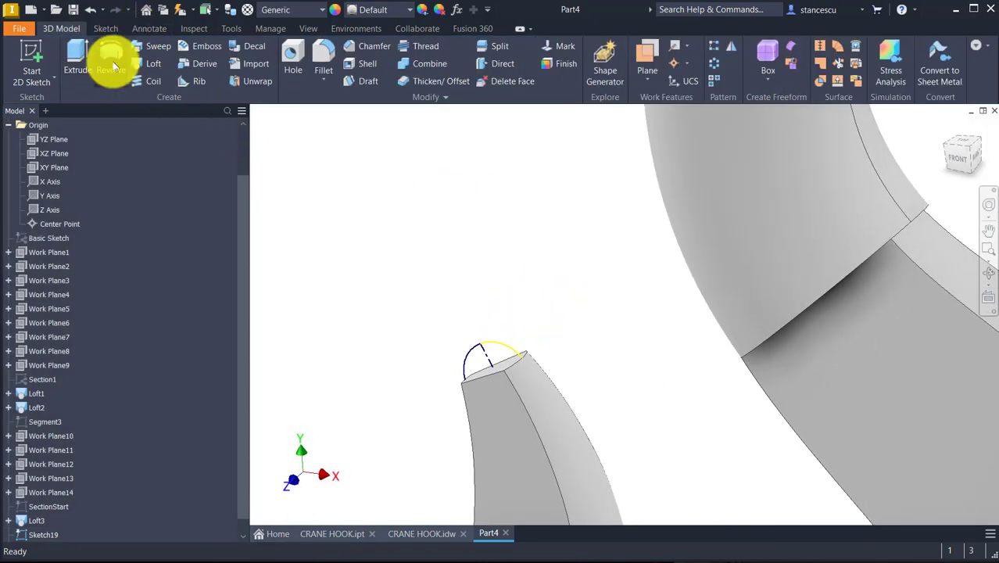
# Step: Revolve the half-circle tip profile a full 360 degrees around its centerline as a new solid
pyautogui.click(112, 59)
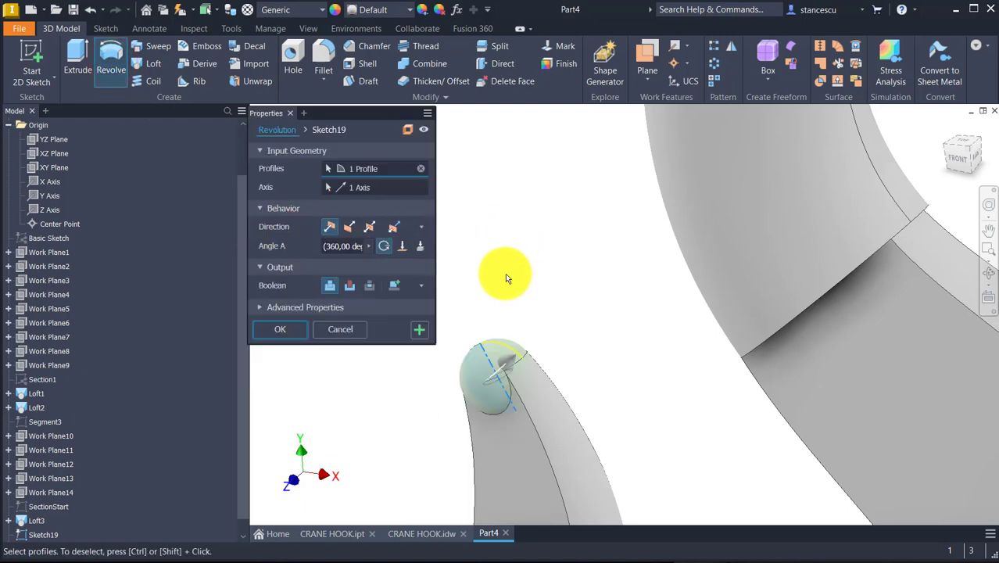
pyautogui.keyDown('shift'); pyautogui.moveTo(508, 273); pyautogui.dragTo(630, 423, button='middle'); pyautogui.keyUp('shift')
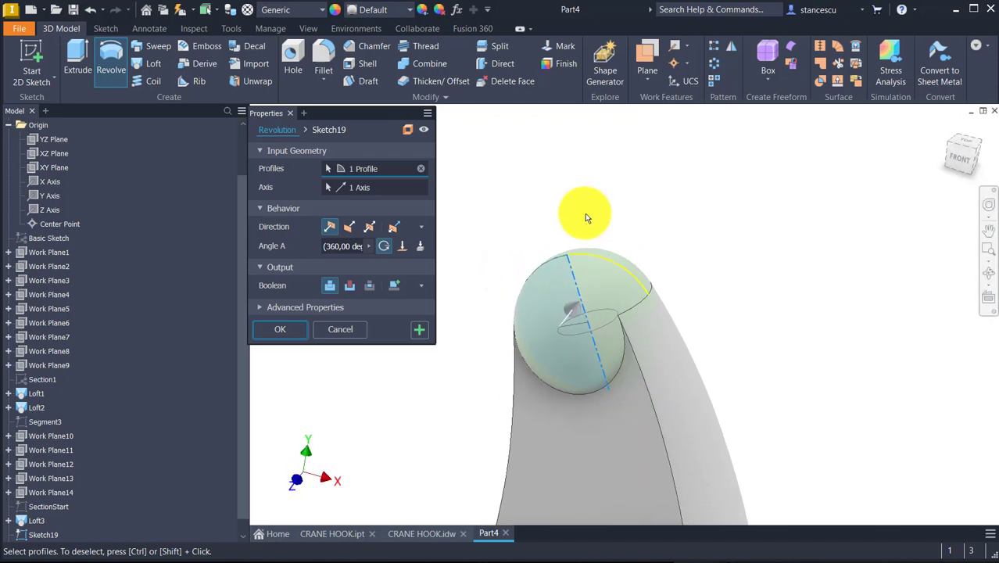
pyautogui.click(393, 284)
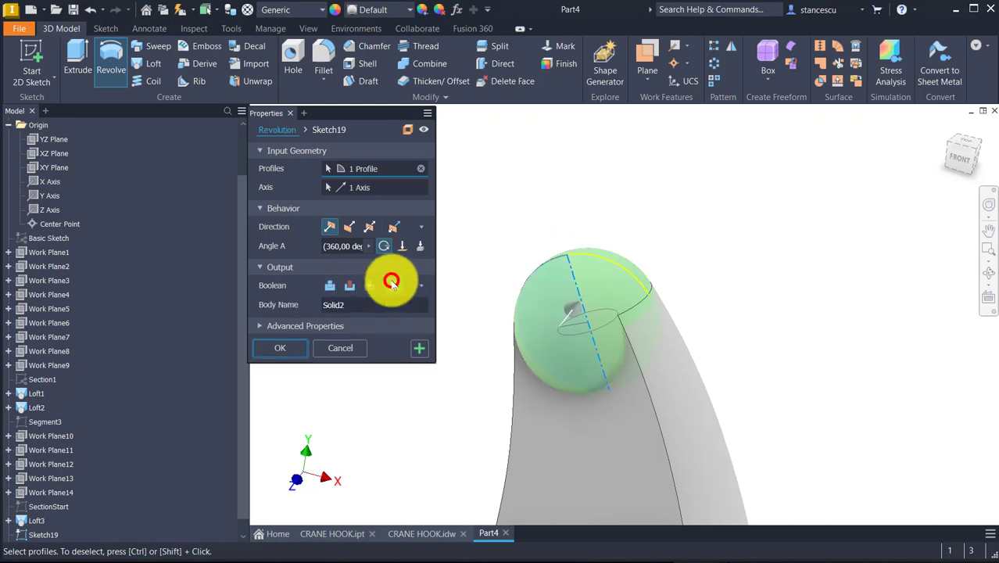
pyautogui.click(281, 348)
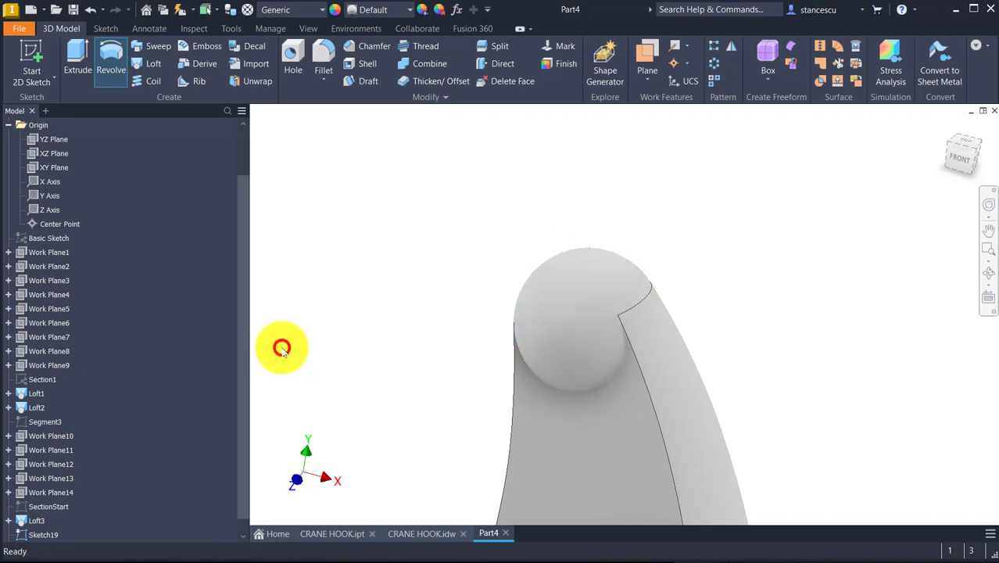
# Step: Set the face appearance of the revolved sphere at the hook tip to Red
pyautogui.click(630, 256)
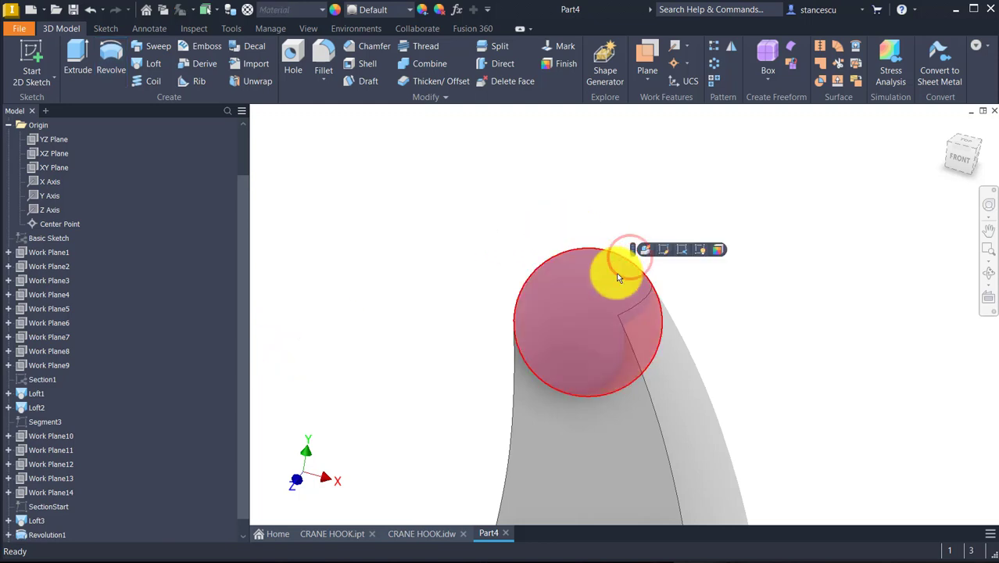
pyautogui.rightClick(616, 275)
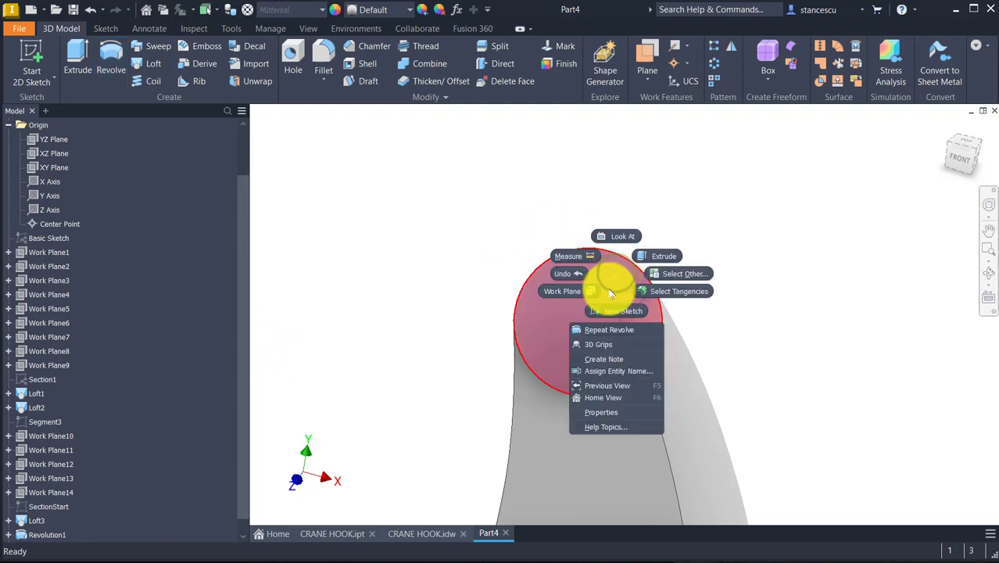
pyautogui.click(602, 412)
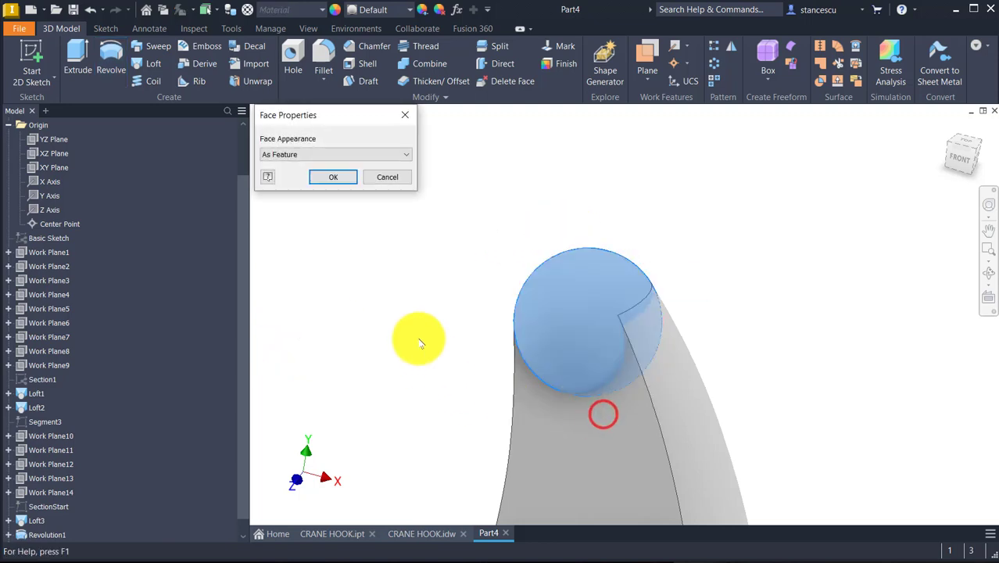
pyautogui.click(323, 152)
pyautogui.scroll(-20, 317, 262)
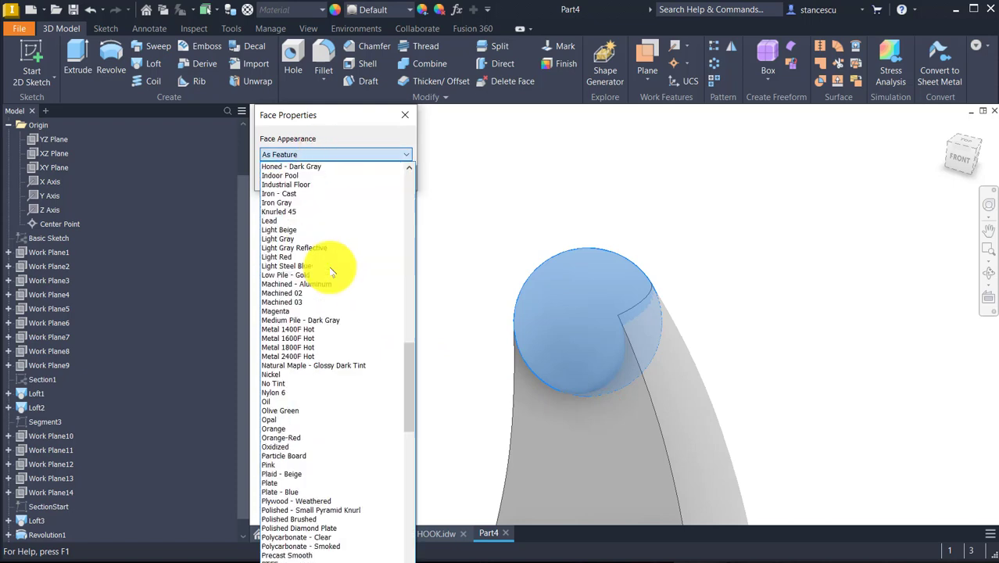
pyautogui.click(335, 153)
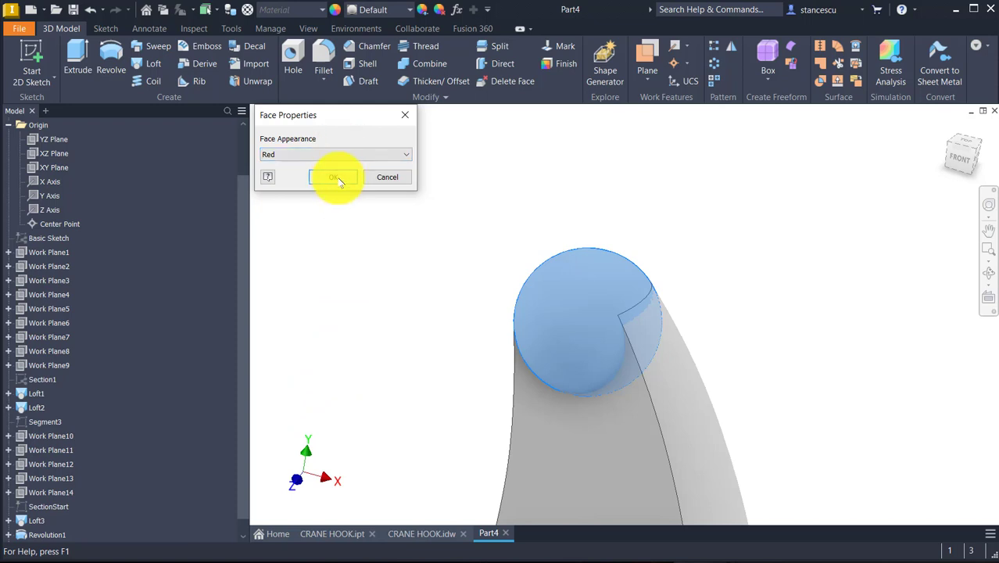
pyautogui.click(337, 178)
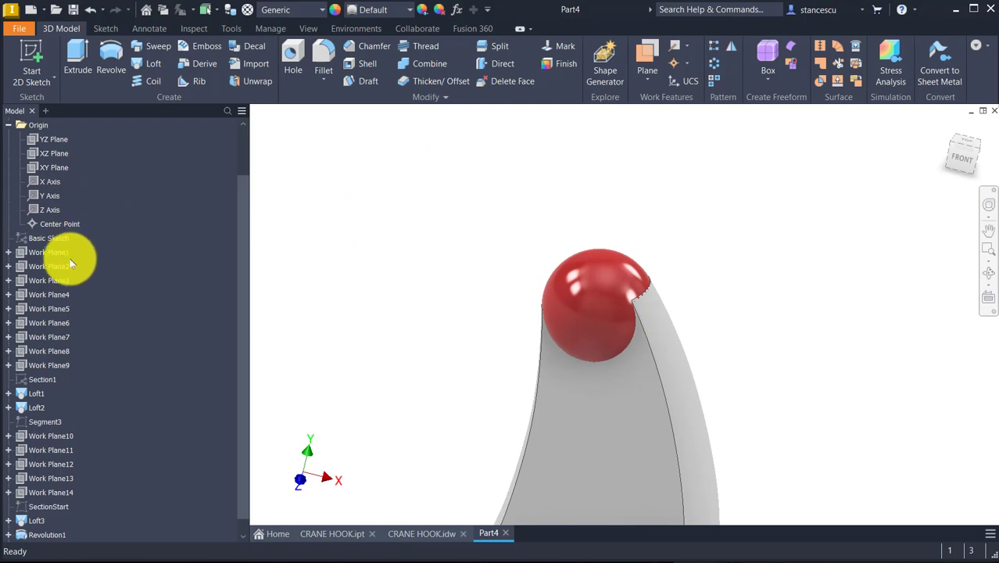
# Step: Hide the red sphere solid to expose the flat end face of the hook tip
pyautogui.scroll(2, 115, 160)
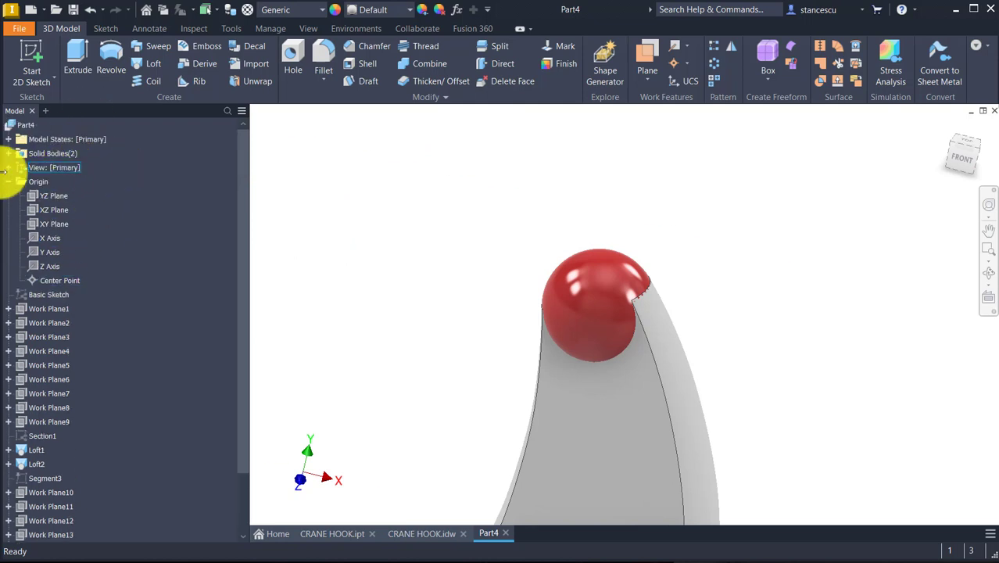
pyautogui.click(9, 154)
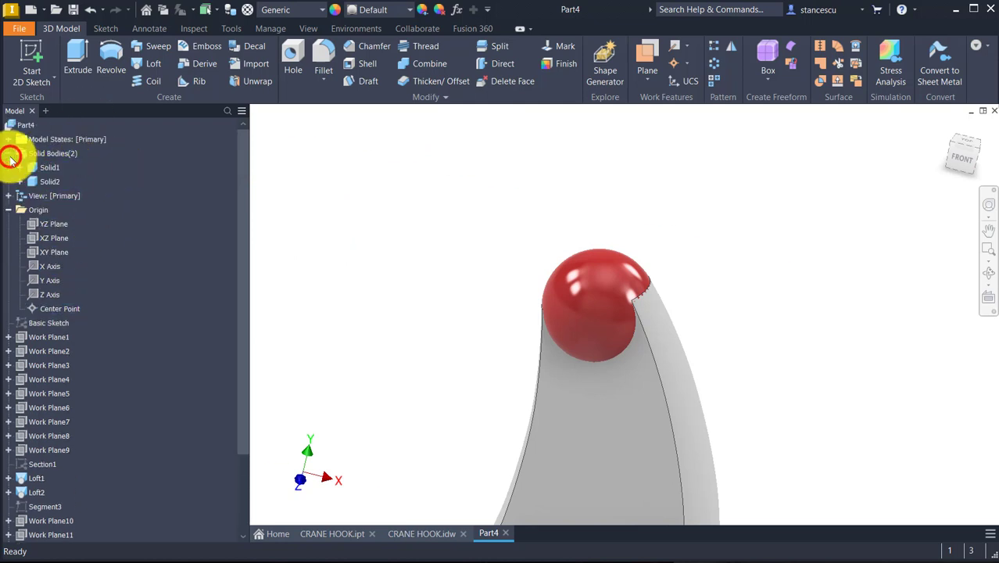
pyautogui.rightClick(46, 182)
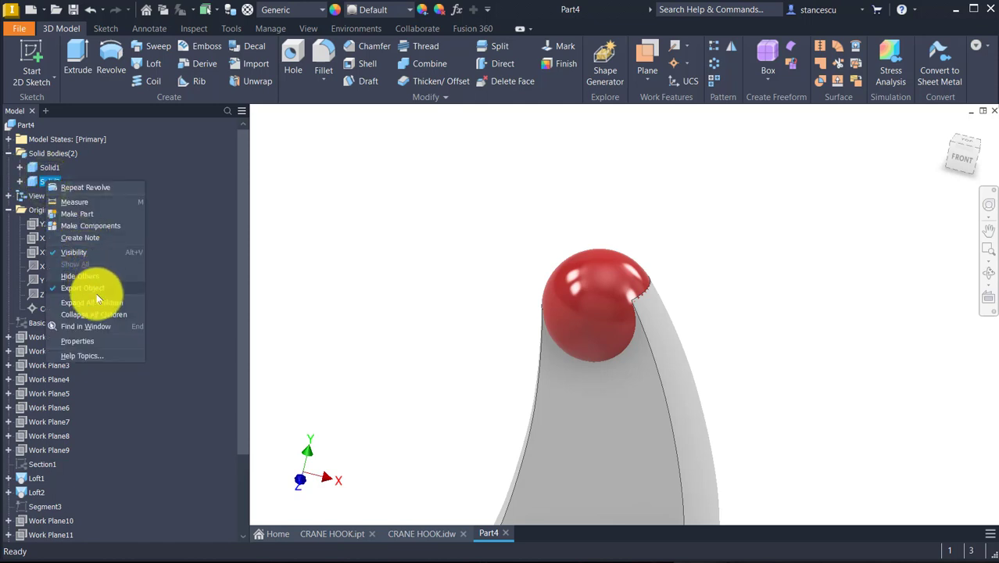
pyautogui.click(92, 252)
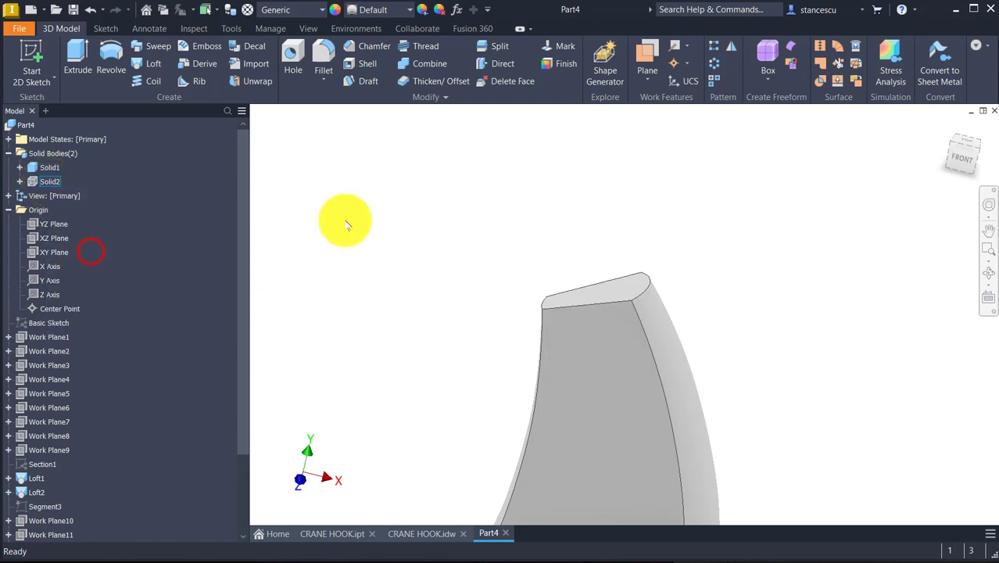
# Step: Create a sketch on the hook tip's flat end face and extrude the face outline 10 mm outward
pyautogui.keyDown('shift'); pyautogui.moveTo(345, 219); pyautogui.dragTo(585, 277, button='middle'); pyautogui.keyUp('shift')
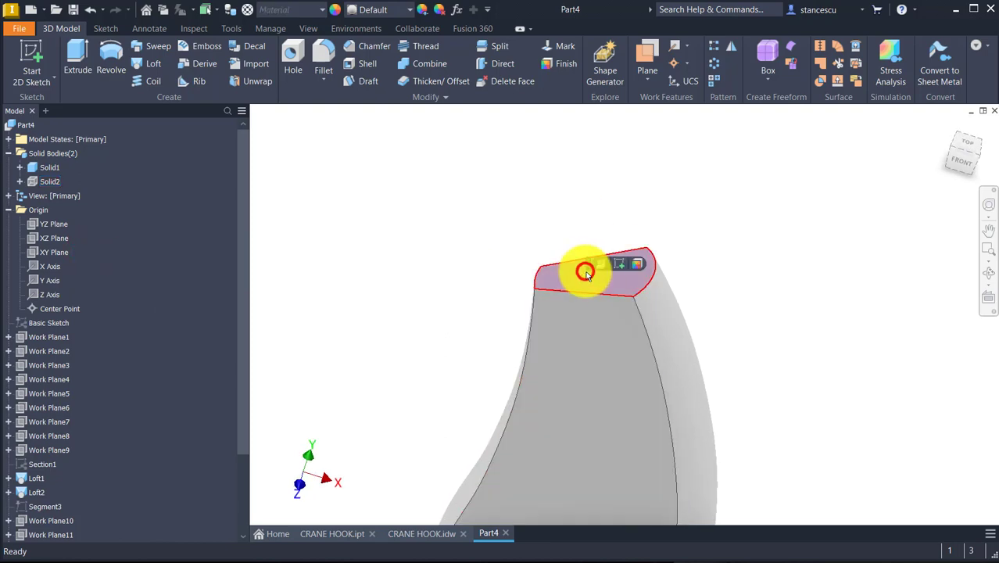
pyautogui.click(623, 269)
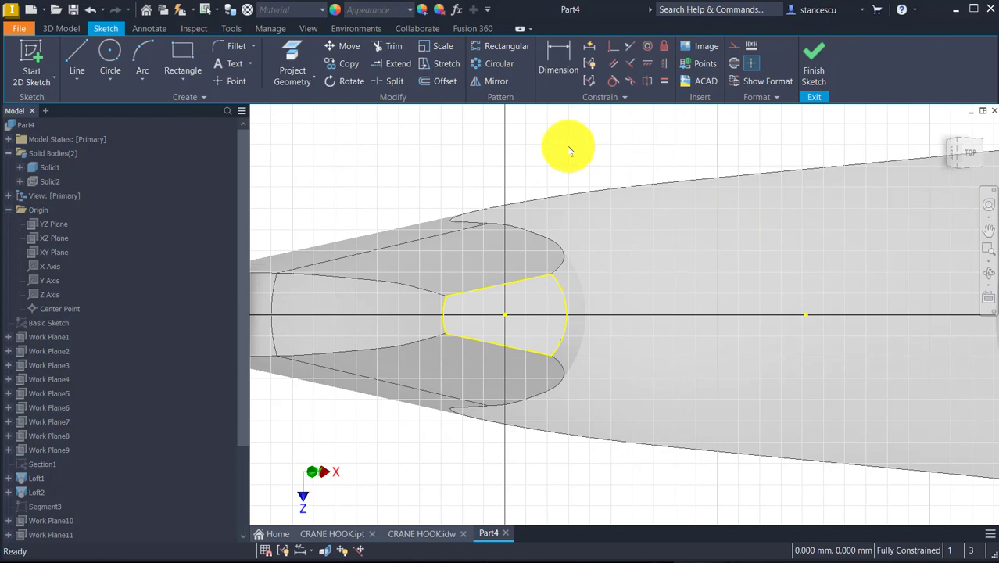
pyautogui.press('F5')
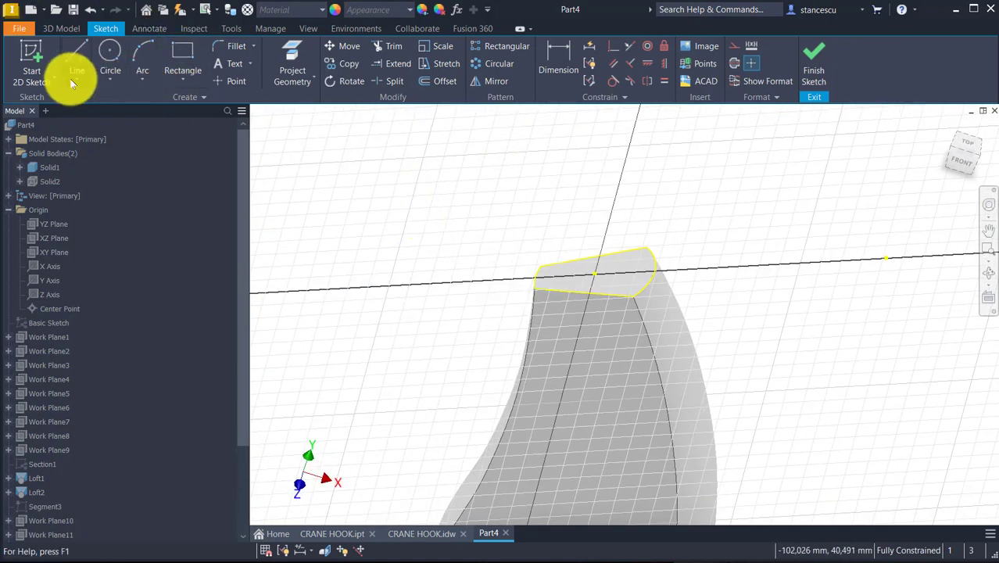
pyautogui.click(810, 57)
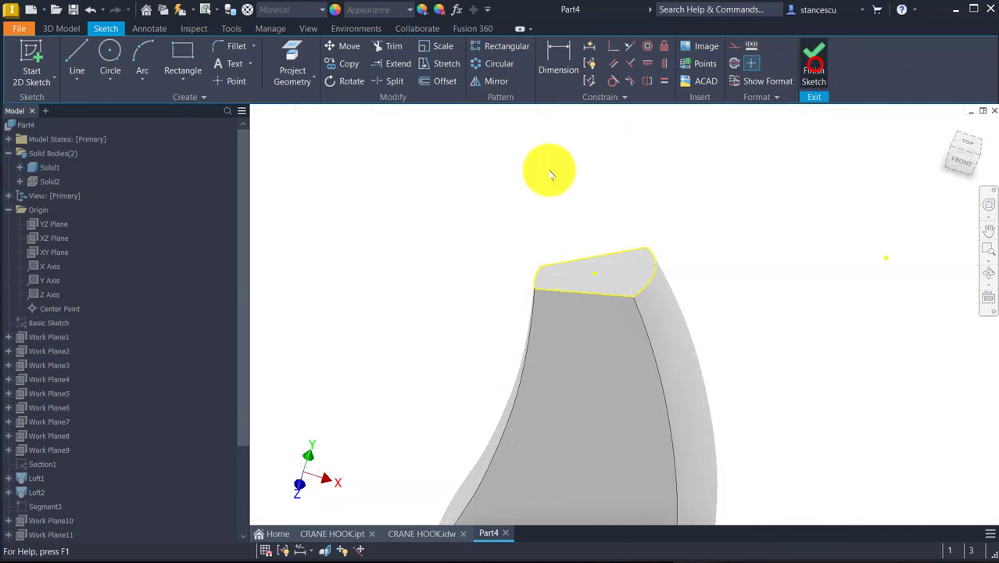
pyautogui.click(84, 57)
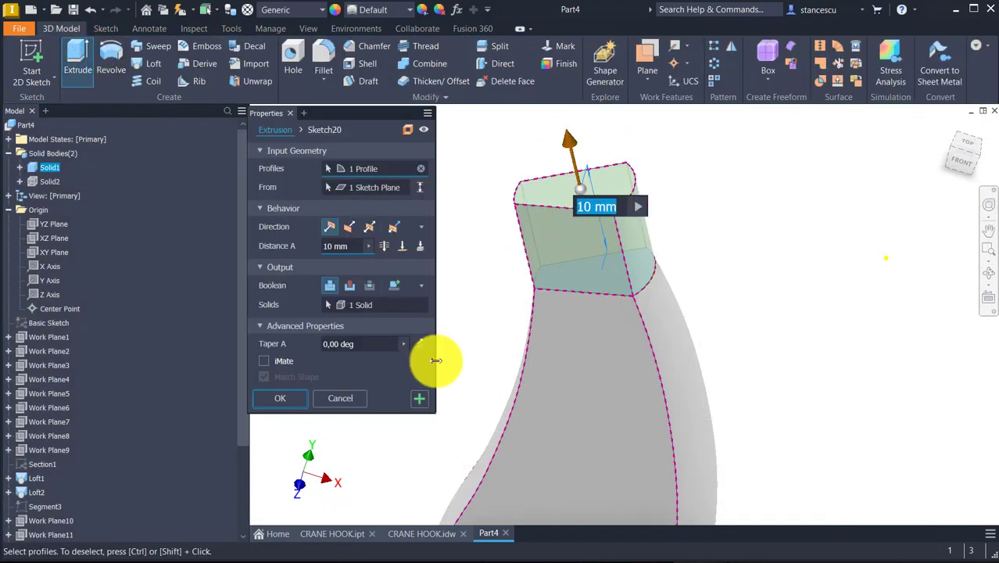
pyautogui.click(286, 397)
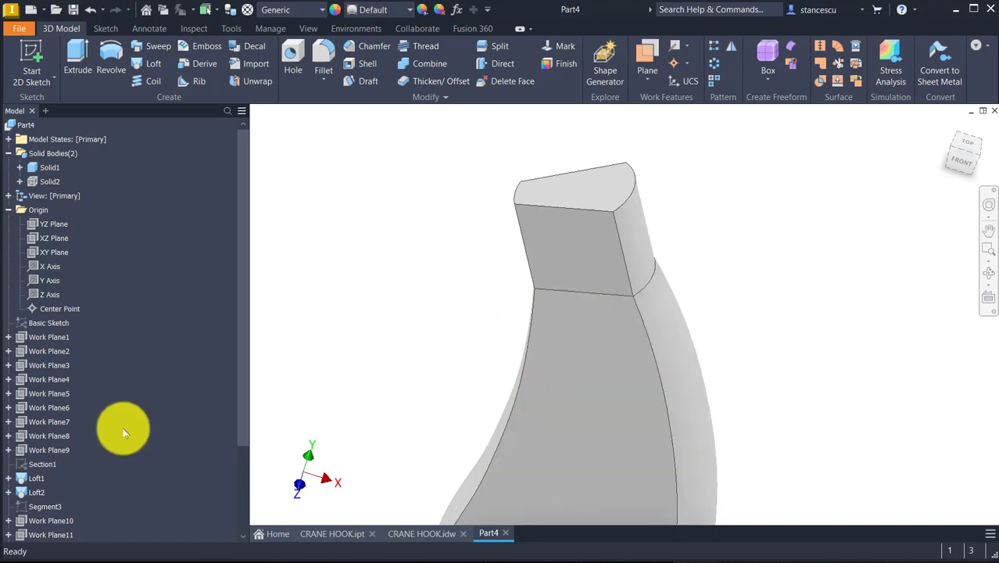
# Step: Edit the tip extrusion so that it produces a new, separate solid
pyautogui.scroll(-3, 137, 371)
pyautogui.scroll(-1, 131, 338)
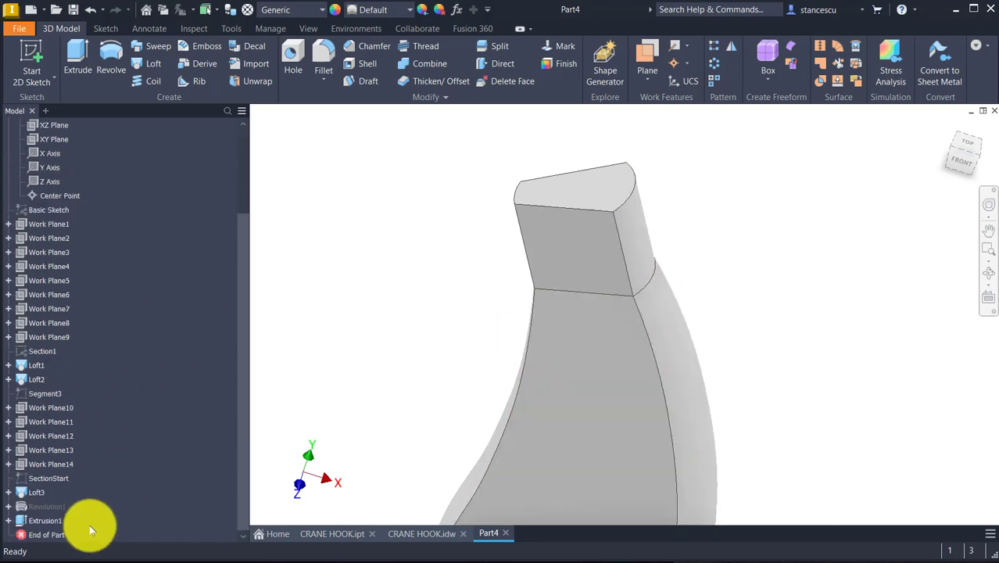
pyautogui.doubleClick(16, 521)
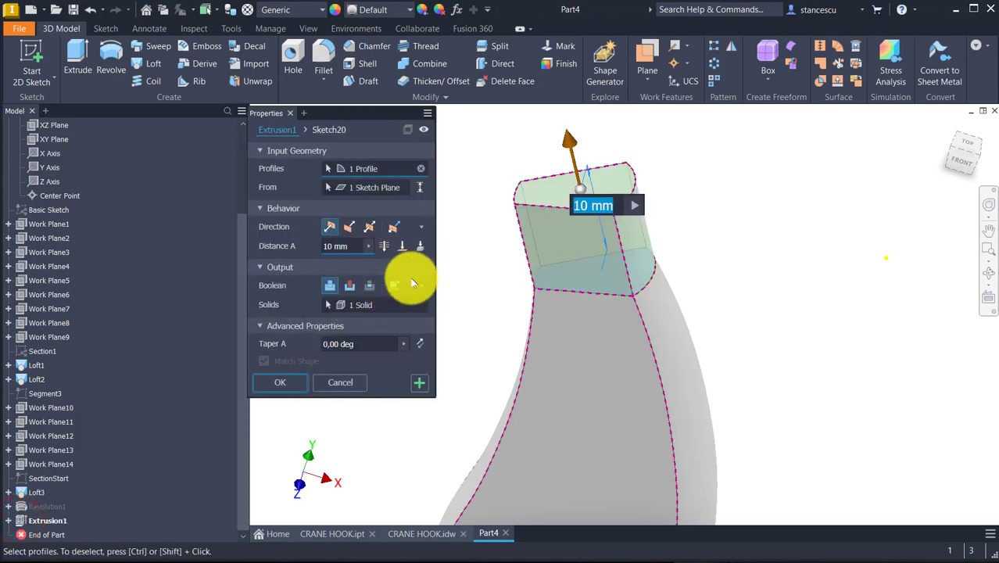
pyautogui.click(394, 286)
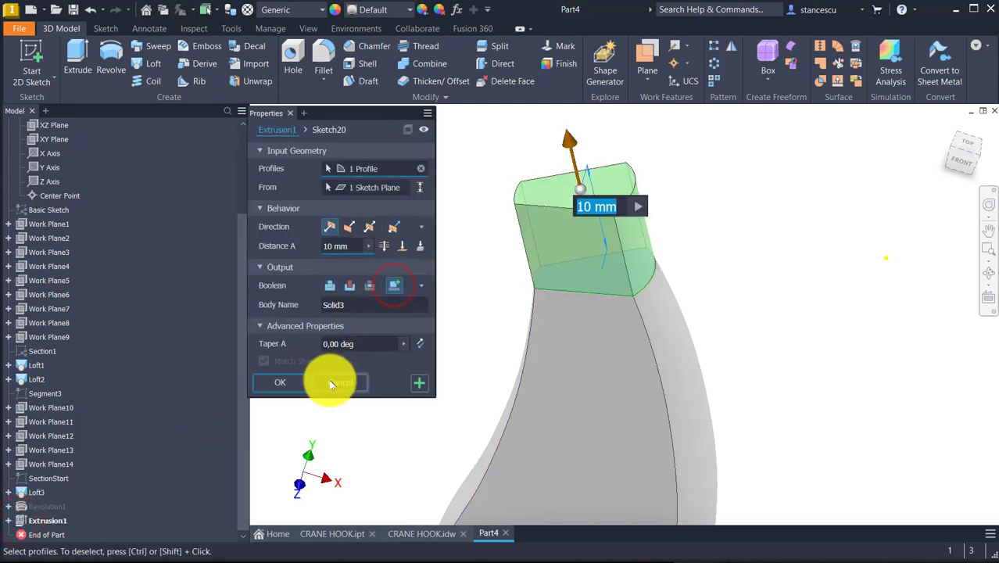
pyautogui.click(299, 384)
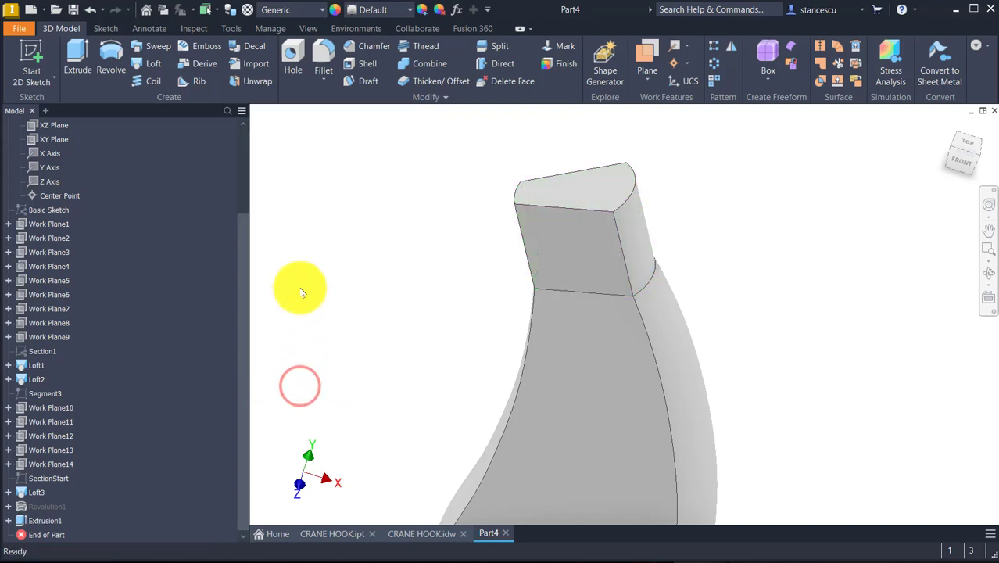
# Step: Make the hidden red sphere solid visible again
pyautogui.scroll(3, 121, 199)
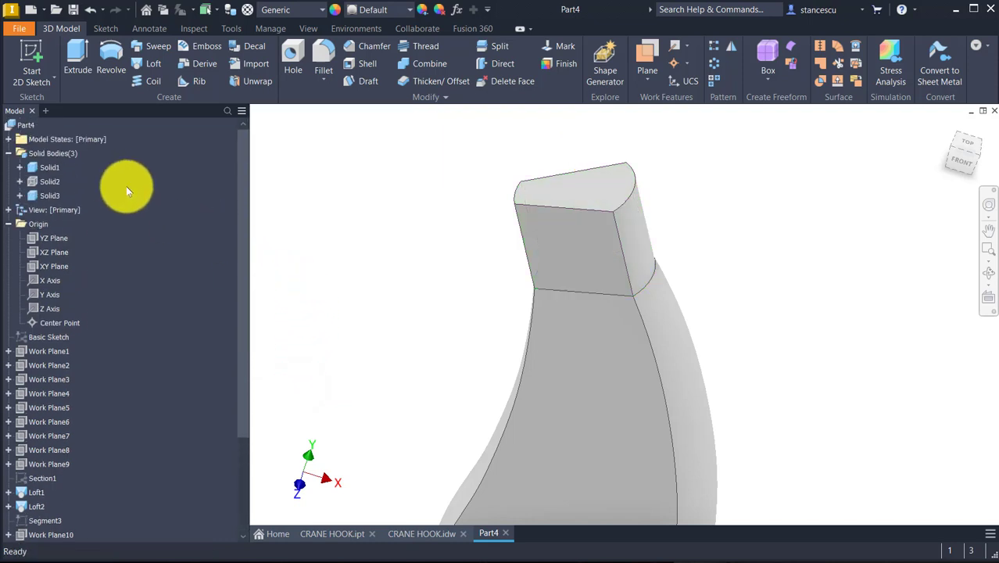
pyautogui.rightClick(44, 184)
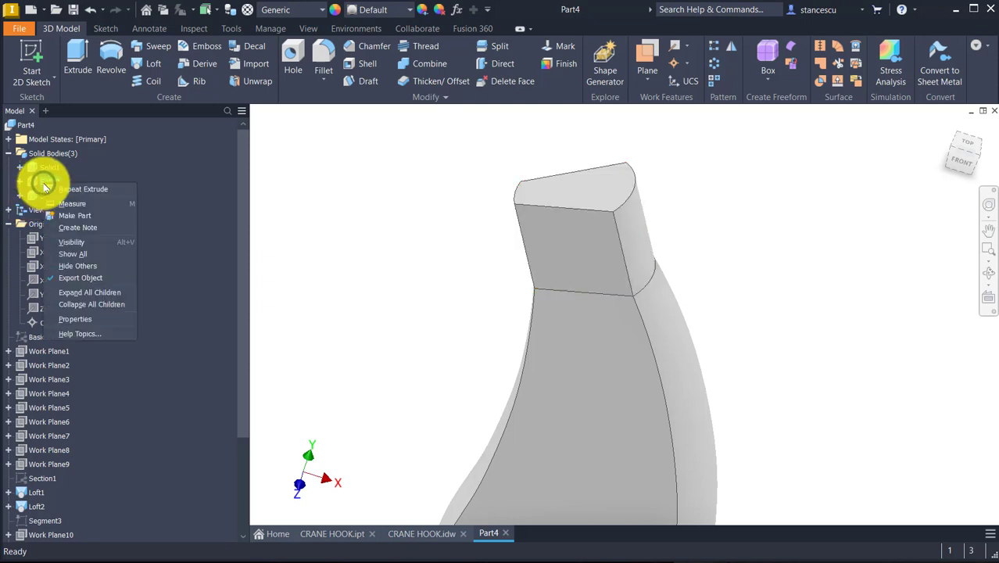
pyautogui.click(93, 243)
pyautogui.click(397, 240)
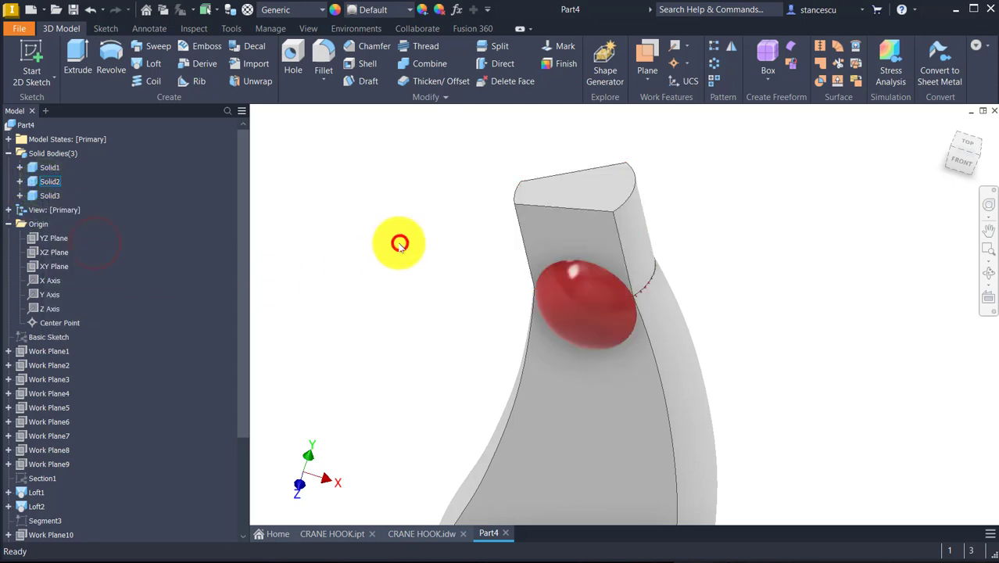
pyautogui.click(426, 62)
pyautogui.click(544, 250)
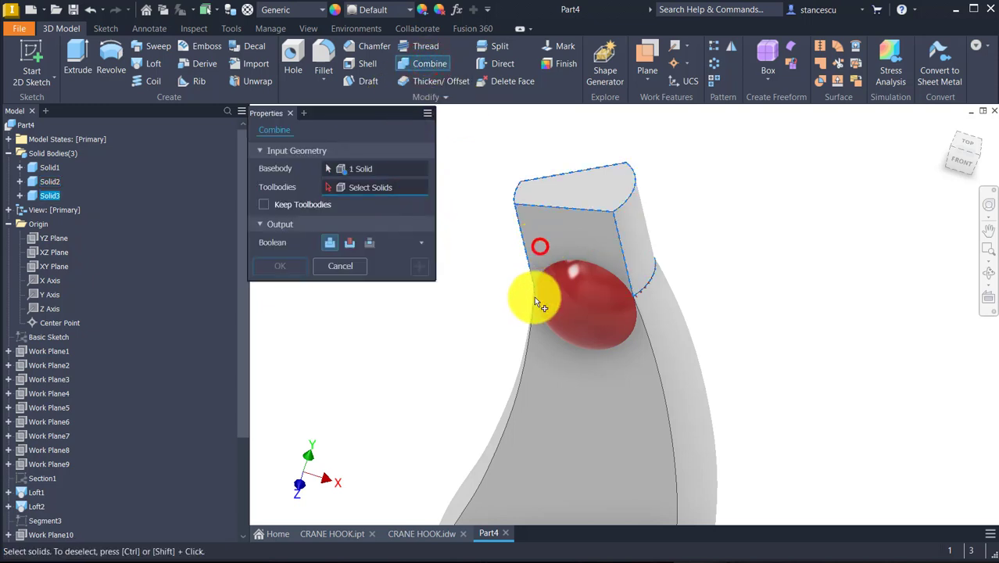
pyautogui.click(319, 268)
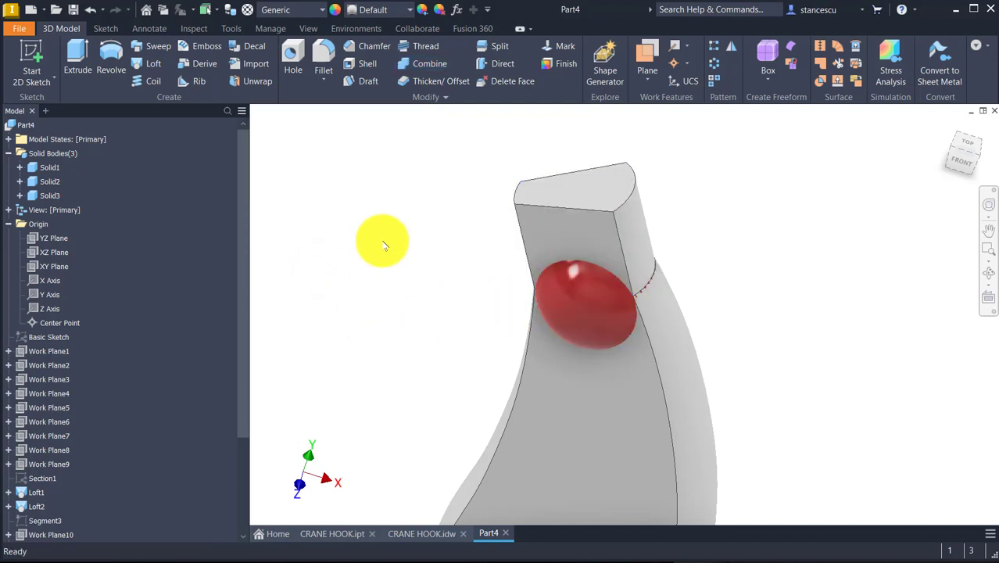
# Step: Combine the red sphere as base body with the extruded tip block as tool body, using the Intersect operation
pyautogui.click(425, 65)
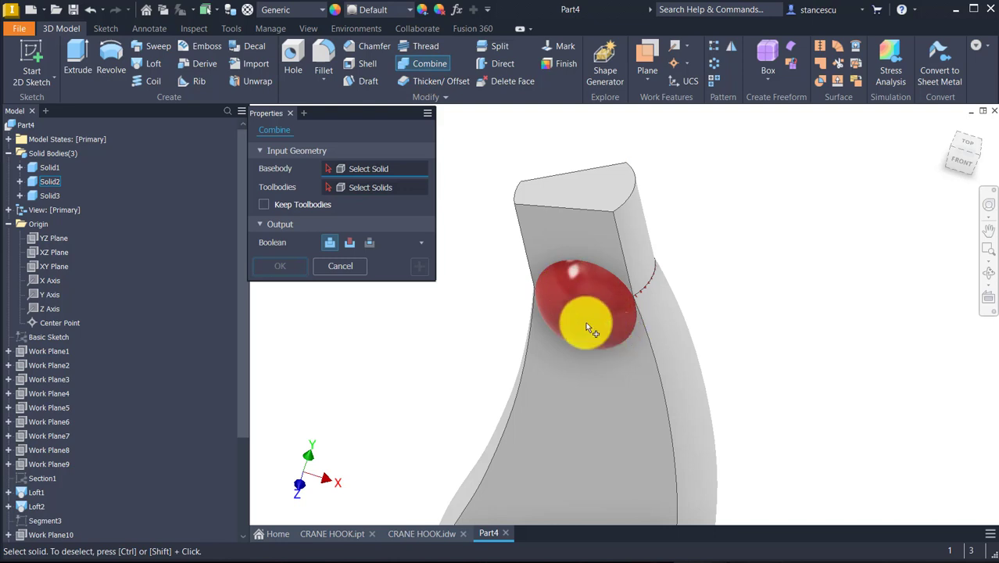
pyautogui.click(598, 289)
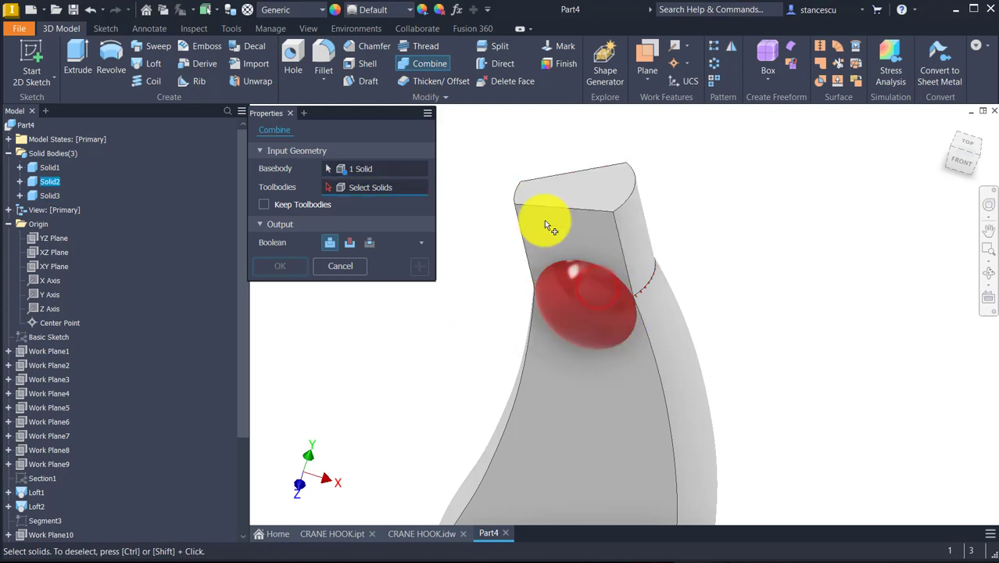
pyautogui.click(565, 204)
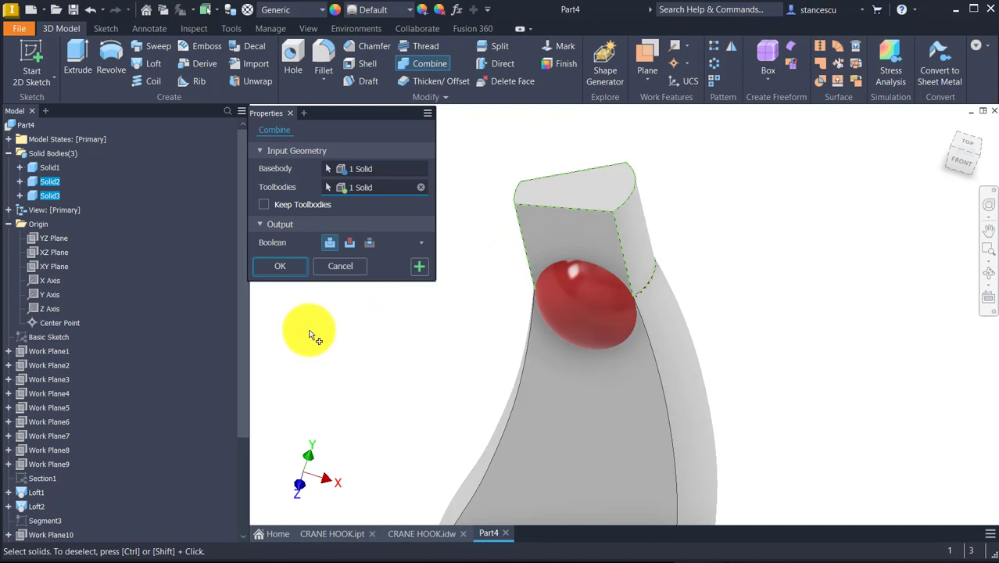
pyautogui.click(369, 243)
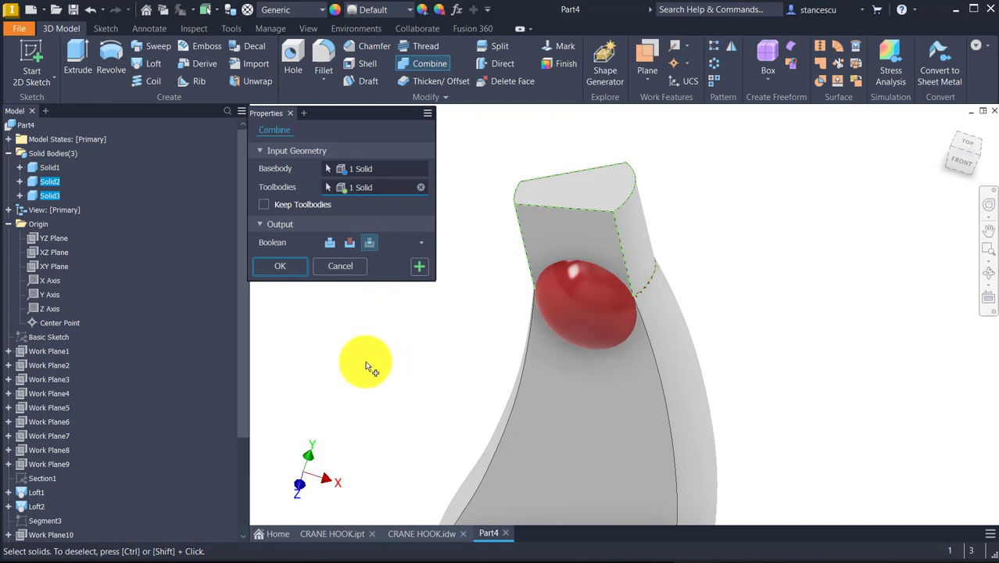
pyautogui.click(275, 267)
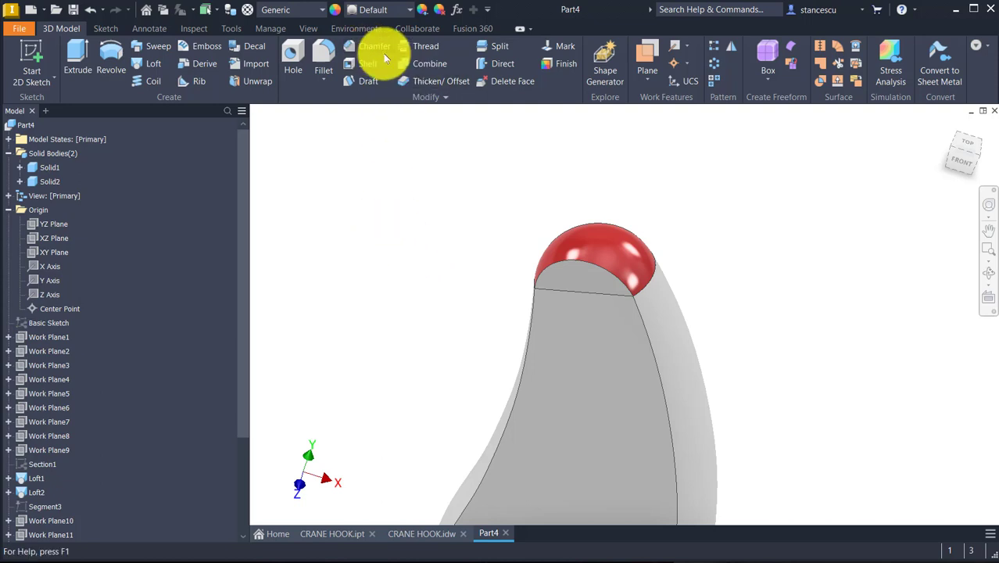
# Step: Combine the hook as base body with the red rounded tip as tool body, joining them into one solid
pyautogui.click(429, 66)
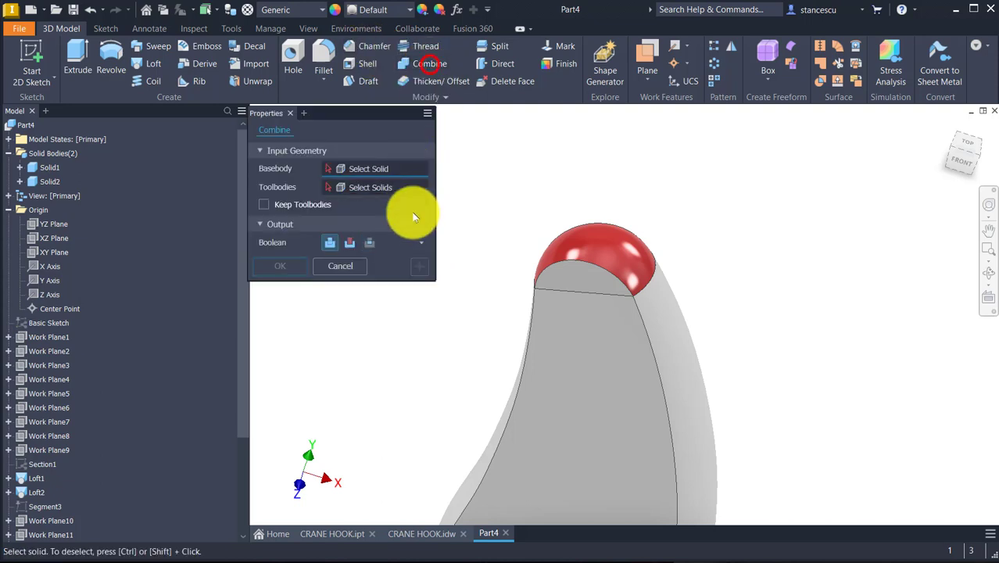
pyautogui.click(612, 393)
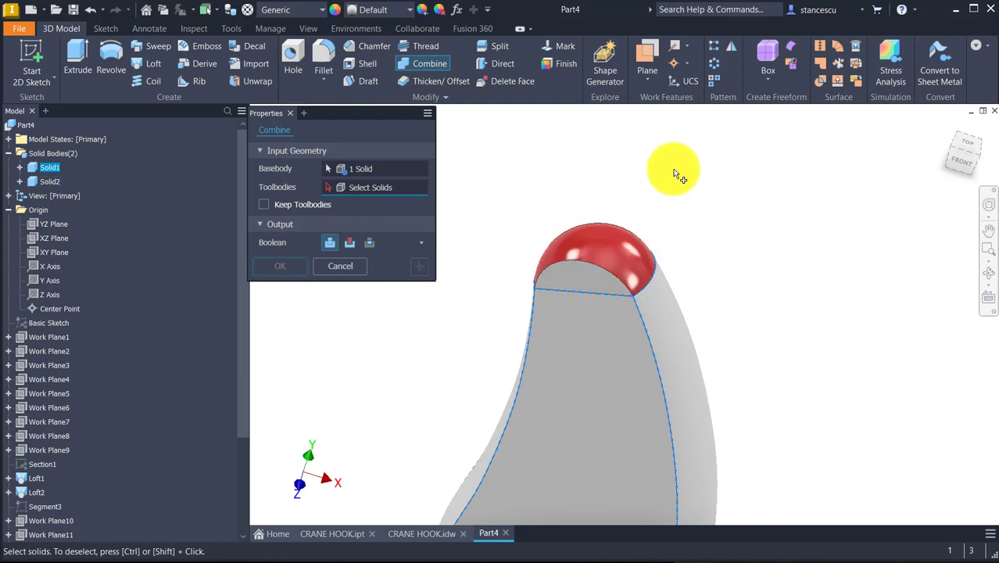
pyautogui.click(576, 250)
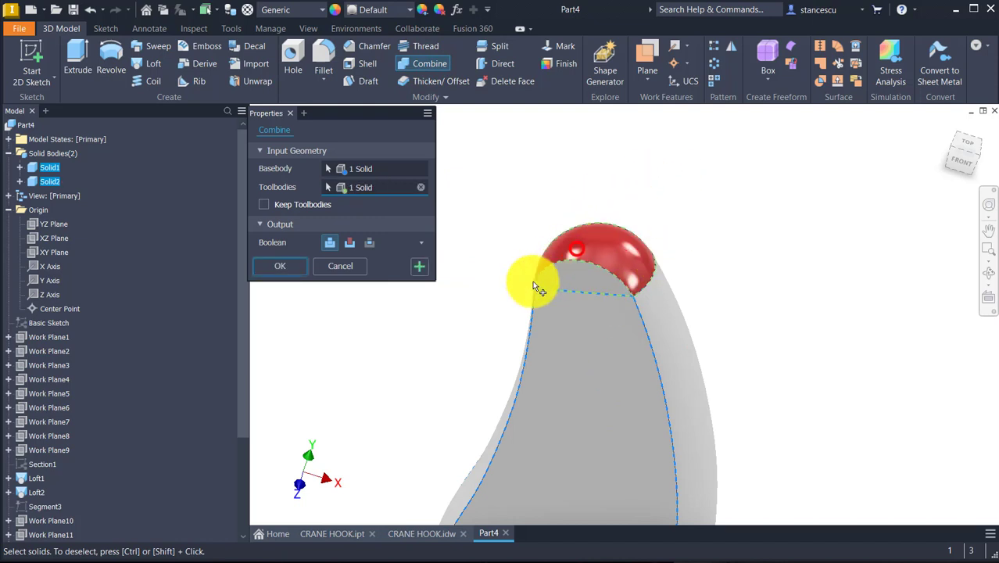
pyautogui.click(301, 270)
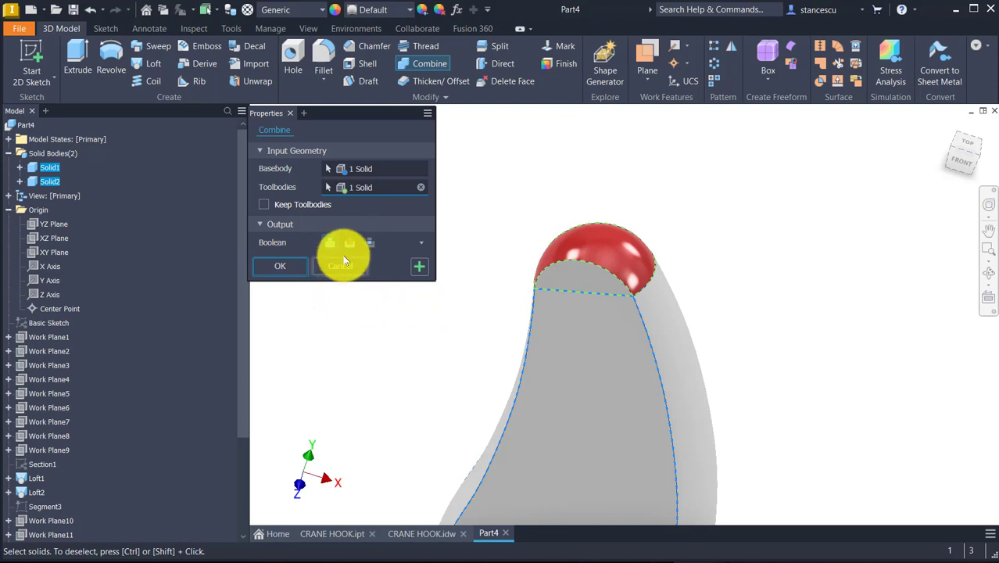
pyautogui.click(277, 266)
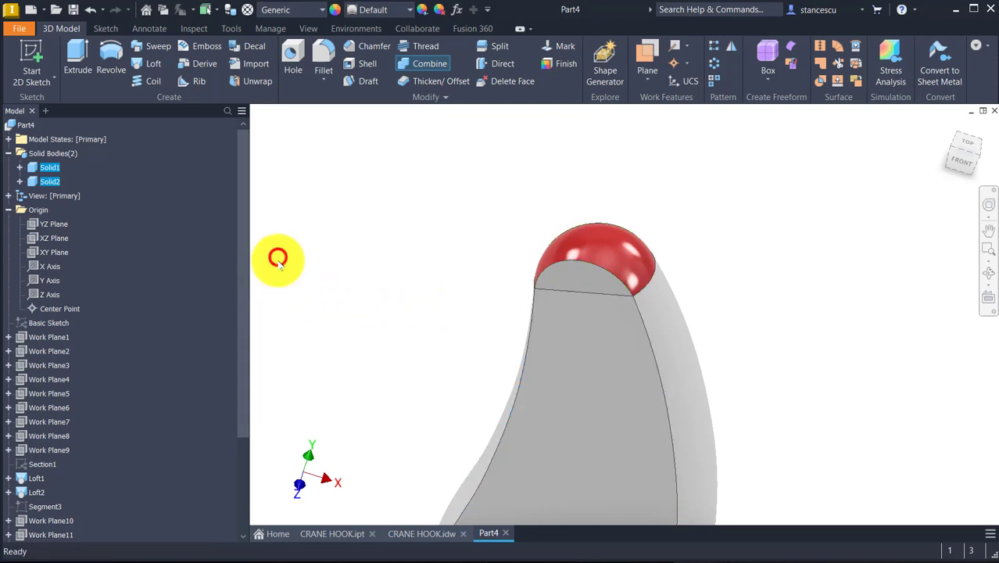
# Step: Clear the red appearance override from the hook's rounded tip
pyautogui.click(613, 251)
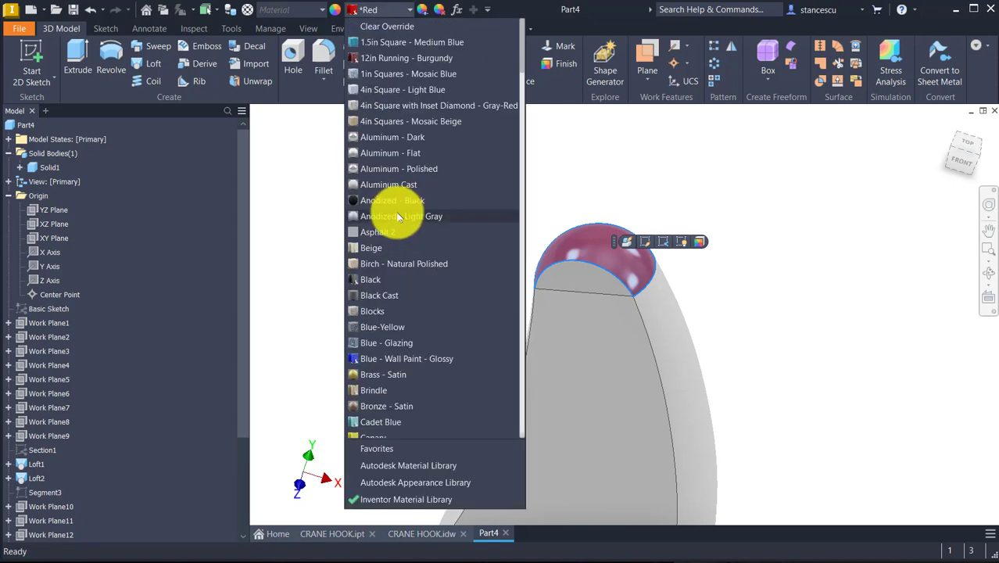
pyautogui.click(381, 29)
pyautogui.click(424, 142)
pyautogui.press('Num_Lock')
pyautogui.scroll(8, 499, 258)
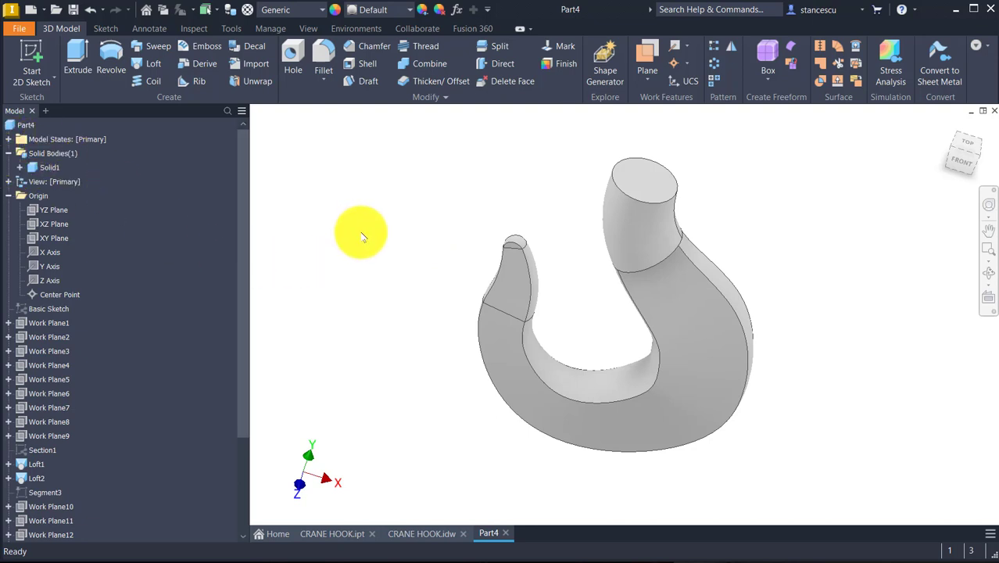
pyautogui.press('F6')
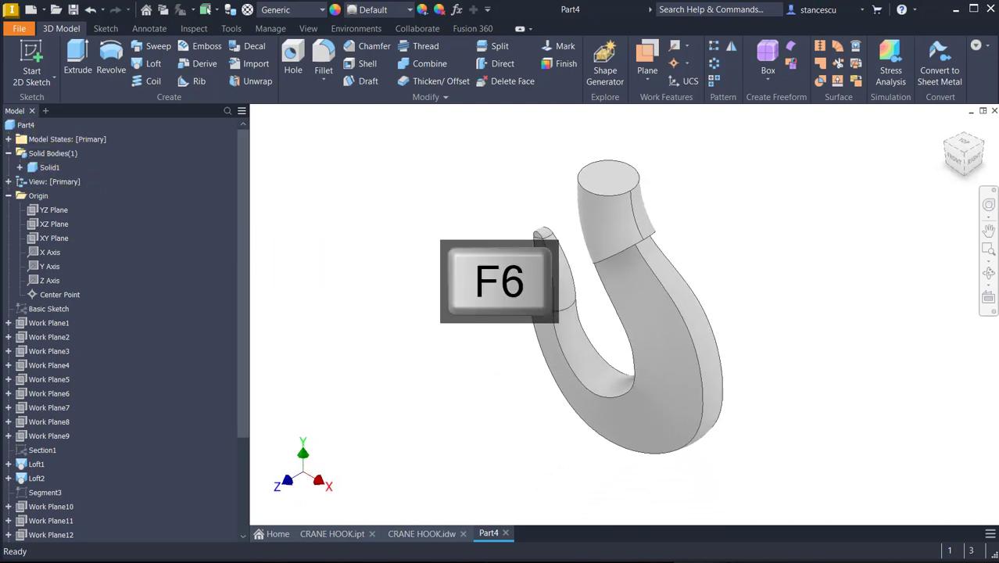